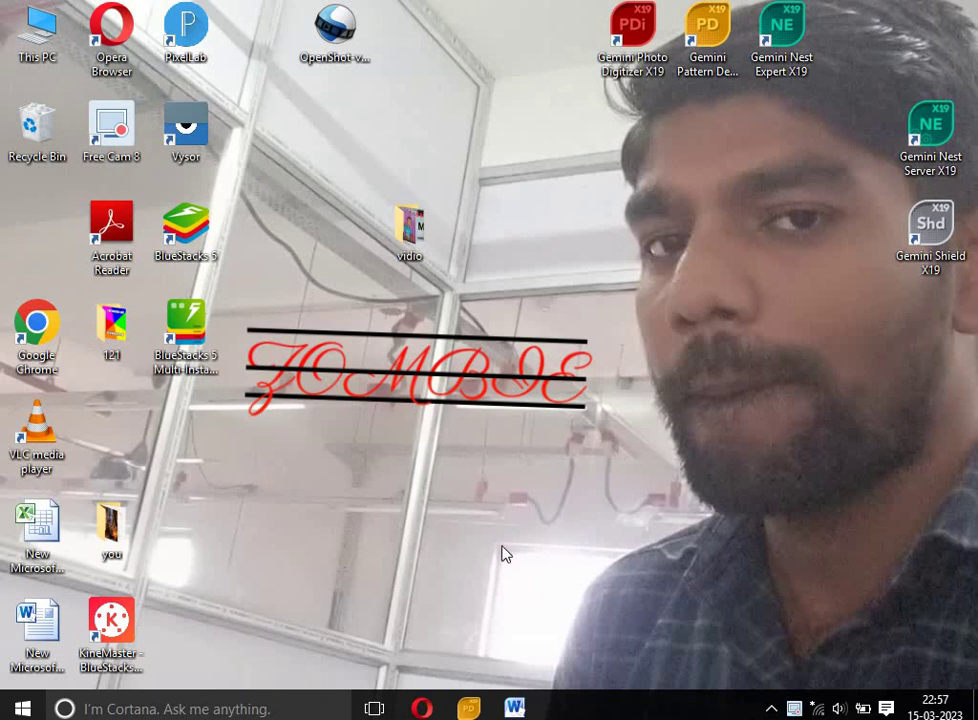
Restore the T-SHIRT measurements document in Word and scroll to show its full measurement list
click(515, 708)
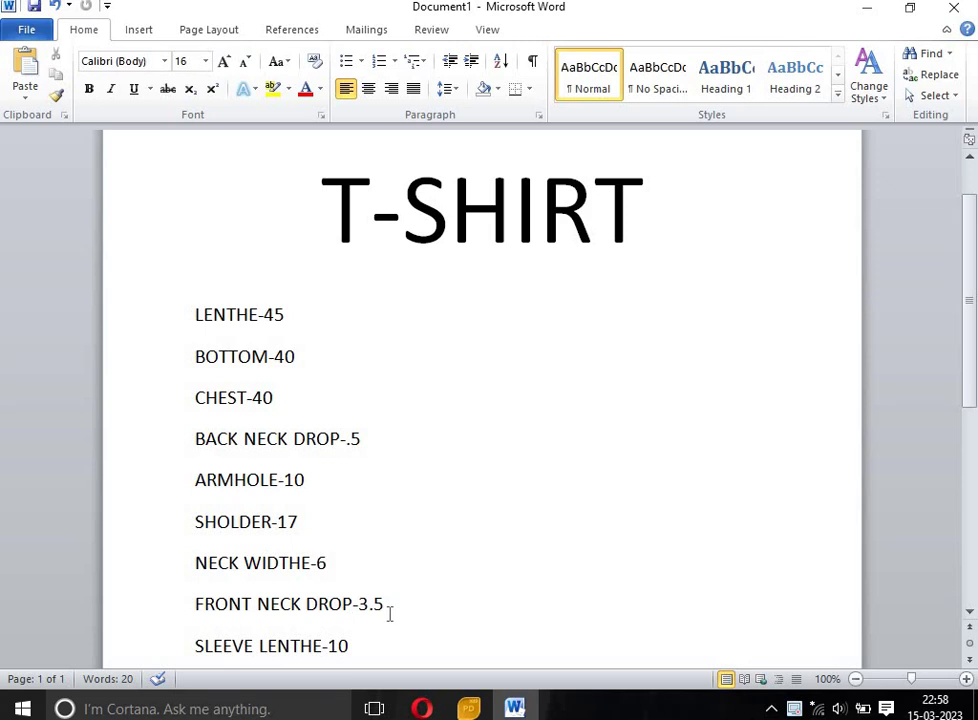
scroll(390, 614, down, 1)
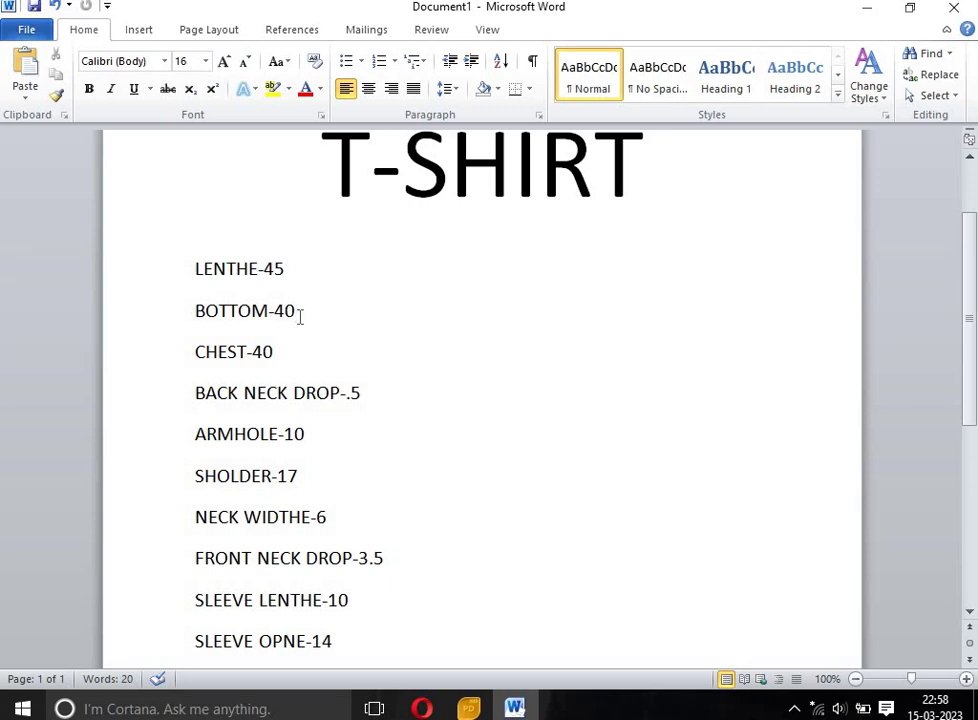
Append /4=10 to the BOTTOM-40 and CHEST-40 lines
text(-)
key(BackSpace)
text(/)
text(4)
text(=1)
text(0)
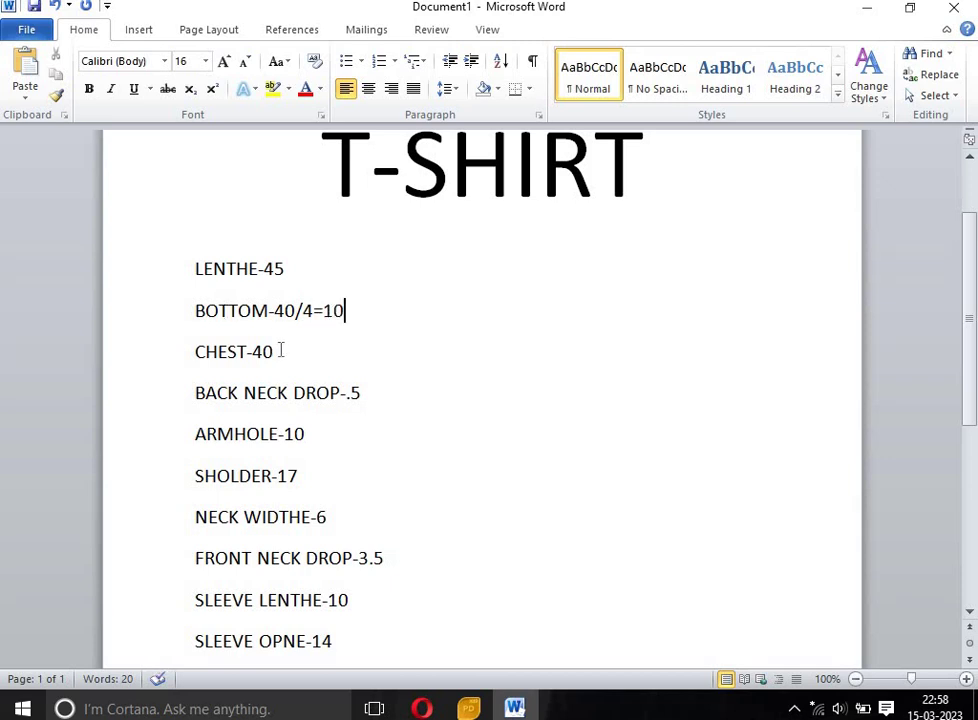
click(281, 352)
text(/)
text(4=)
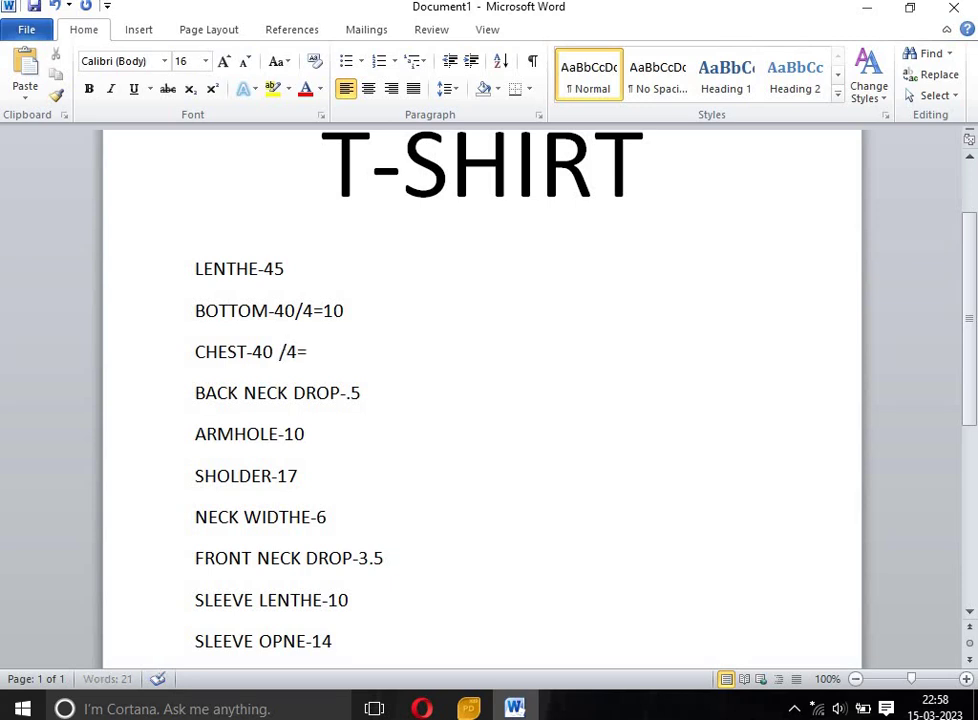
text(10)
Append /2=8.5 to the SHOLDER-17 line, fixing the typos
click(310, 476)
text(/1)
key(BackSpace)
text(2)
text(-)
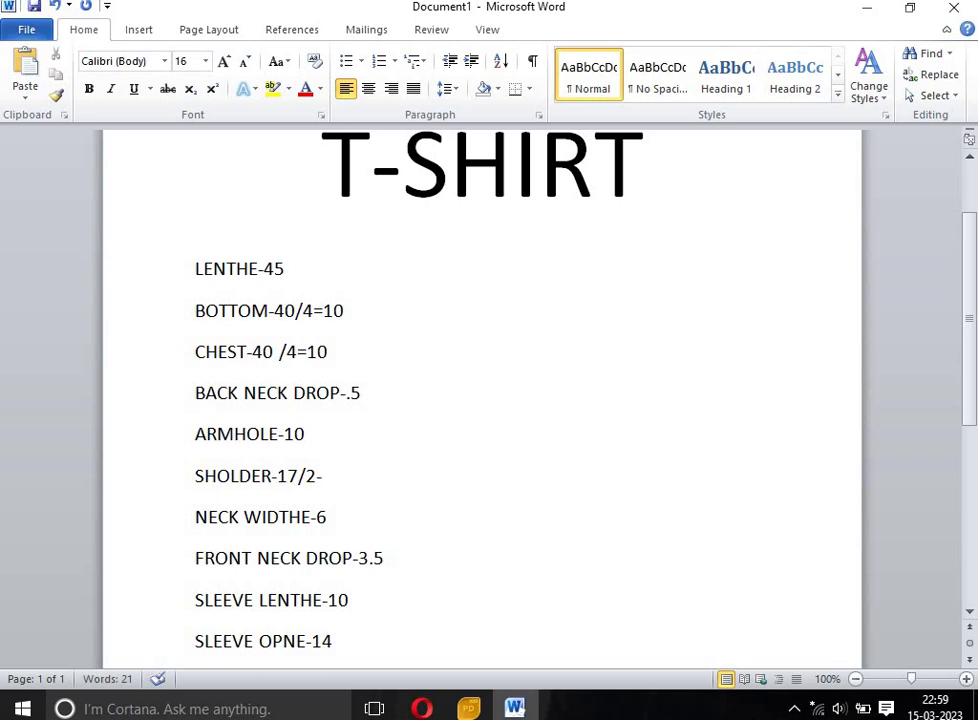
text(8)
text(.5)
click(320, 477)
key(BackSpace)
text(=)
Append /2=3 to NECK WIDTHE-6 and /2=7 to SLEEVE OPNE-14
click(338, 516)
text(/)
text(2=)
text(3)
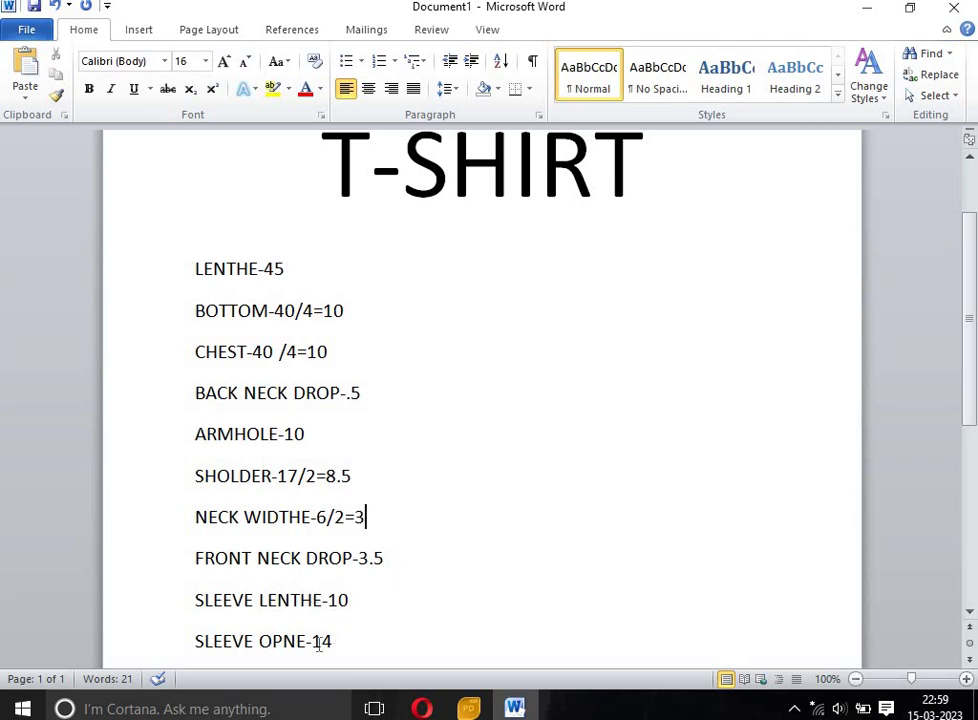
scroll(325, 643, down, 2)
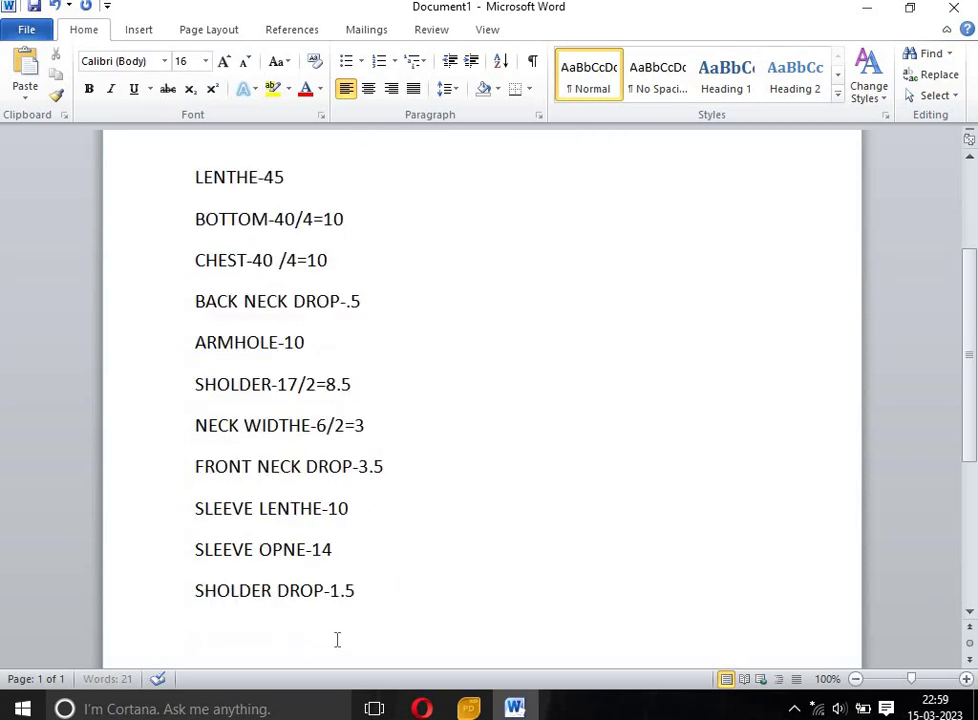
click(345, 553)
text(/)
text(2=)
text(7)
click(469, 708)
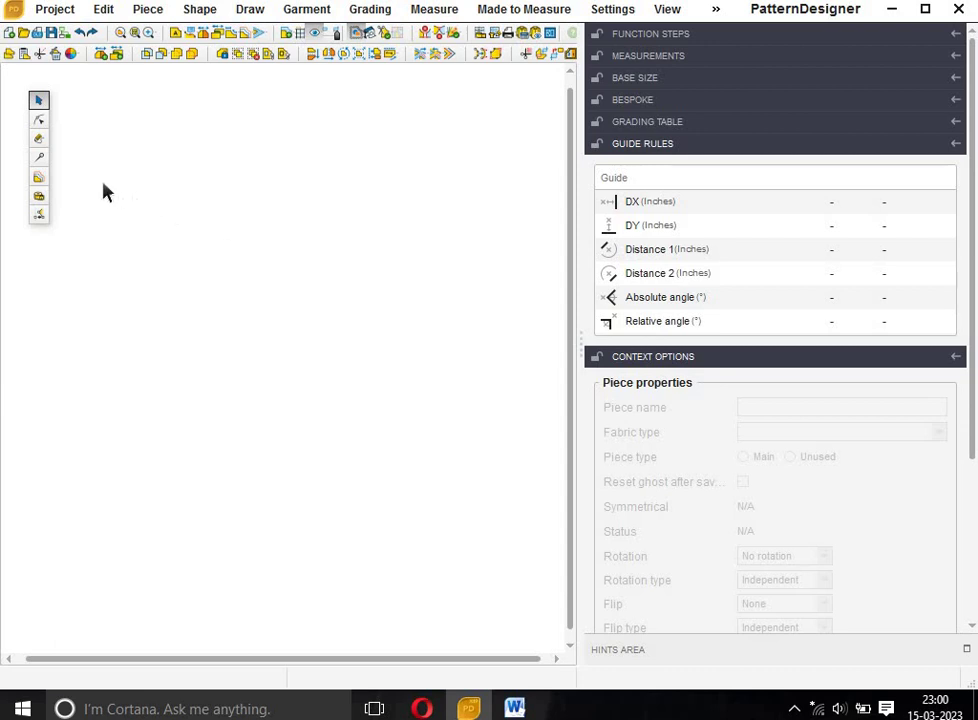
In Draw mode, draw a rectangle by its diagonal corners
click(38, 142)
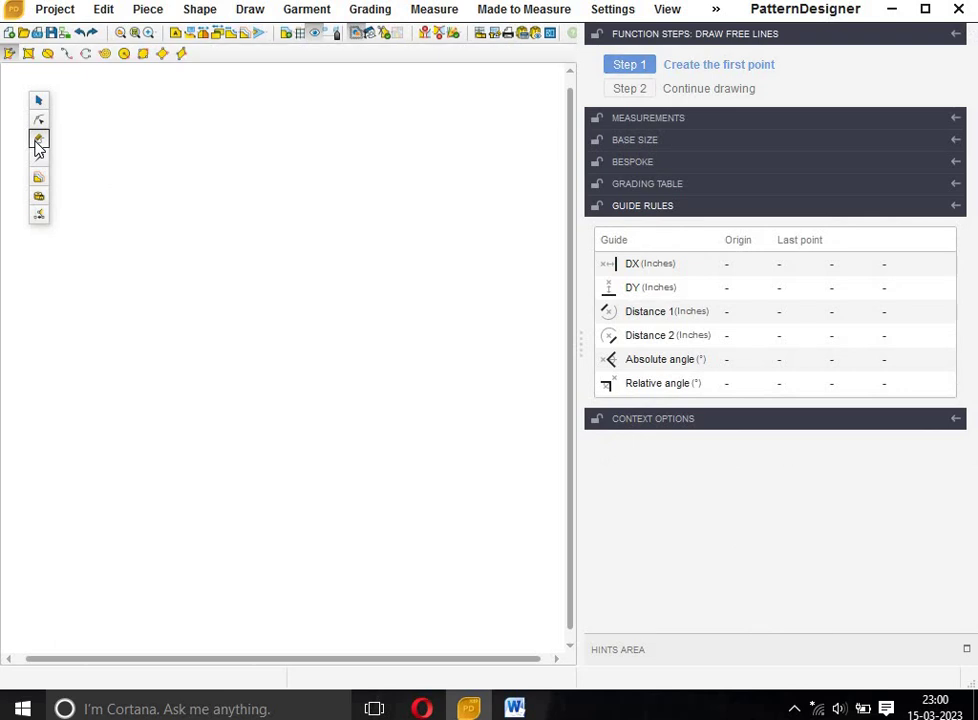
click(28, 53)
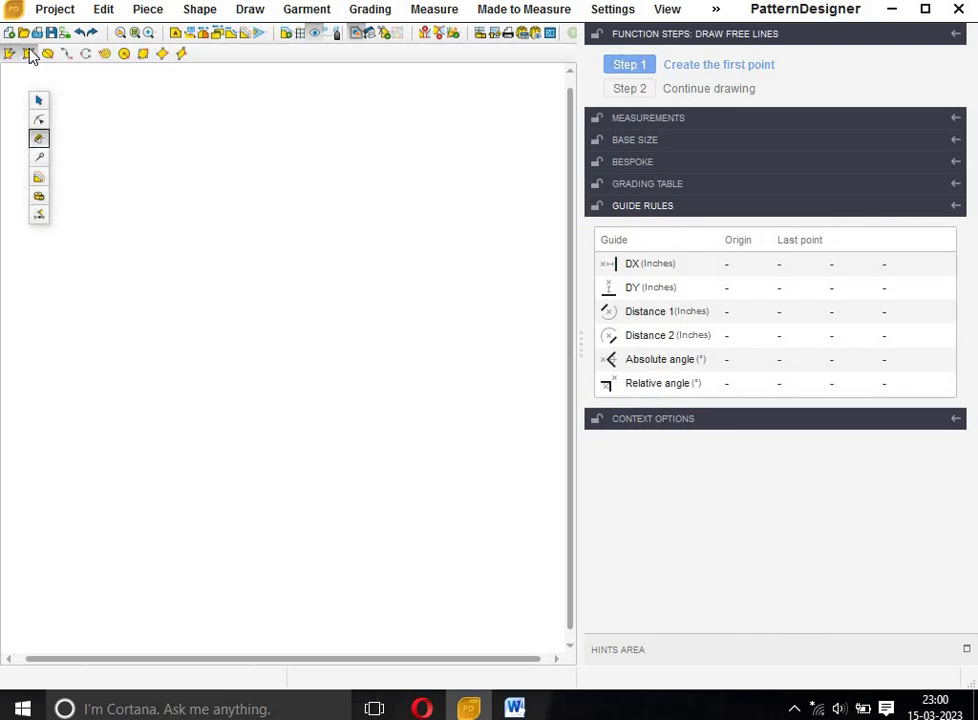
click(126, 235)
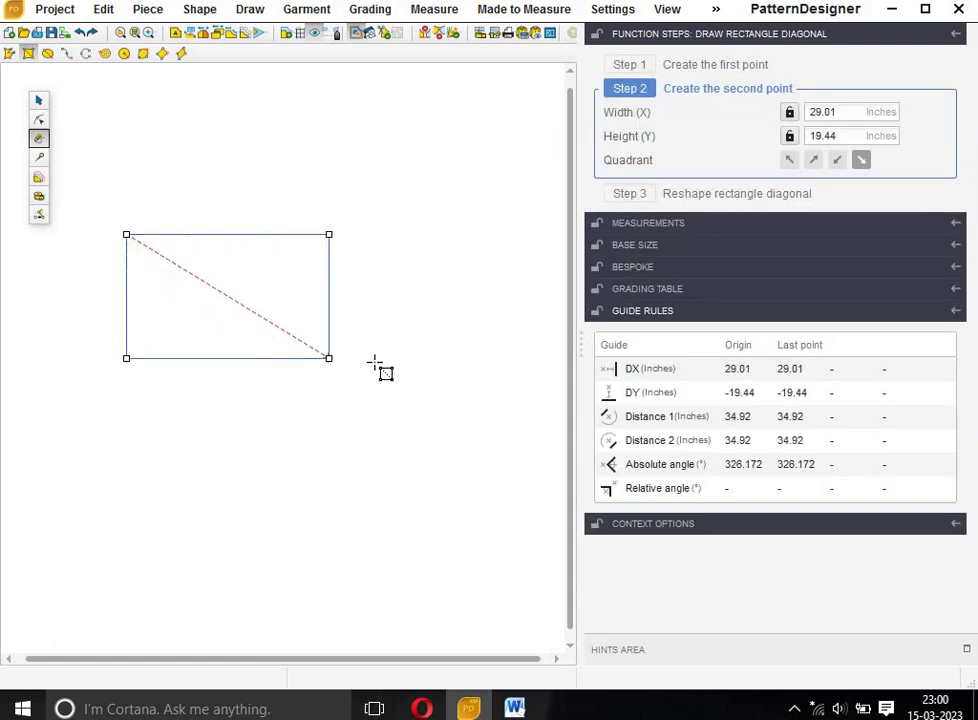
click(472, 386)
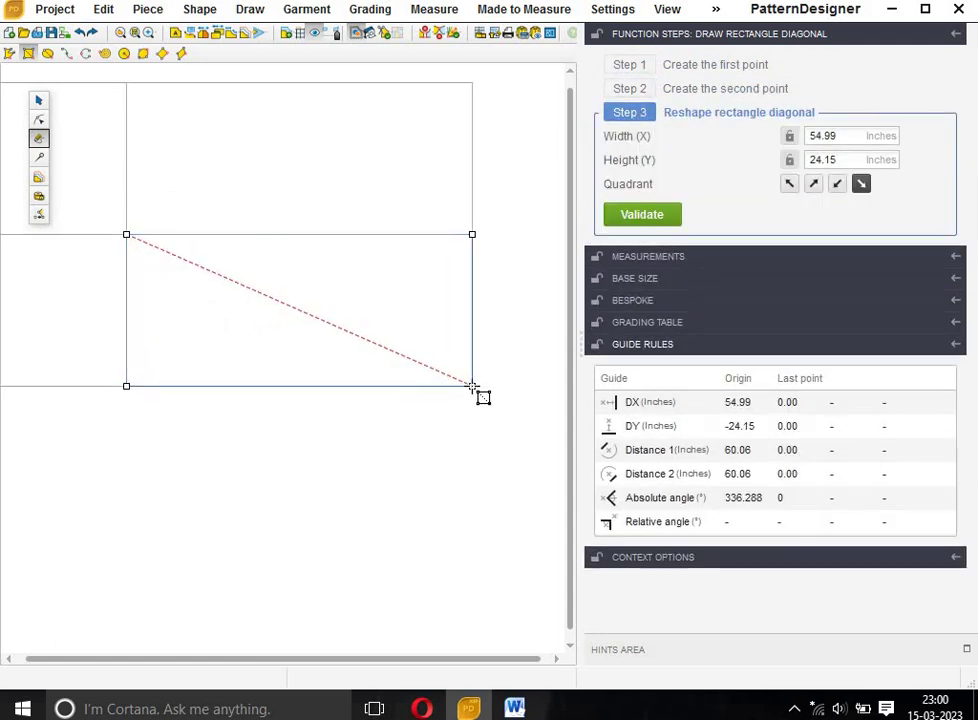
Size the rectangle to width 45 and height 10 and validate it as a piece
double_click(843, 135)
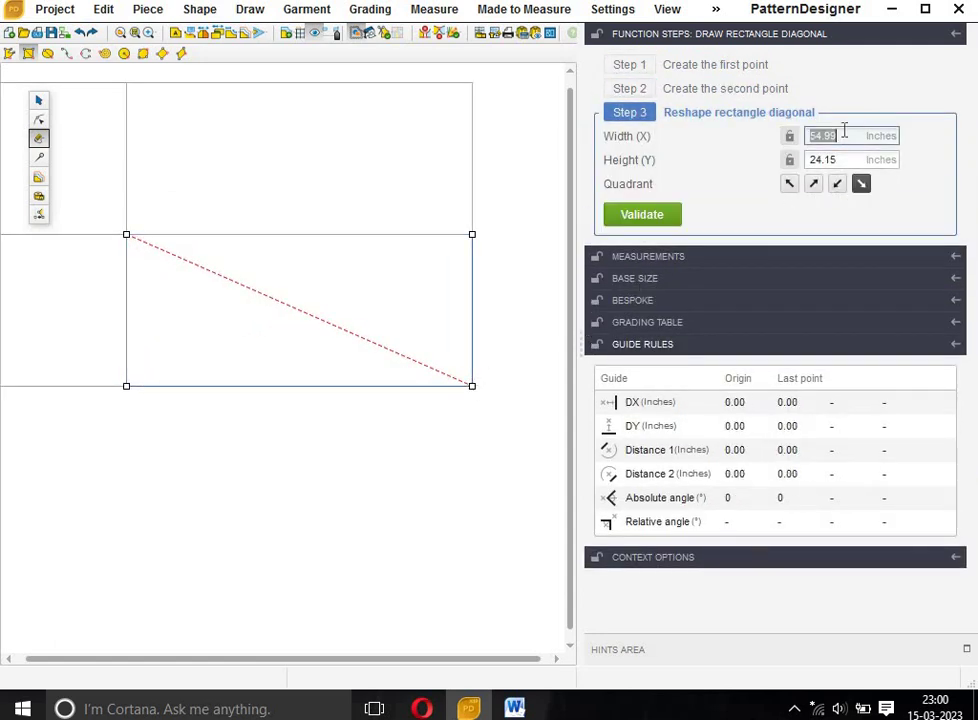
click(515, 708)
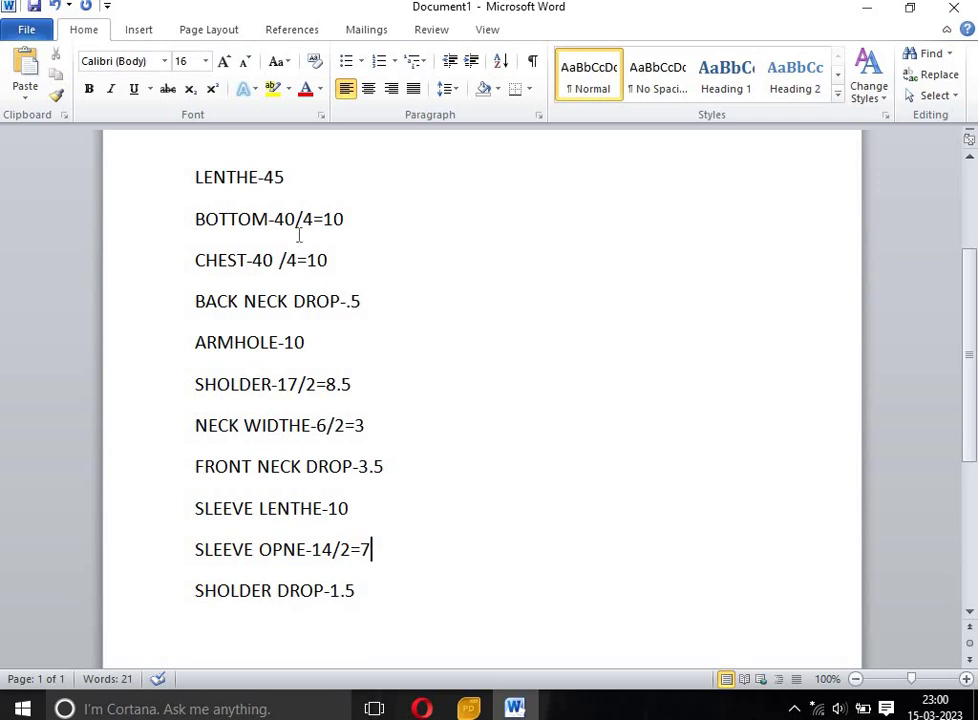
click(866, 10)
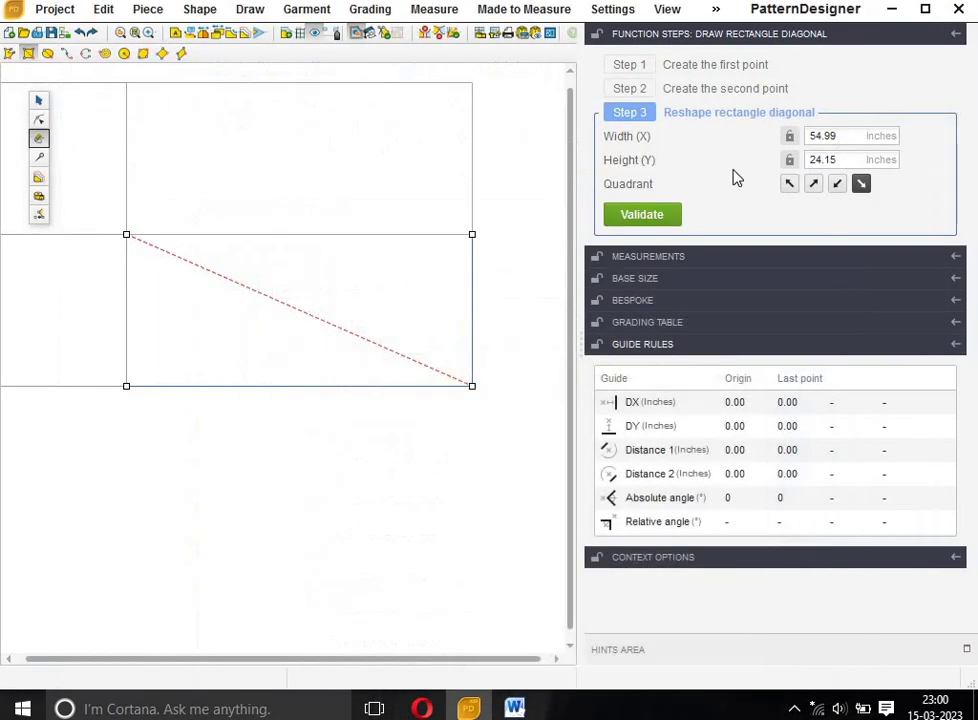
double_click(852, 135)
text(45)
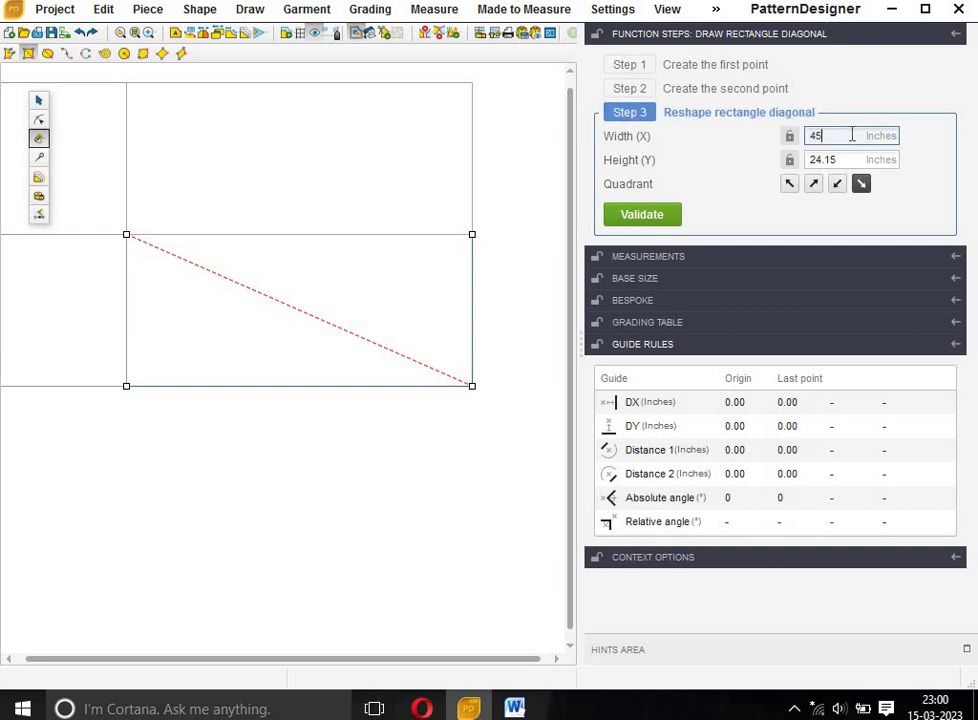
key(Tab)
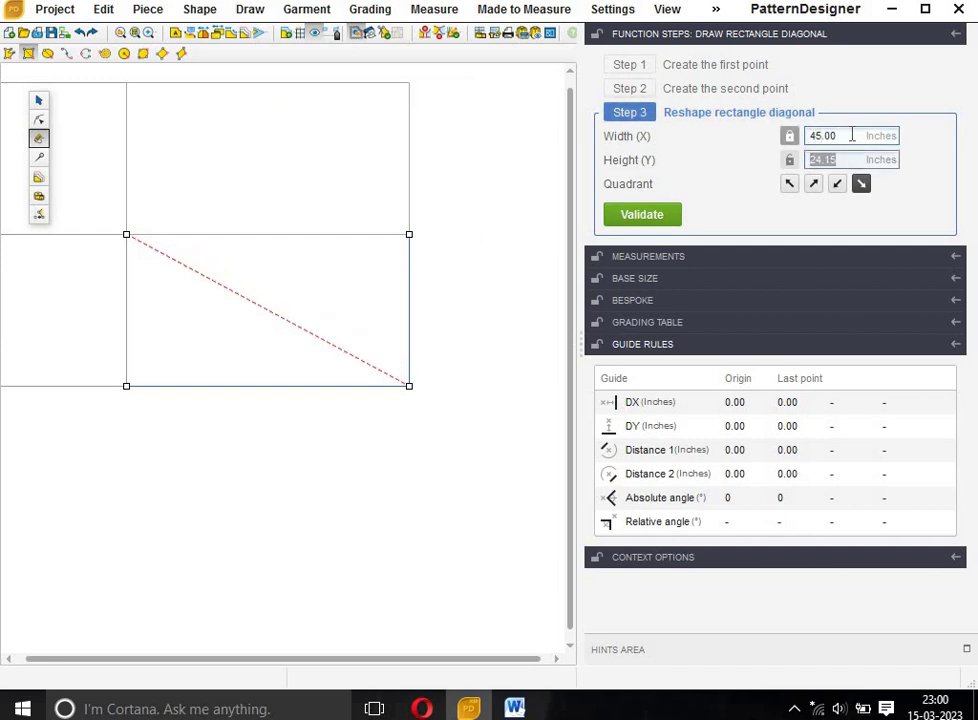
text(1)
text(0)
key(Tab)
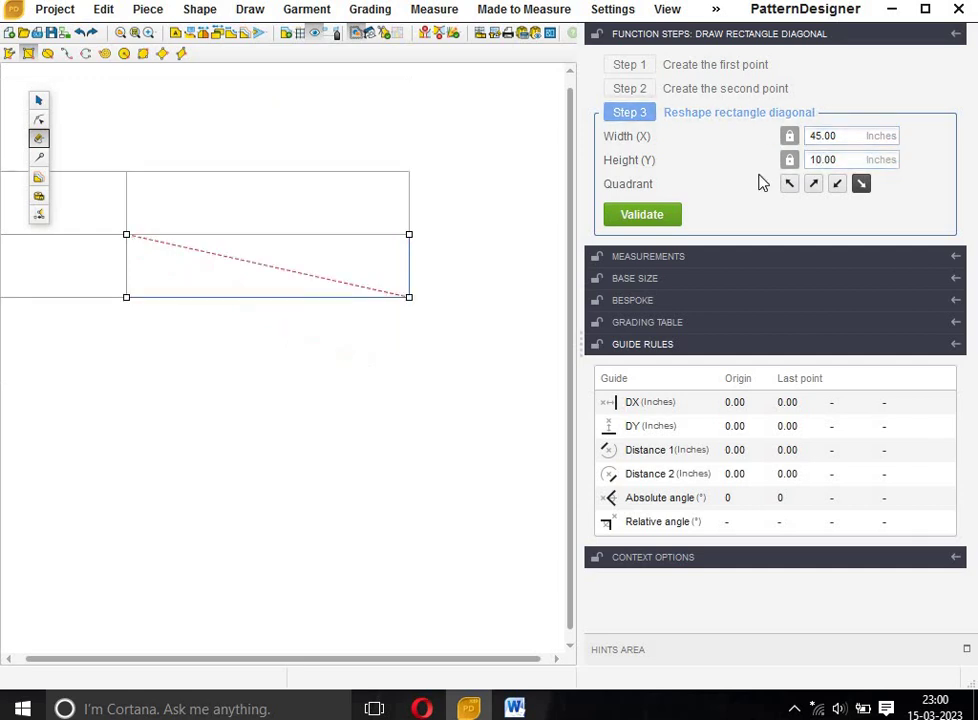
key(Return)
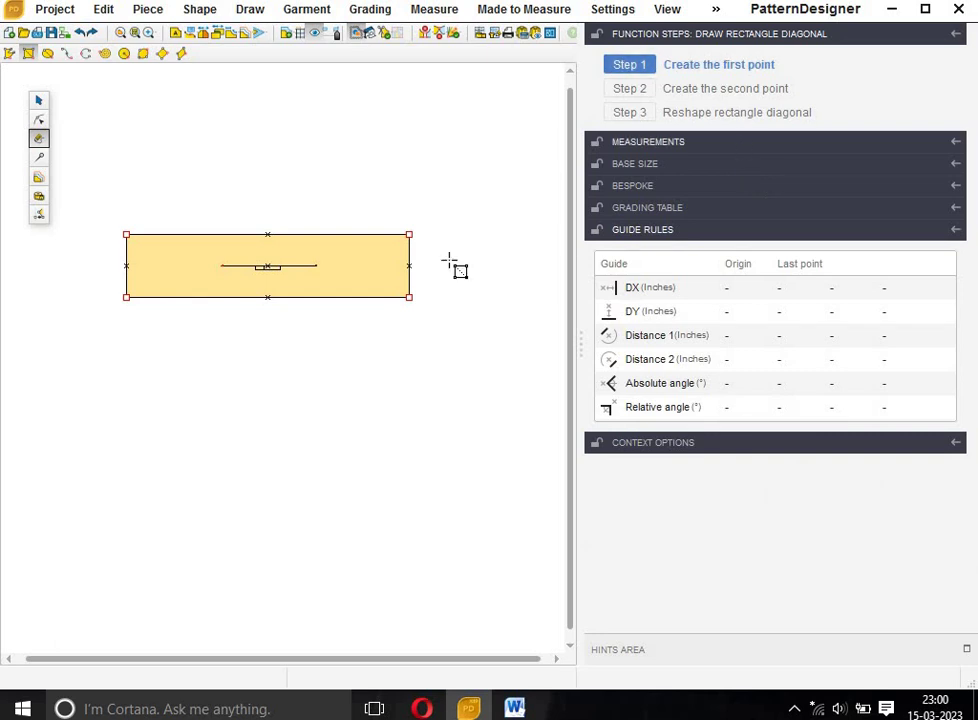
In Shape mode, select the rectangle's bottom-right corner point
click(40, 121)
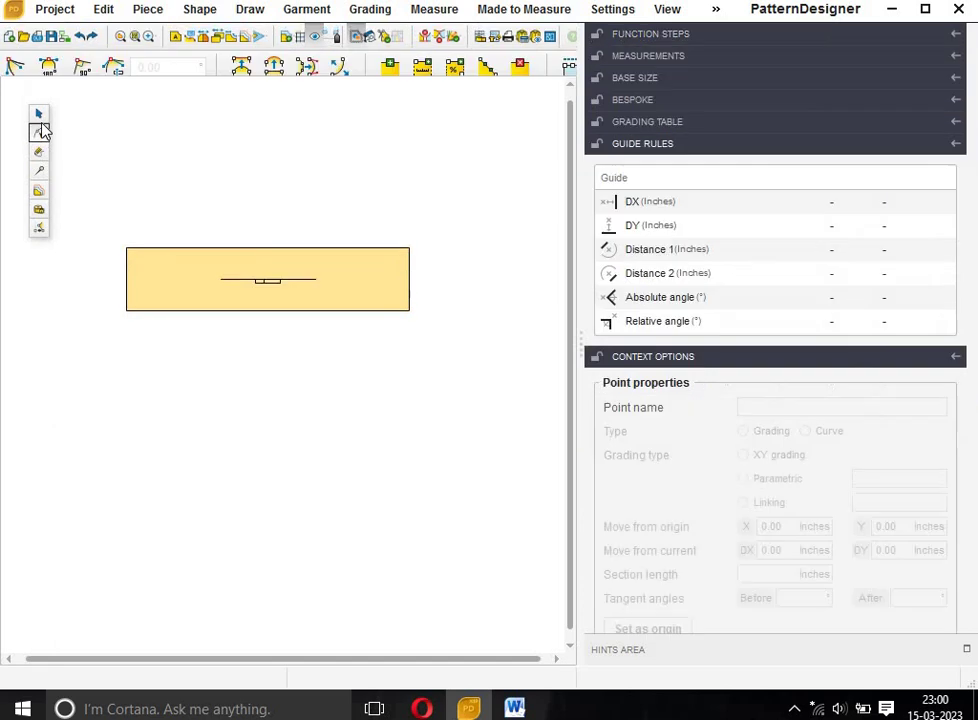
click(356, 260)
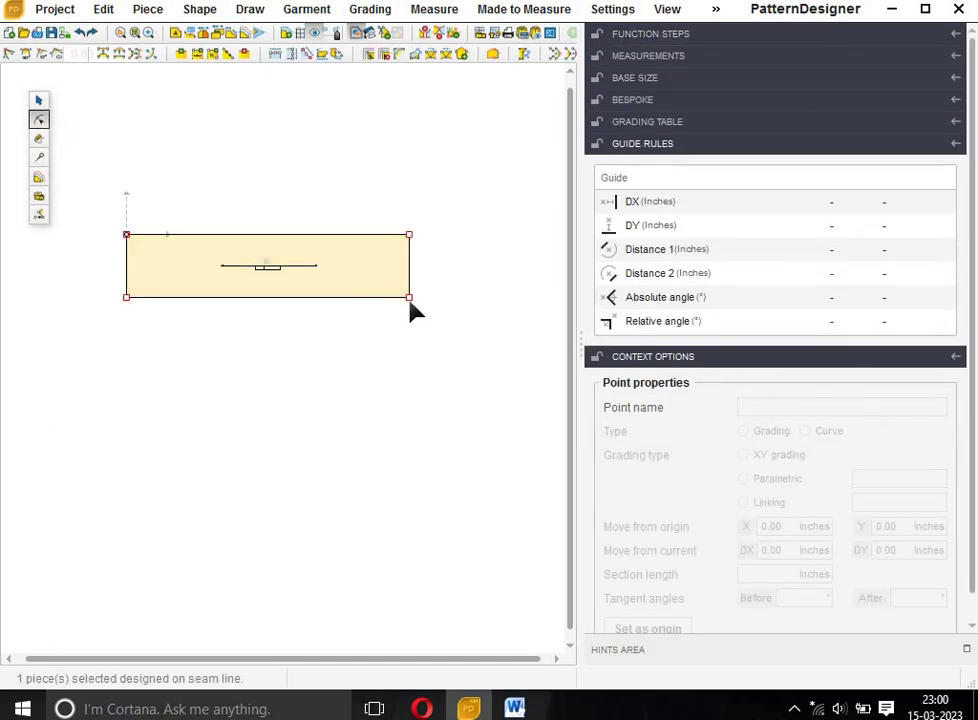
click(409, 297)
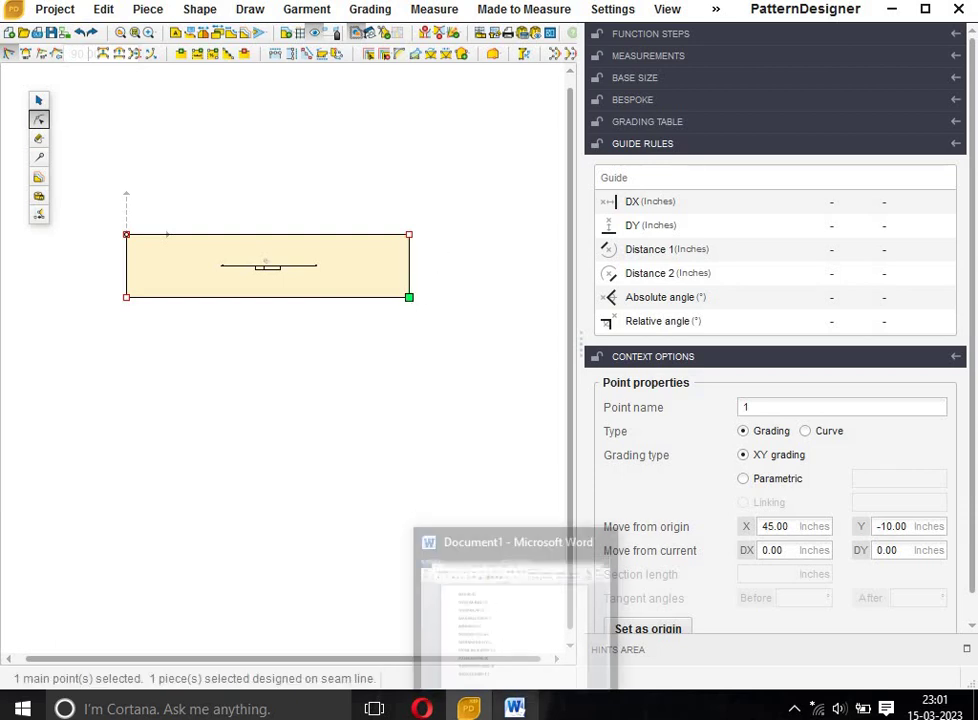
mouse_move(514, 708)
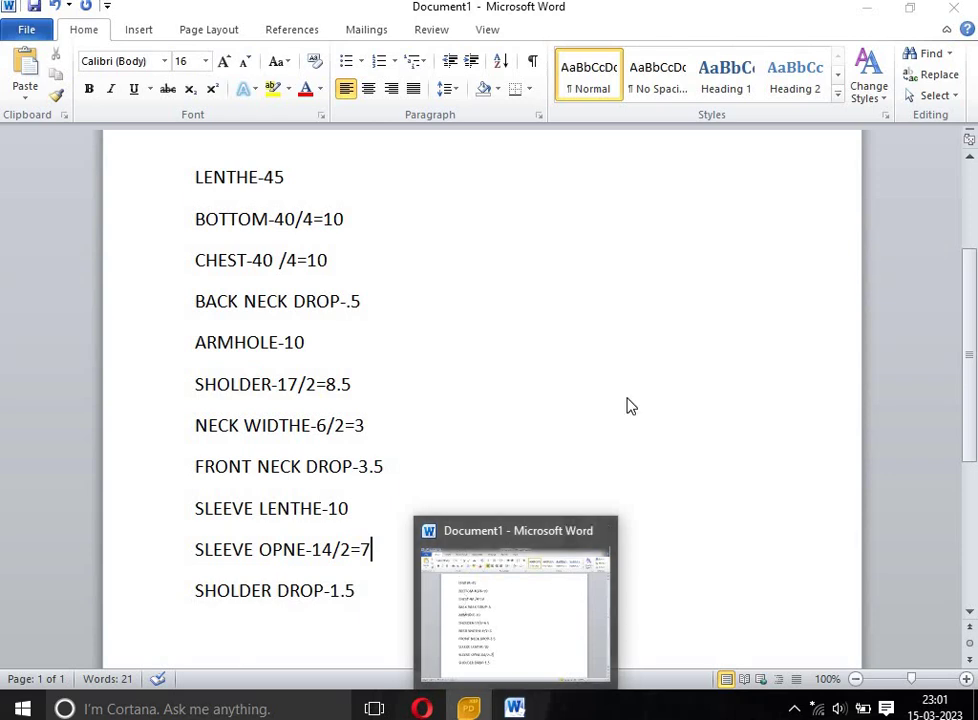
Create a point on the right edge at a given distance (3 -8.55) from the bottom-right corner
key(alt+Tab)
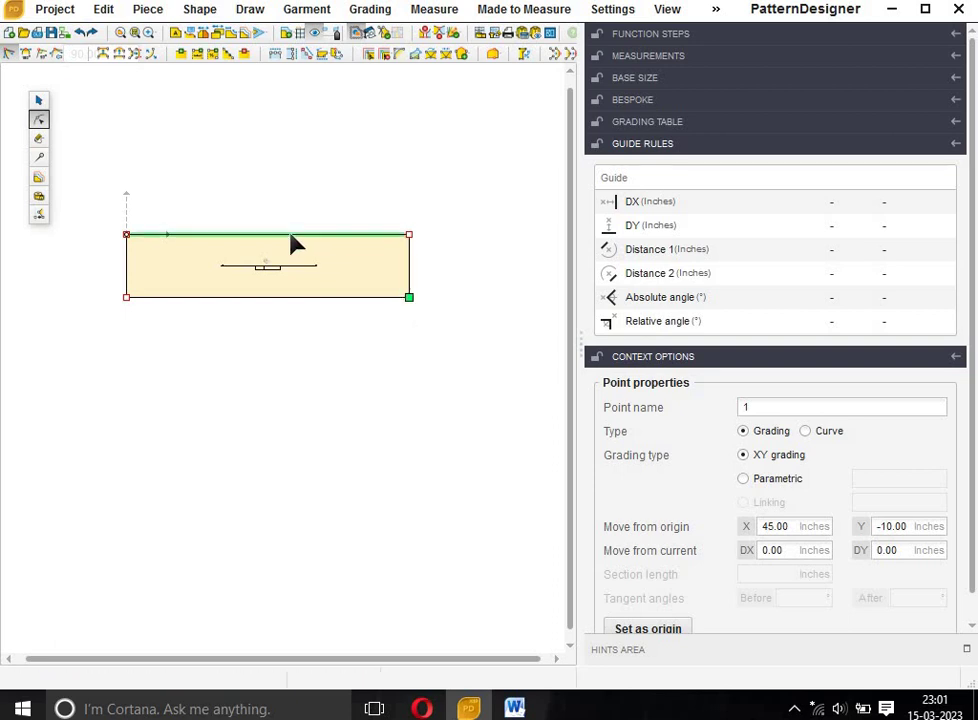
click(199, 55)
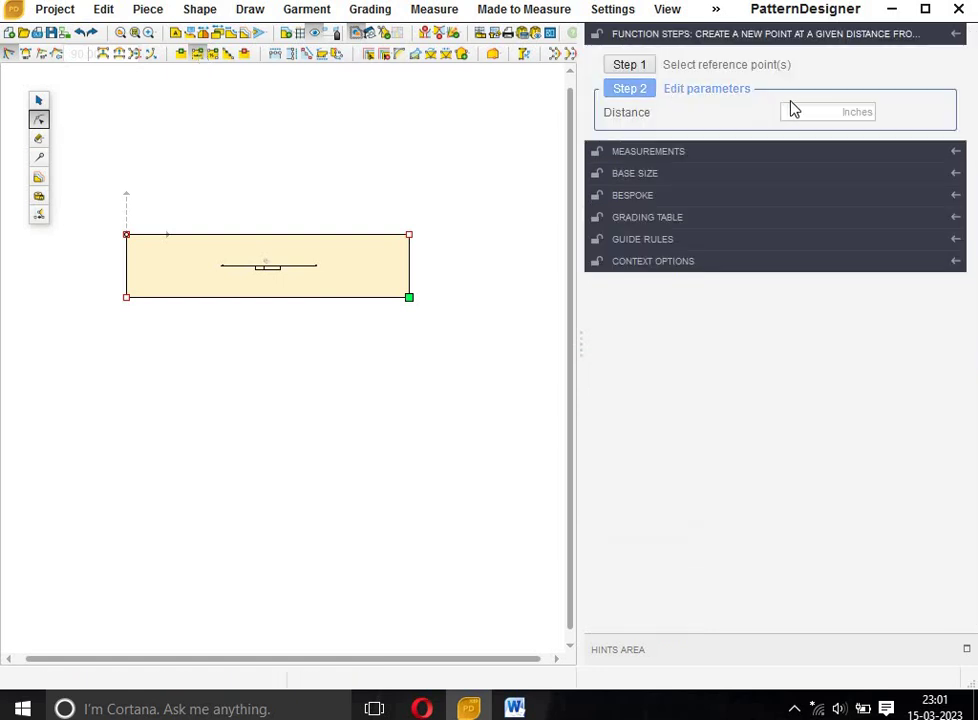
click(824, 110)
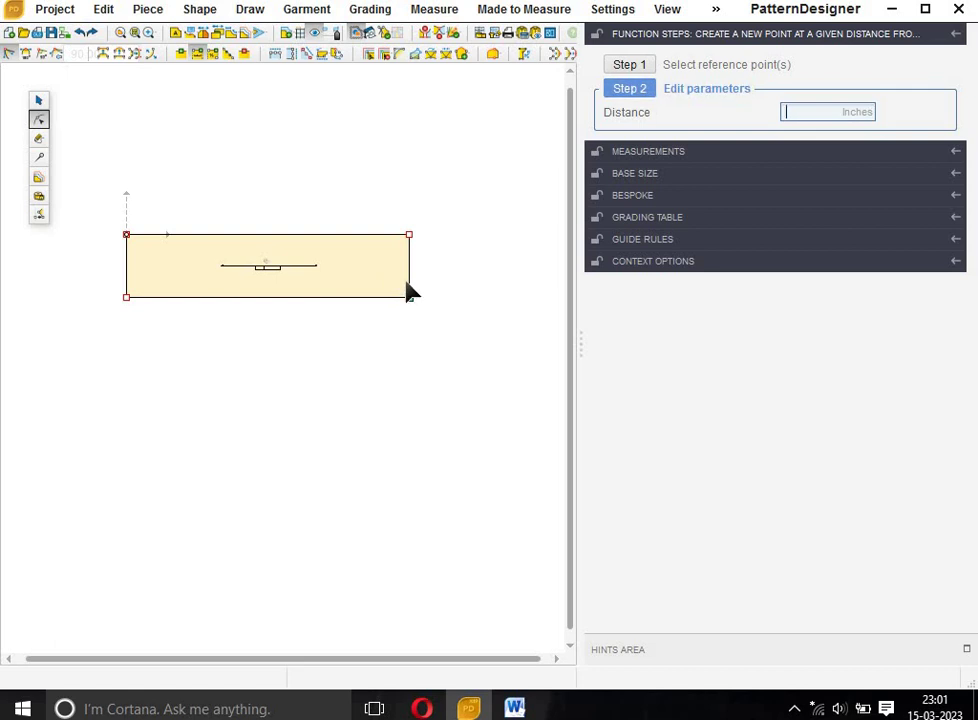
click(409, 296)
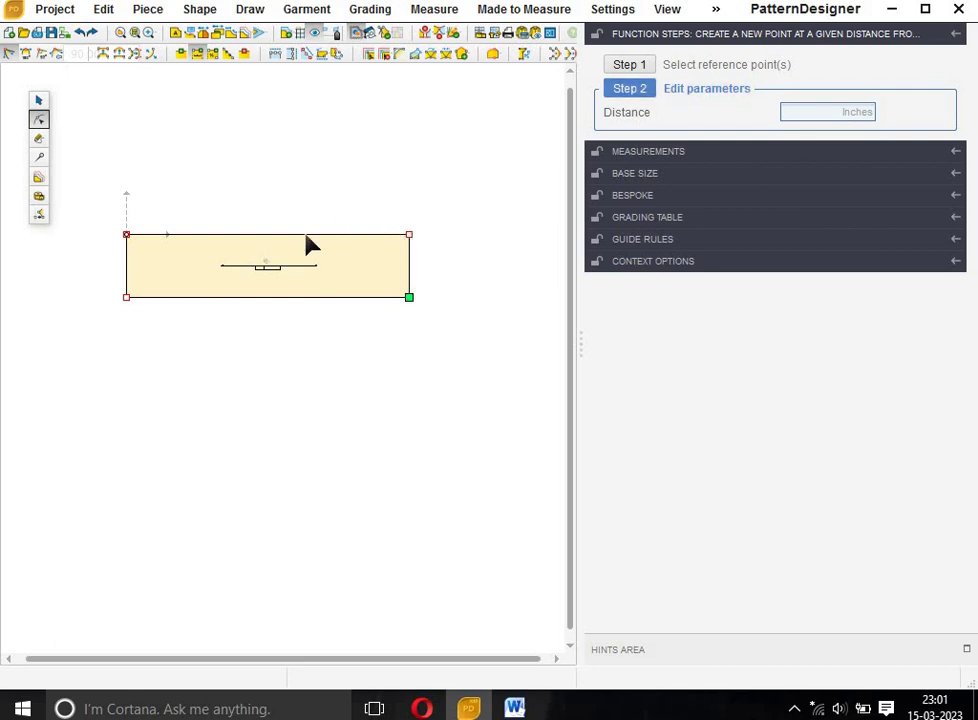
click(408, 295)
text(-)
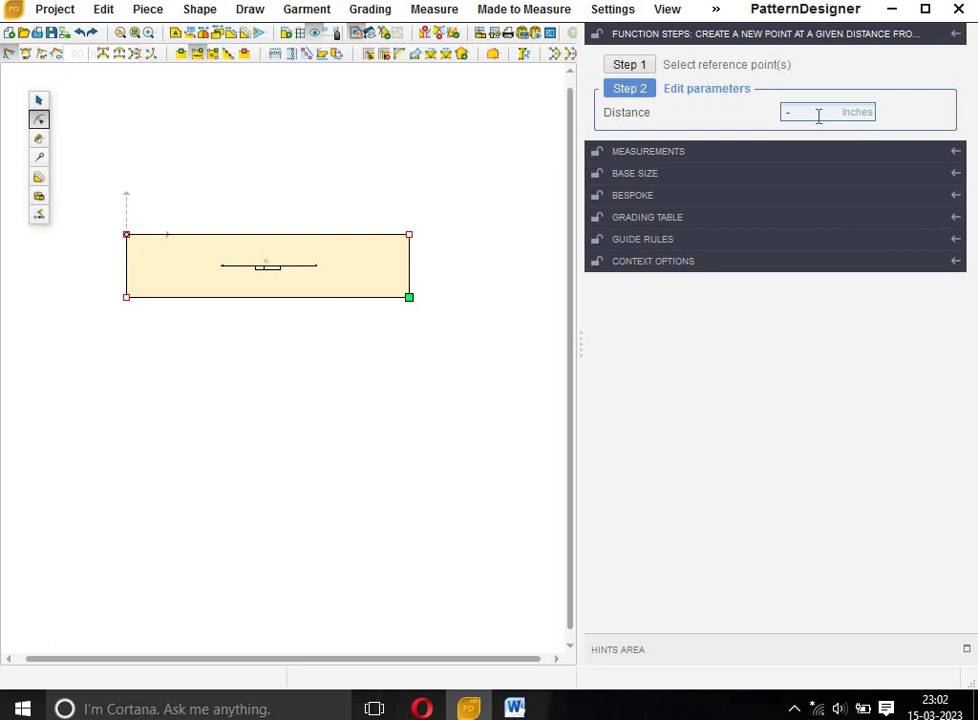
text(3)
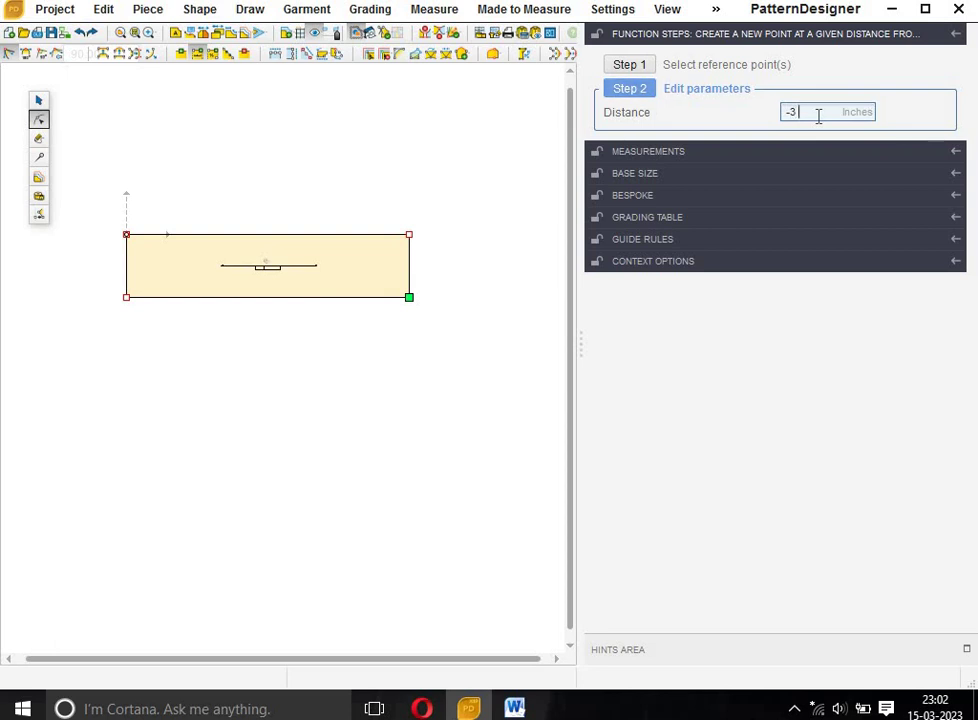
text( -)
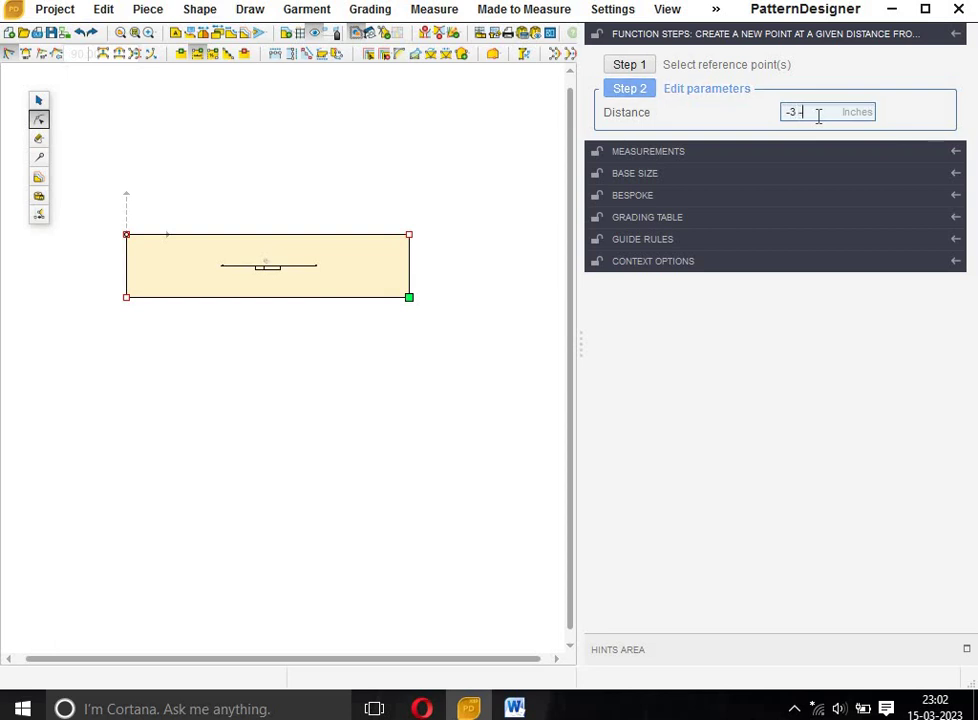
text(8)
text(.)
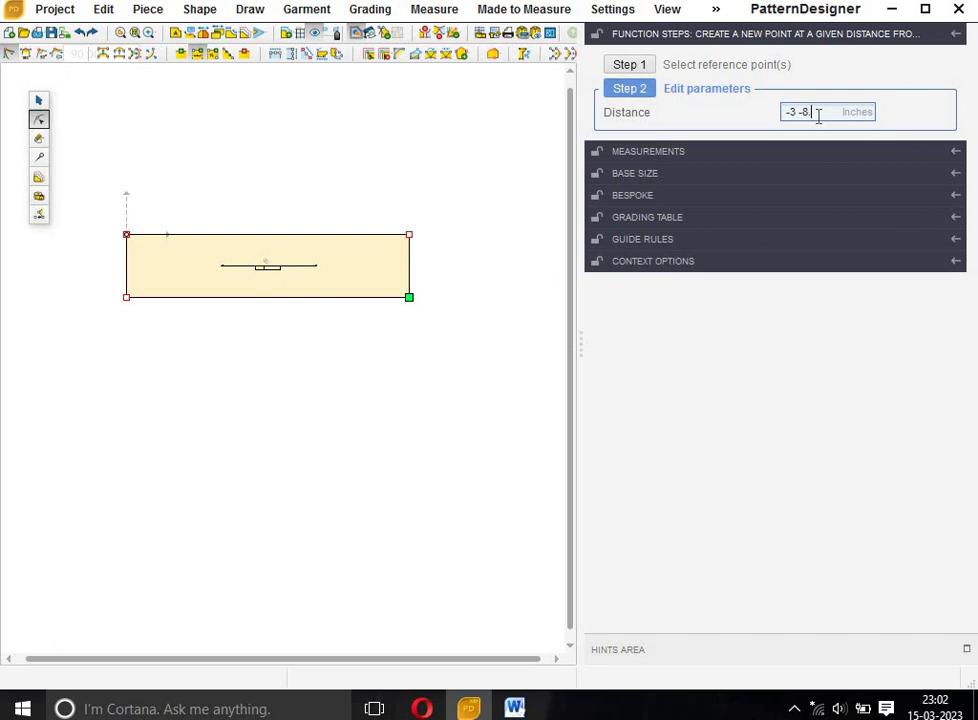
text(5 .)
text(5)
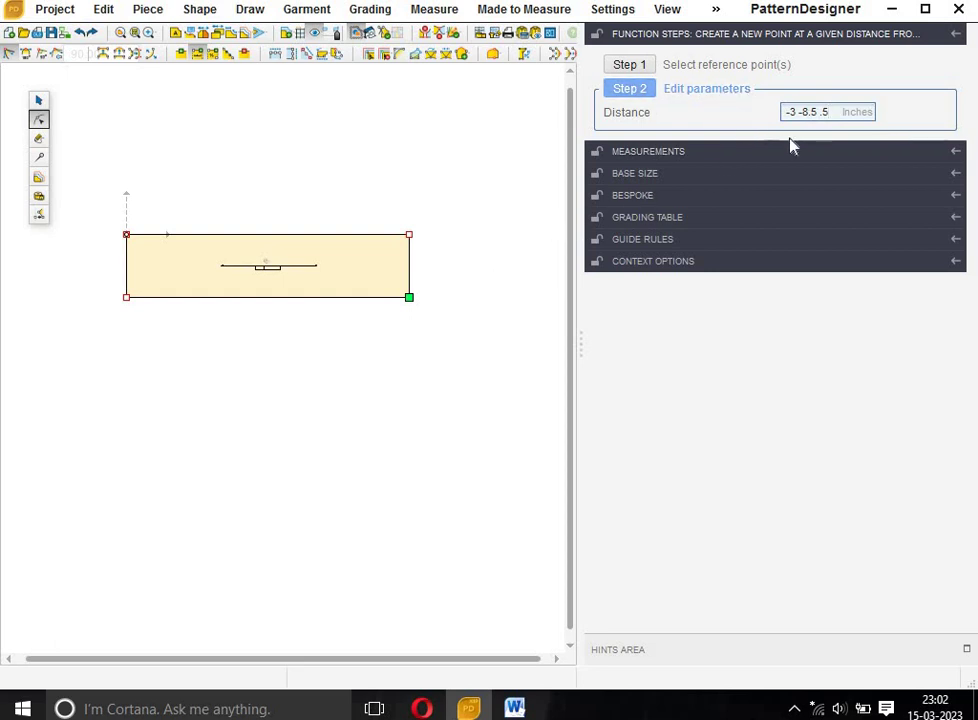
key(Return)
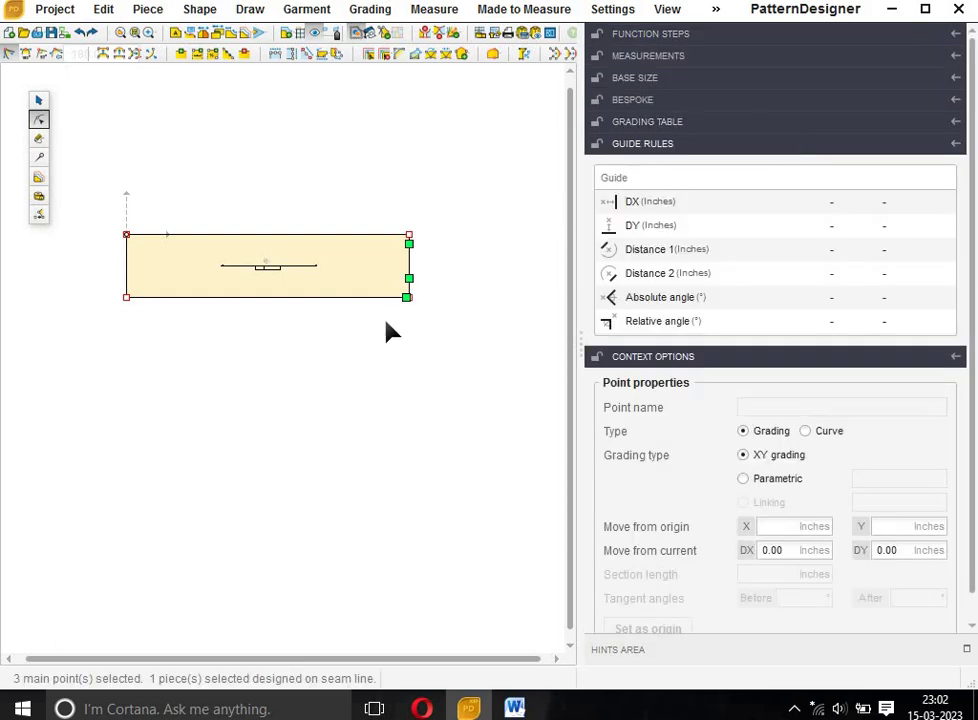
Add a point on the top edge at distance -10 from the top-right corner
click(408, 236)
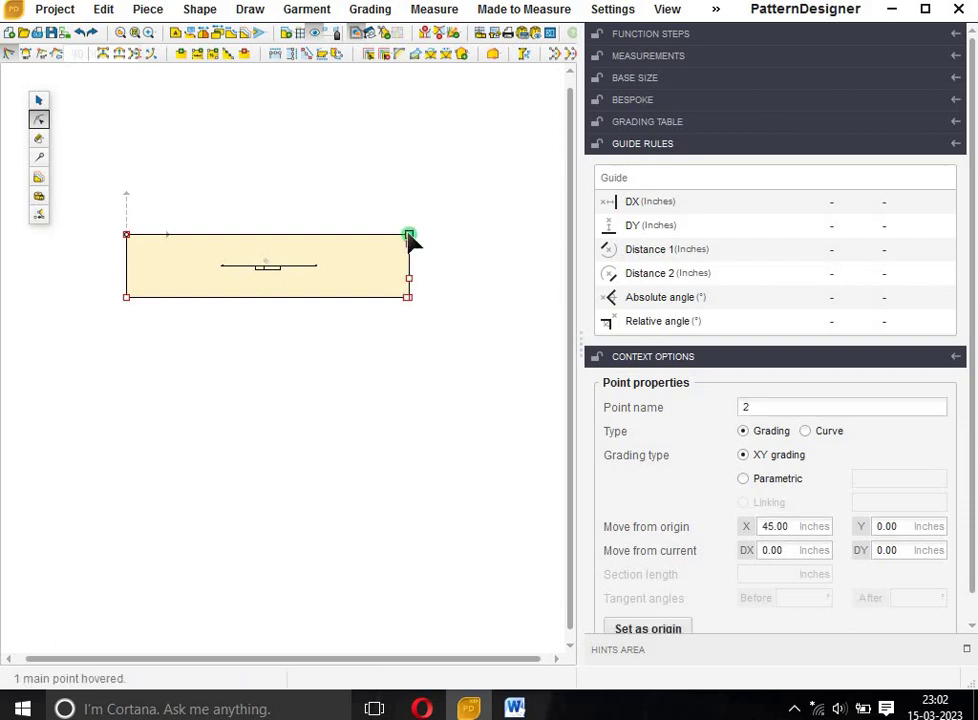
click(197, 57)
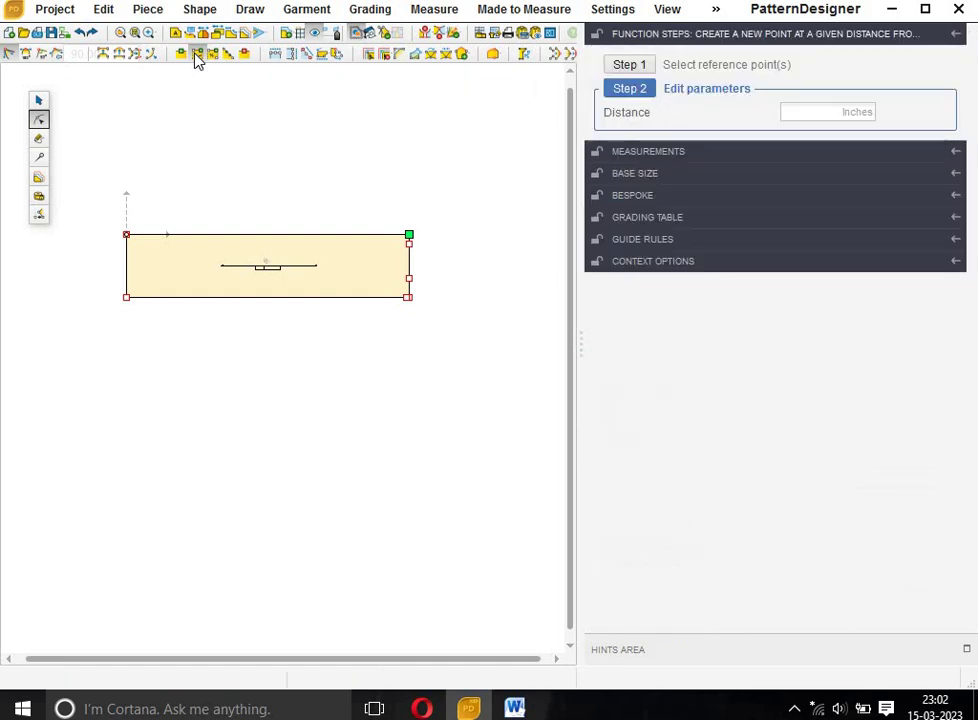
click(821, 115)
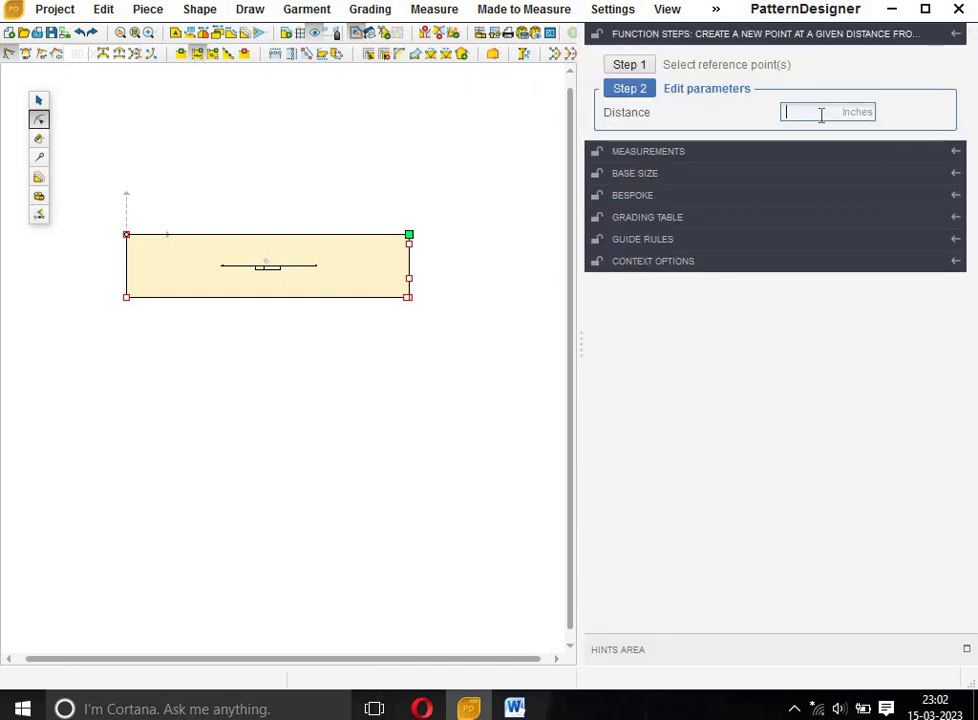
text(-1)
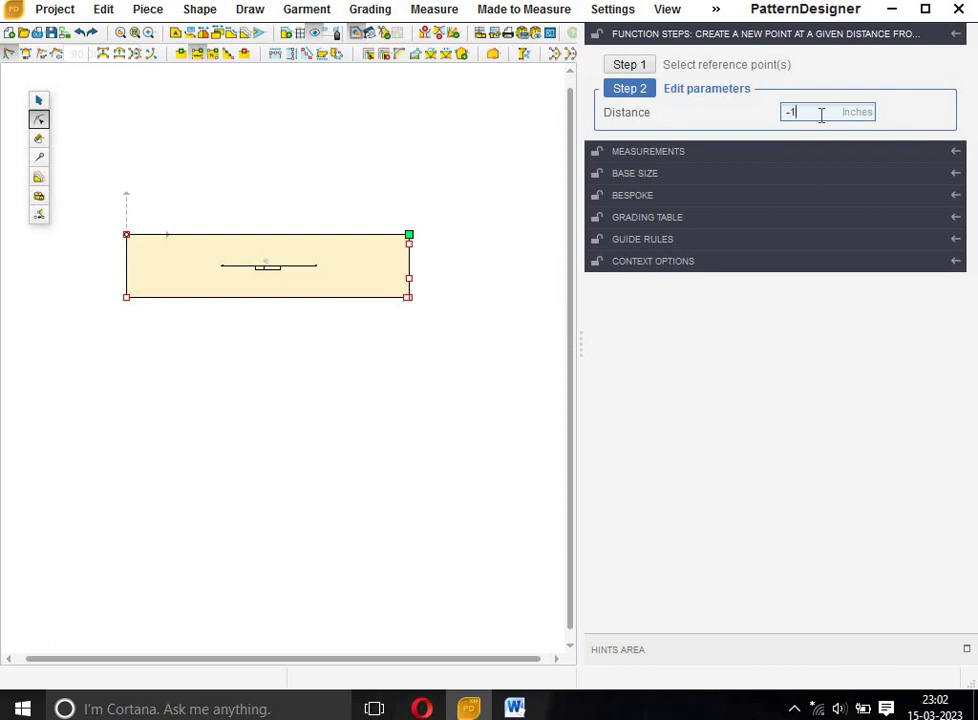
text(0)
key(Return)
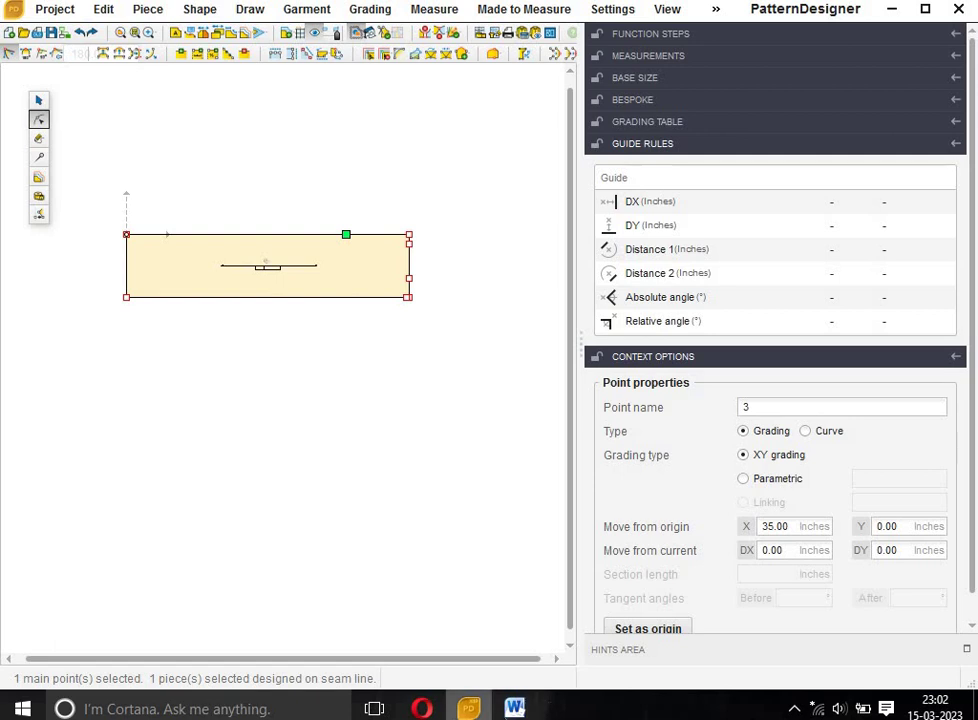
click(514, 708)
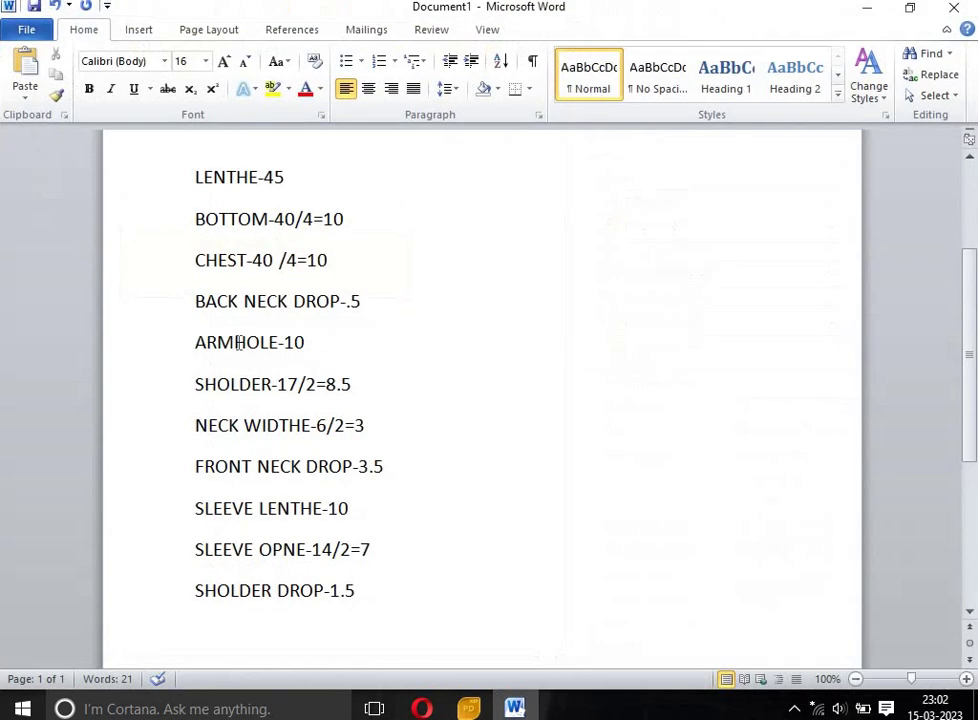
Change LENTHE-45 to LENTHE-28 in the Word notes, adding a blank line below
click(300, 176)
key(BackSpace)
key(BackSpace)
text(2)
text(8)
key(Return)
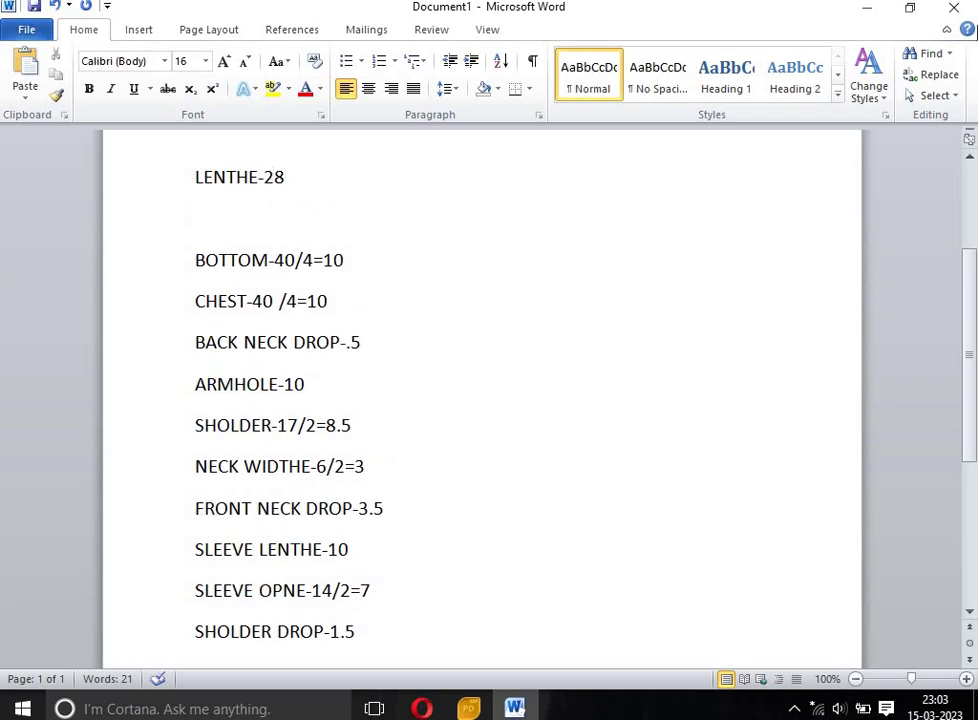
click(868, 9)
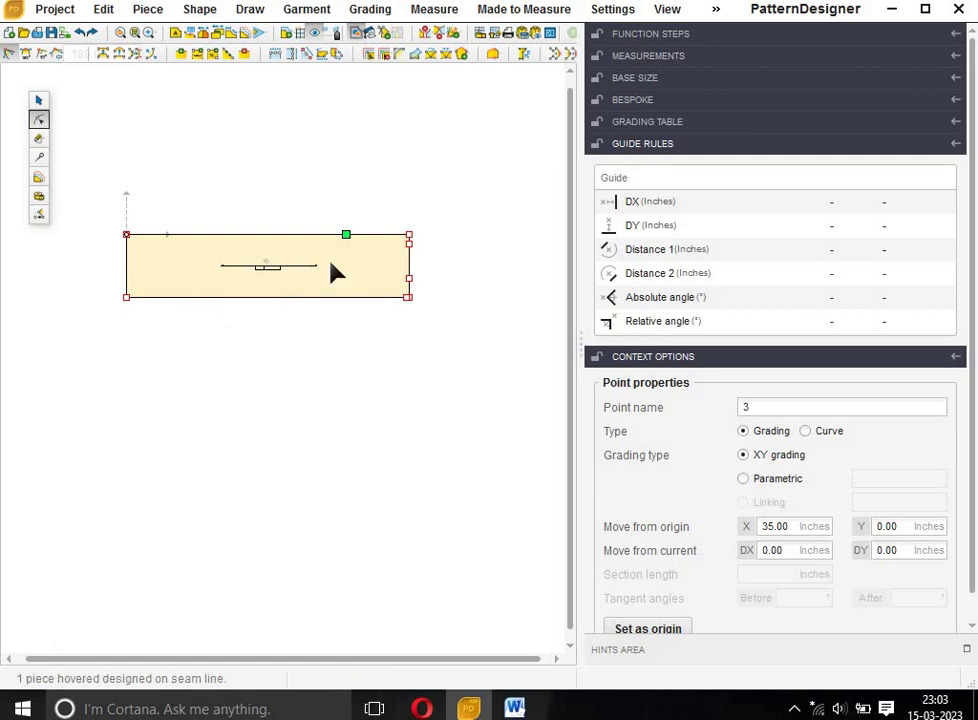
Move top-left corner point 4 to X -28 from the origin
click(409, 236)
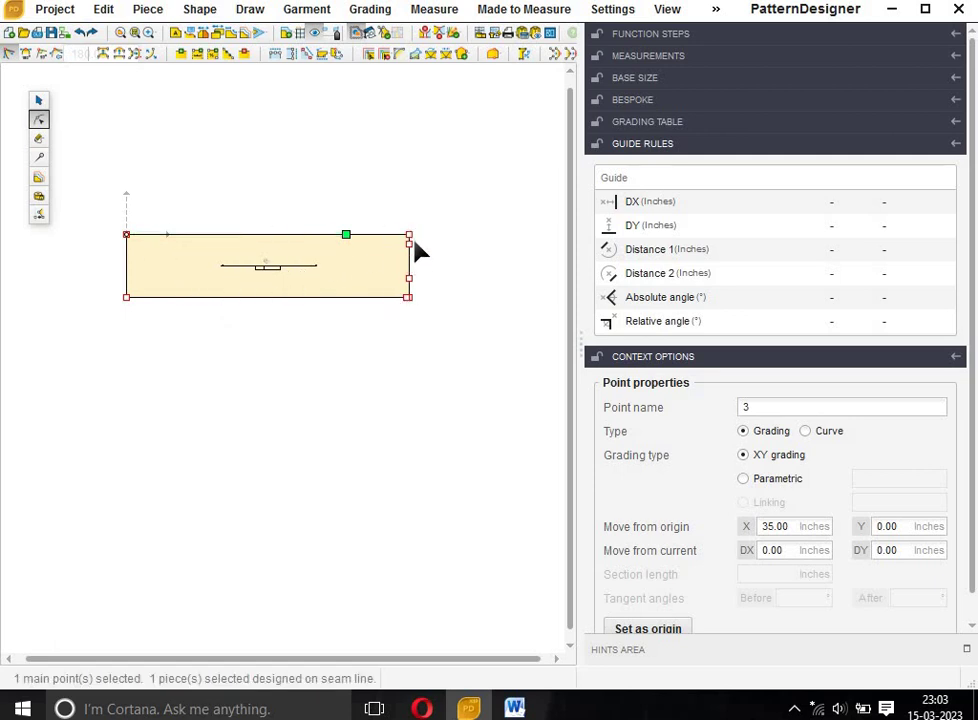
click(323, 257)
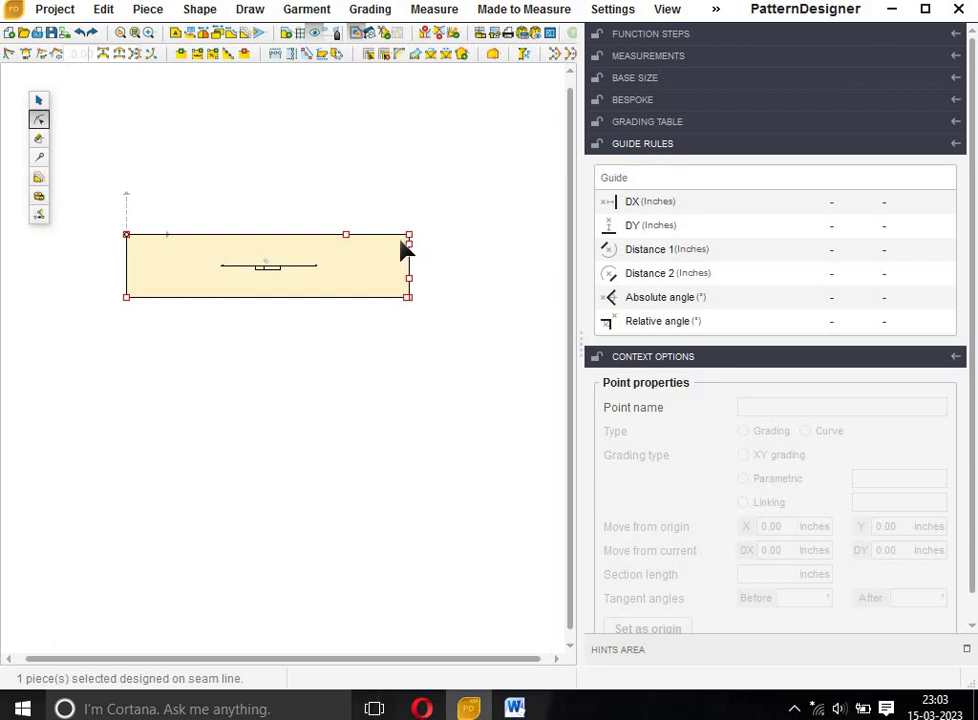
click(415, 254)
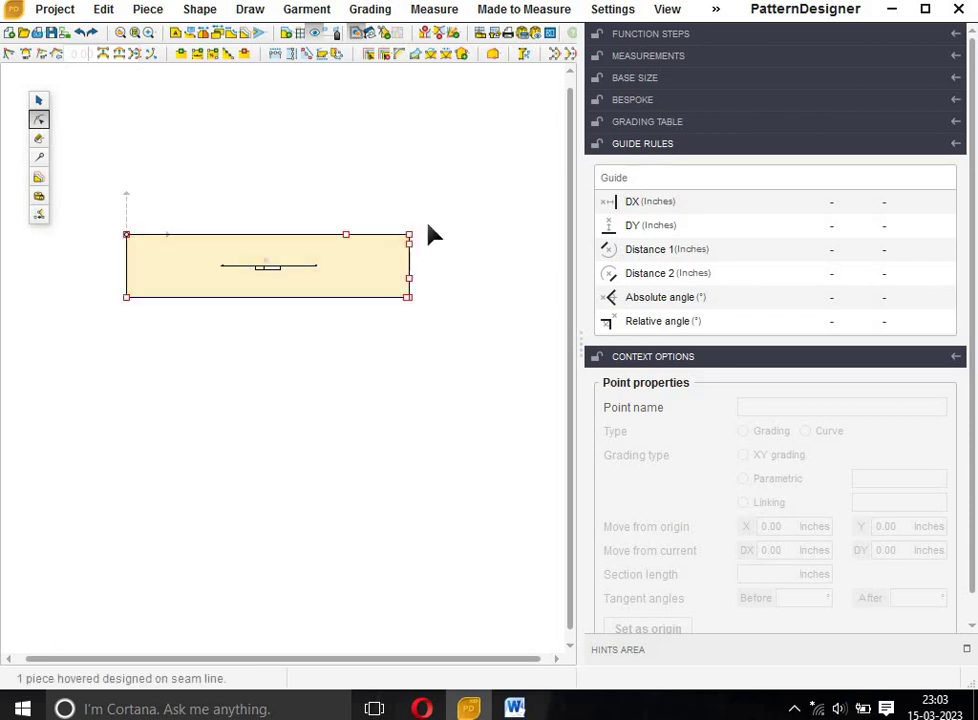
click(409, 246)
click(409, 237)
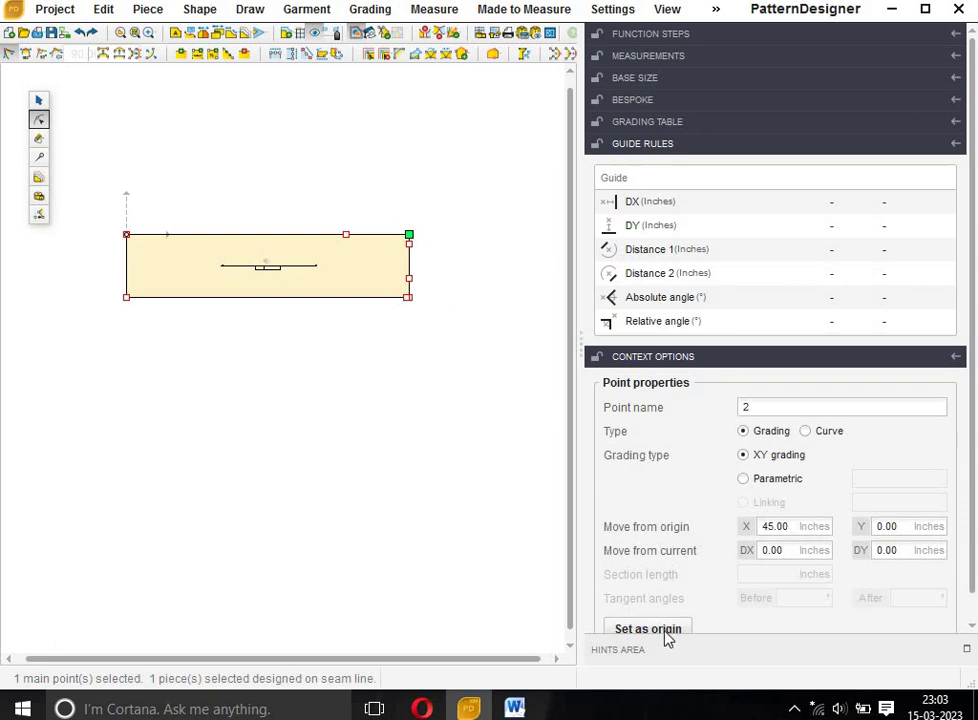
click(126, 235)
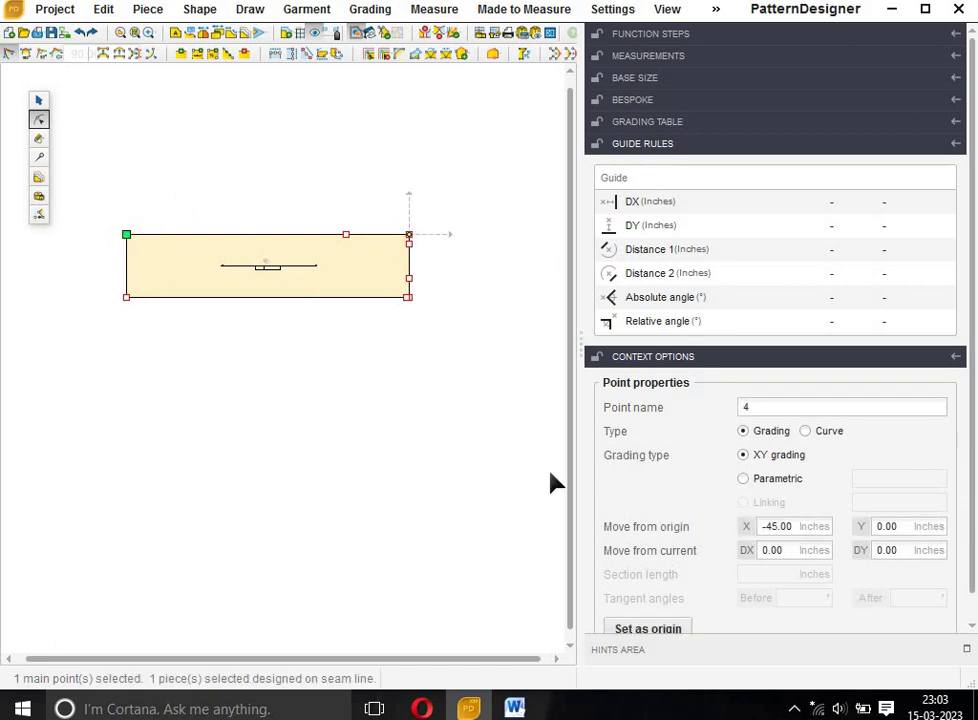
click(790, 526)
double_click(798, 530)
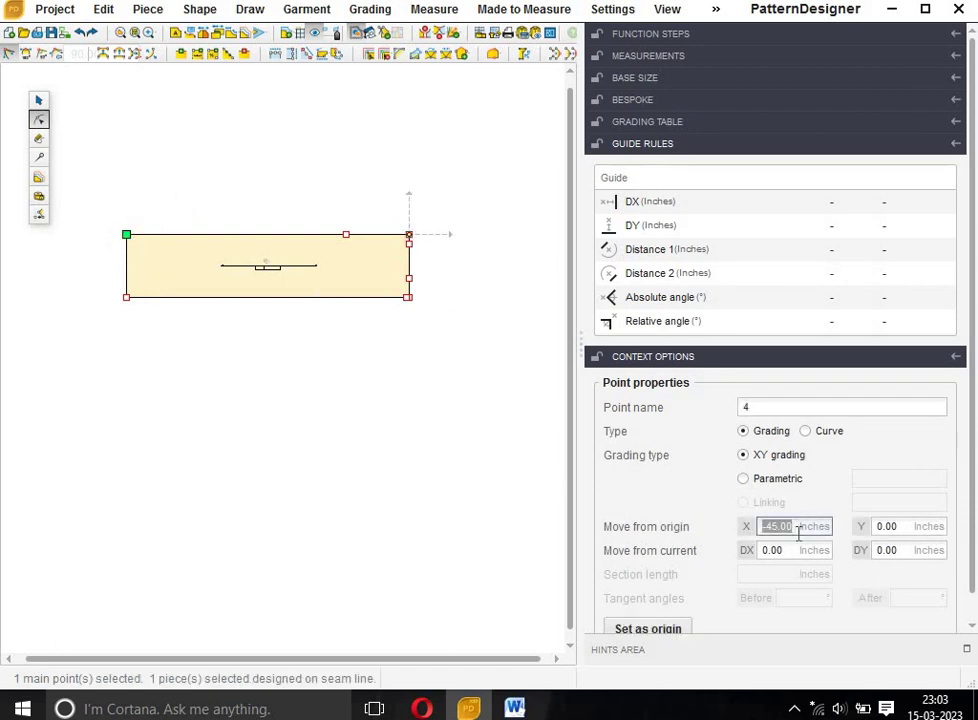
text(-)
text(28)
key(Return)
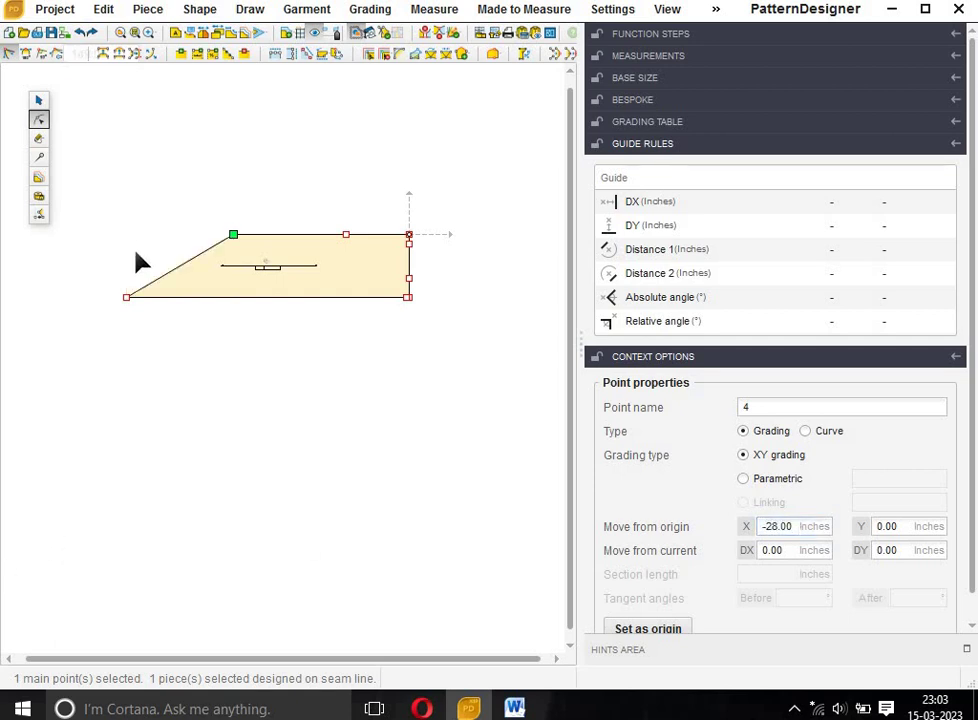
Move bottom-left corner point 5 to X -28 as well
drag(124, 240, 161, 331)
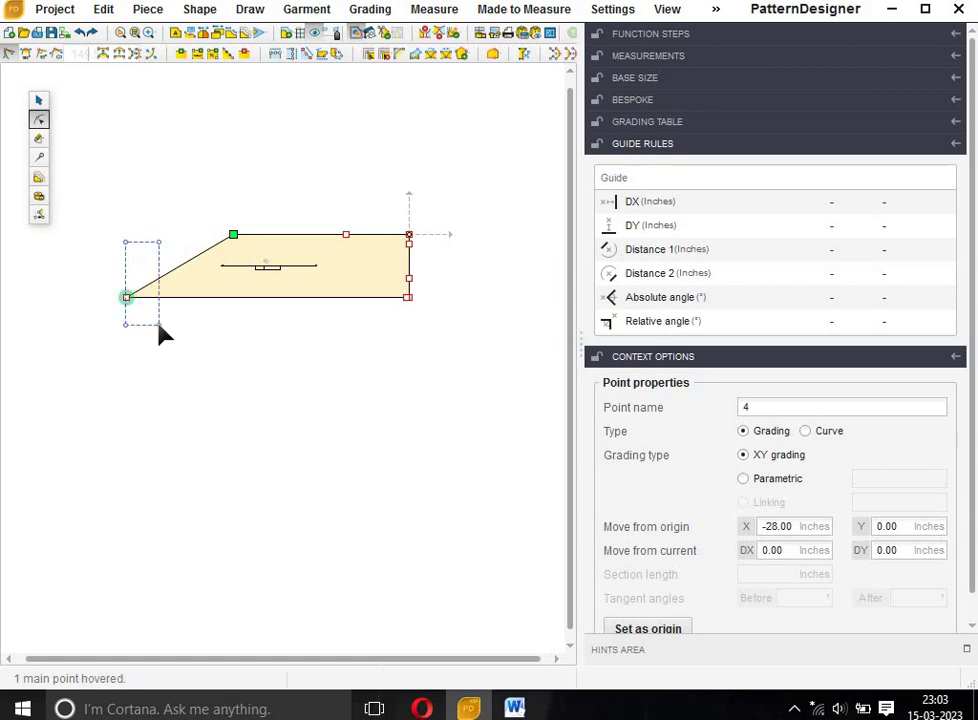
double_click(791, 527)
text(-)
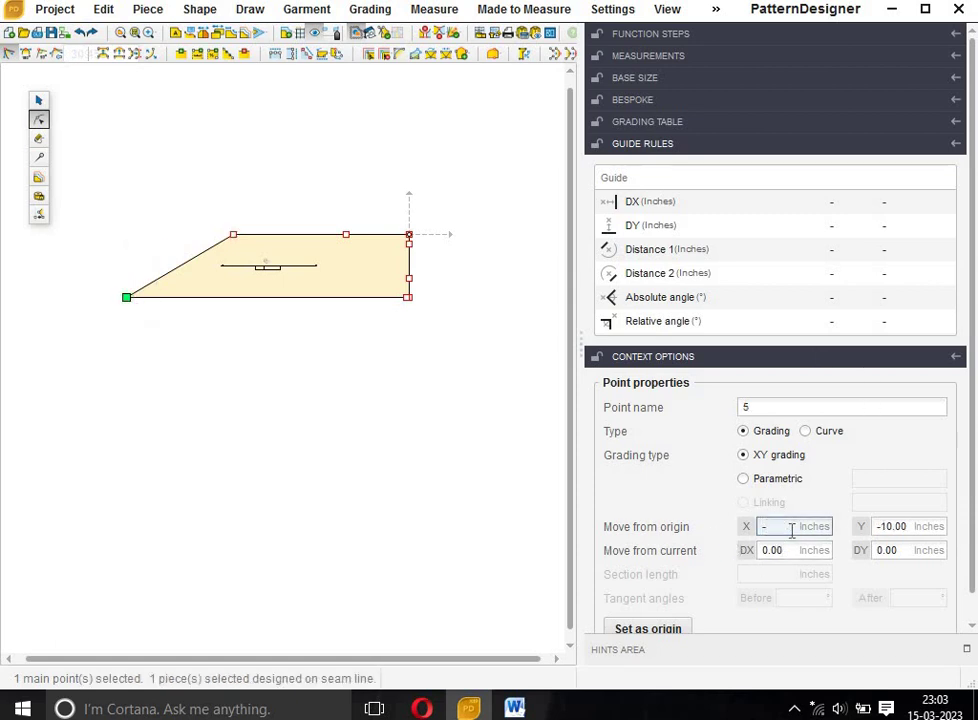
text(28)
key(Return)
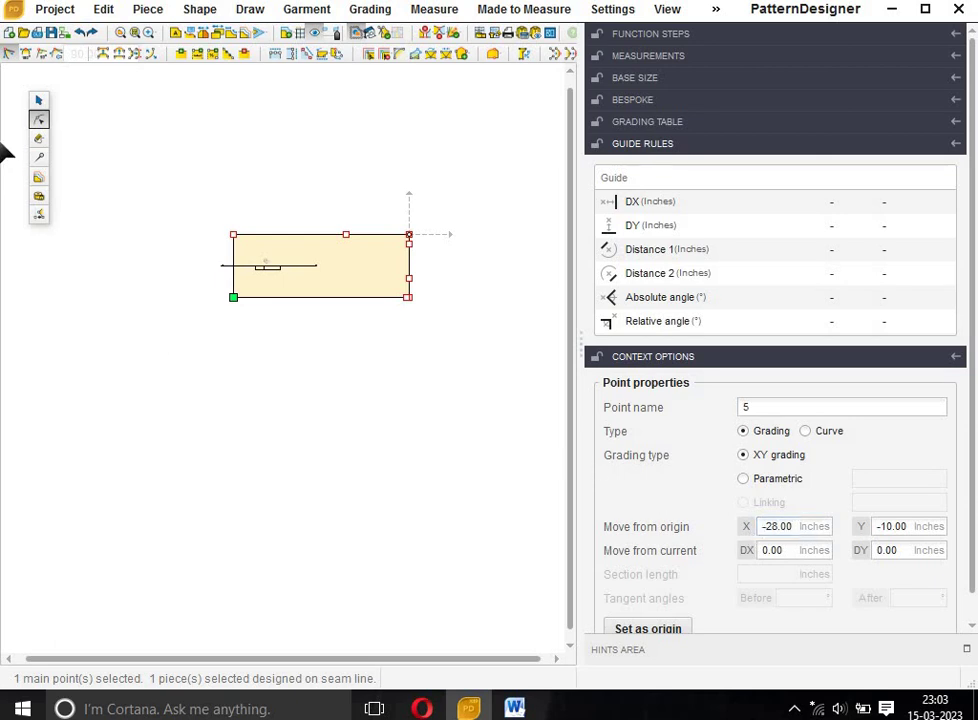
click(39, 157)
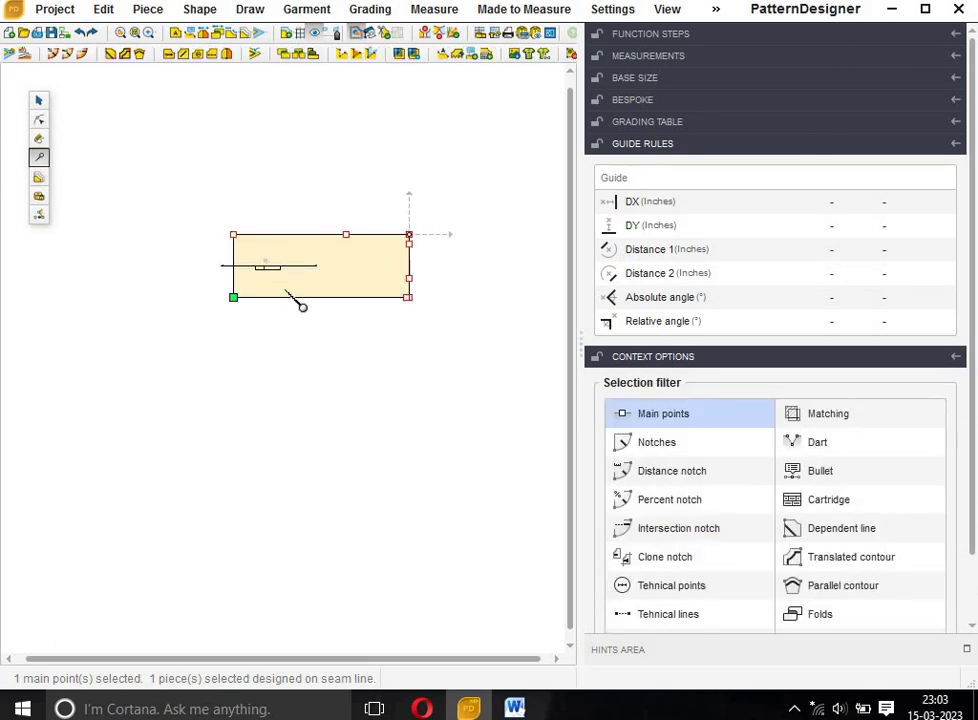
Shift the grain line toward the centre, pull the top-right corner inward, and select point 8
click(352, 262)
drag(352, 262, 354, 263)
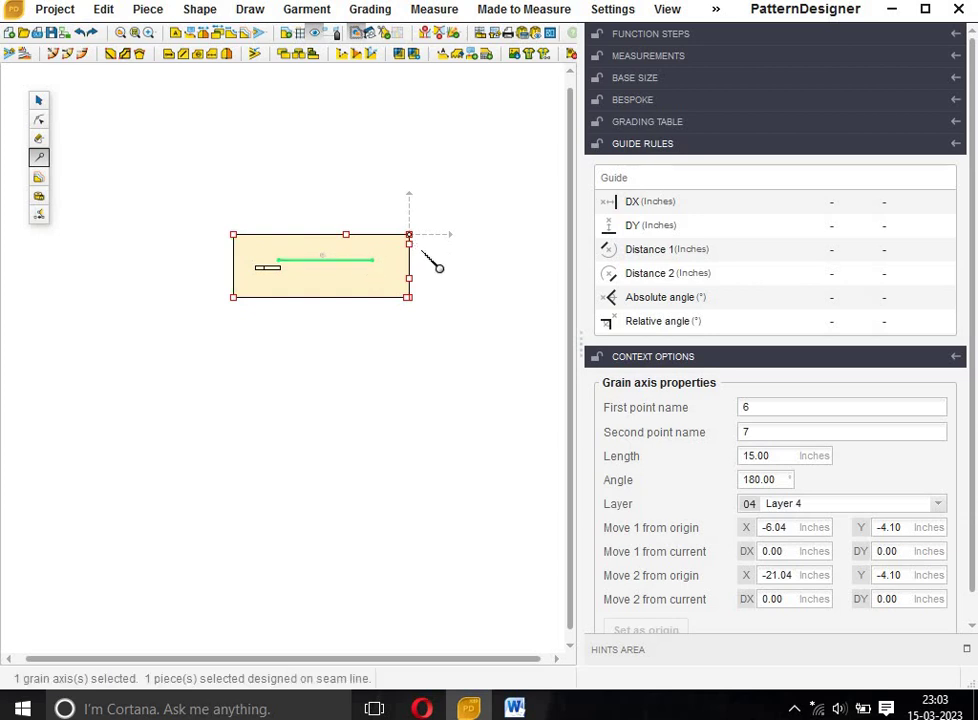
click(41, 120)
click(408, 236)
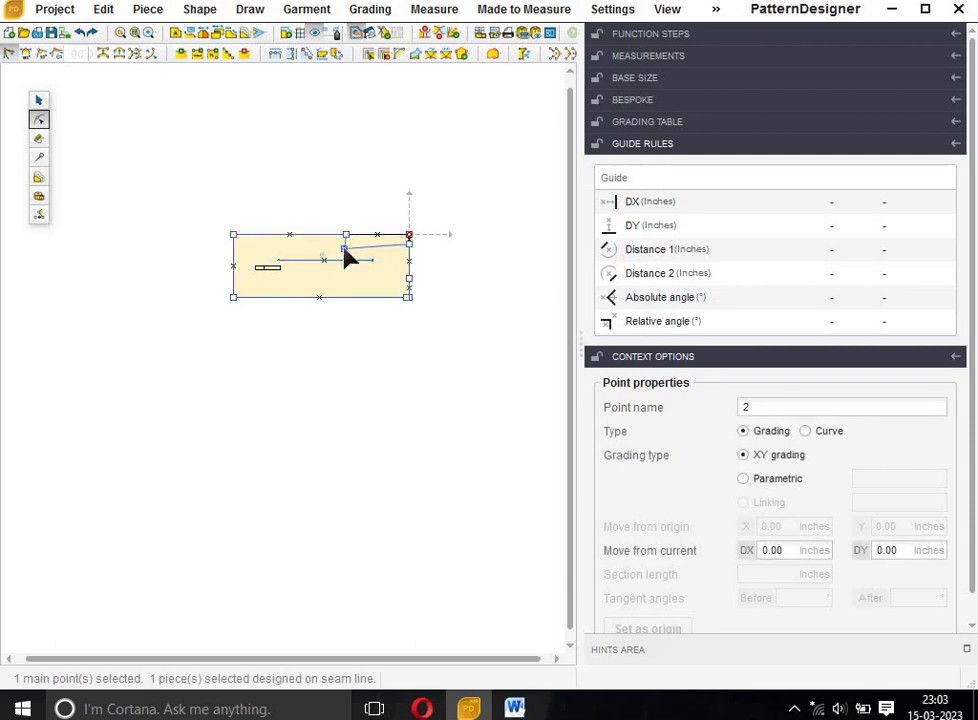
drag(343, 250, 344, 247)
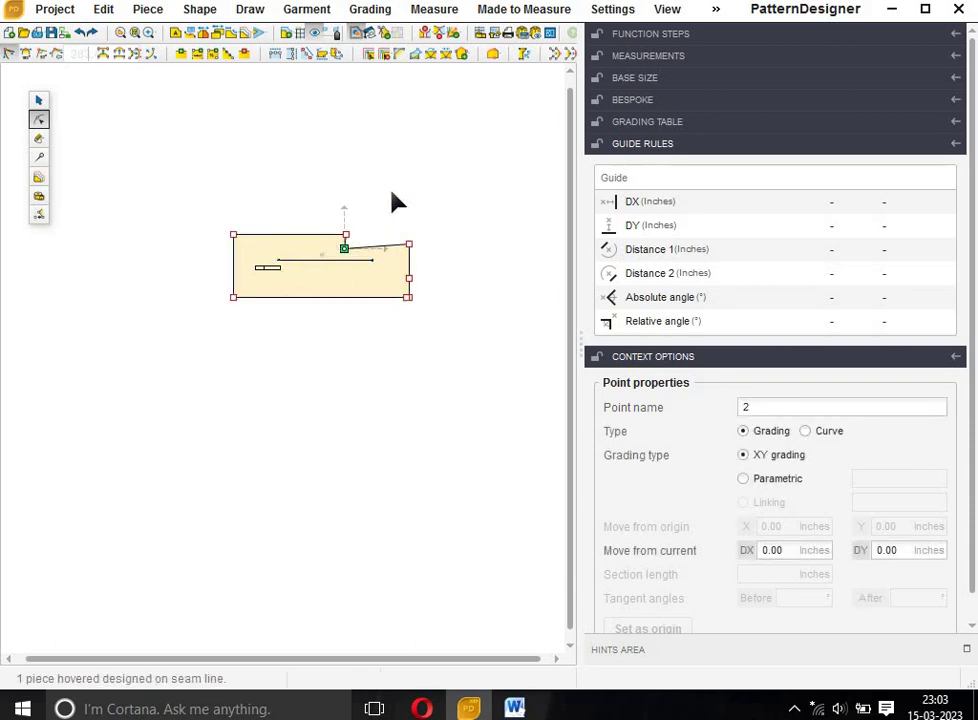
mouse_move(397, 207)
mouse_down()
mouse_move(430, 238)
mouse_move(430, 258)
mouse_up()
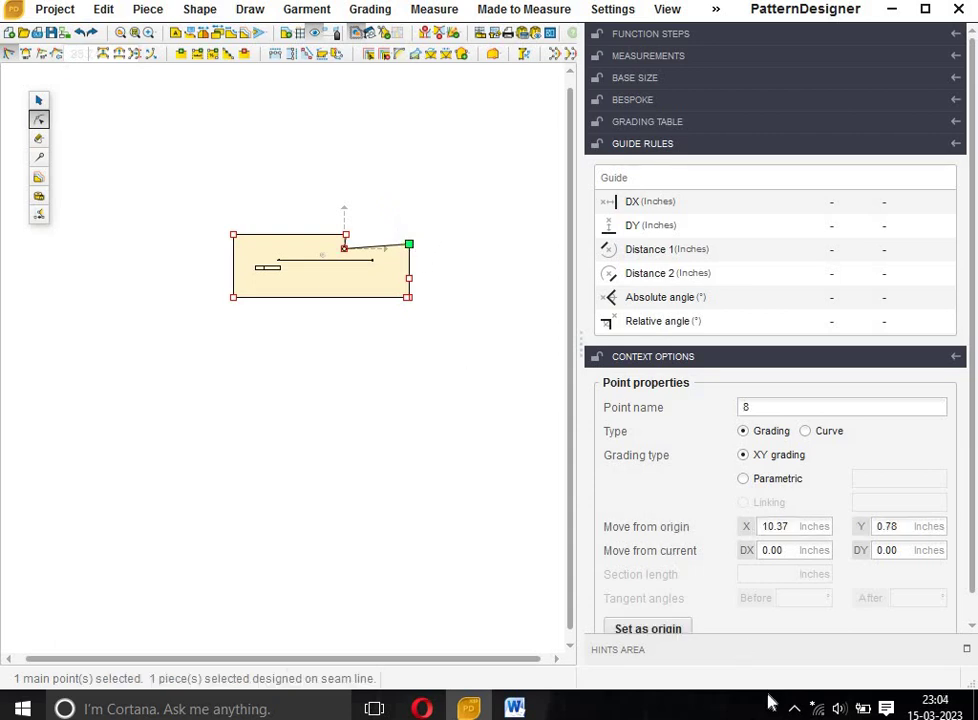
Make point 8 the origin and set point 2's Y to 0 to level it
click(672, 632)
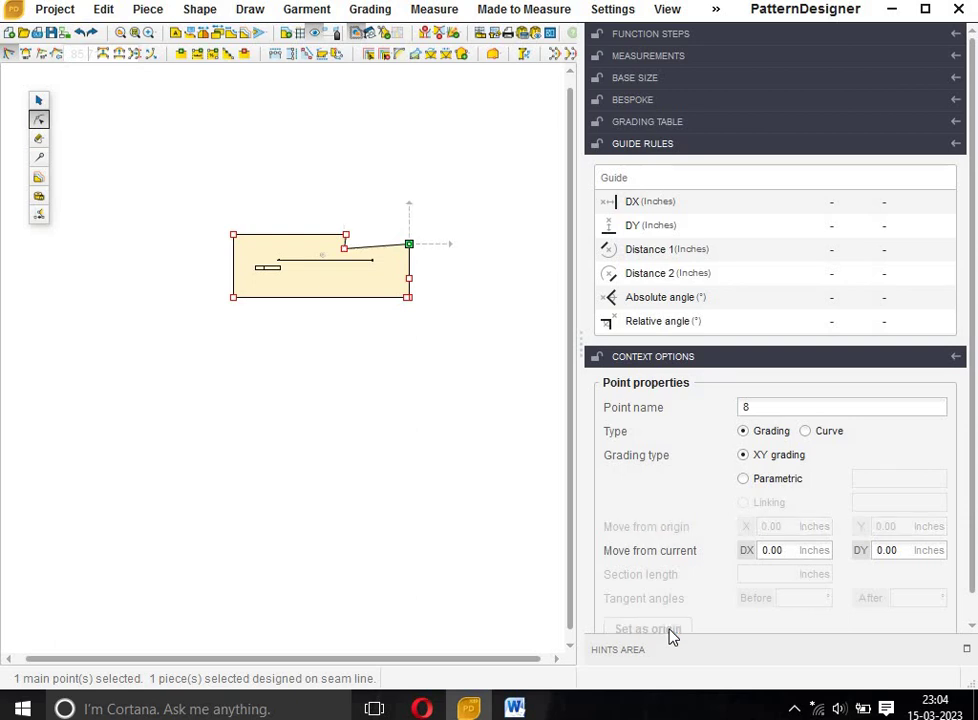
click(345, 250)
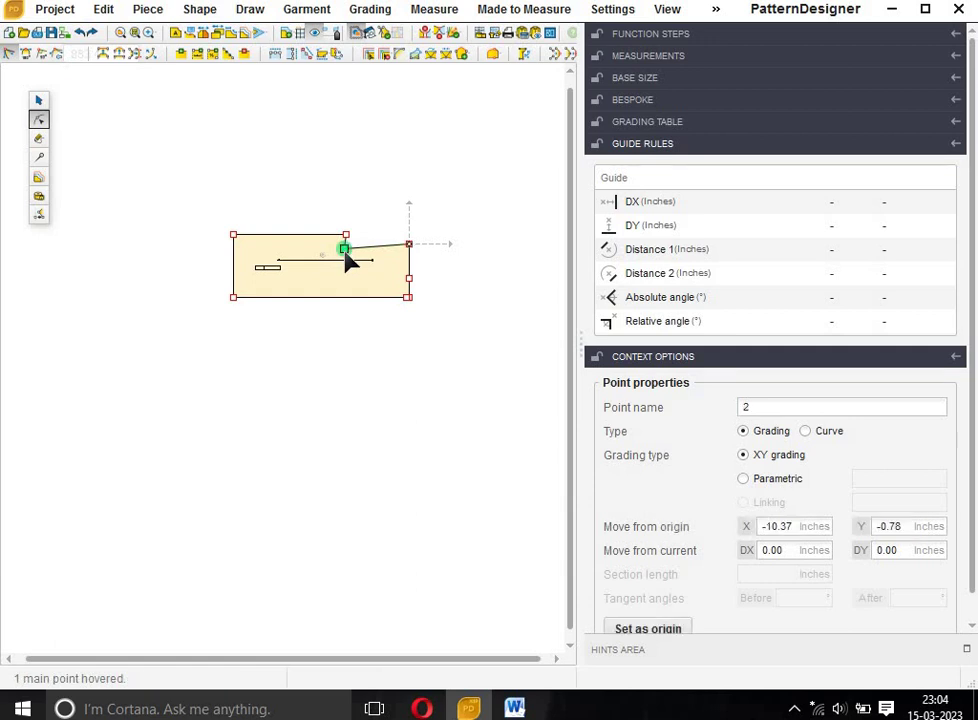
double_click(901, 526)
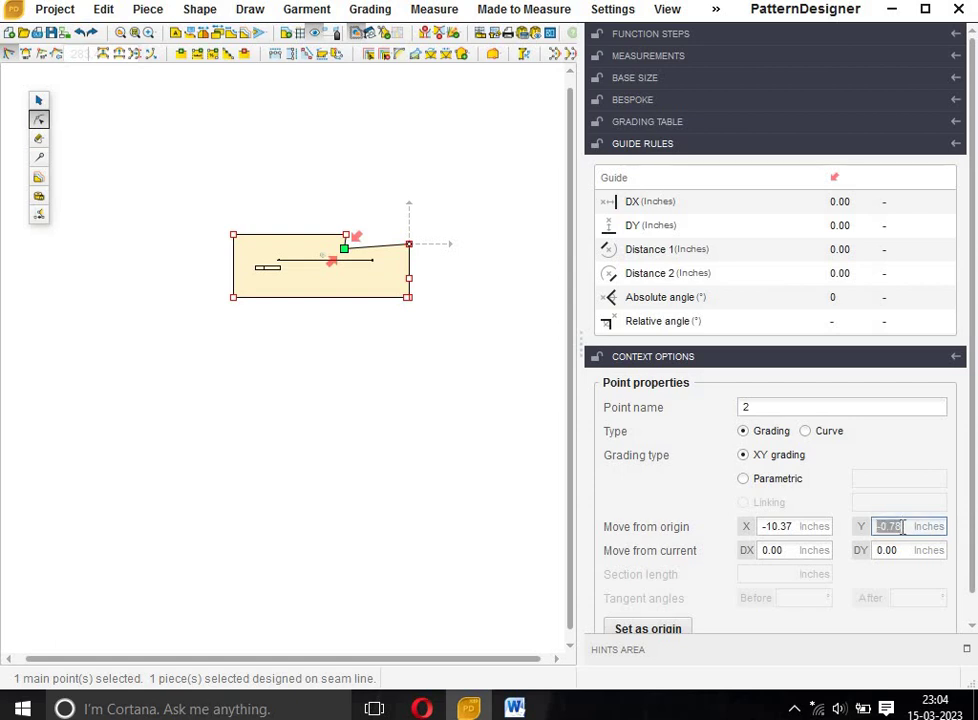
text(0)
key(Return)
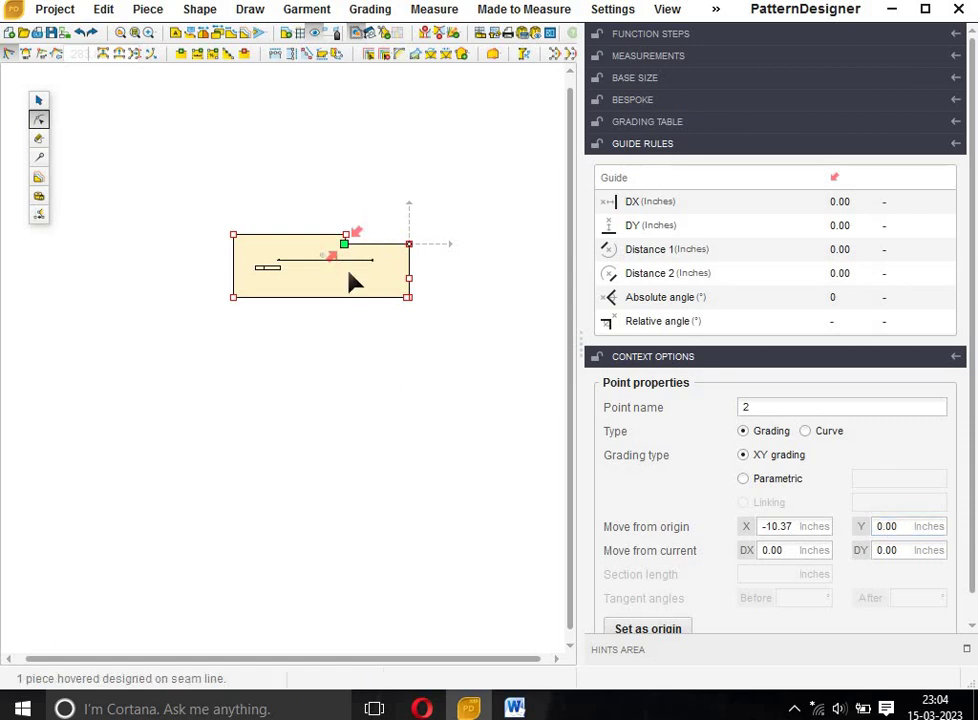
click(345, 237)
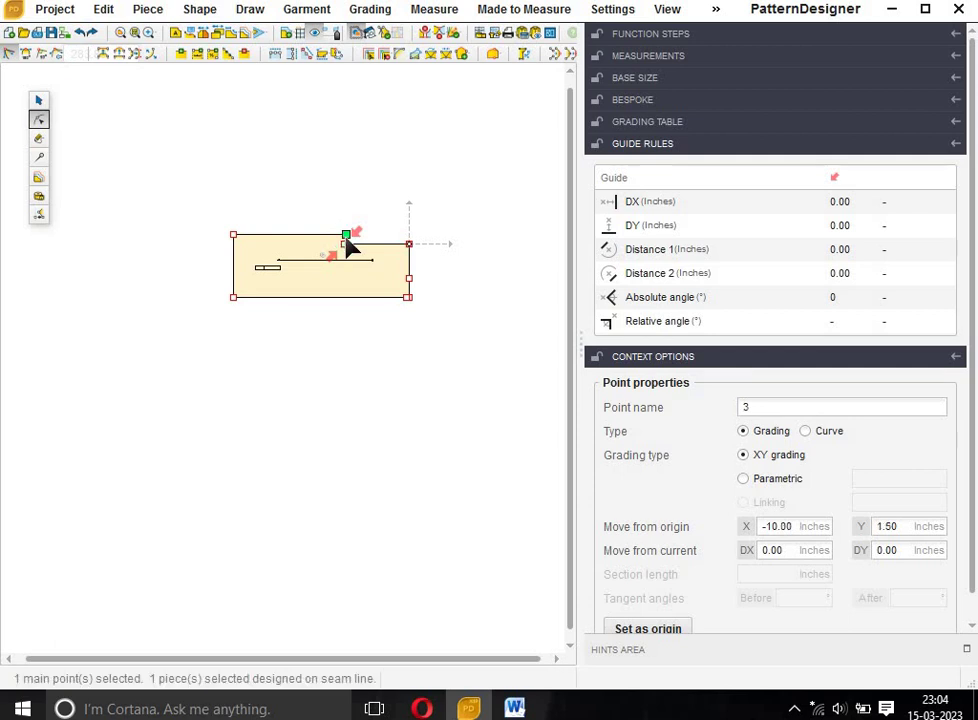
click(640, 646)
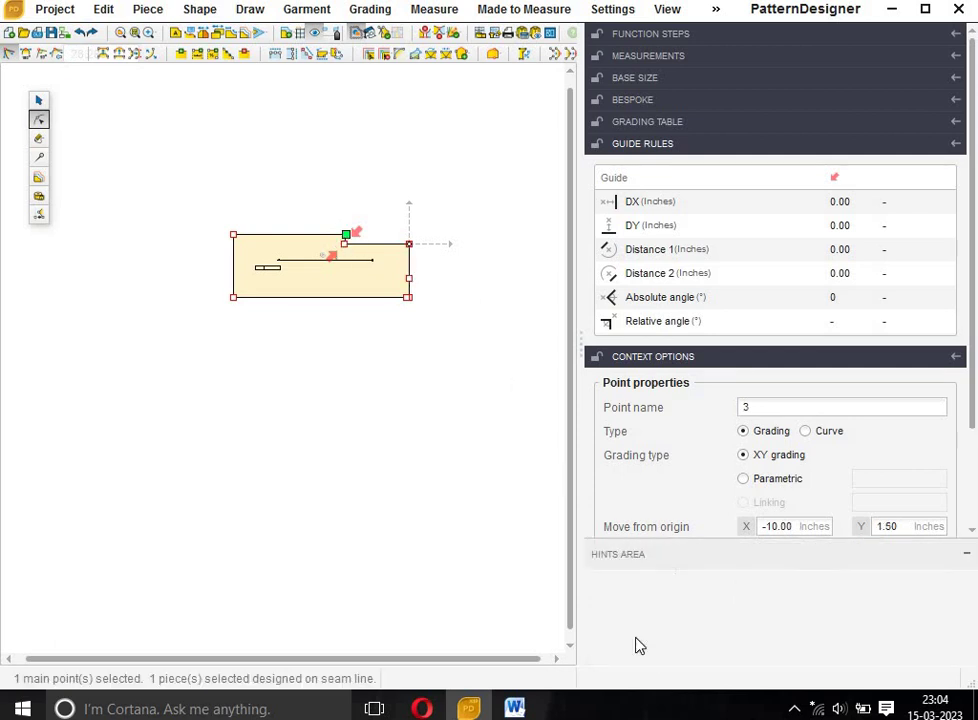
click(344, 244)
click(362, 284)
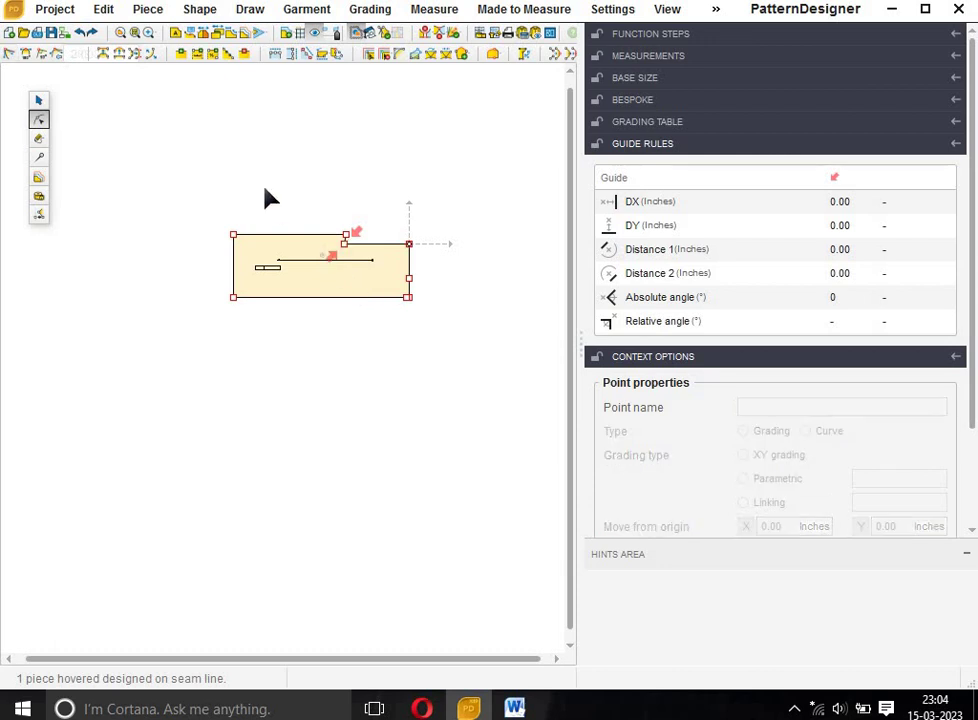
Zoom in and make the corner at the top-edge step point 3 the origin
click(119, 33)
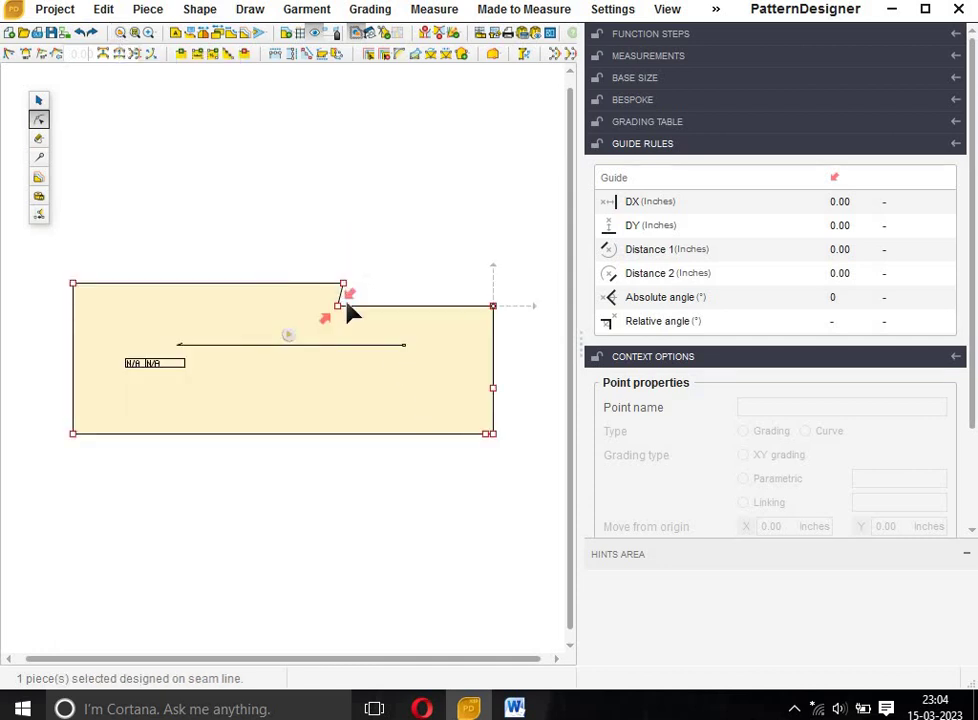
click(343, 288)
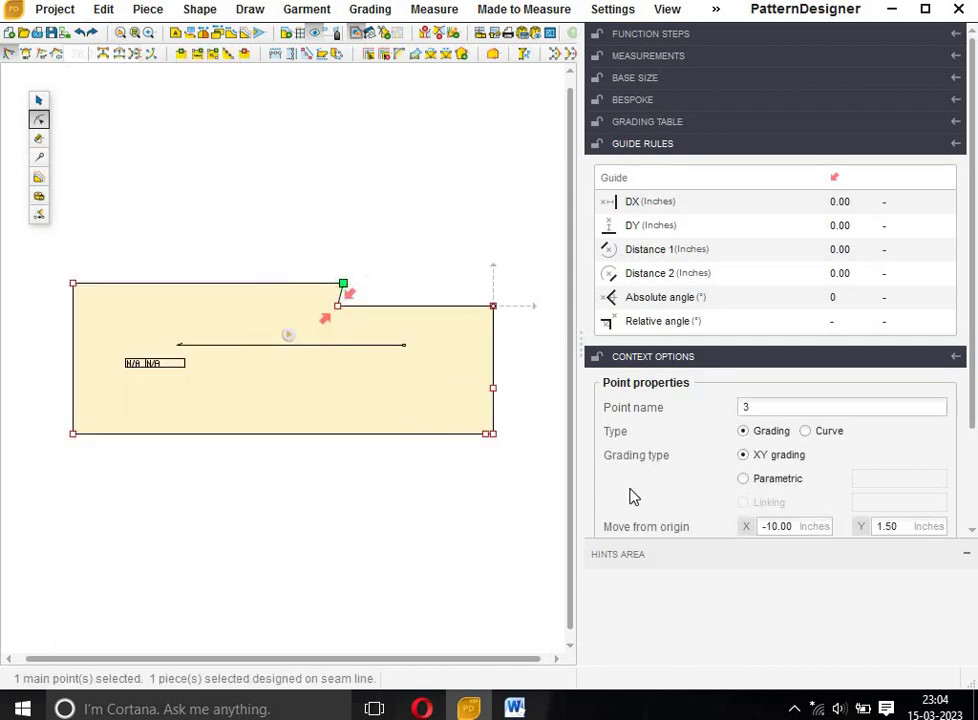
scroll(668, 512, down, 2)
click(668, 510)
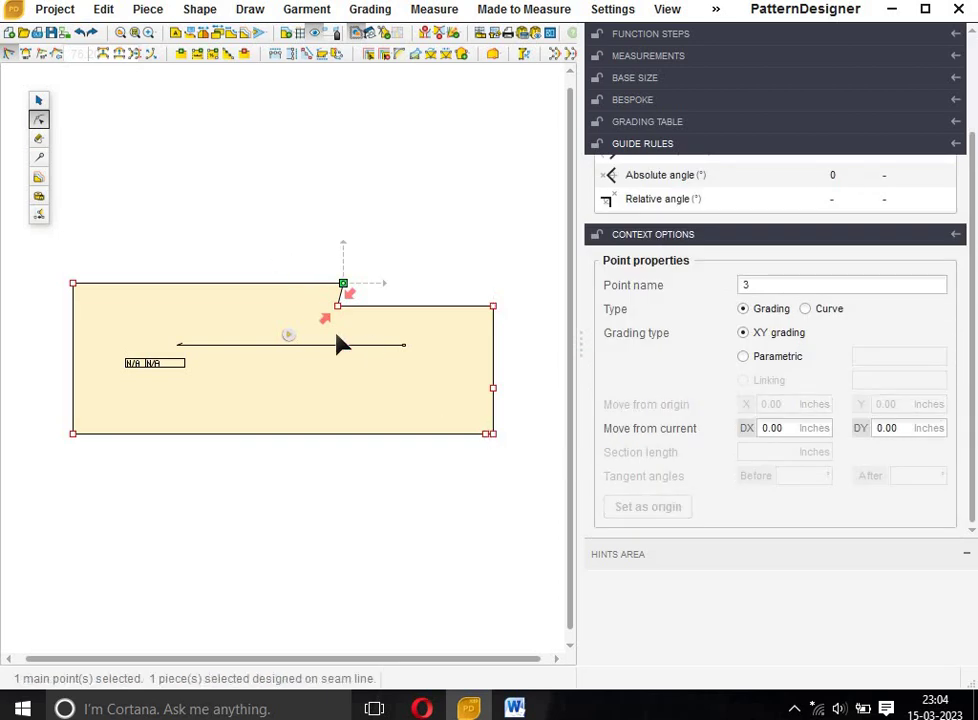
Align point 2 below the step at X 0.00, then select top-right corner point 8
click(382, 333)
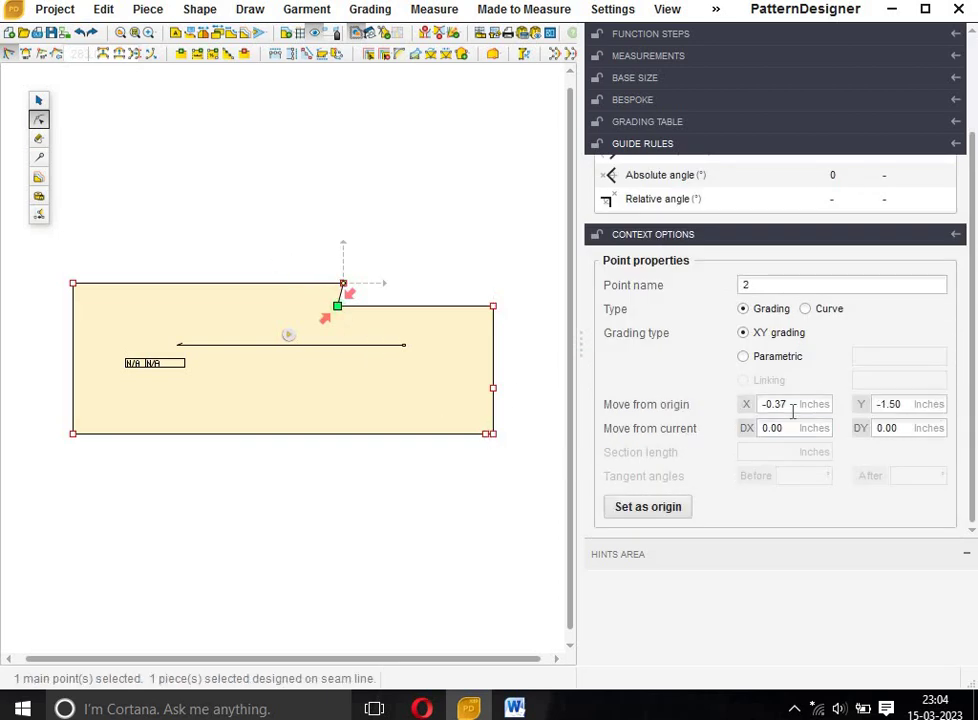
double_click(793, 410)
text(0)
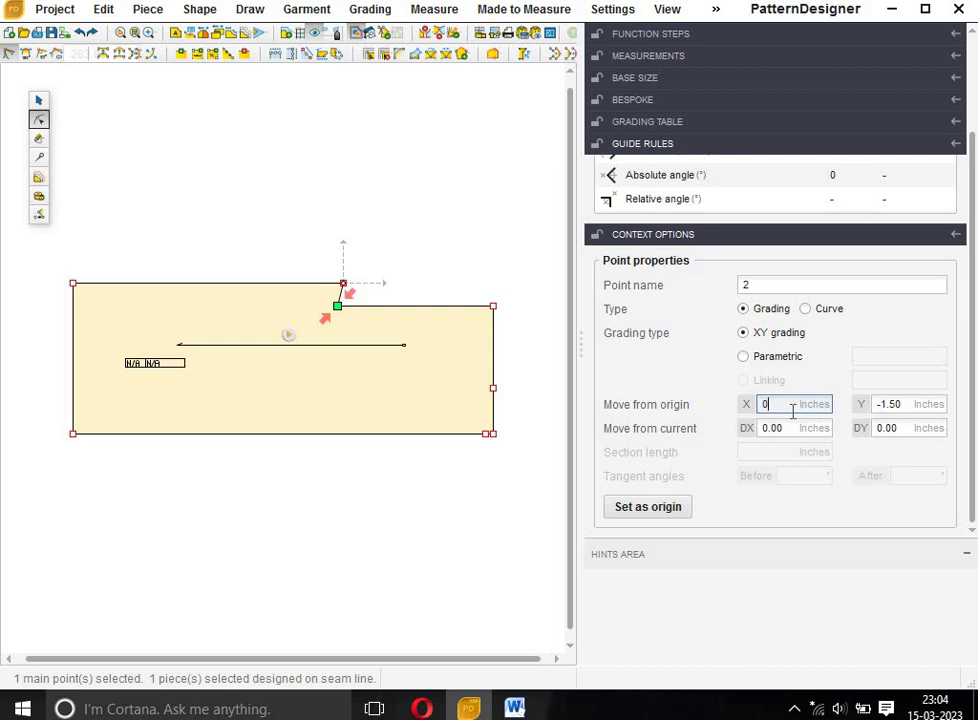
key(Return)
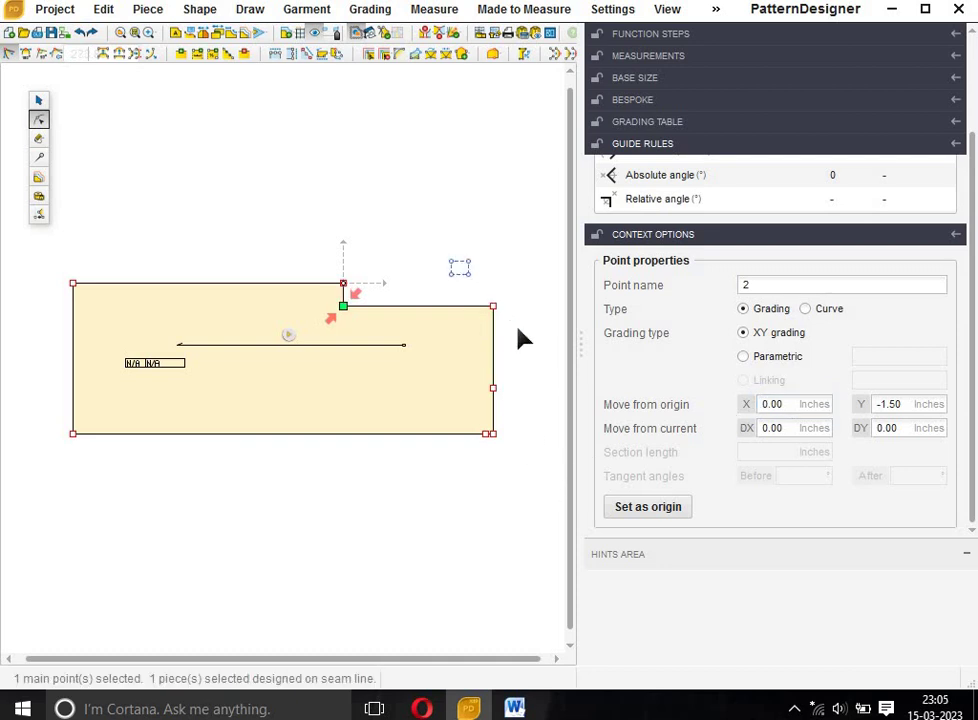
drag(451, 263, 520, 334)
click(493, 311)
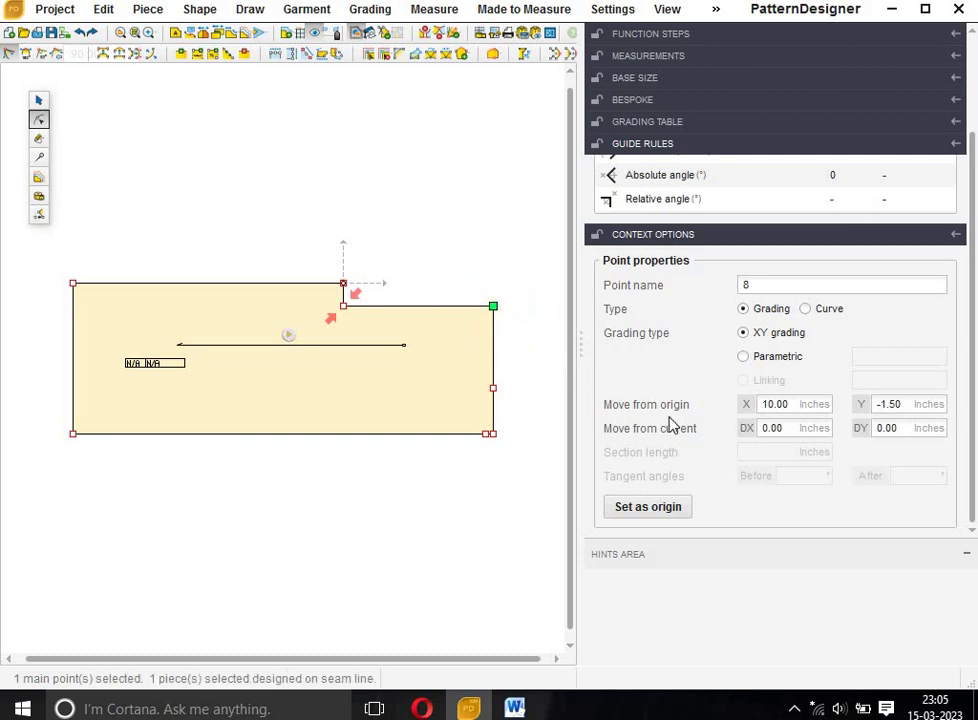
Shift corner point 8 by DX -1.5 to X 8.50, then select the raised top edge
double_click(785, 427)
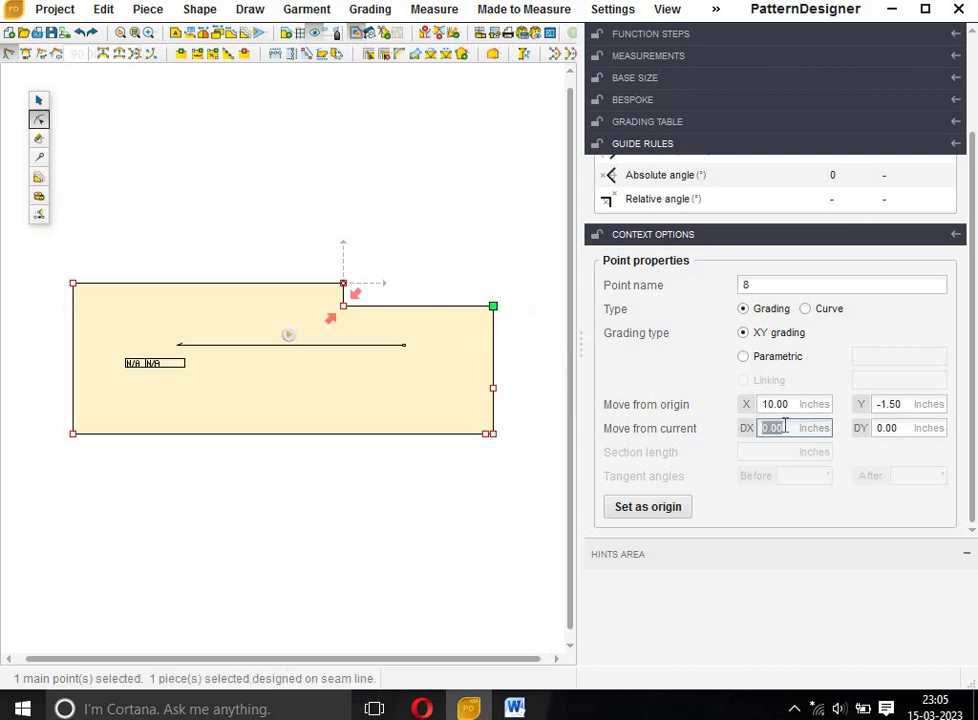
text(-1.)
text(5)
key(Return)
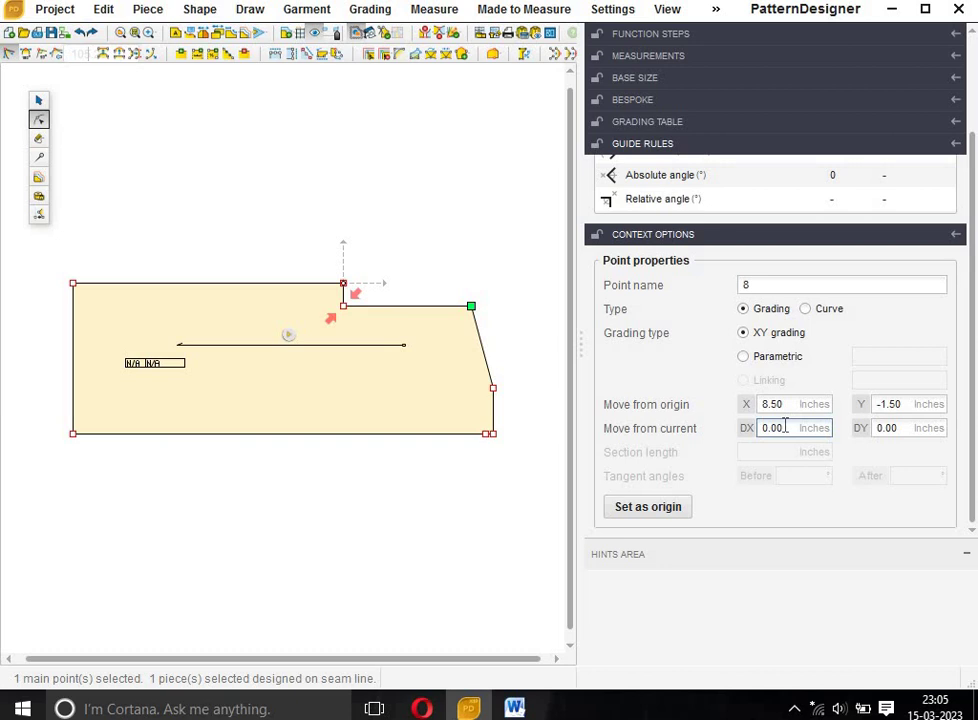
click(370, 307)
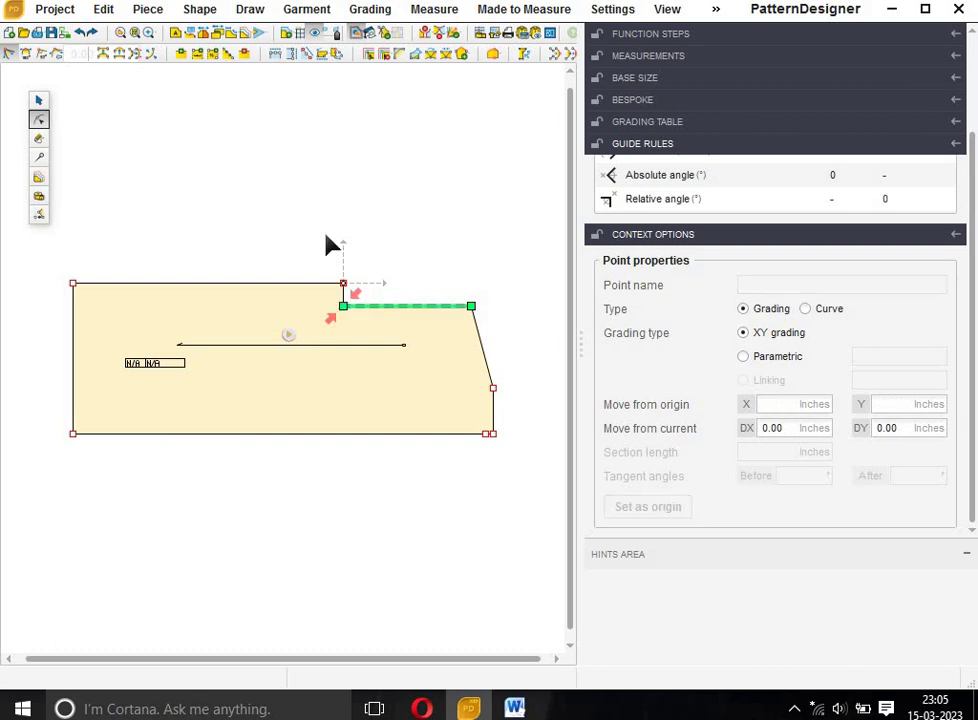
Divide the 8.50-inch top edge into 2 parts, creating a midpoint at 4.25
click(228, 55)
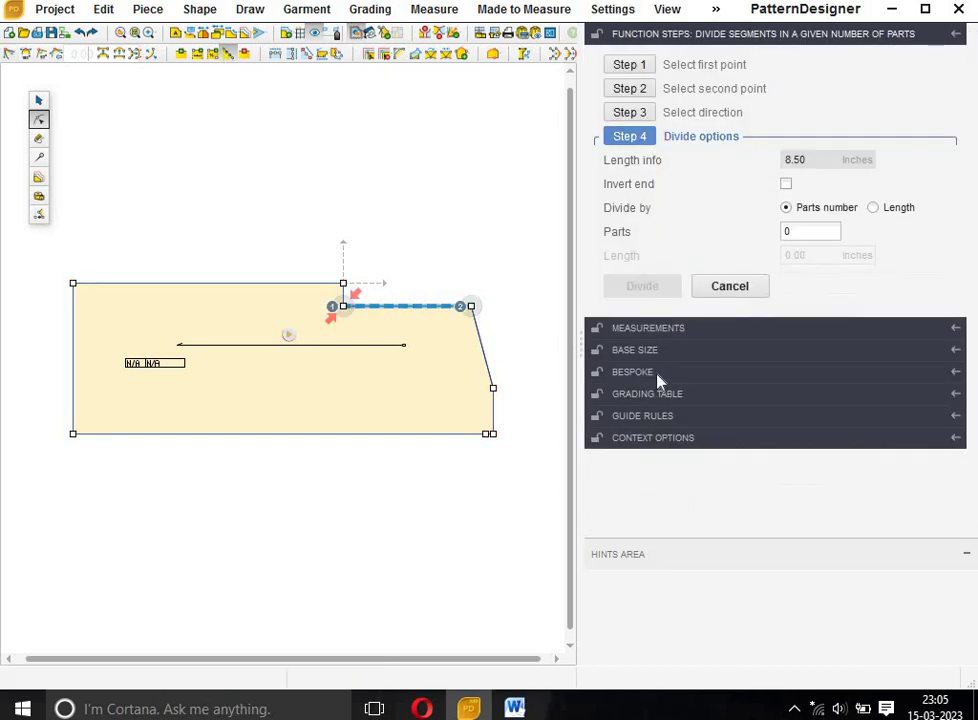
double_click(802, 230)
text(2)
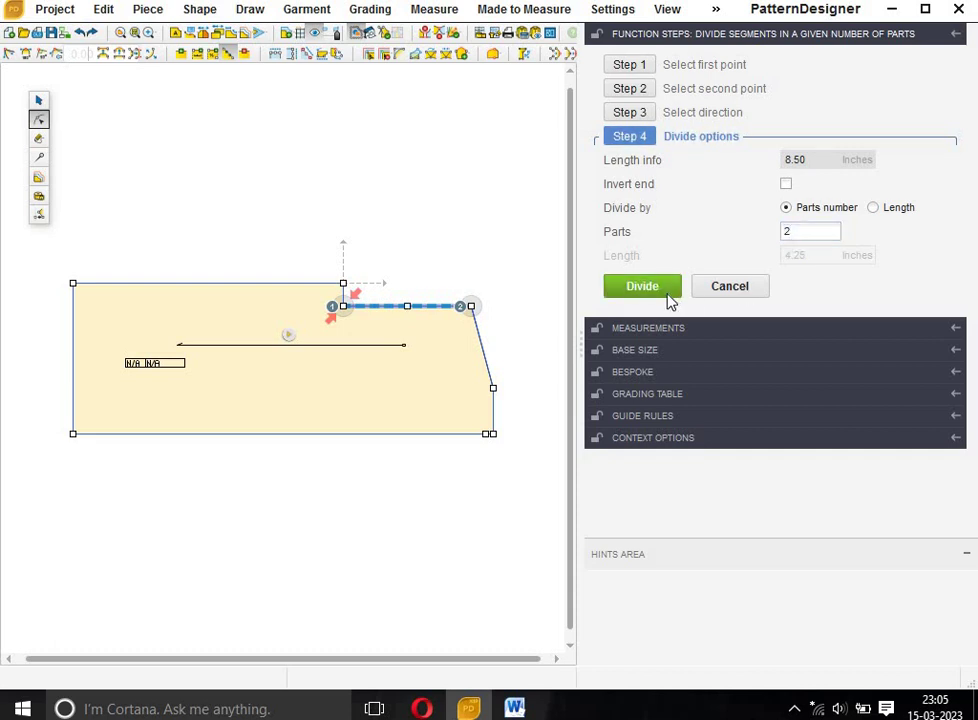
click(666, 295)
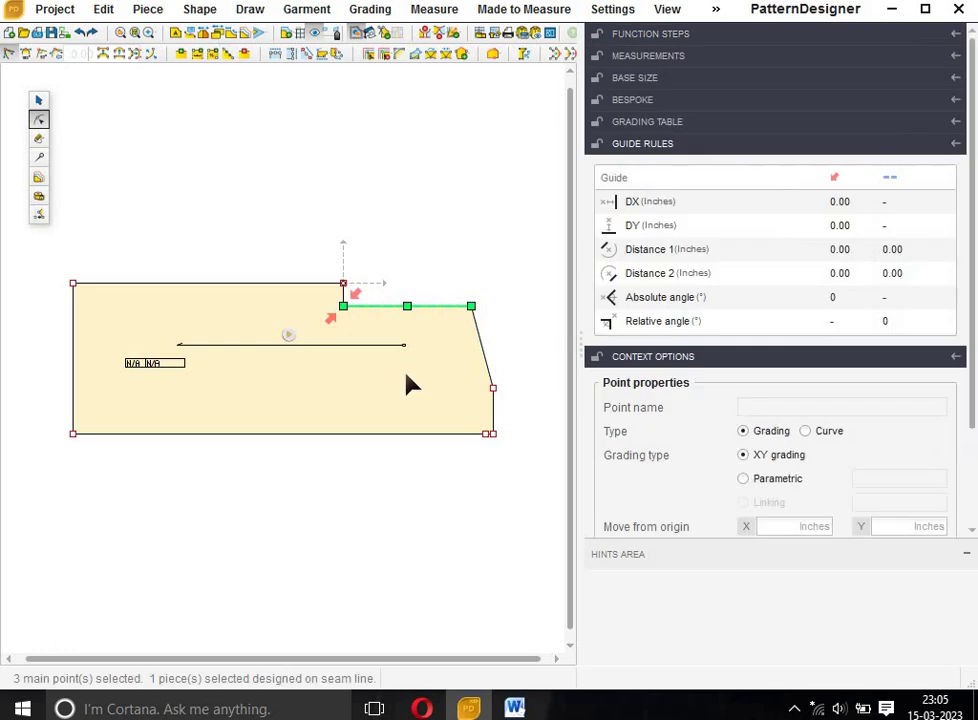
Shift midpoint 9 by DY -0.39 so it sits at X 4.25, Y -1.89
click(406, 306)
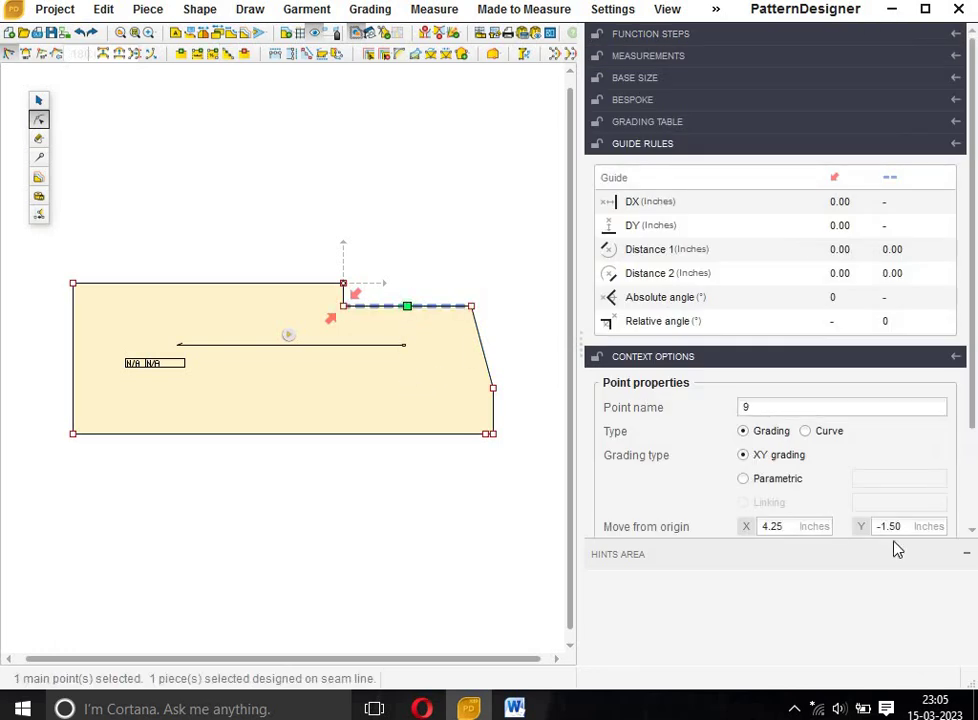
click(966, 557)
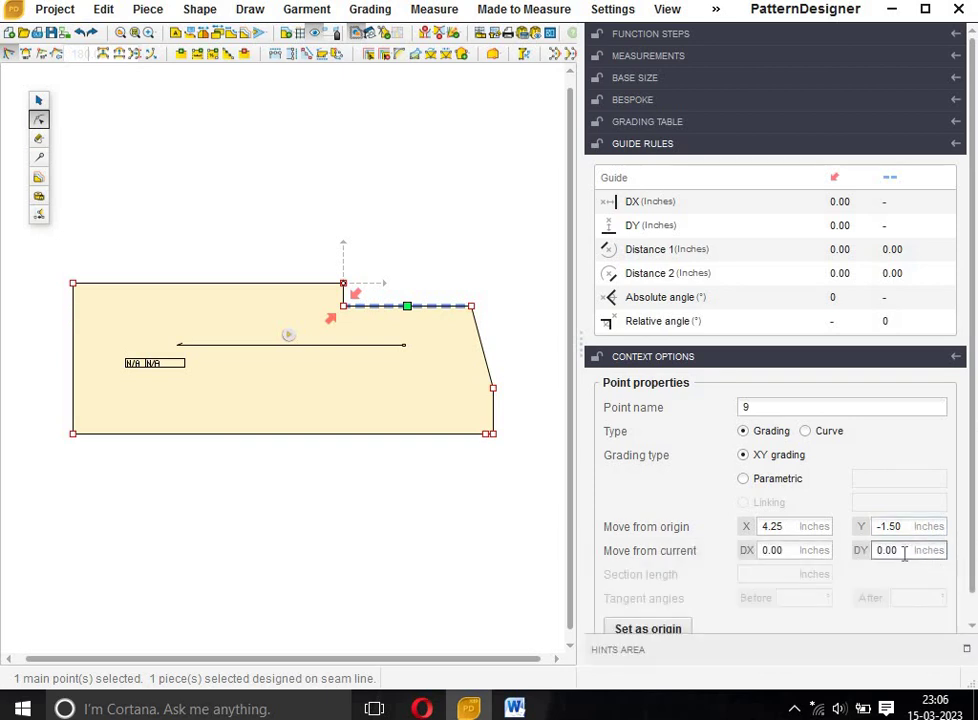
double_click(904, 553)
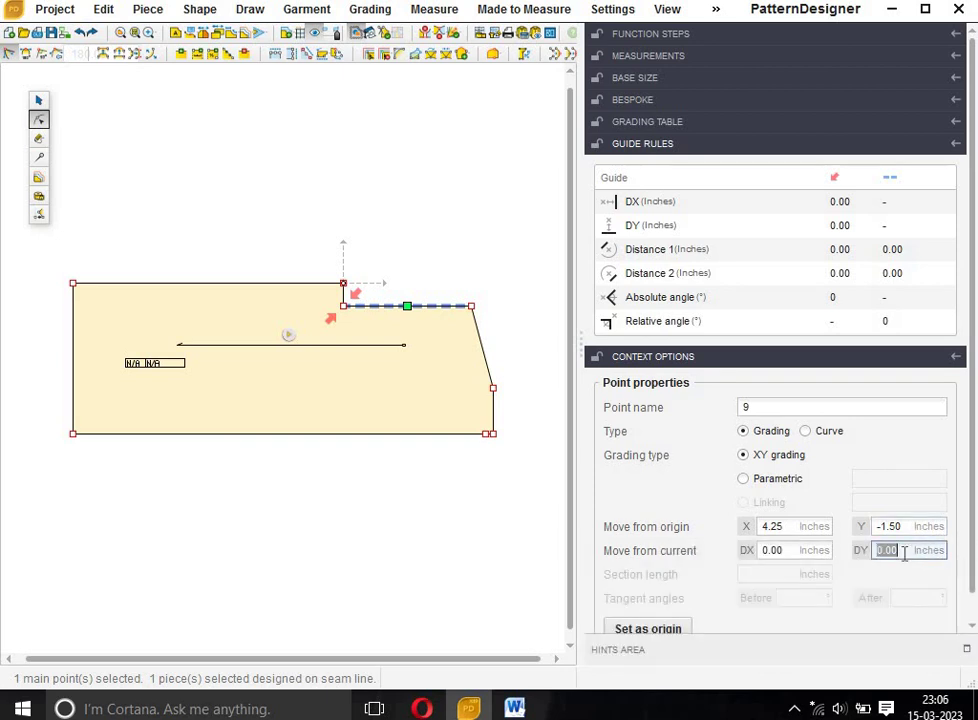
text(-.39)
key(Return)
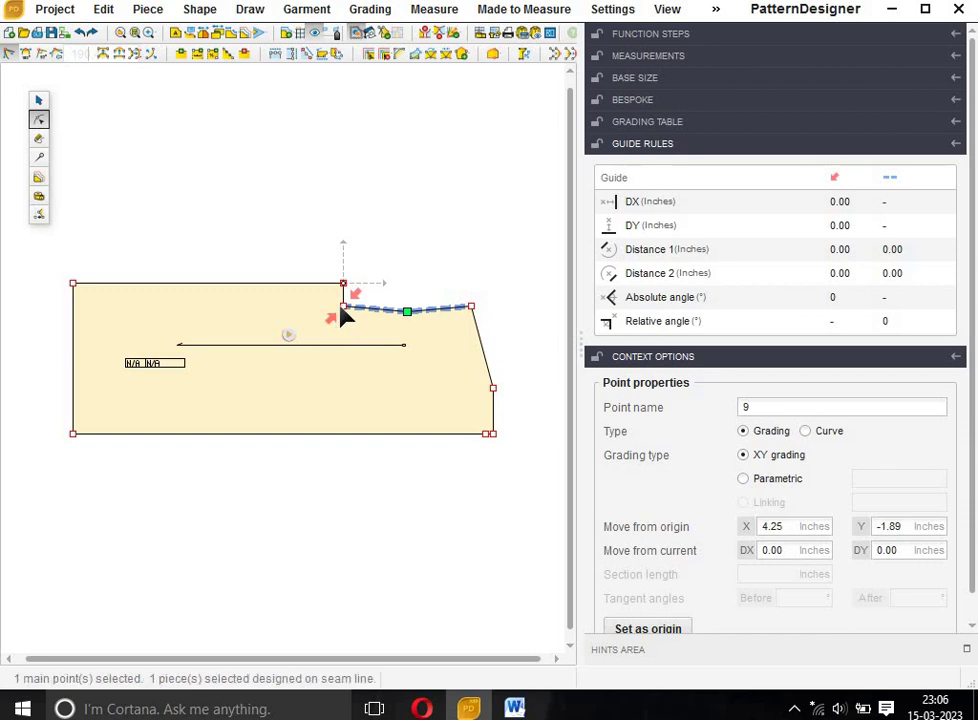
key(Escape)
click(429, 314)
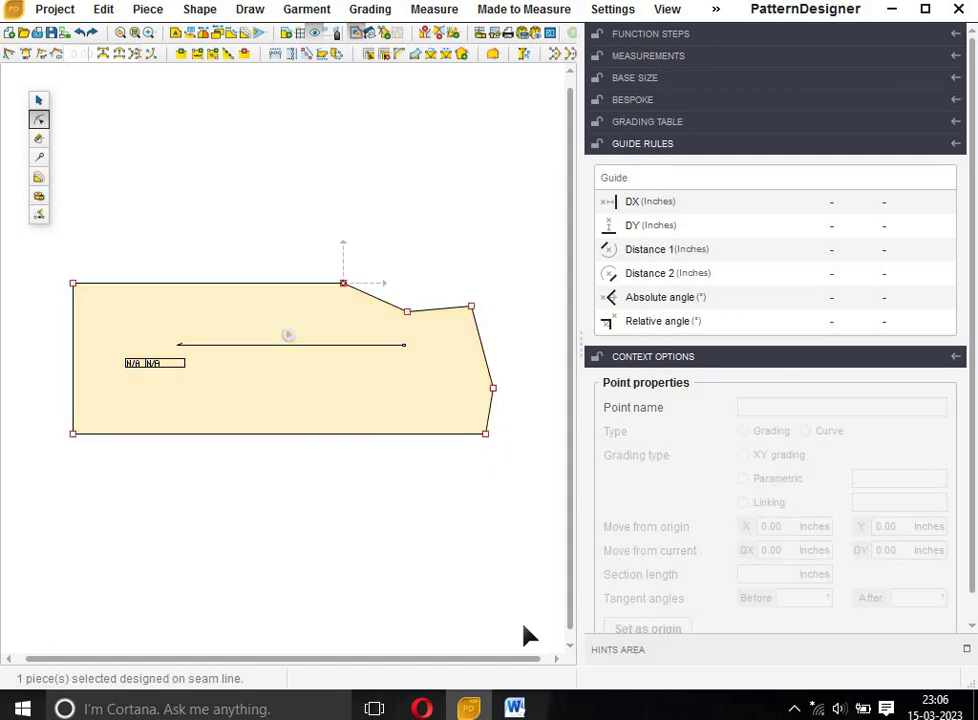
Convert both neckline segments, origin to midpoint and onward, into curves
click(383, 312)
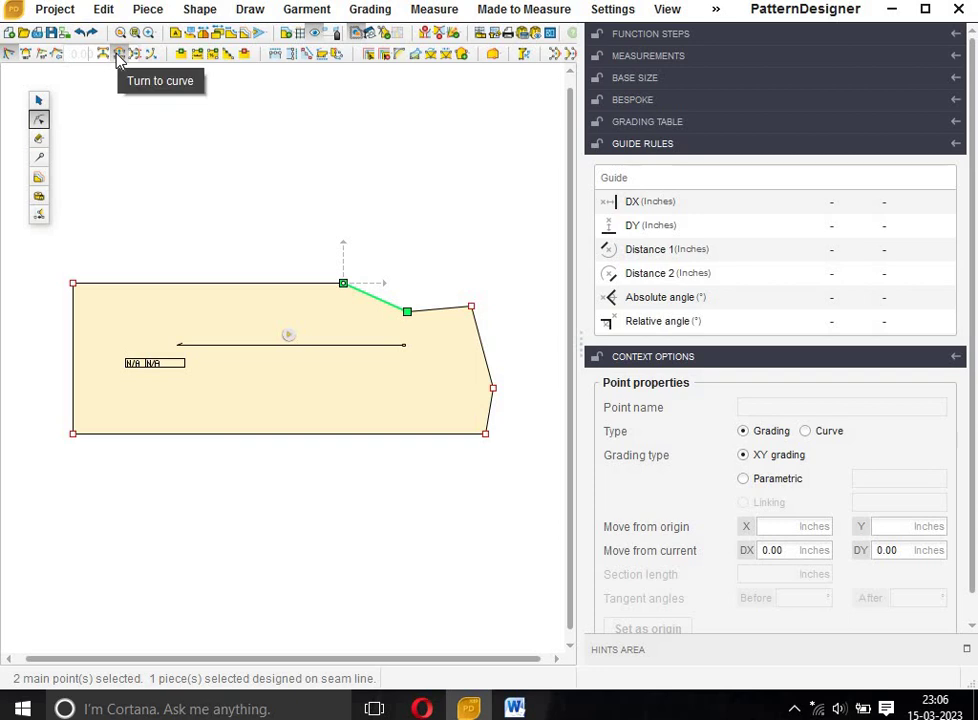
click(119, 58)
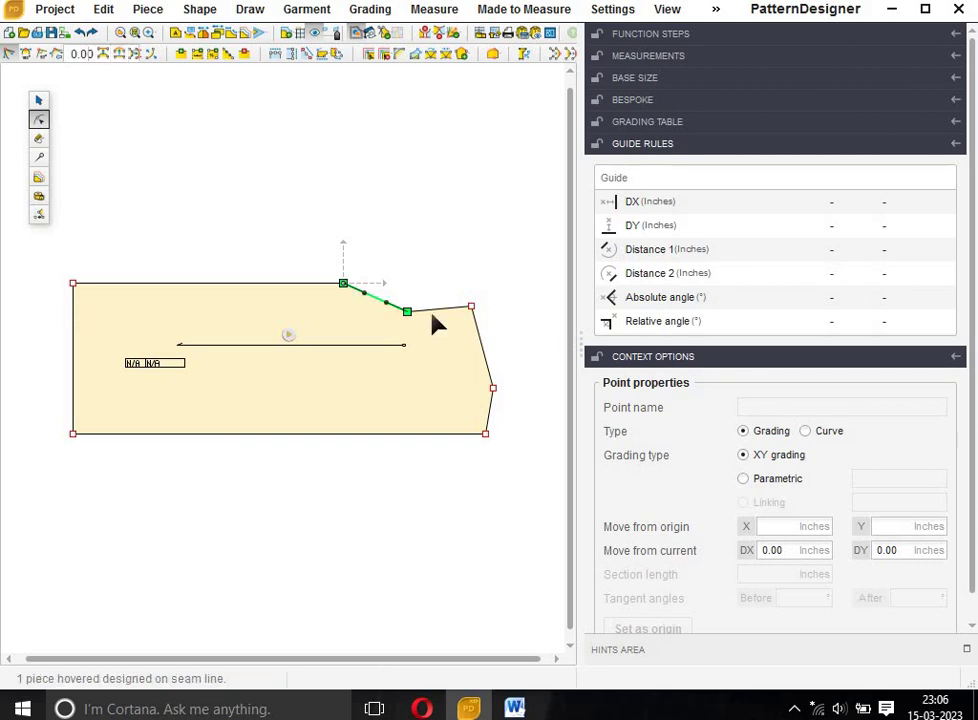
click(435, 322)
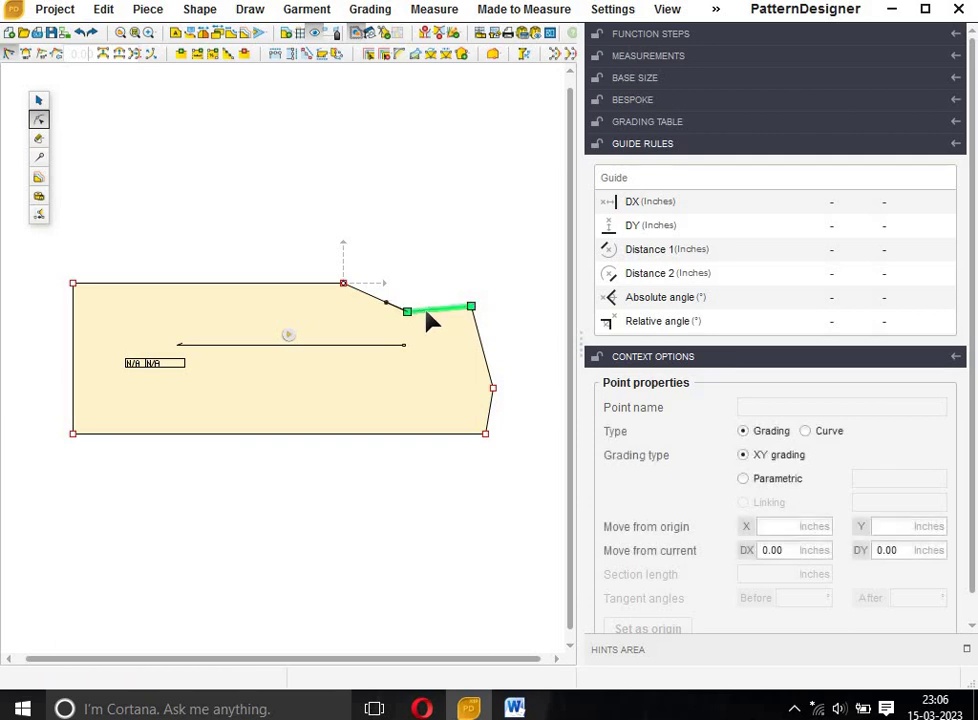
click(120, 55)
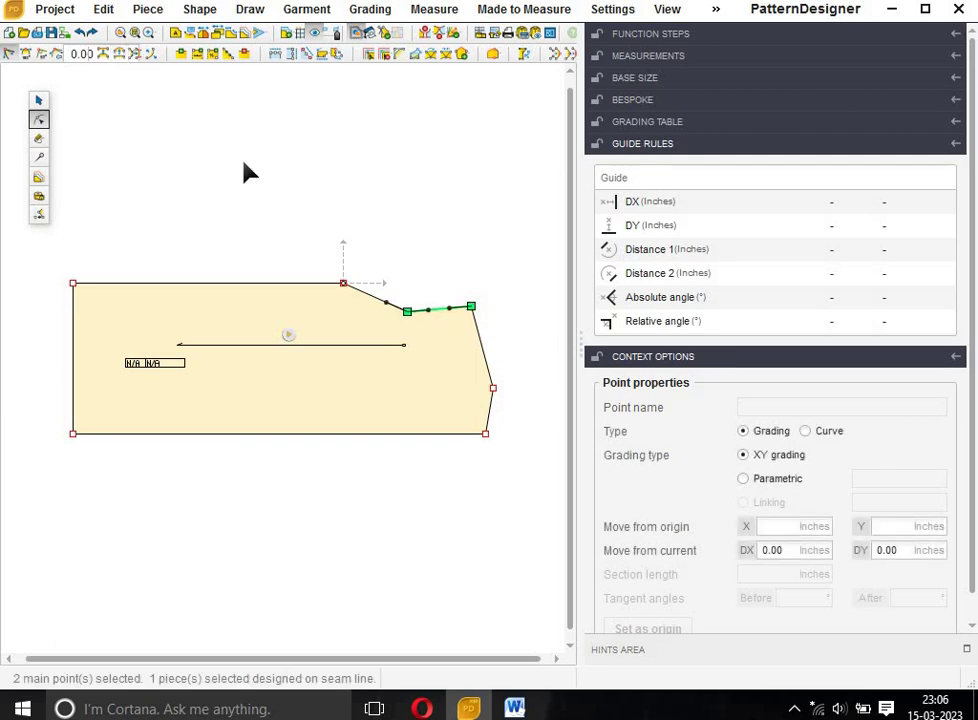
Bend the sloped neckline segment into a concave curve
click(380, 302)
drag(367, 316, 408, 323)
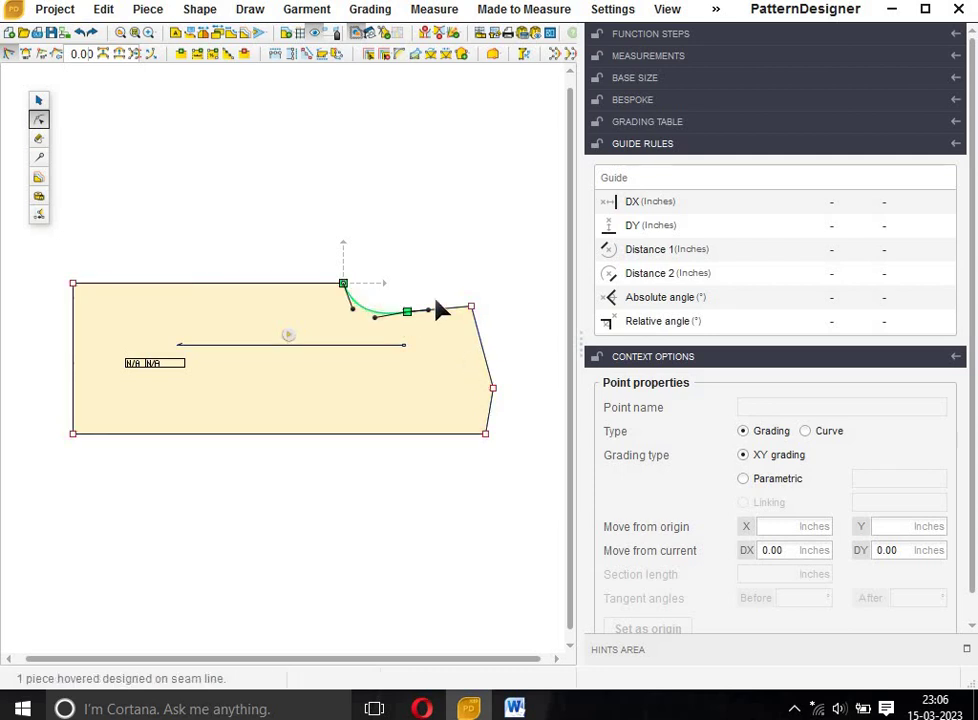
scroll(437, 310, up, 2)
scroll(437, 310, up, 1)
click(382, 334)
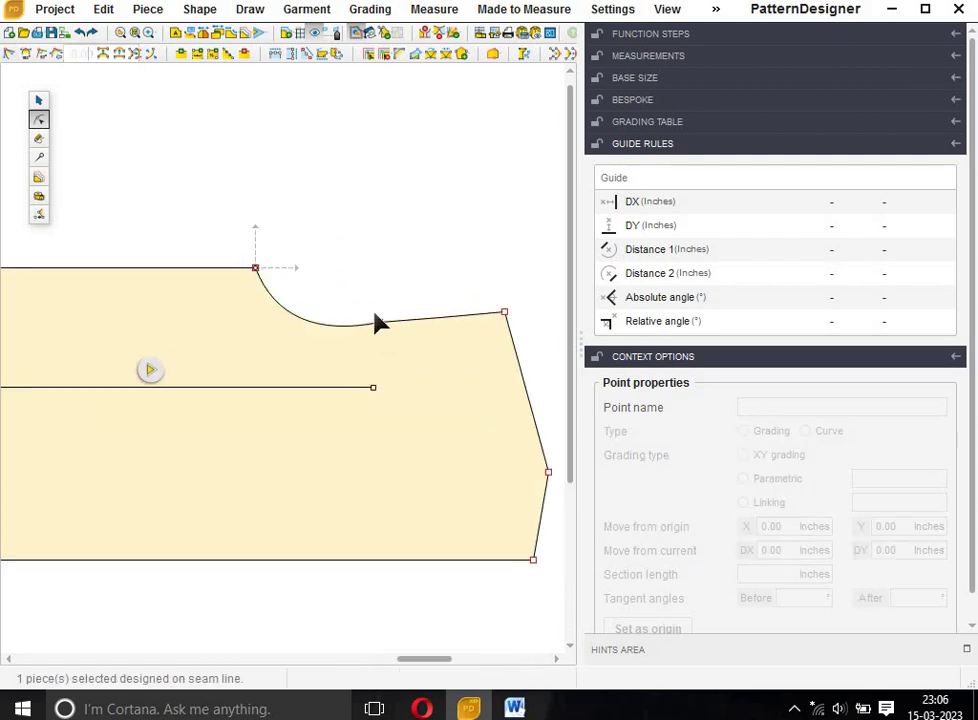
scroll(375, 321, up, 1)
Try a handle adjustment at curve point 9, undo it, and zoom back out
click(382, 326)
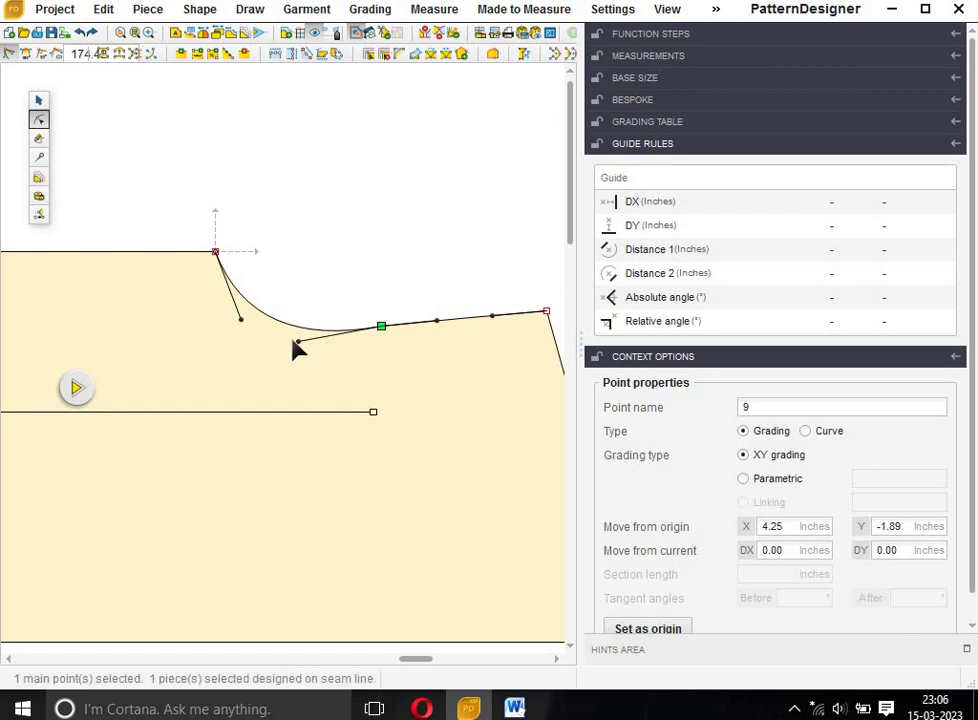
drag(298, 343, 287, 328)
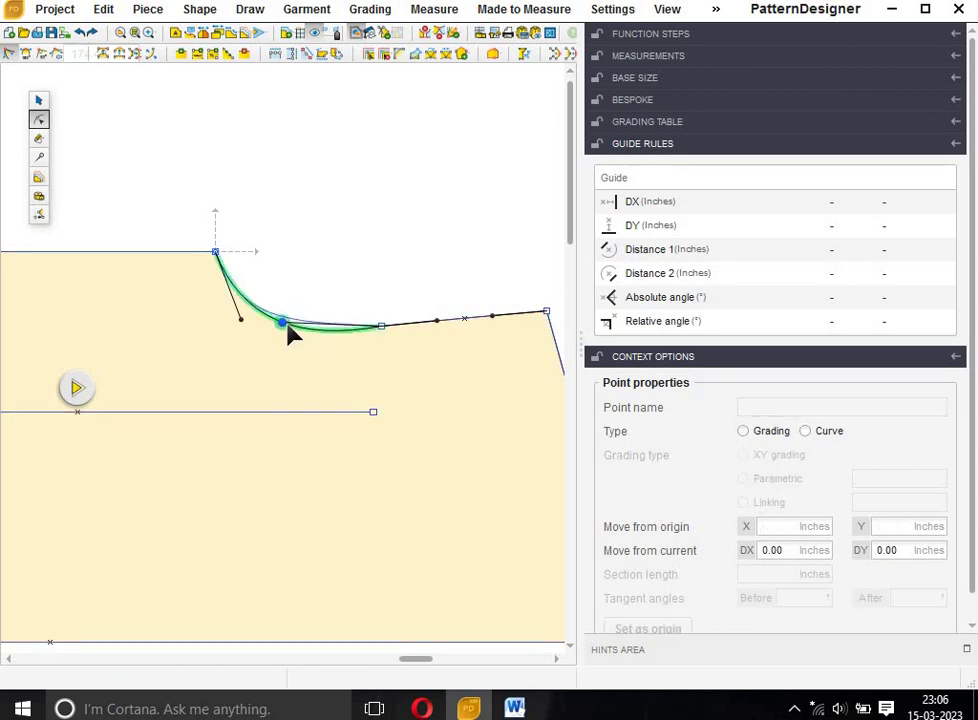
key(ctrl+z)
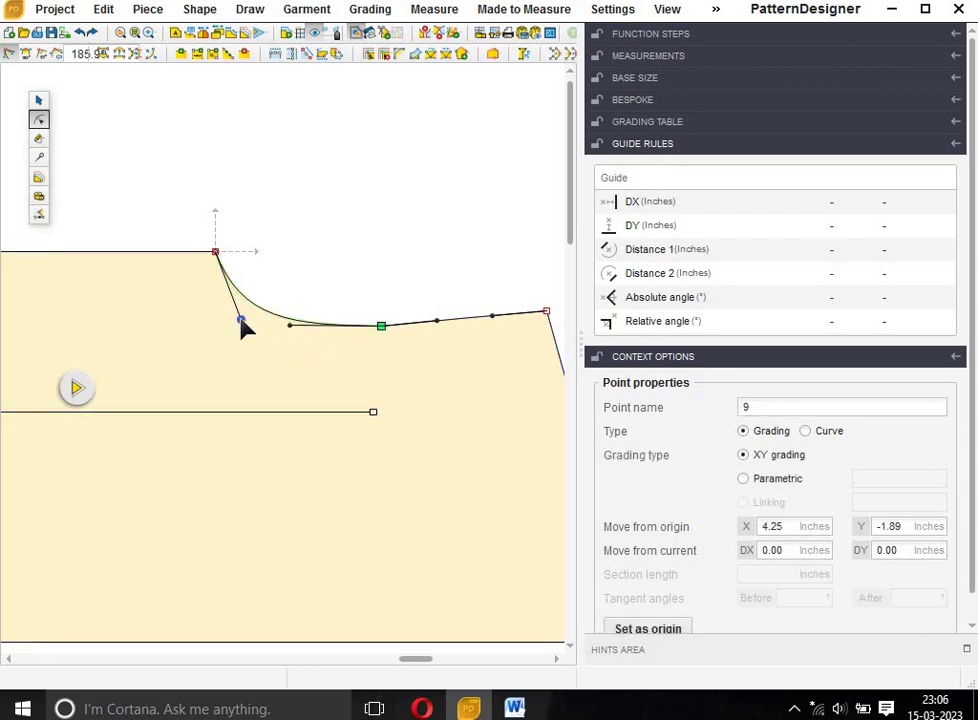
click(478, 263)
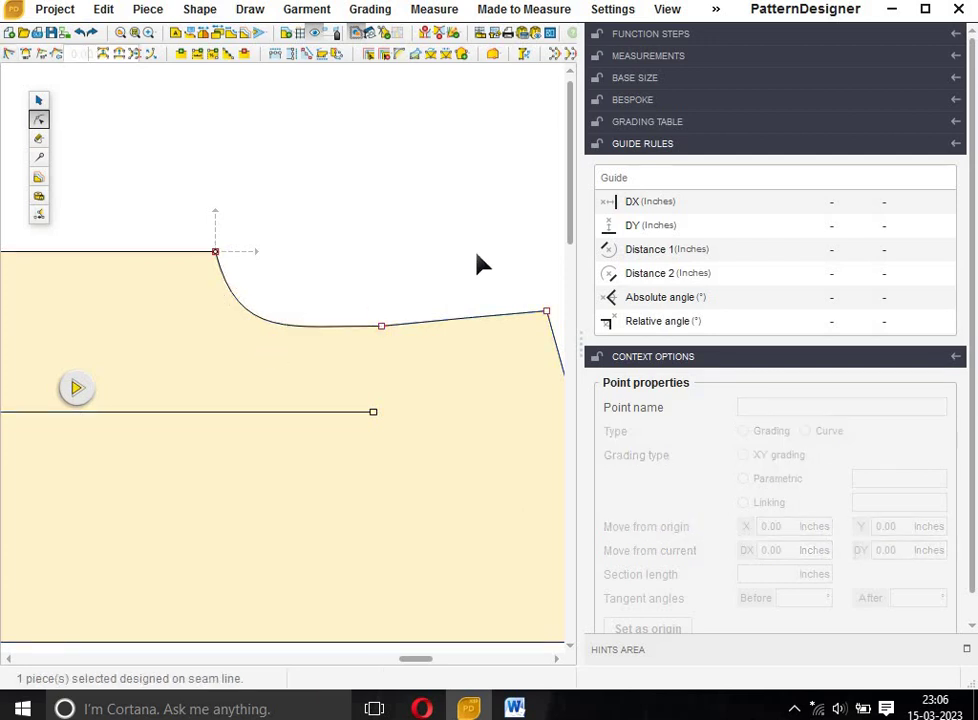
drag(338, 256, 430, 393)
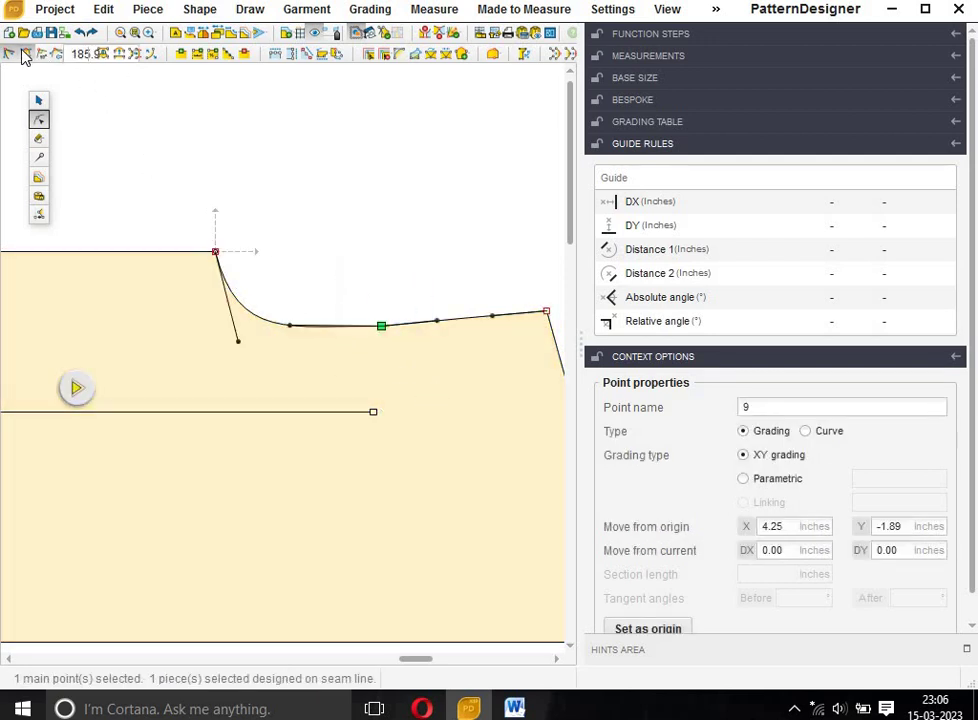
click(404, 354)
scroll(405, 355, down, 1)
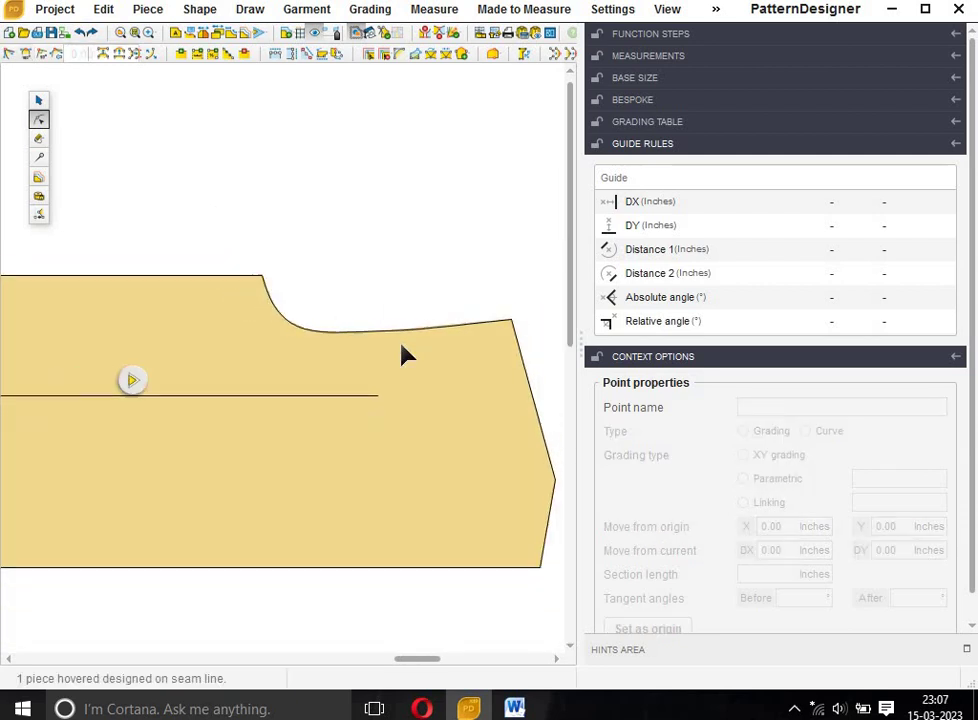
scroll(404, 354, down, 1)
scroll(404, 354, down, 1)
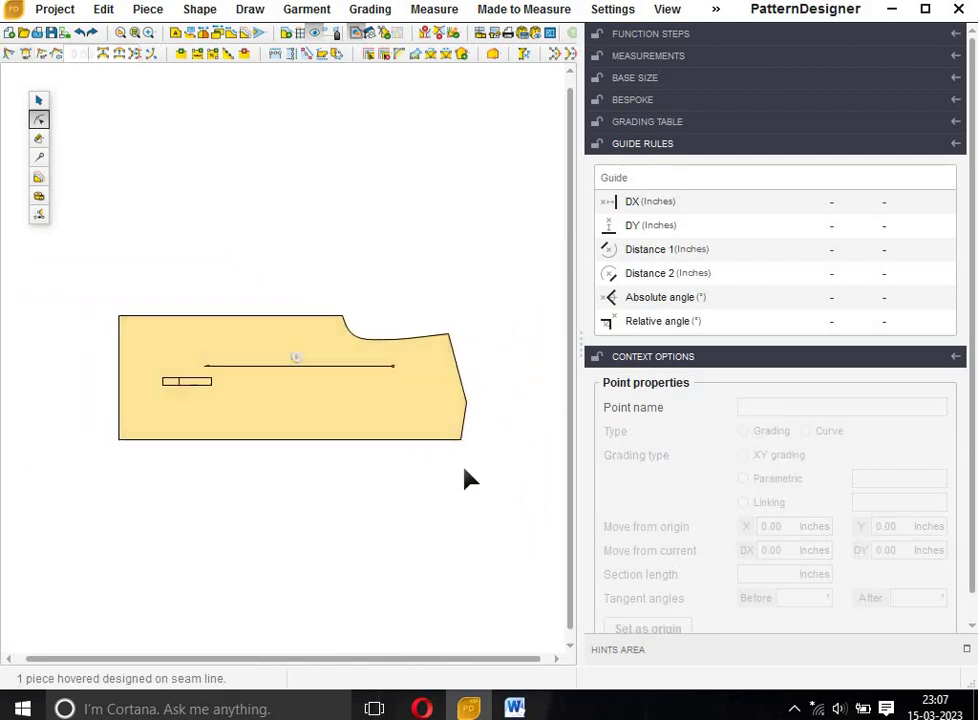
click(466, 430)
Turn the lower-right side segment into a curve with a 90.00 value
click(468, 428)
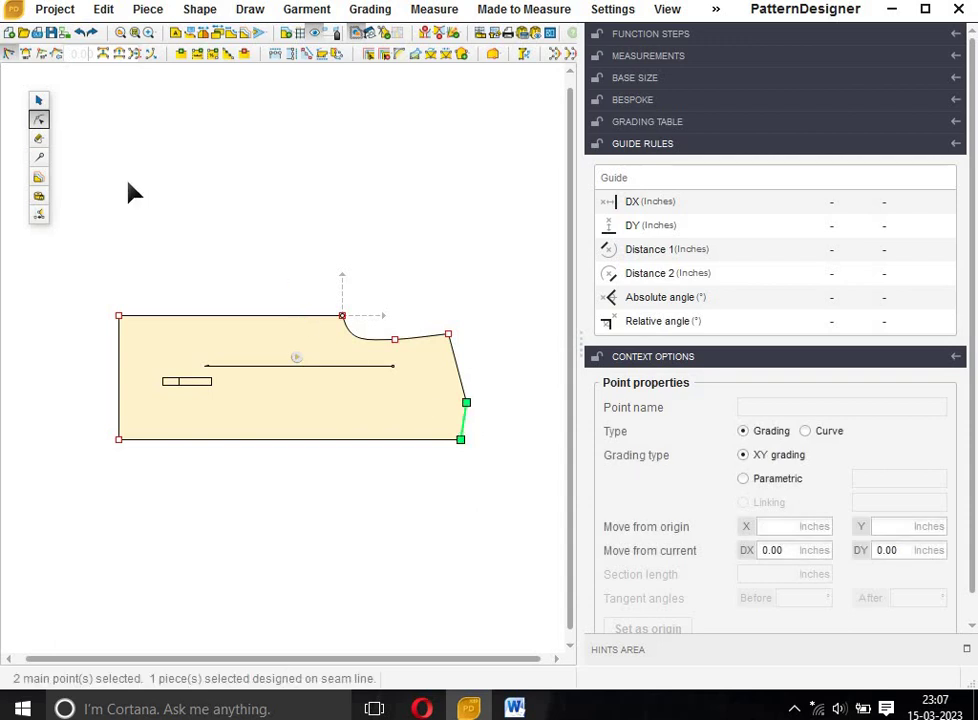
click(120, 56)
click(42, 53)
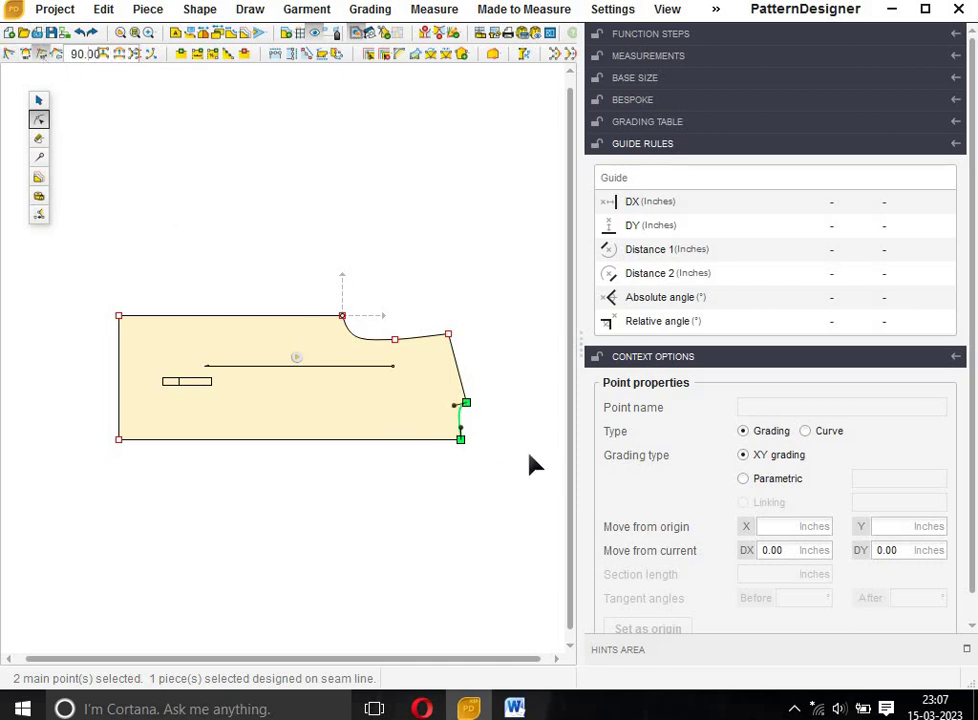
Drag the lower-right curve's handle to form a concave armhole curve
scroll(494, 441, up, 1)
scroll(494, 441, up, 2)
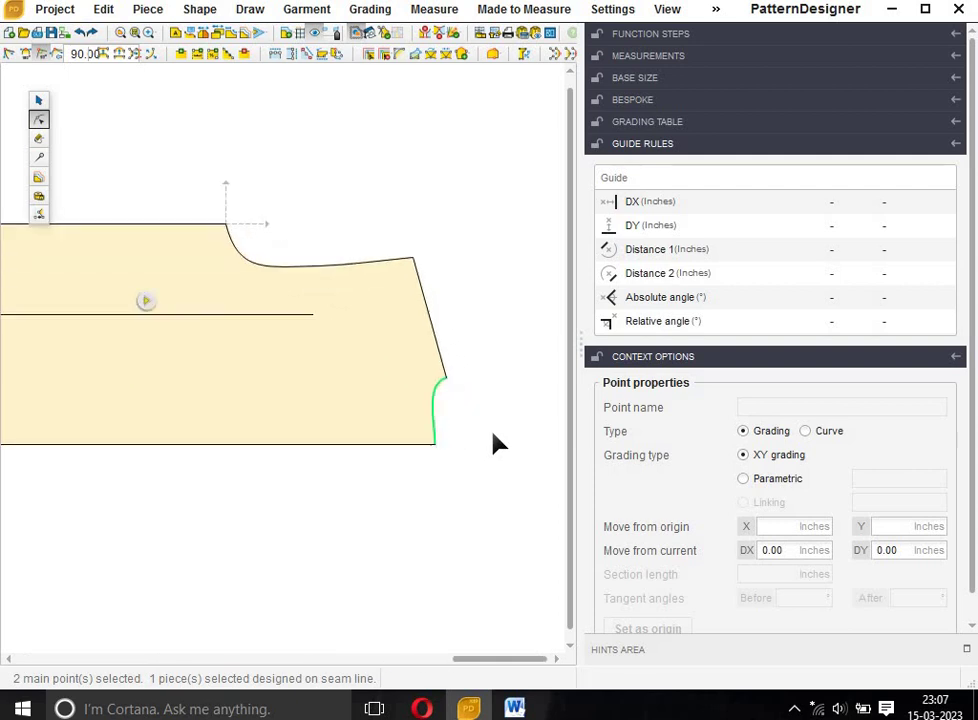
scroll(494, 441, up, 2)
scroll(400, 400, up, 1)
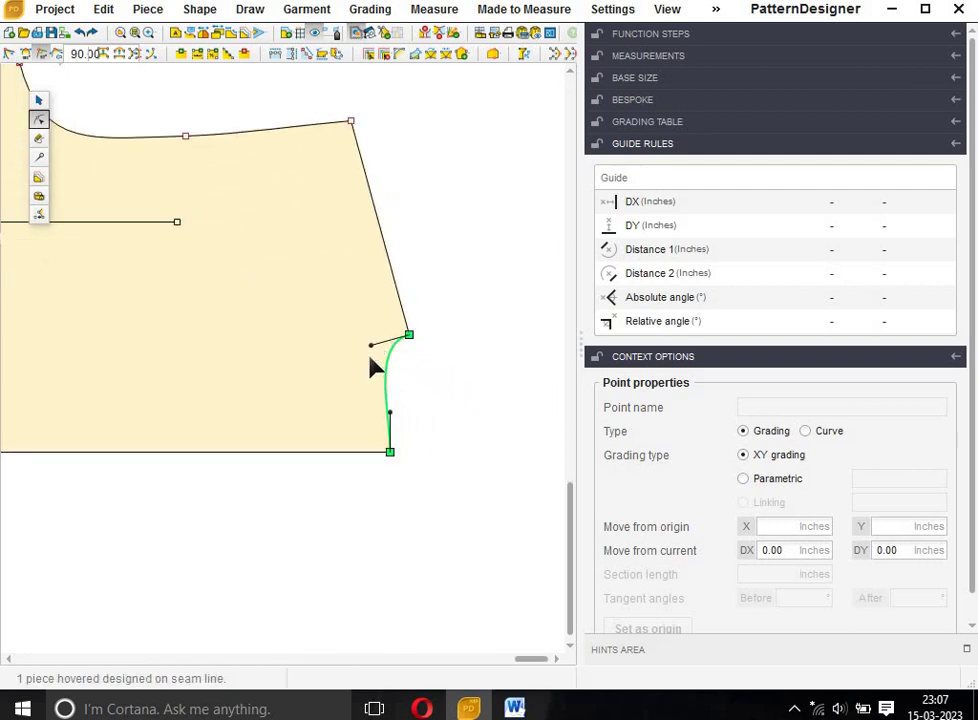
drag(372, 345, 382, 343)
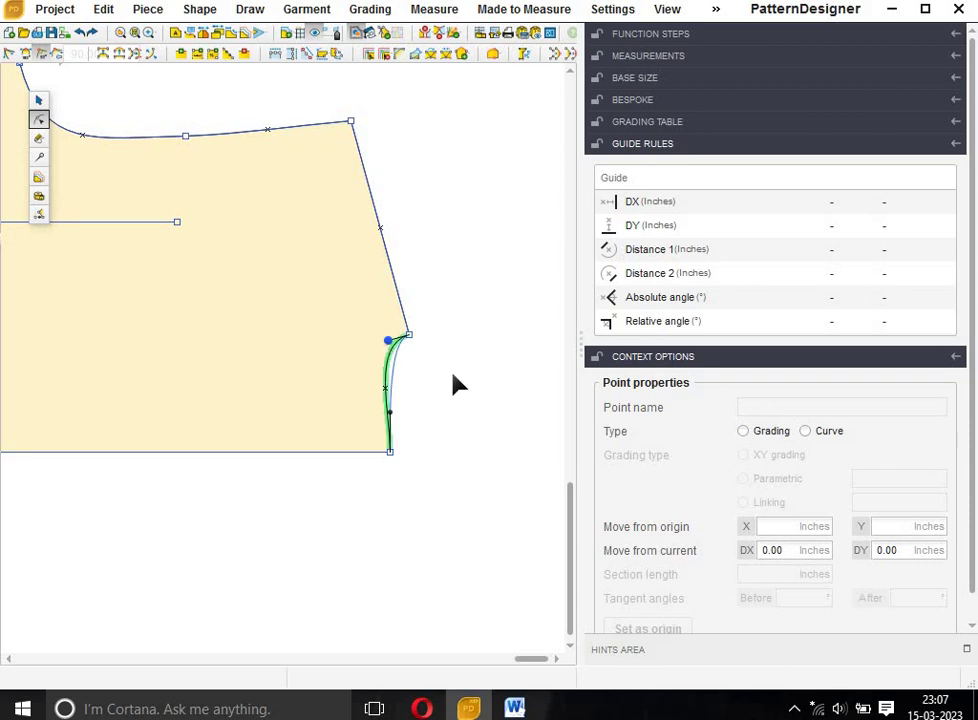
click(461, 393)
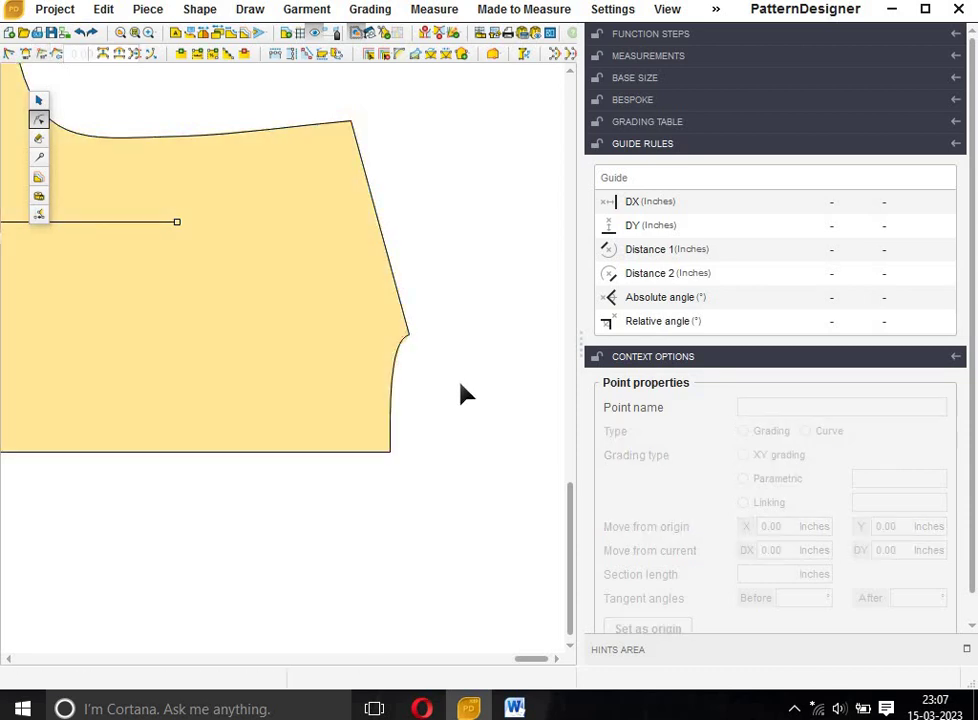
scroll(461, 393, down, 2)
scroll(461, 393, down, 2)
scroll(461, 393, down, 1)
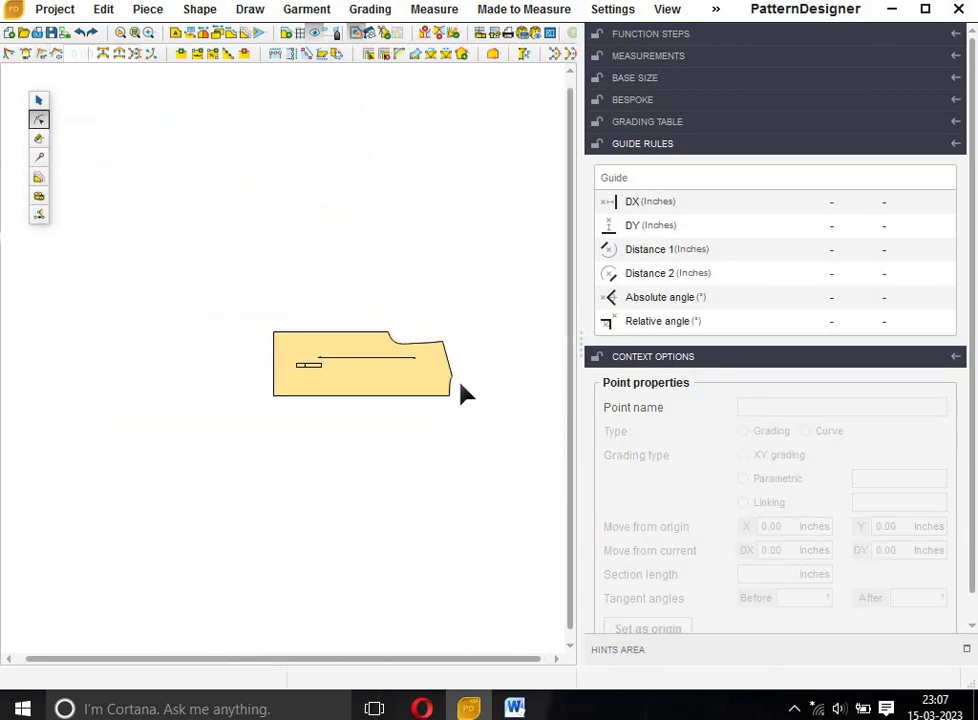
scroll(461, 393, up, 1)
scroll(461, 393, up, 1)
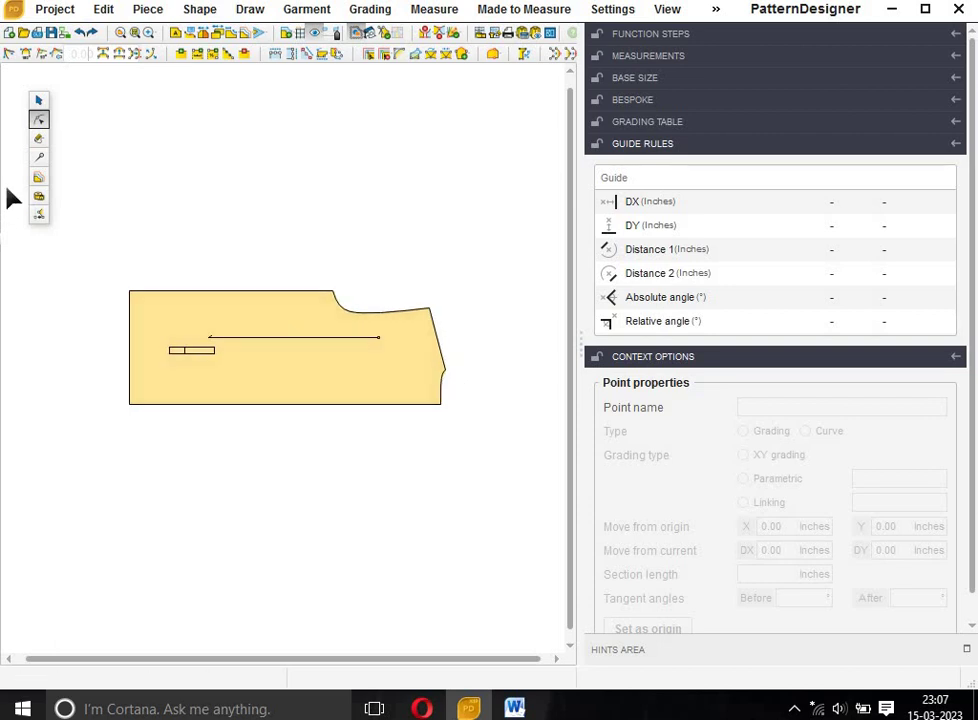
Set a symmetry axis on the bottom edge and unfold the half body across it
click(39, 159)
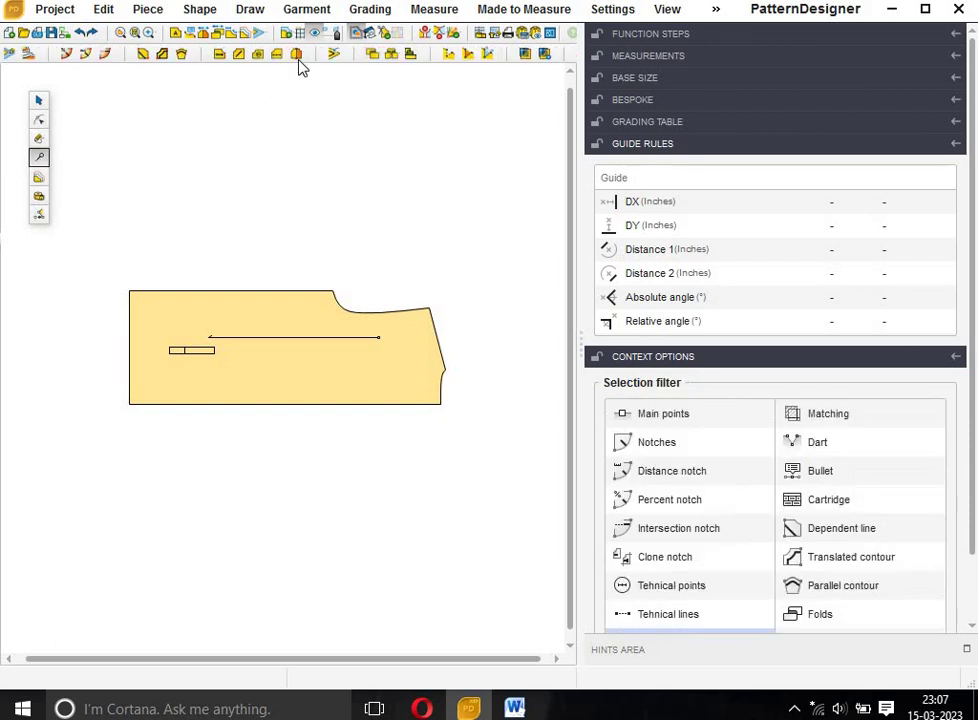
click(298, 56)
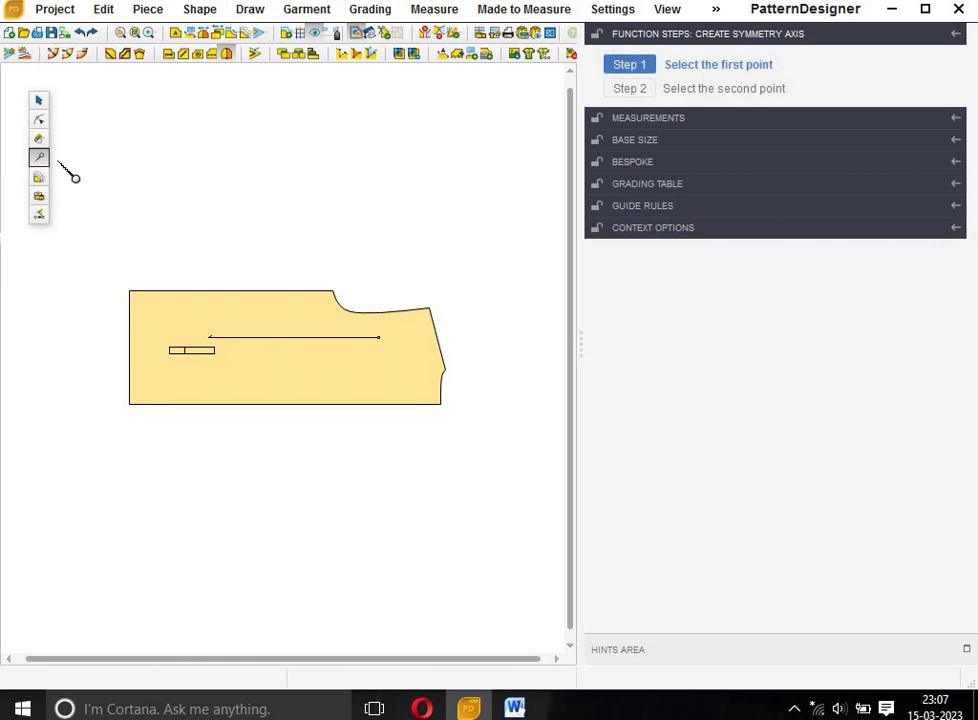
click(39, 159)
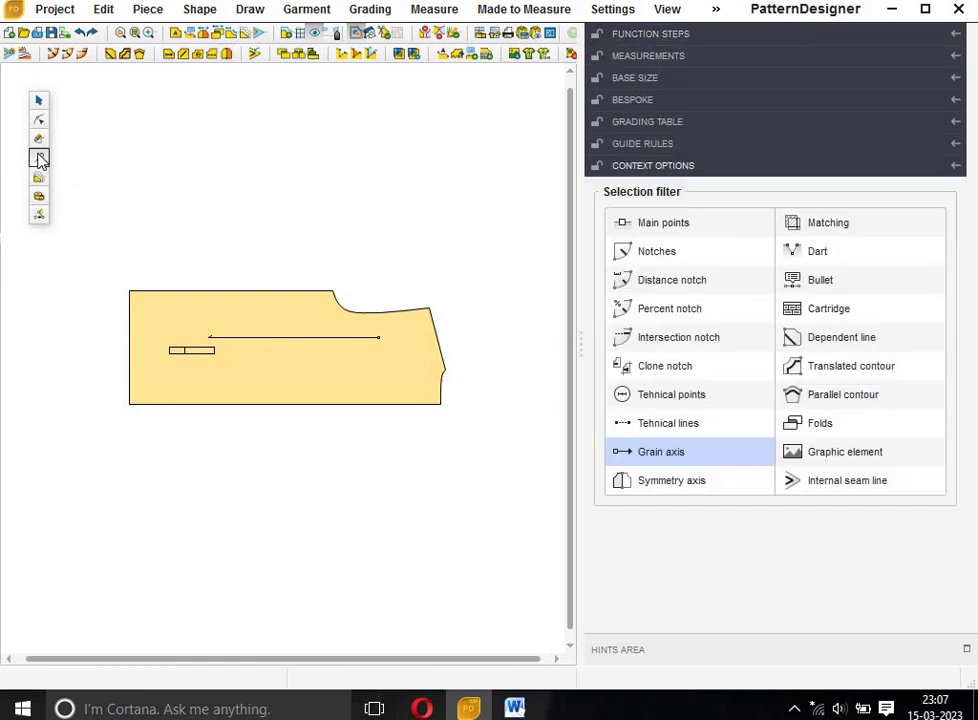
click(226, 56)
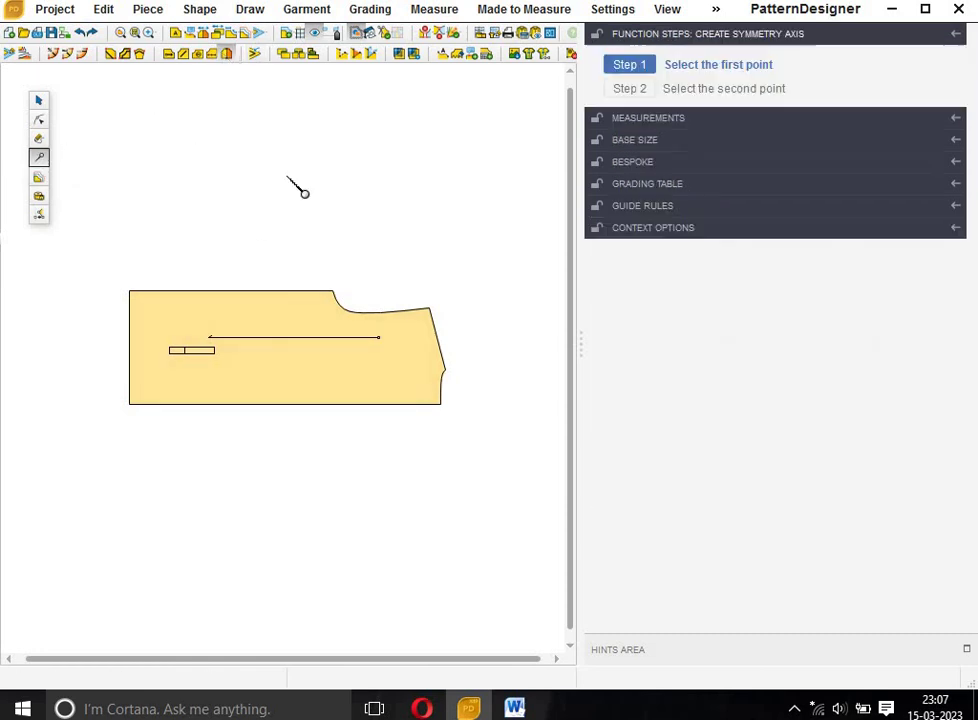
click(316, 406)
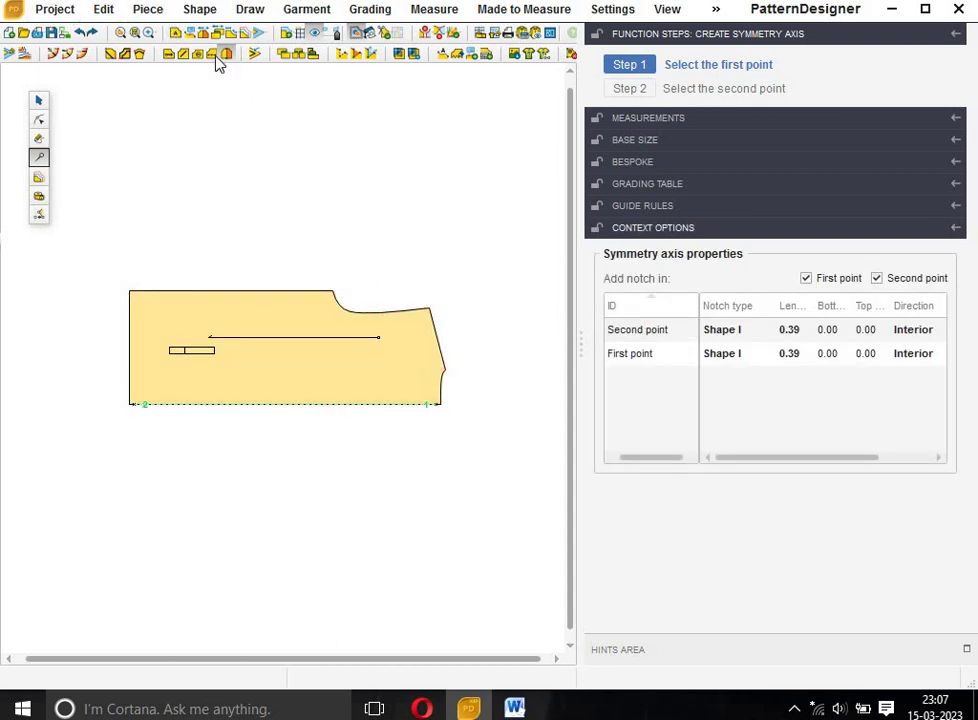
key(Escape)
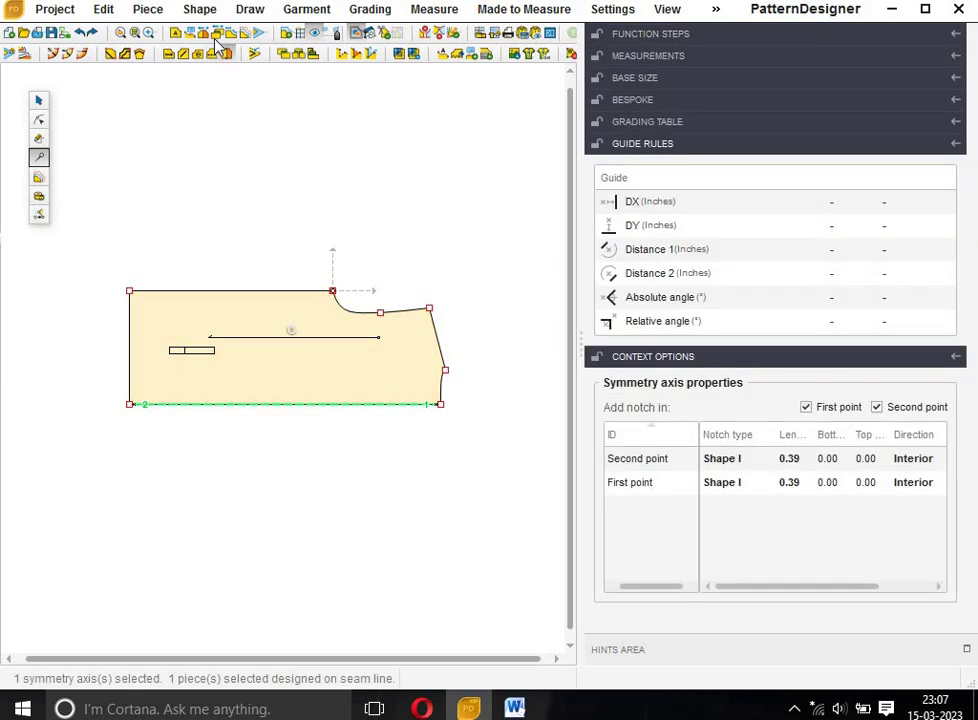
click(203, 35)
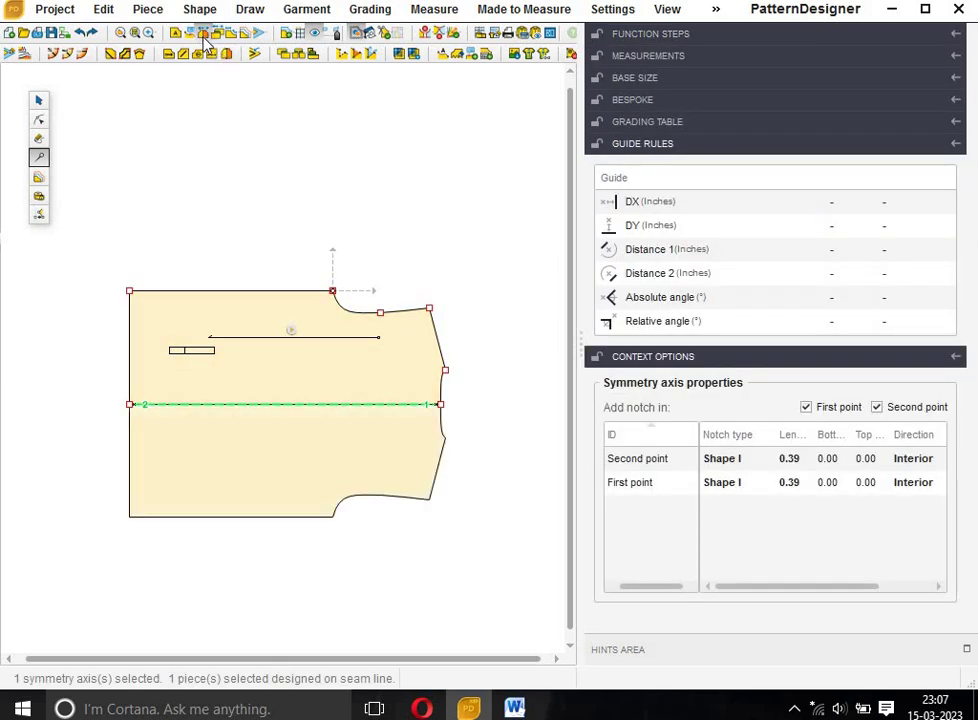
click(479, 352)
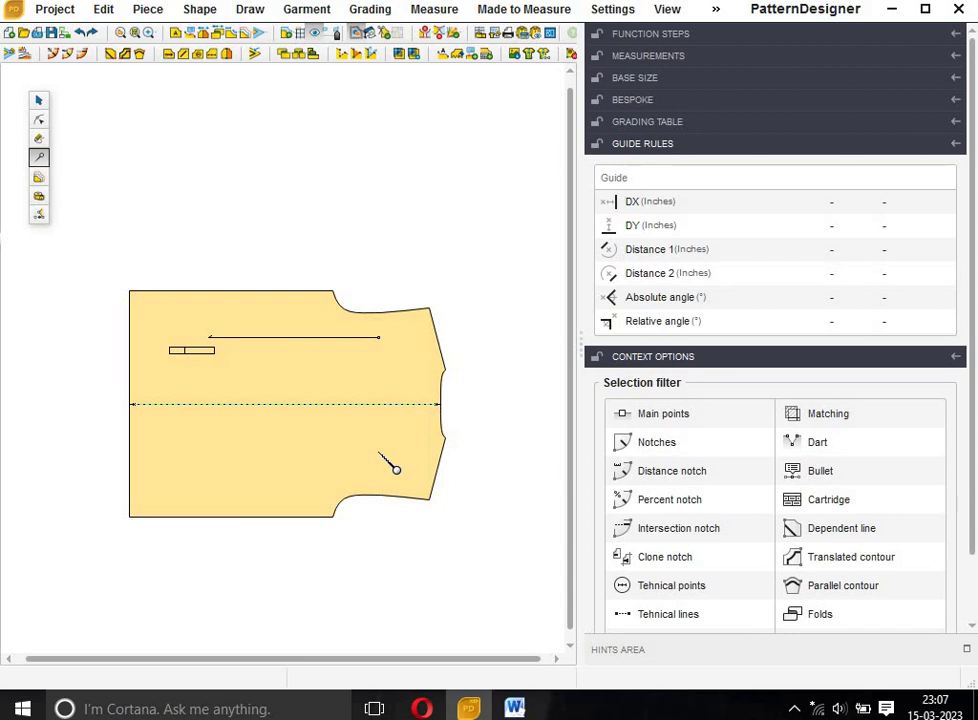
click(38, 99)
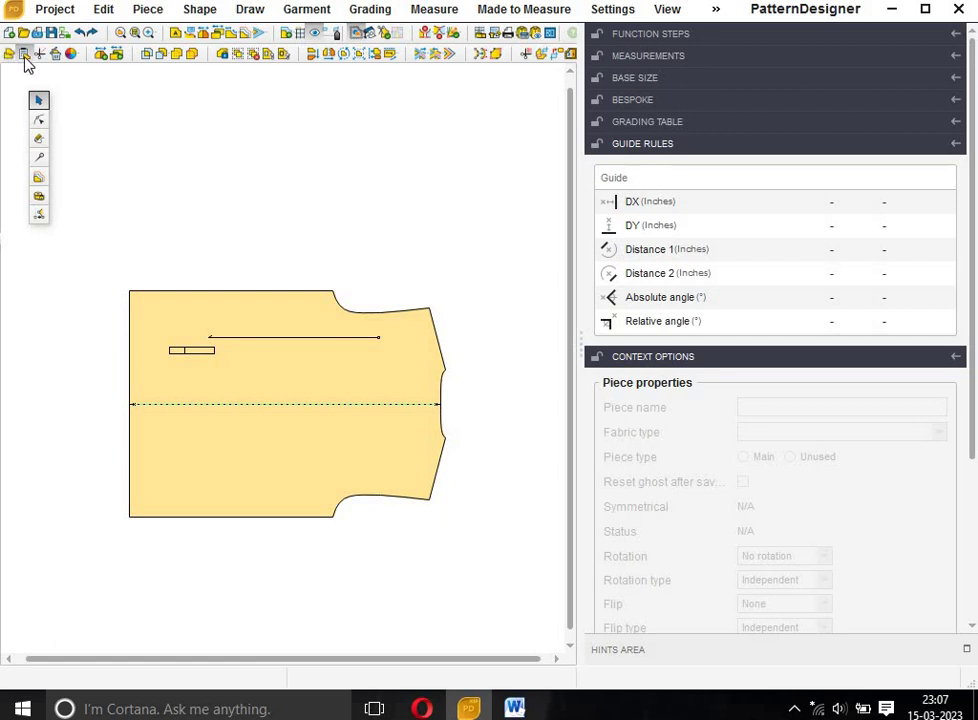
Duplicate the mirrored body piece and move the copy down below the original
click(279, 362)
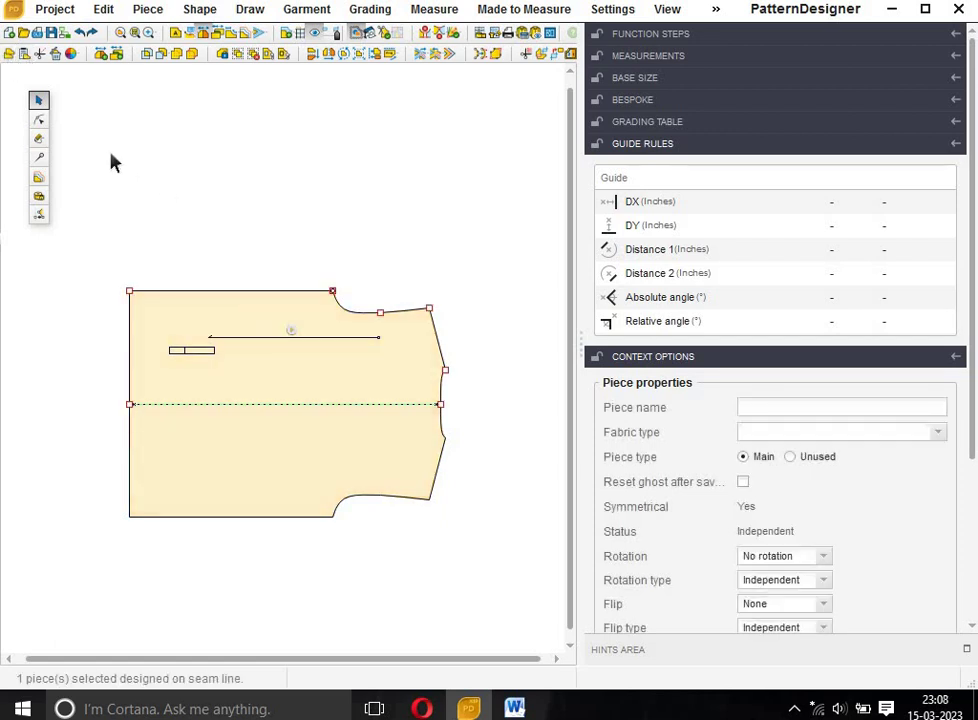
click(23, 54)
drag(295, 397, 300, 234)
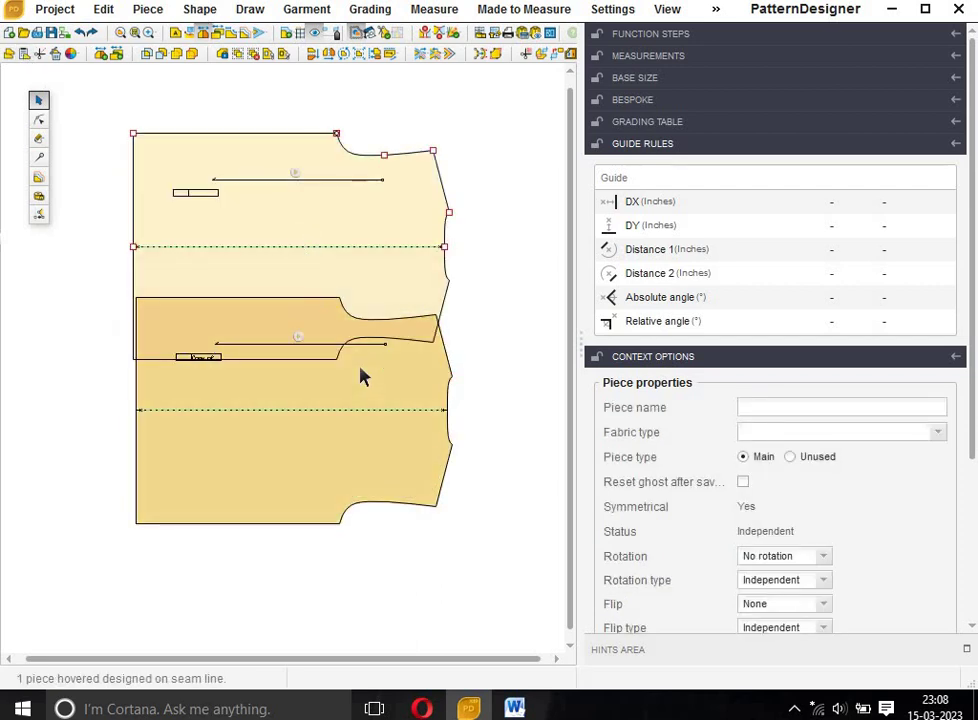
drag(360, 375, 360, 530)
click(430, 180)
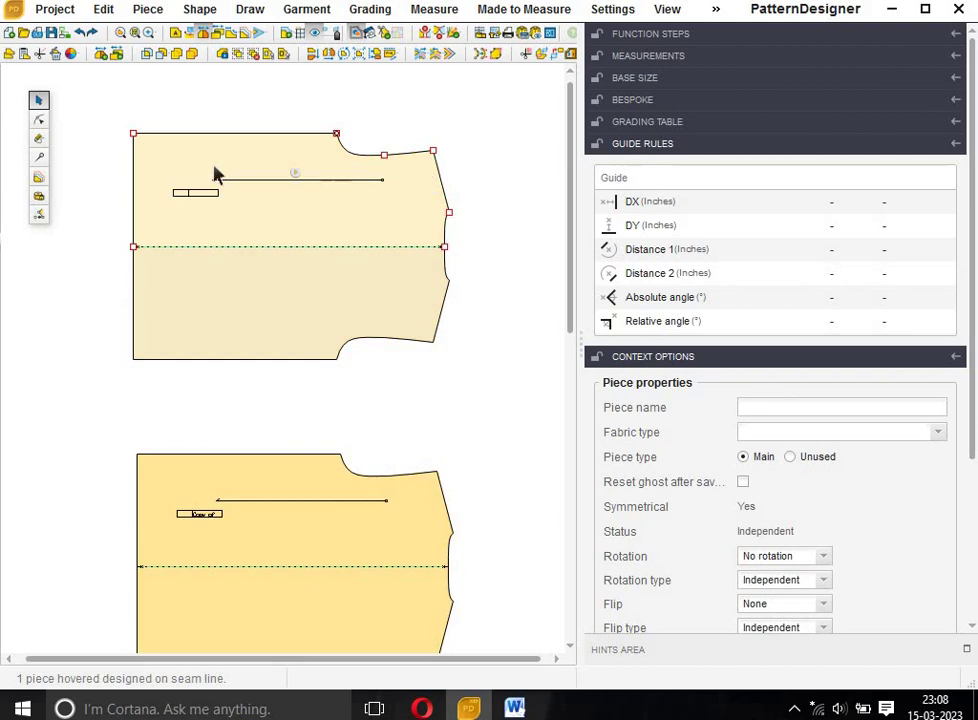
Make the upper piece's top neckline point the measuring origin
click(38, 120)
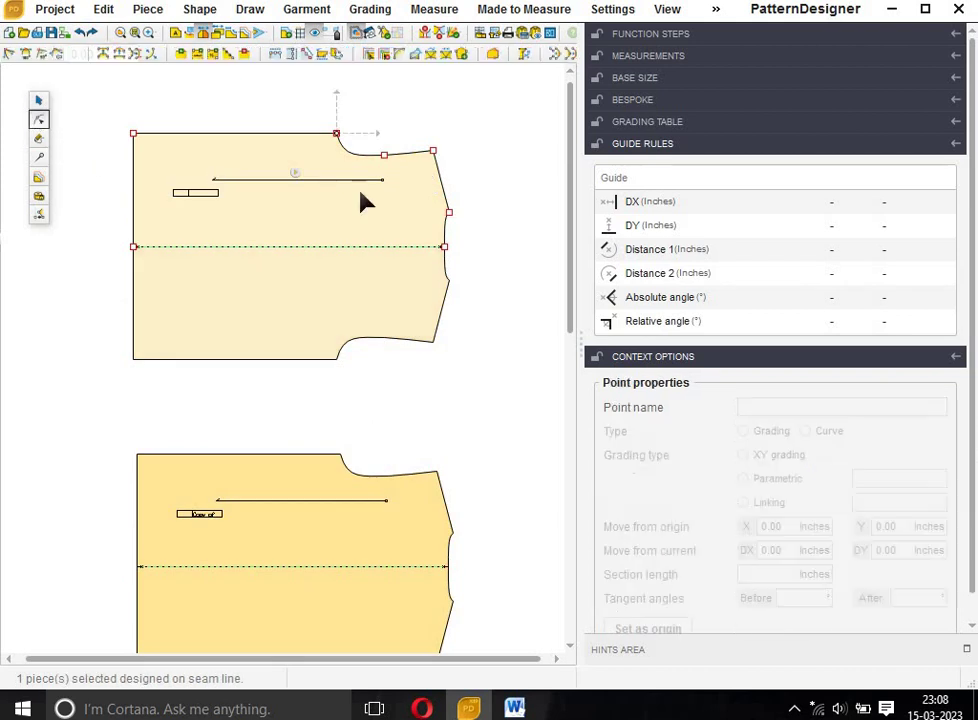
drag(432, 198, 500, 252)
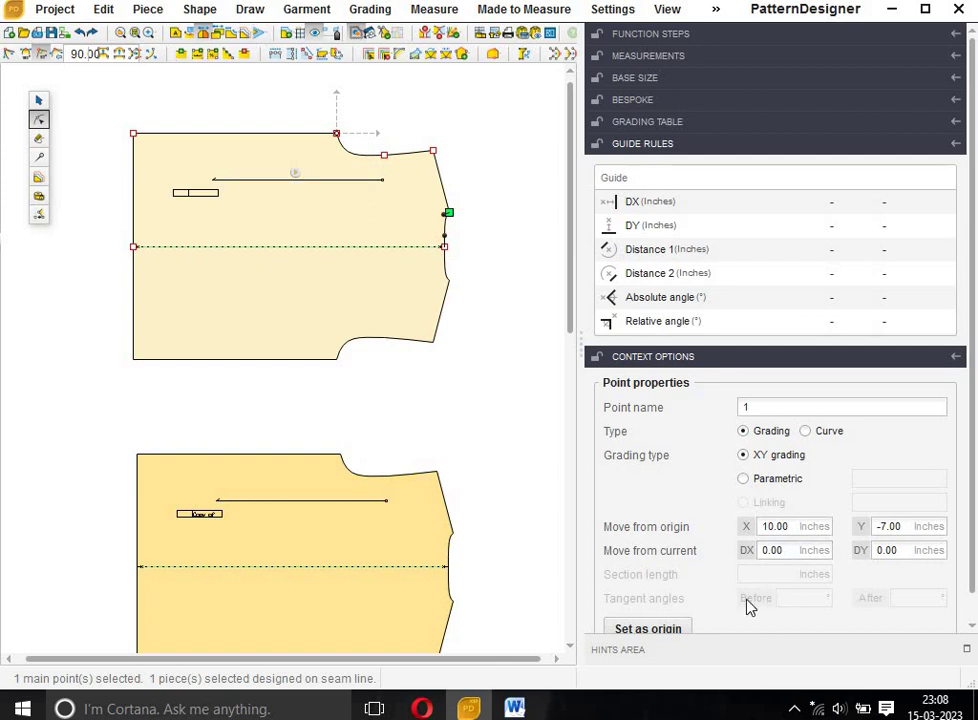
click(668, 631)
Move the centre-line neckline point to X -3.50, deepening the front neck
drag(425, 218, 466, 262)
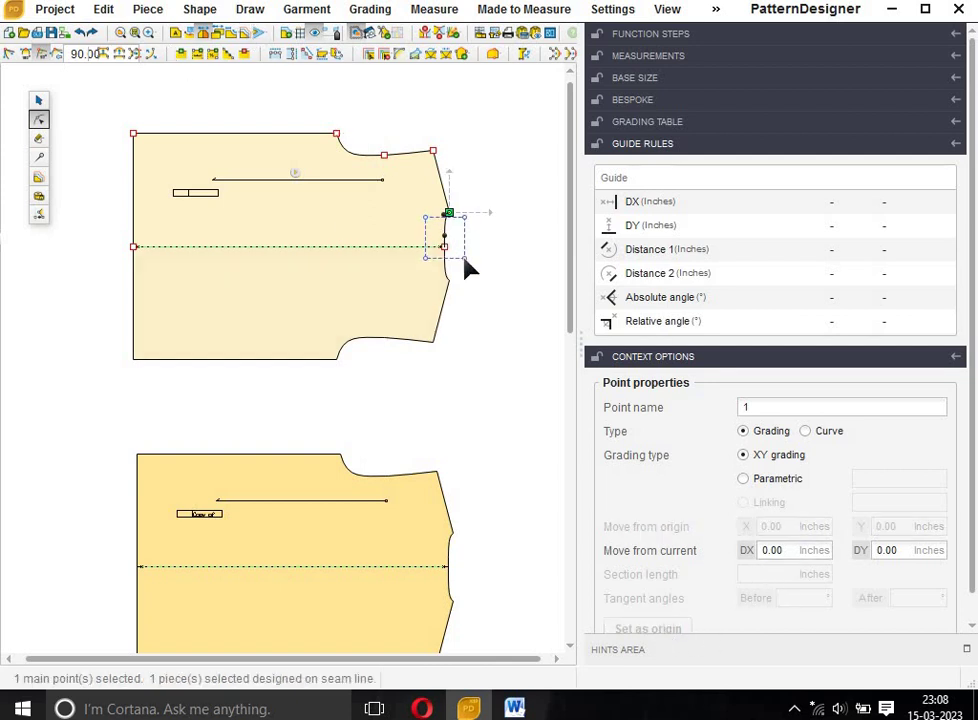
double_click(793, 523)
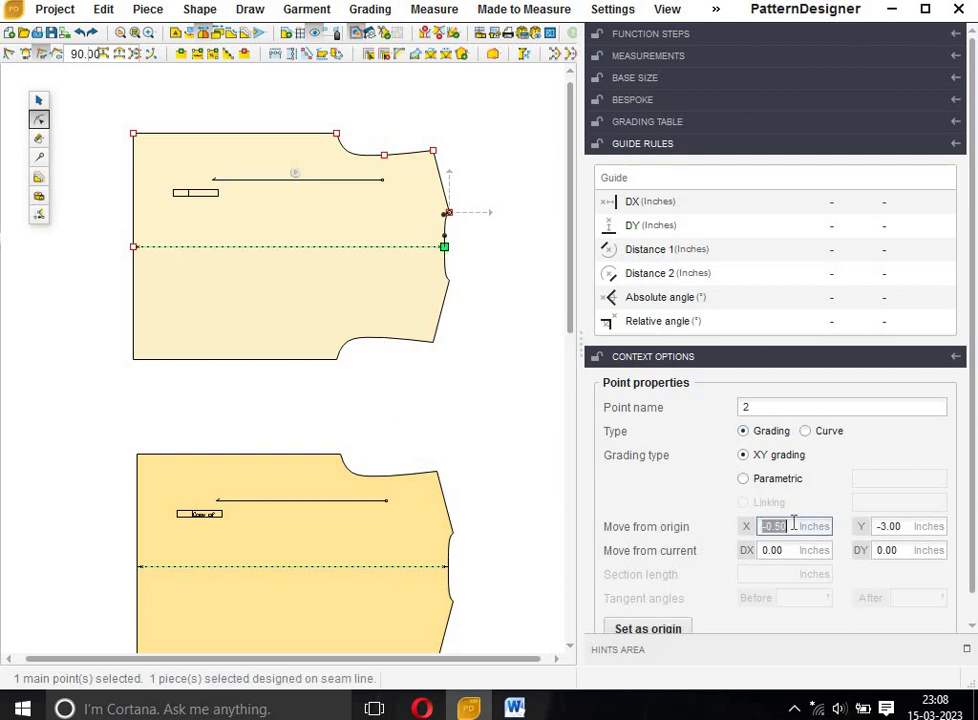
text(-)
text(3)
key(Return)
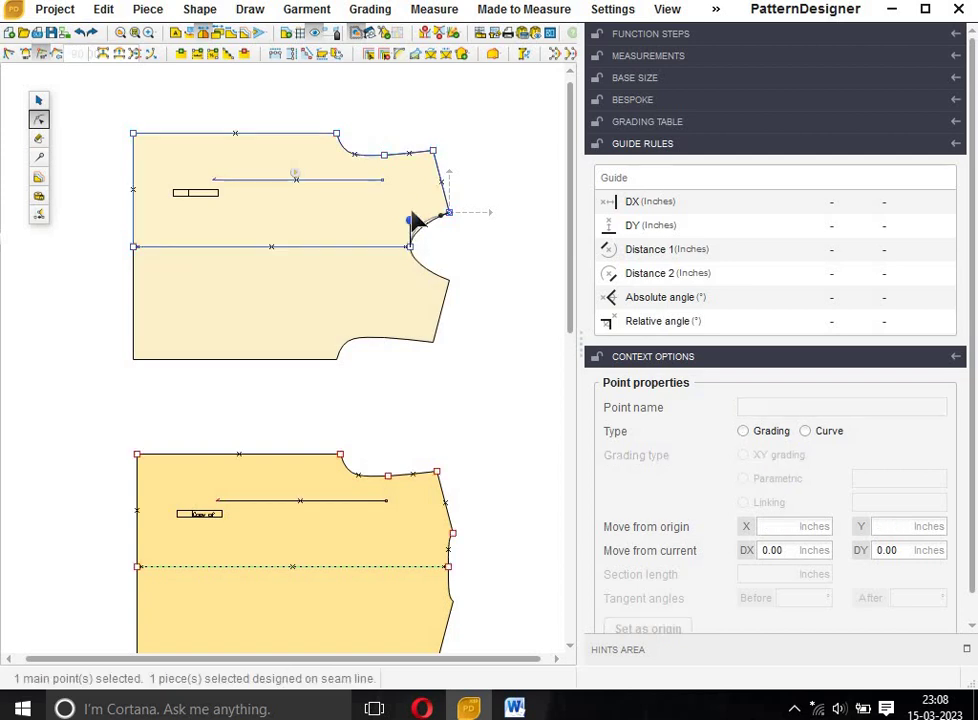
click(483, 234)
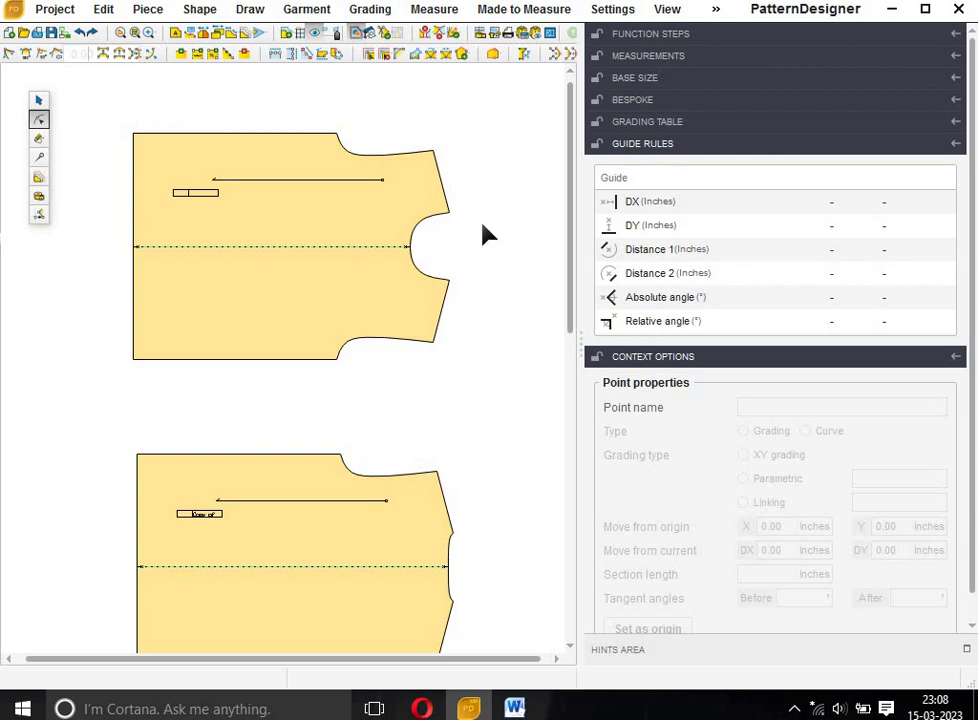
scroll(483, 234, down, 3)
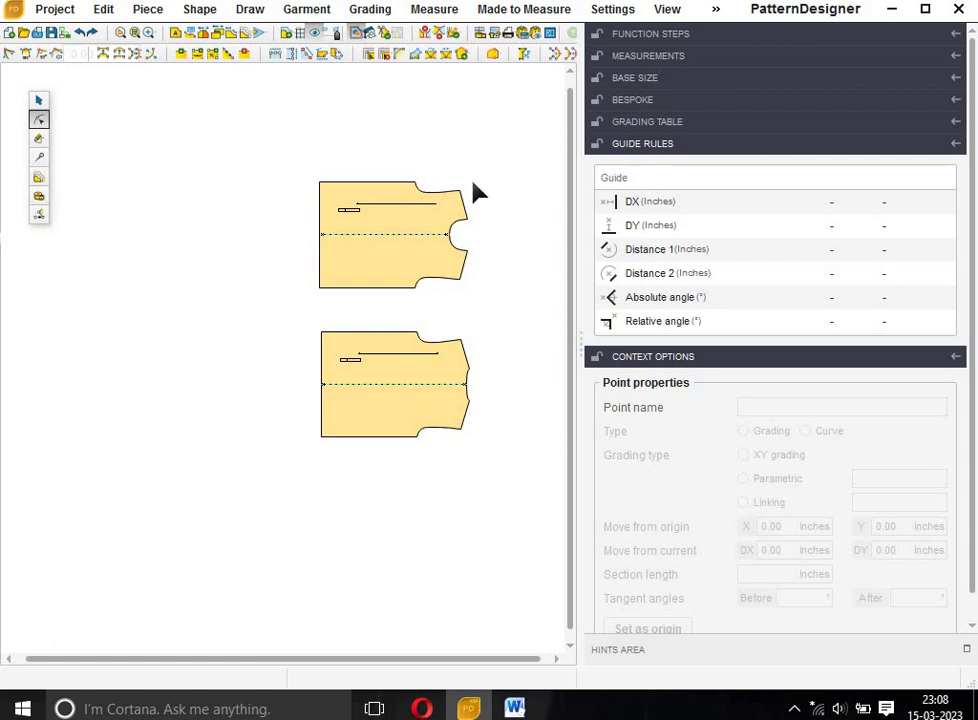
scroll(476, 192, up, 3)
scroll(476, 192, down, 2)
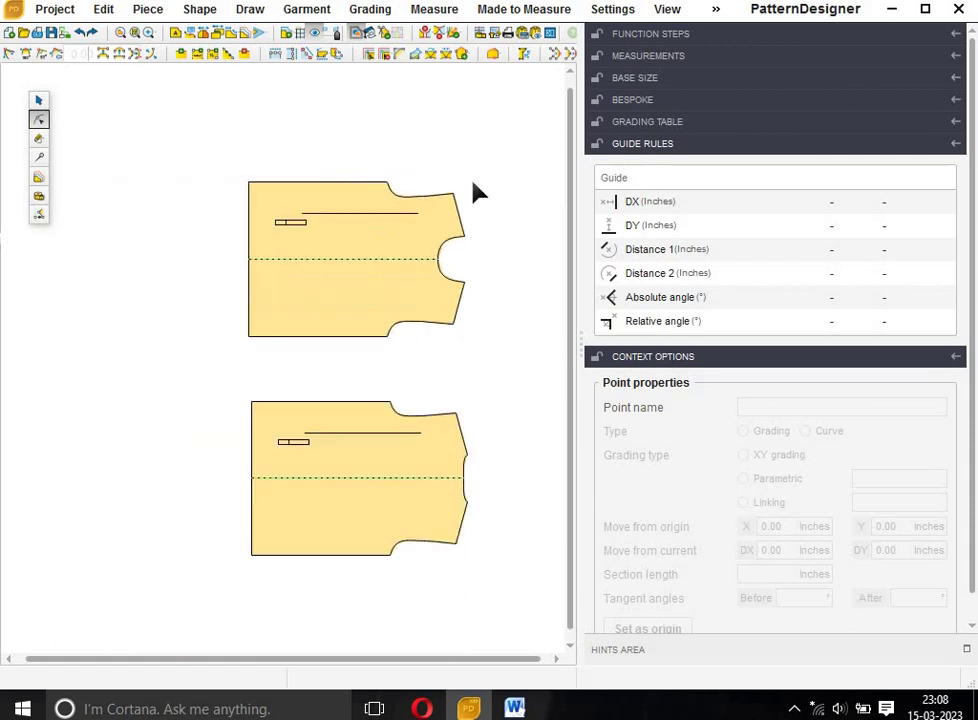
scroll(476, 192, down, 1)
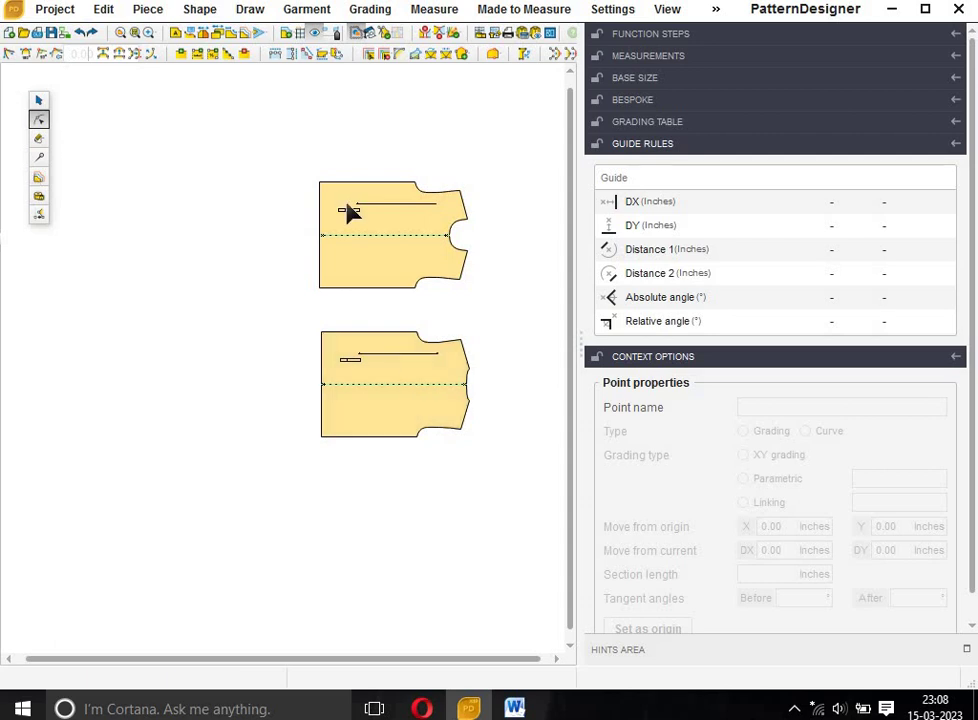
click(39, 143)
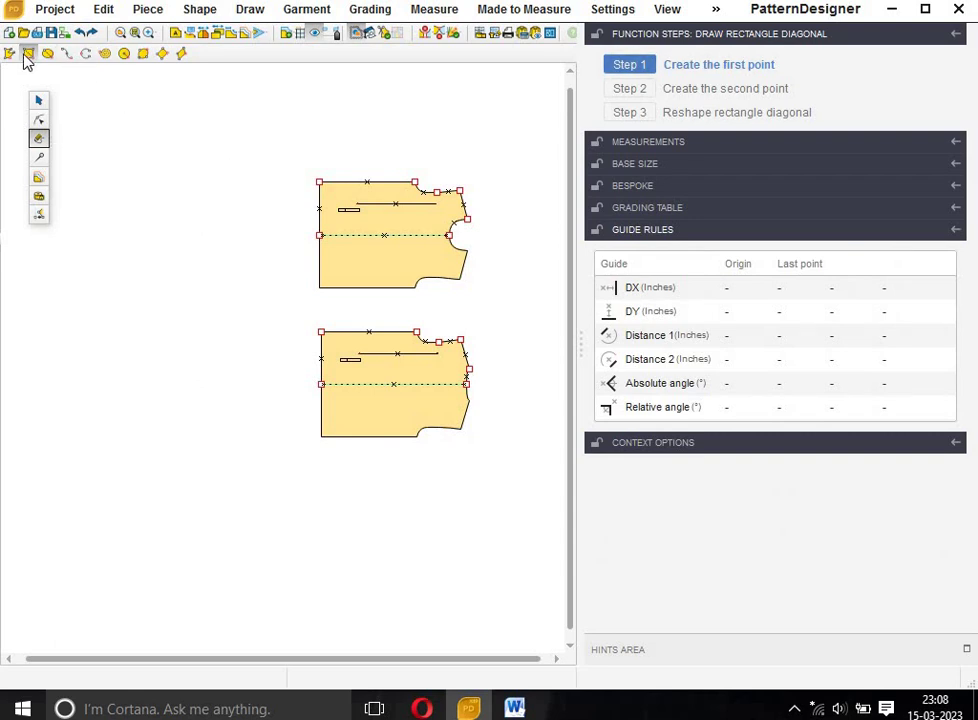
Draw a diagonal rectangle set to 10 inches wide and 8.5 high, and validate it
click(72, 145)
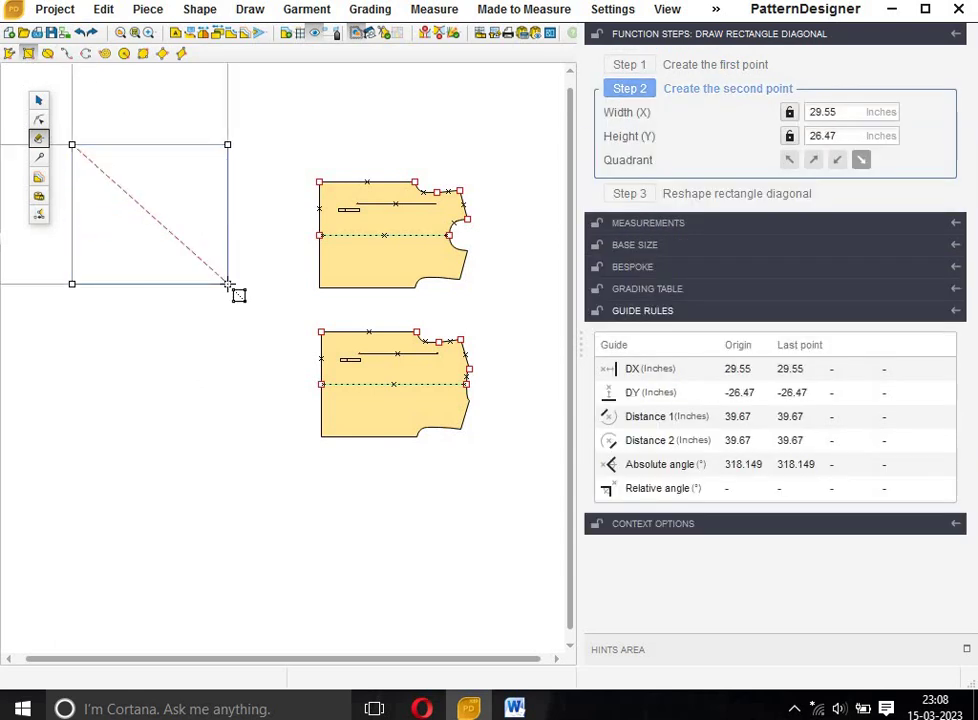
click(228, 284)
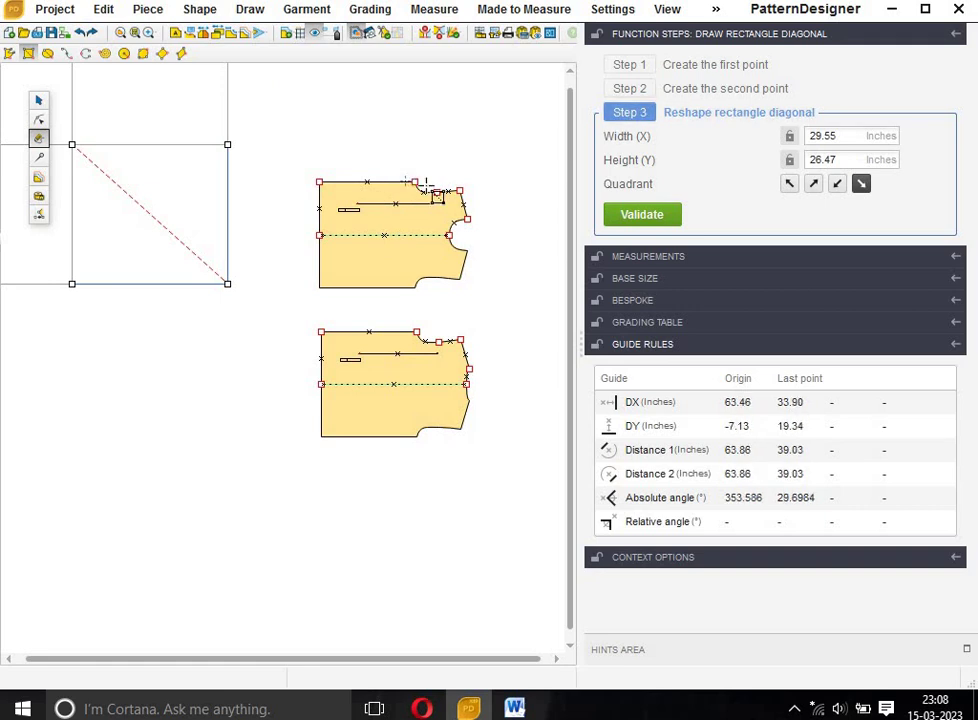
double_click(854, 131)
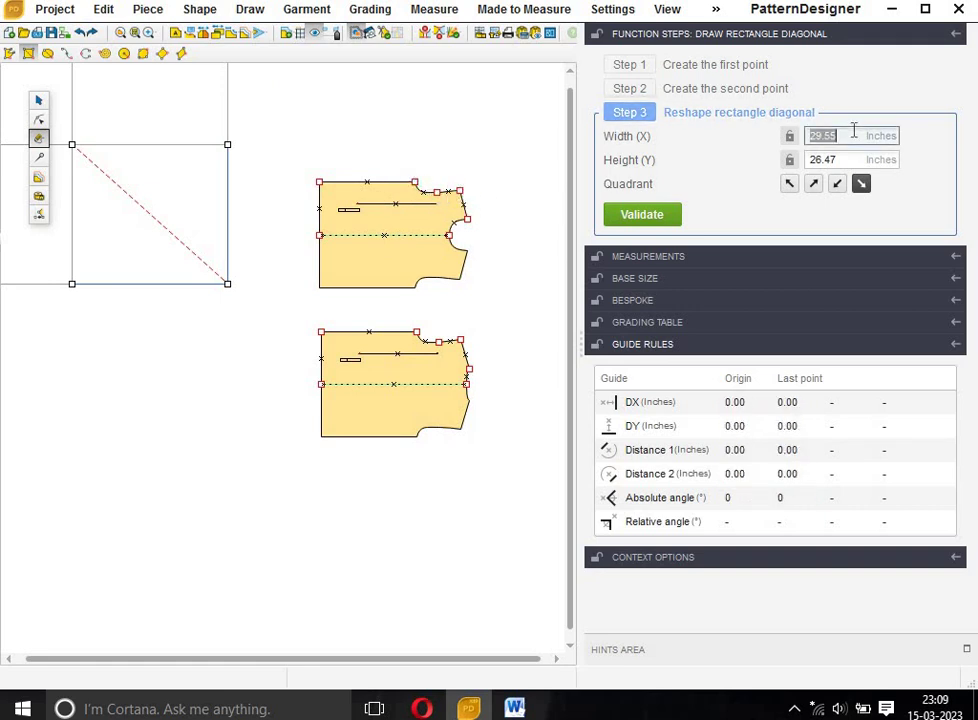
text(10)
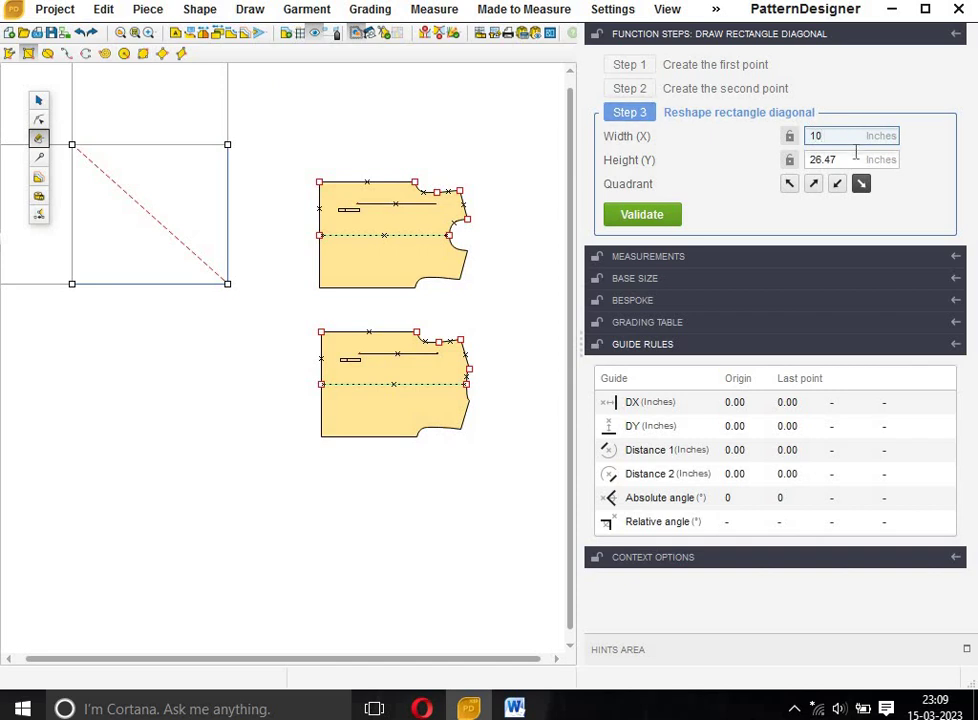
double_click(856, 155)
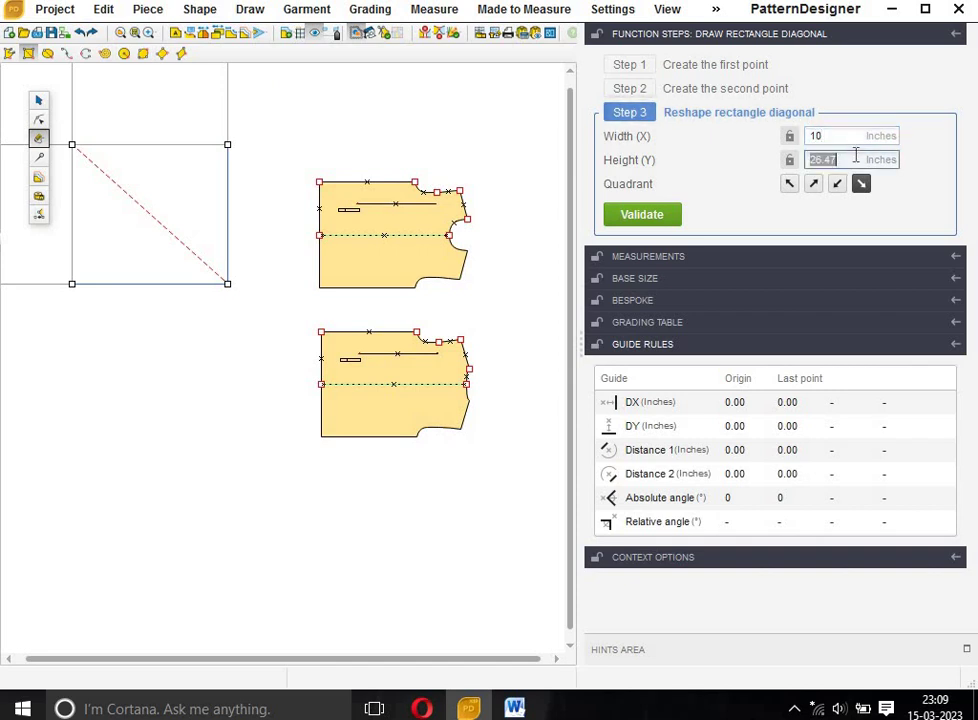
text(8.5)
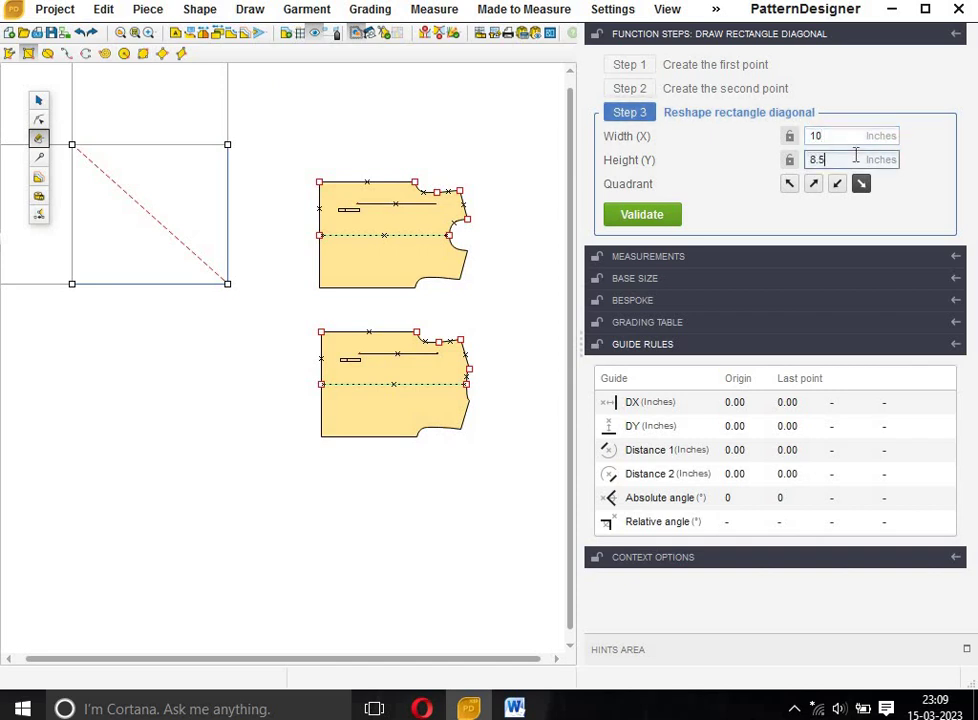
key(Return)
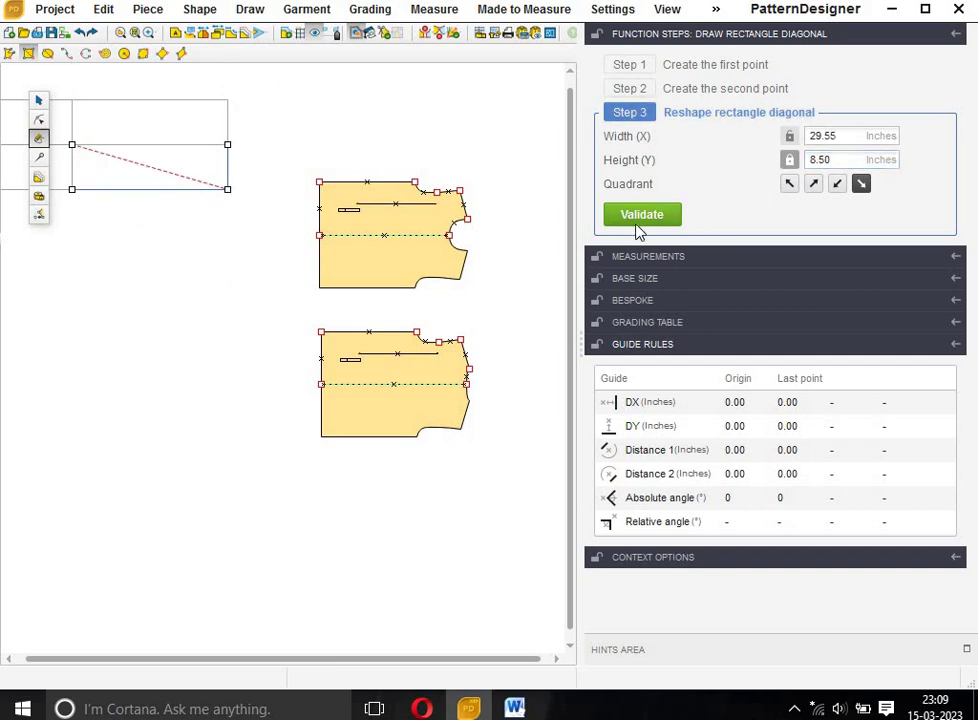
double_click(852, 137)
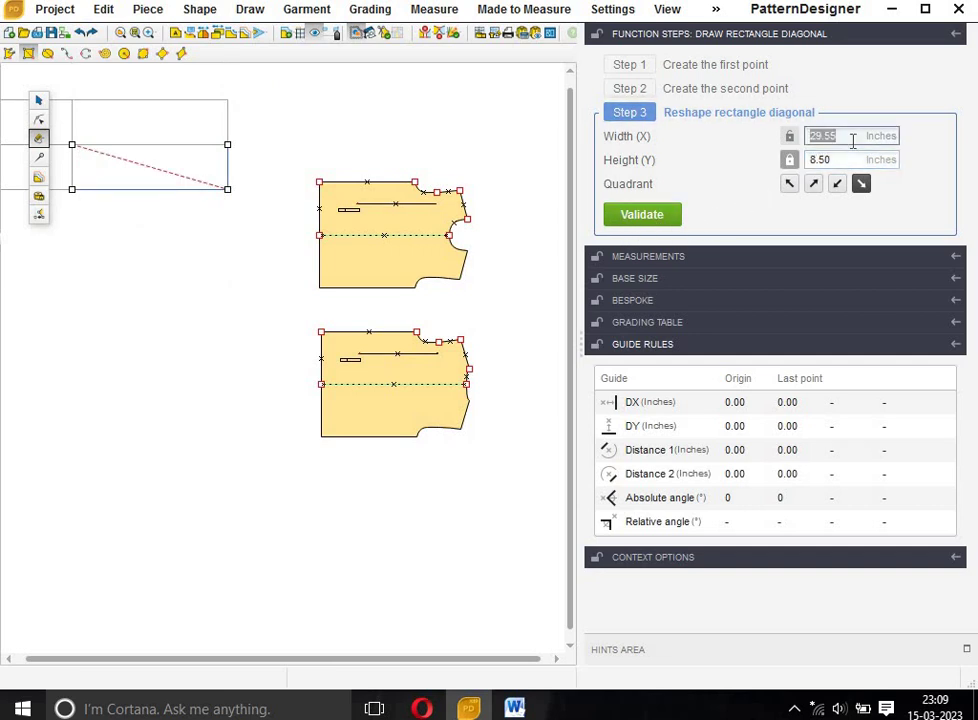
text(10)
key(Return)
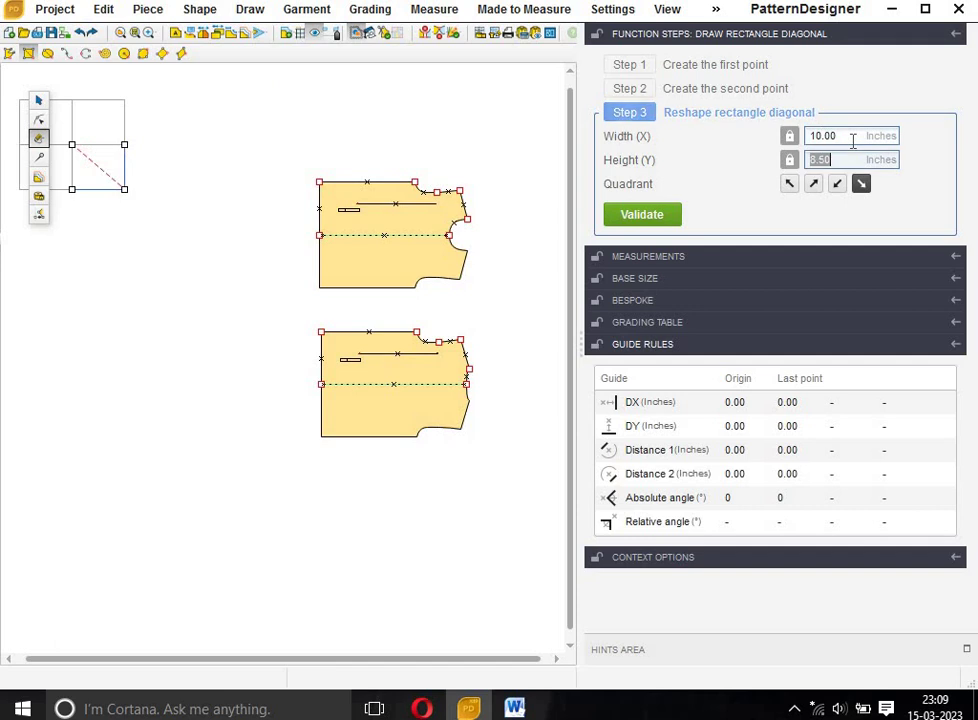
click(646, 216)
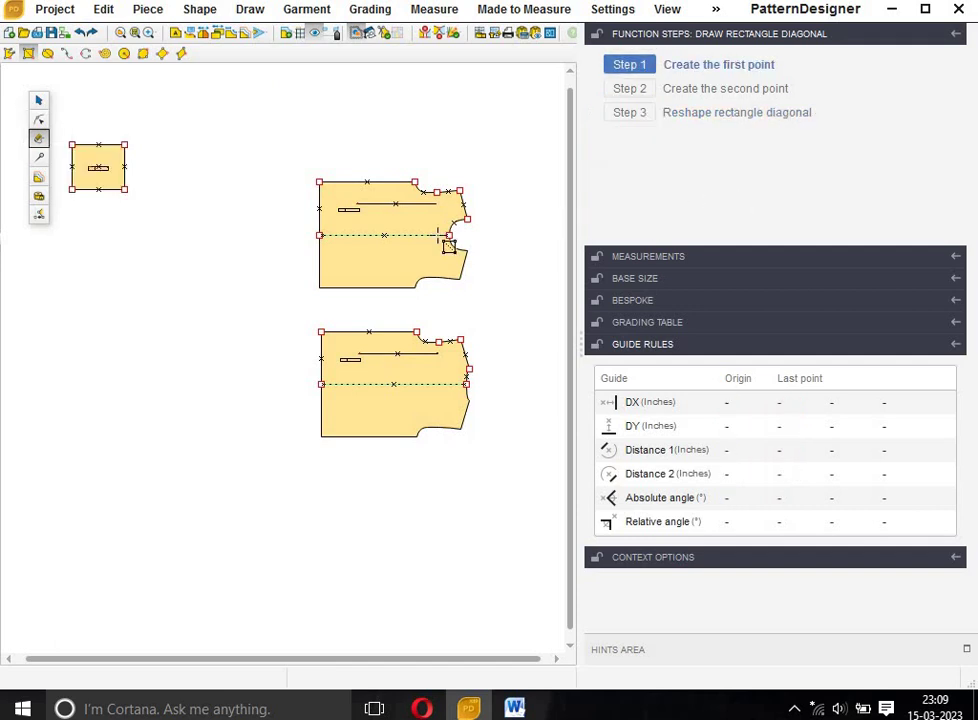
Move the small rectangle nearer the bodies and shift its top-right corner 4 inches inward (DX -4)
click(39, 100)
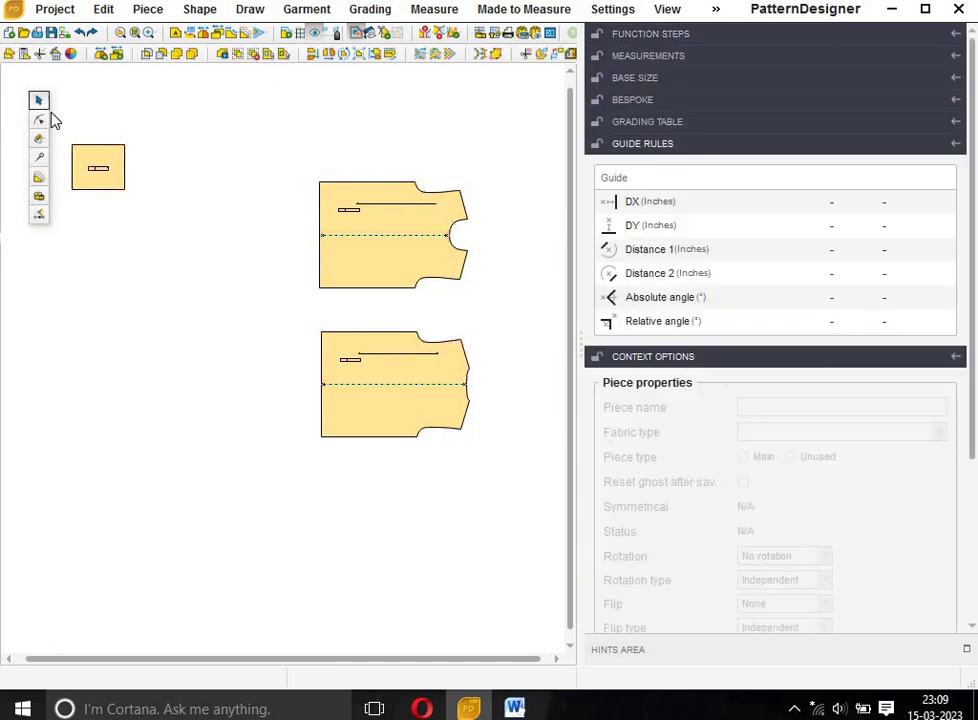
drag(112, 183, 199, 275)
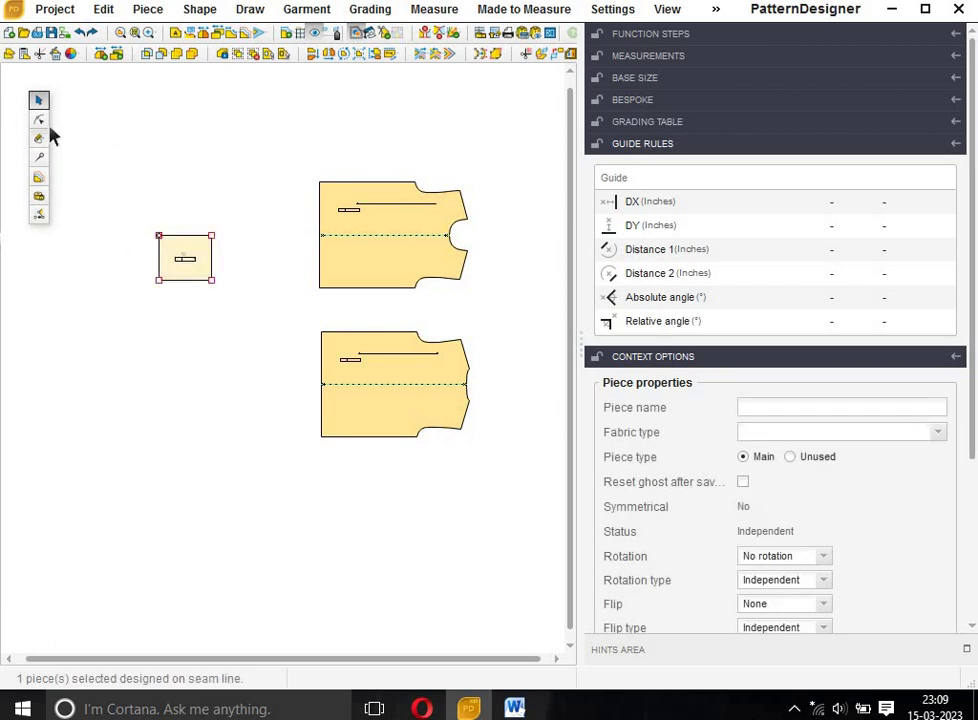
click(39, 120)
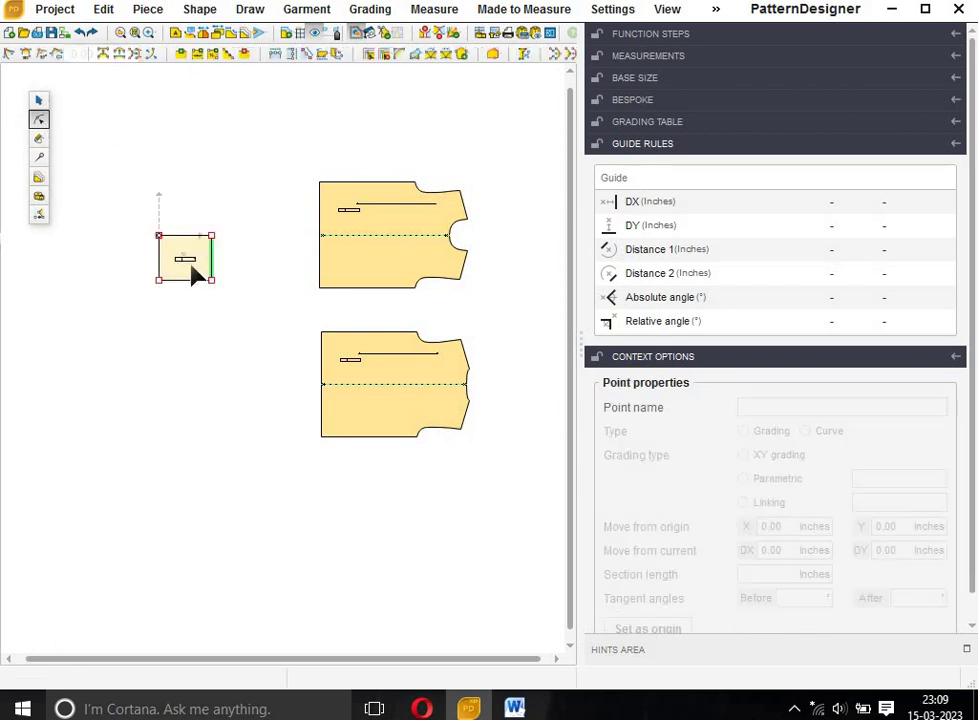
click(211, 280)
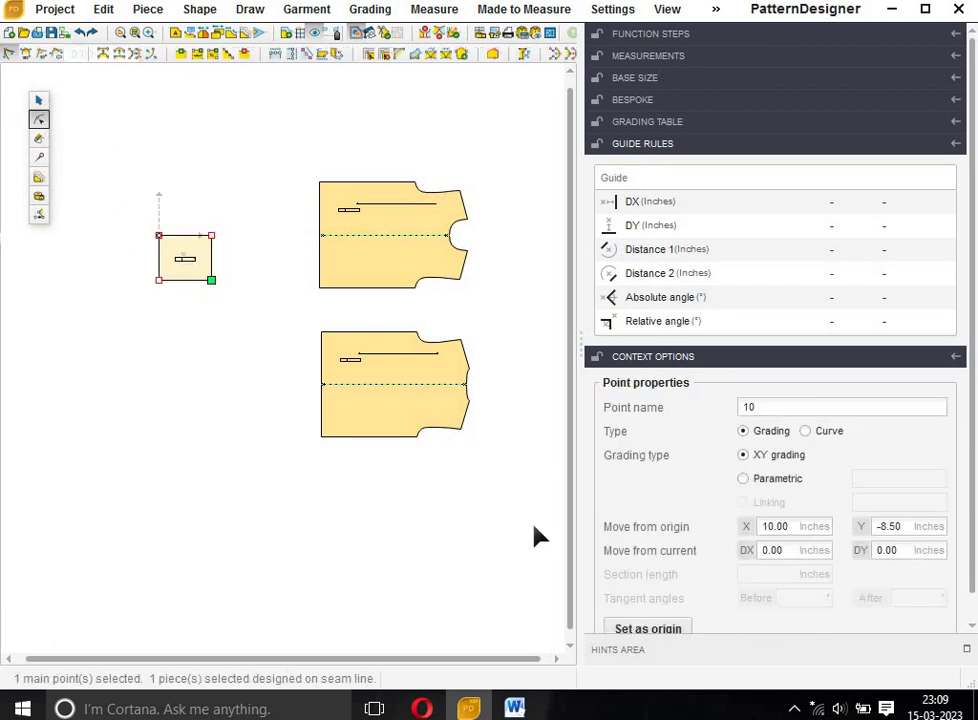
click(688, 629)
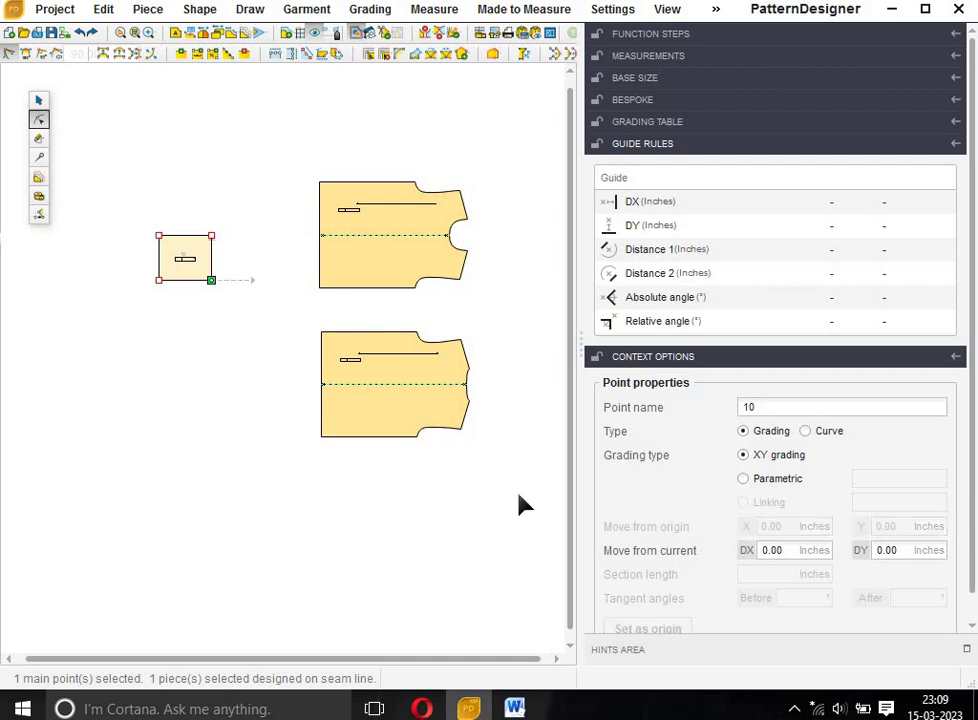
click(211, 236)
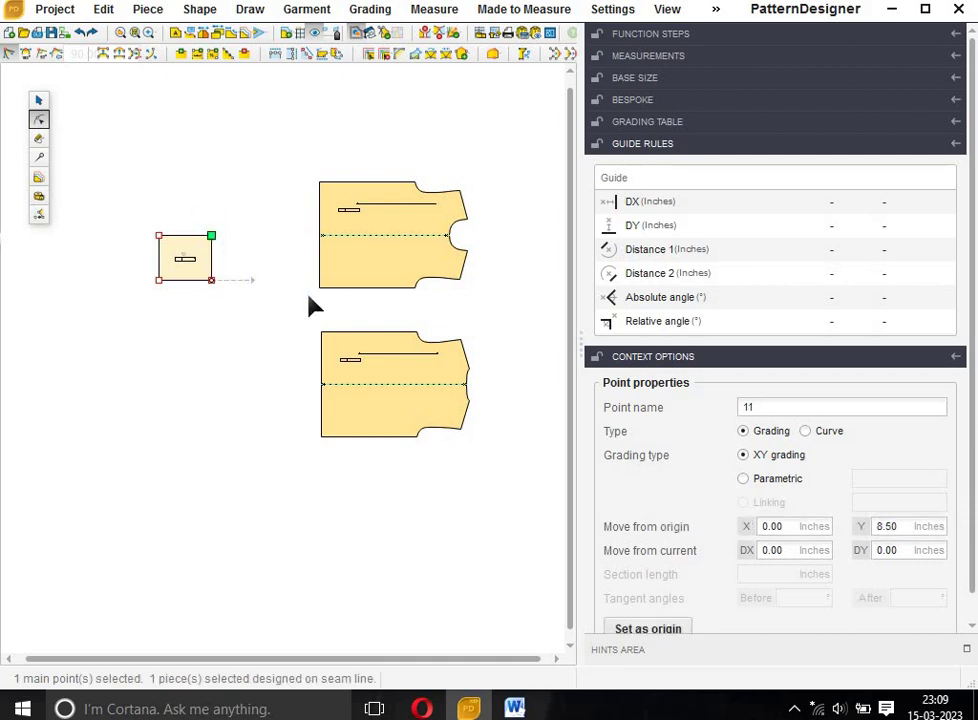
click(812, 549)
text(-4)
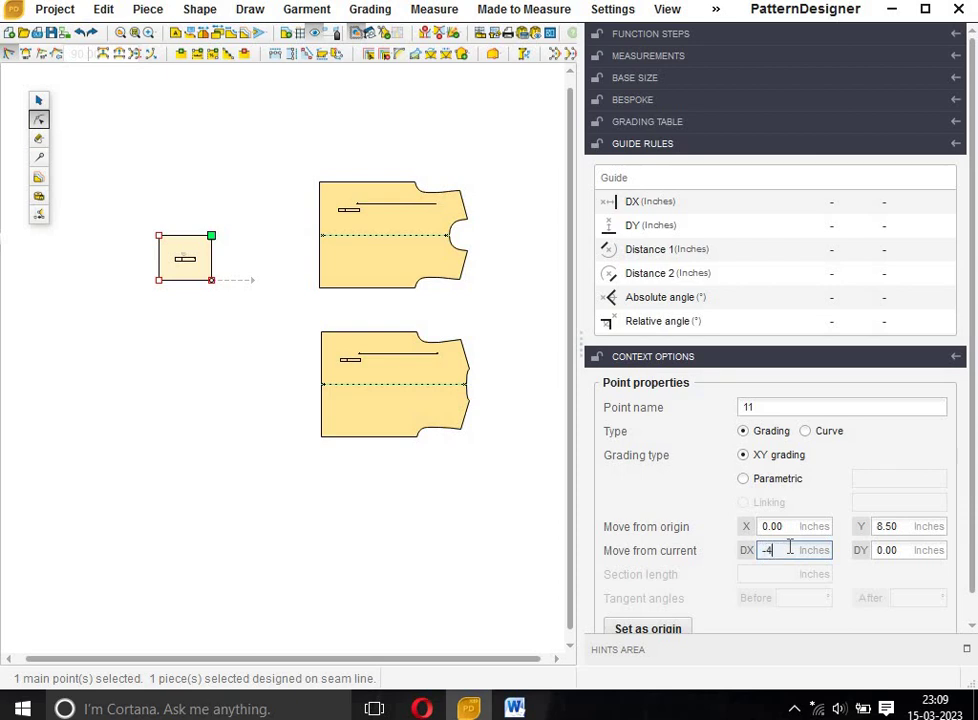
key(Return)
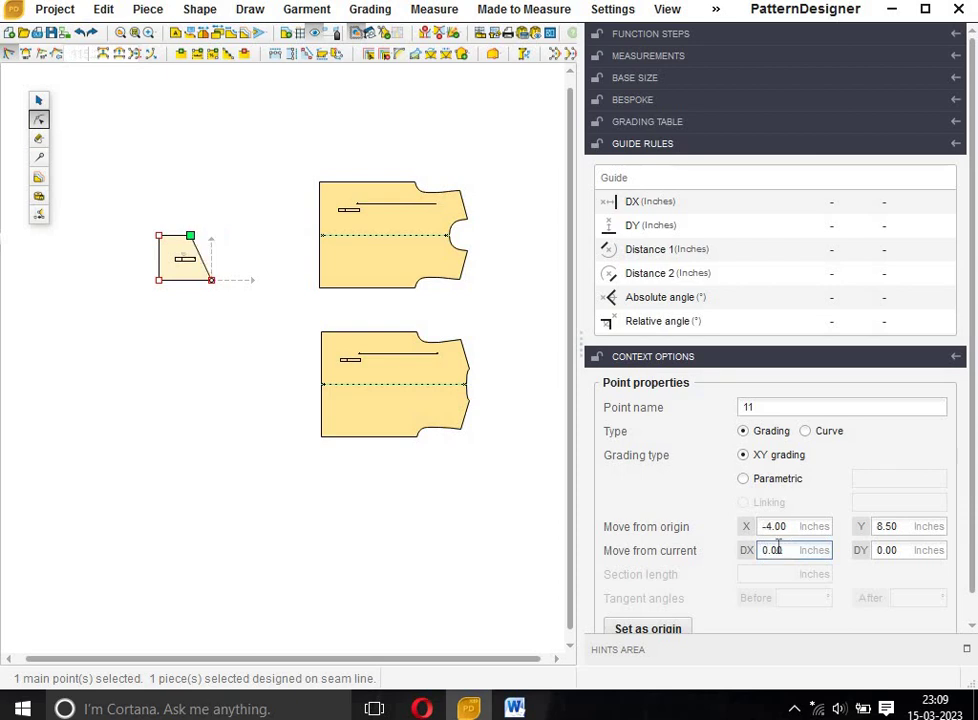
Lower the top-left corner to Y 7 inches and add division points along the slanted right edge
drag(137, 273, 183, 311)
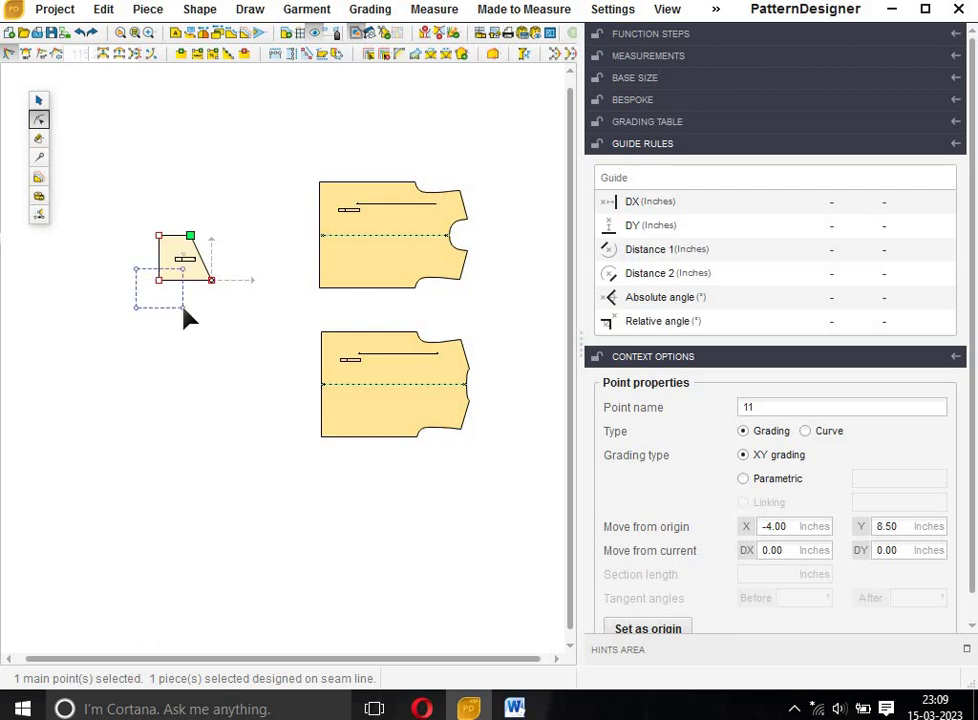
click(645, 629)
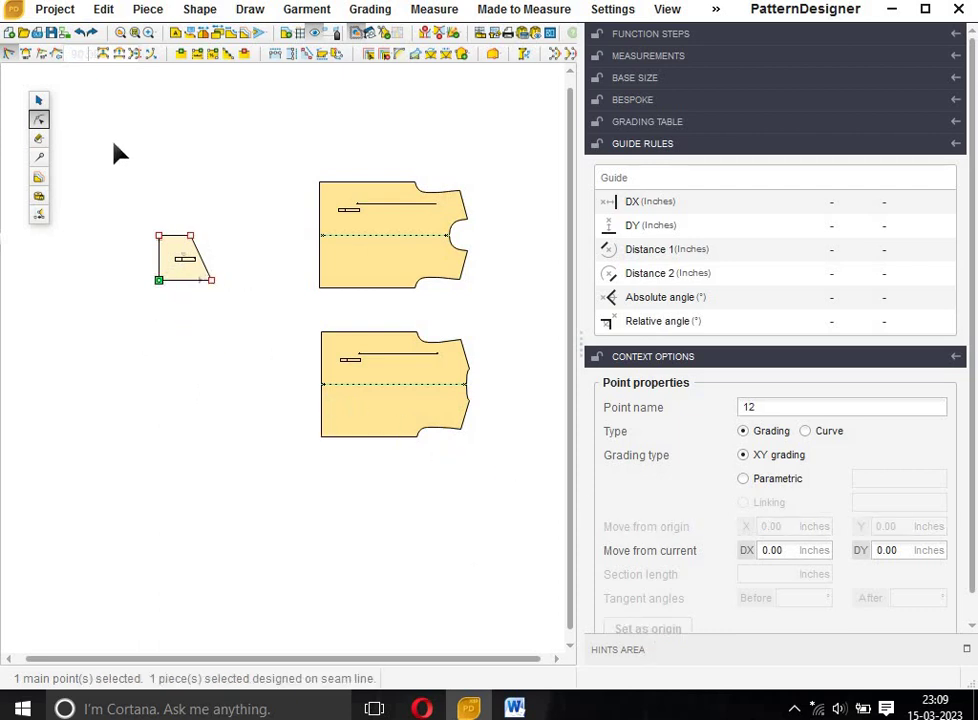
drag(124, 198, 168, 252)
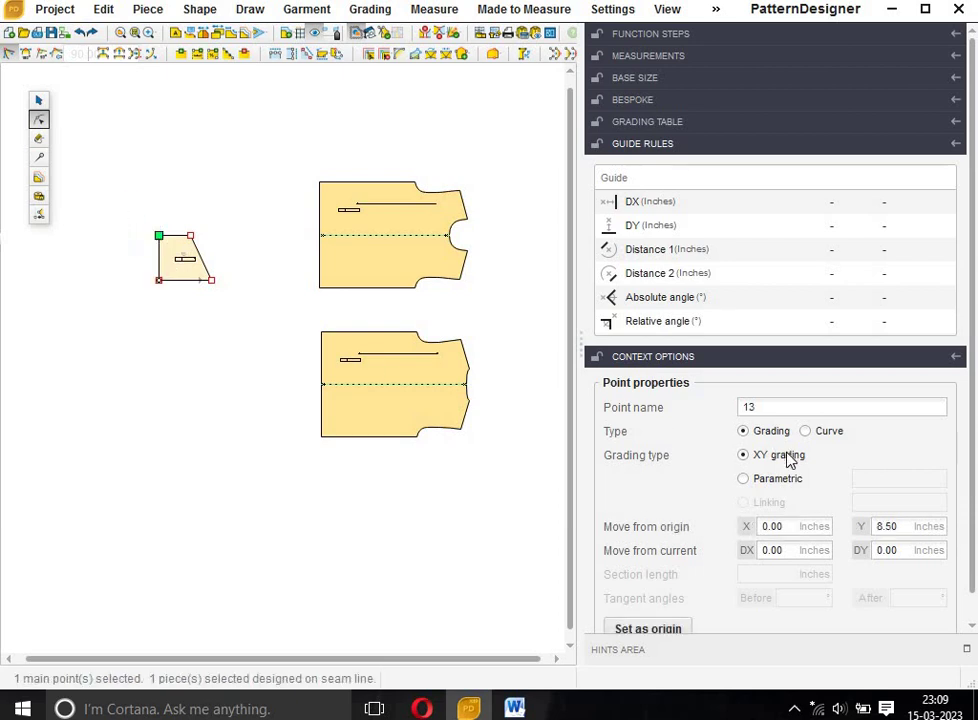
double_click(909, 530)
text(7)
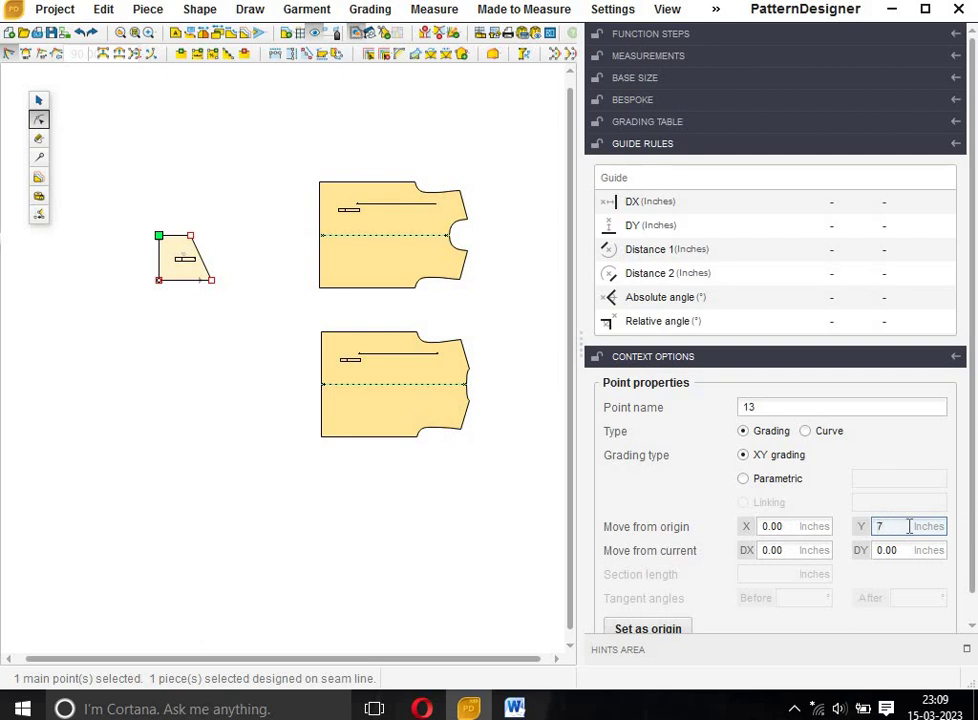
key(Return)
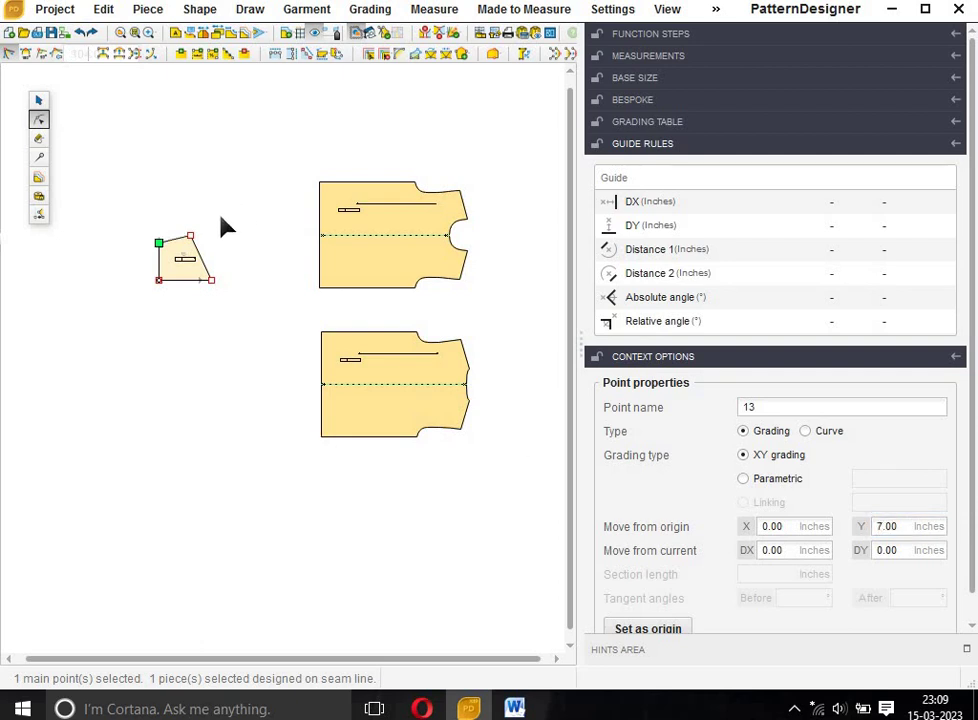
click(203, 261)
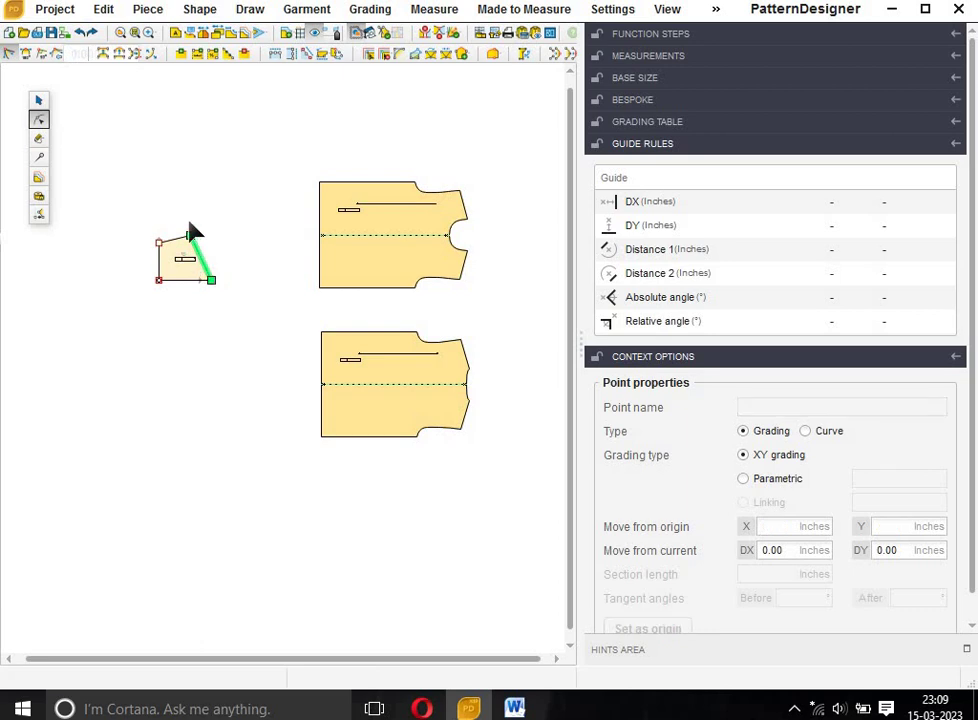
click(120, 53)
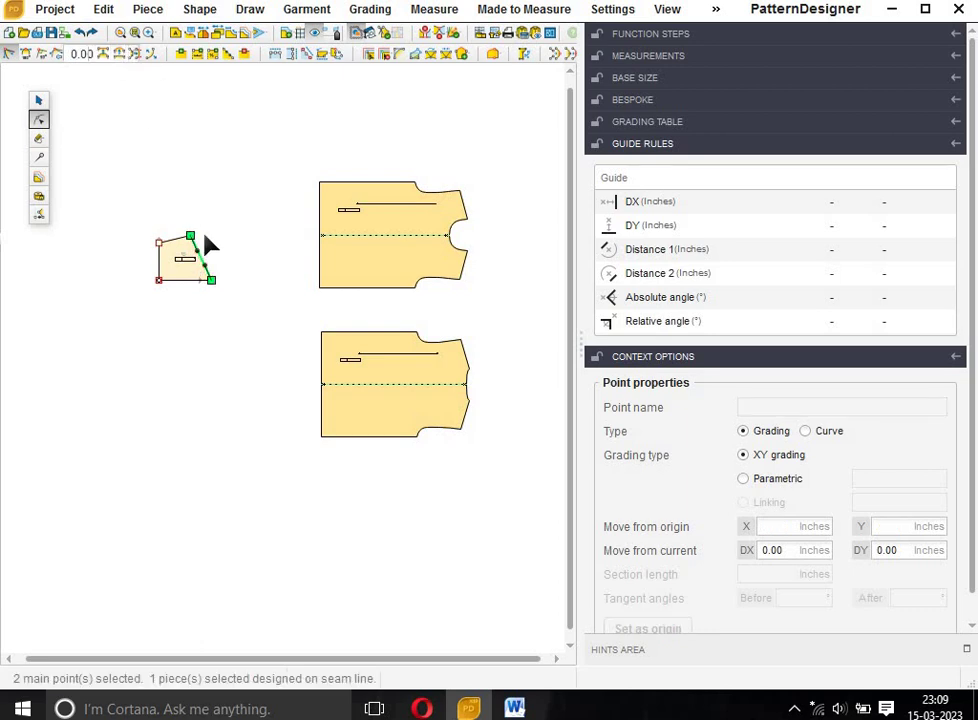
Zoom in on the sleeve piece and convert its slanted right edge into a curve
click(170, 255)
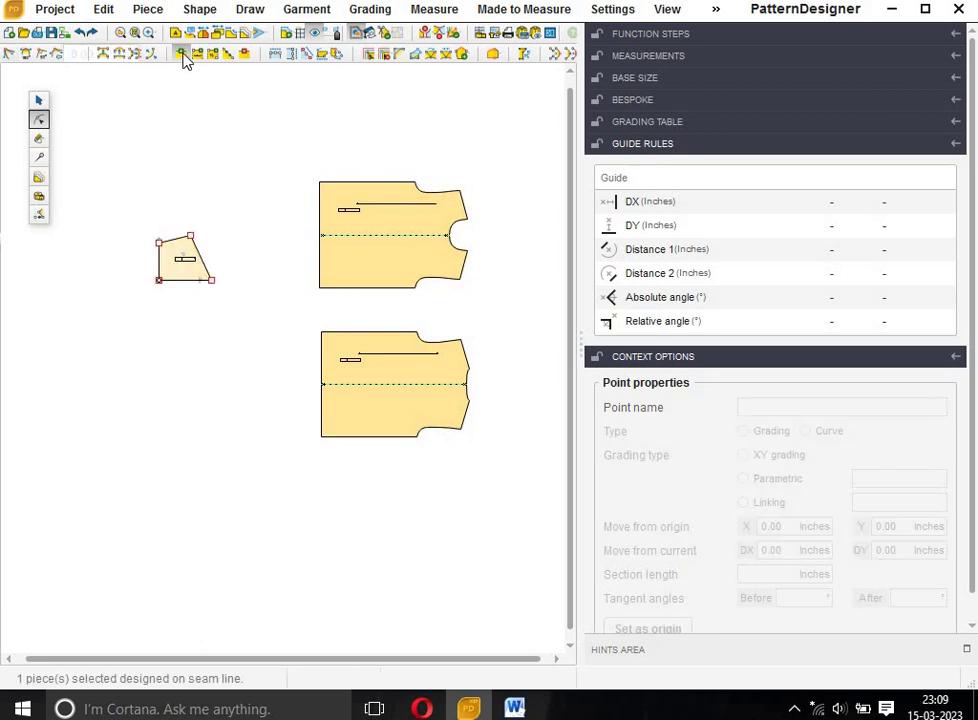
click(121, 33)
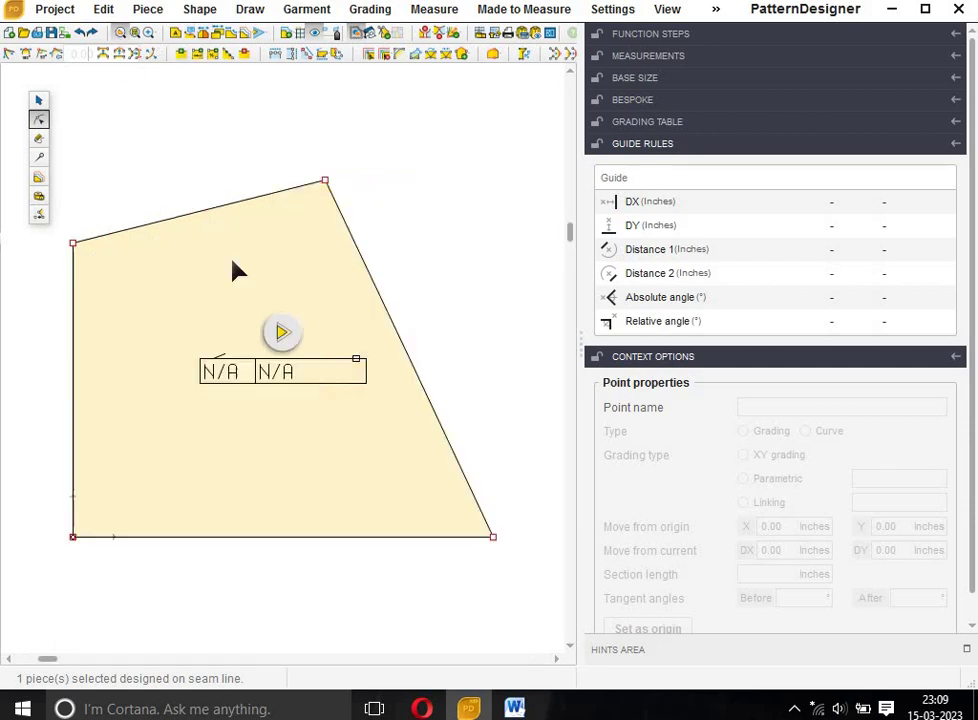
click(440, 429)
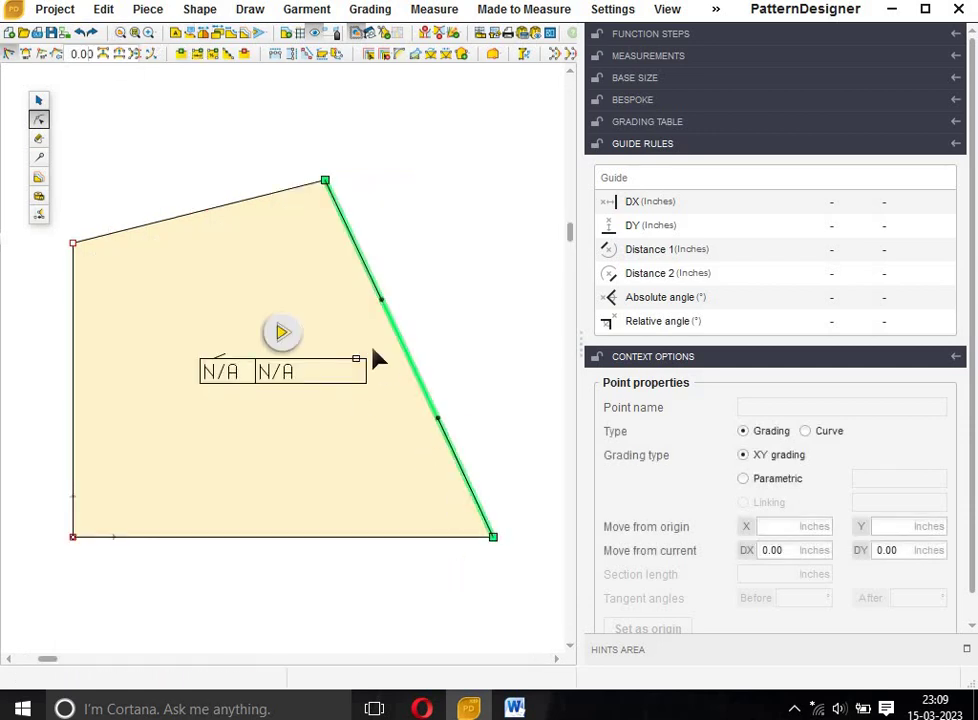
drag(459, 503, 560, 592)
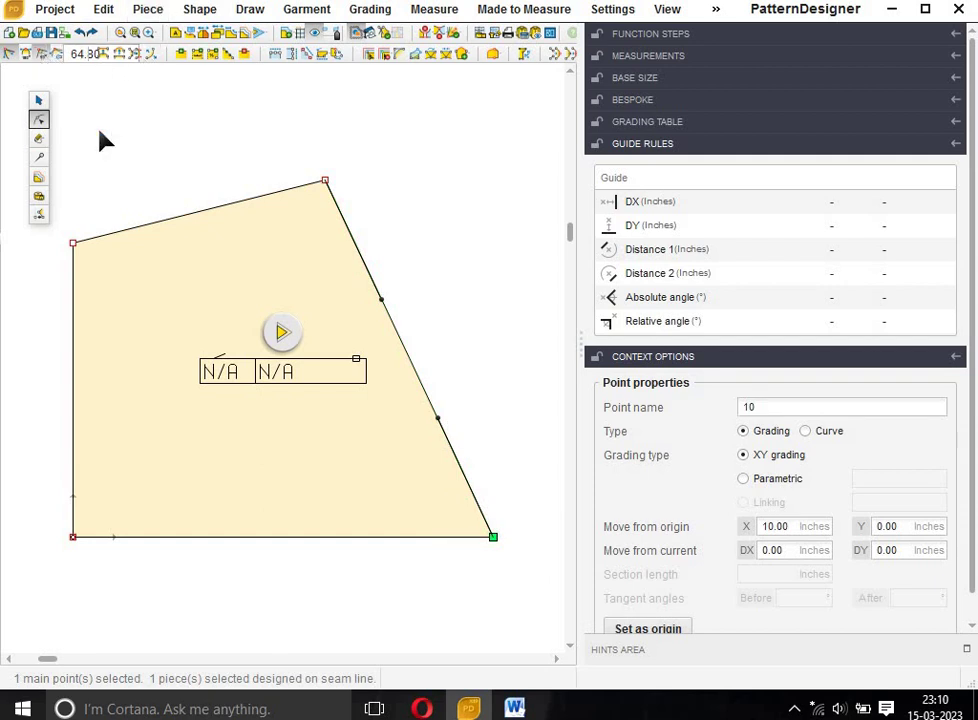
click(385, 296)
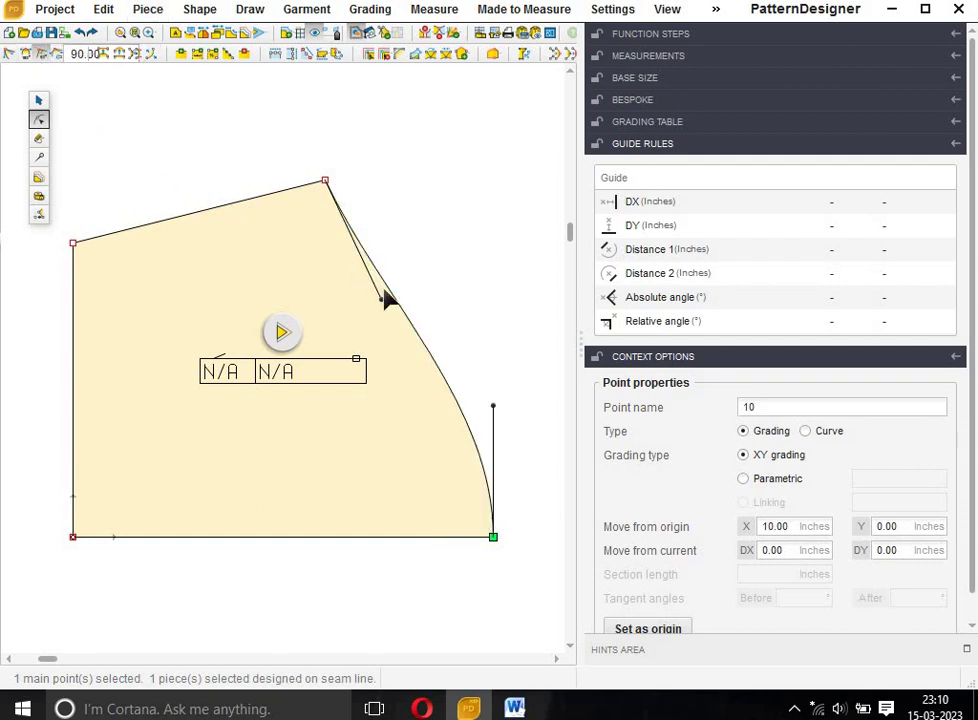
Reshape the sleeve cap curve with its tangent handles, undoing the last handle adjustment
click(493, 400)
drag(493, 403, 493, 362)
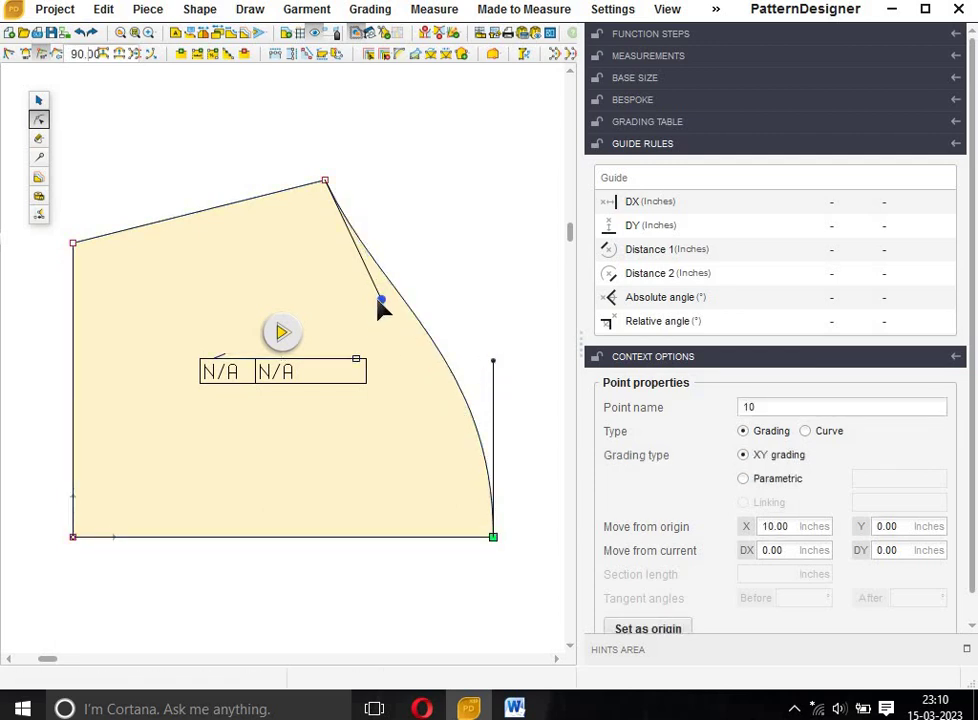
drag(381, 303, 367, 312)
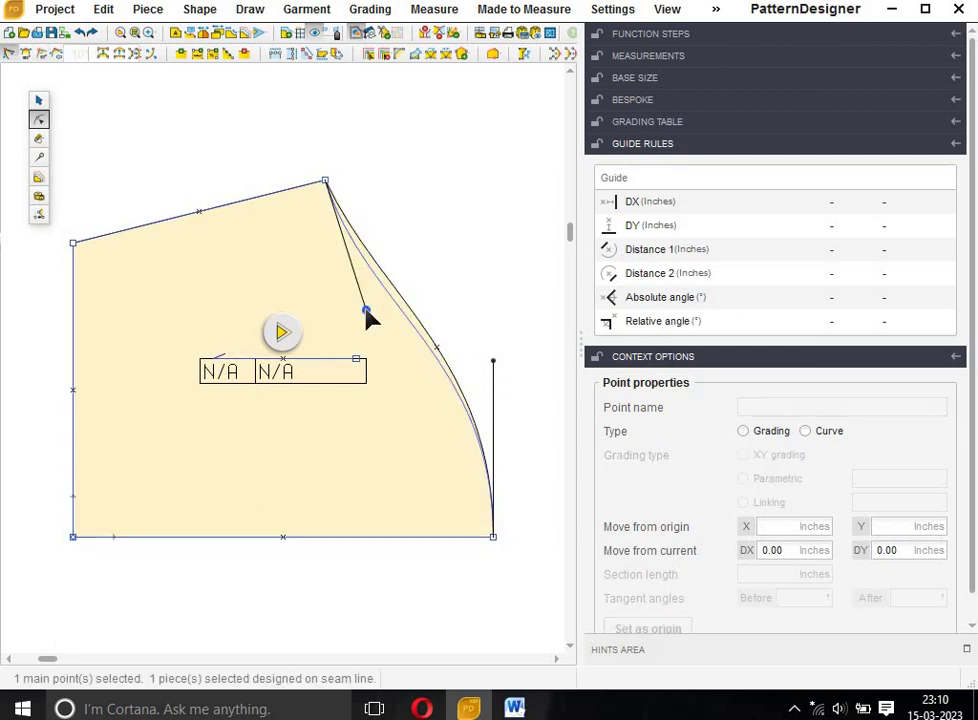
key(Escape)
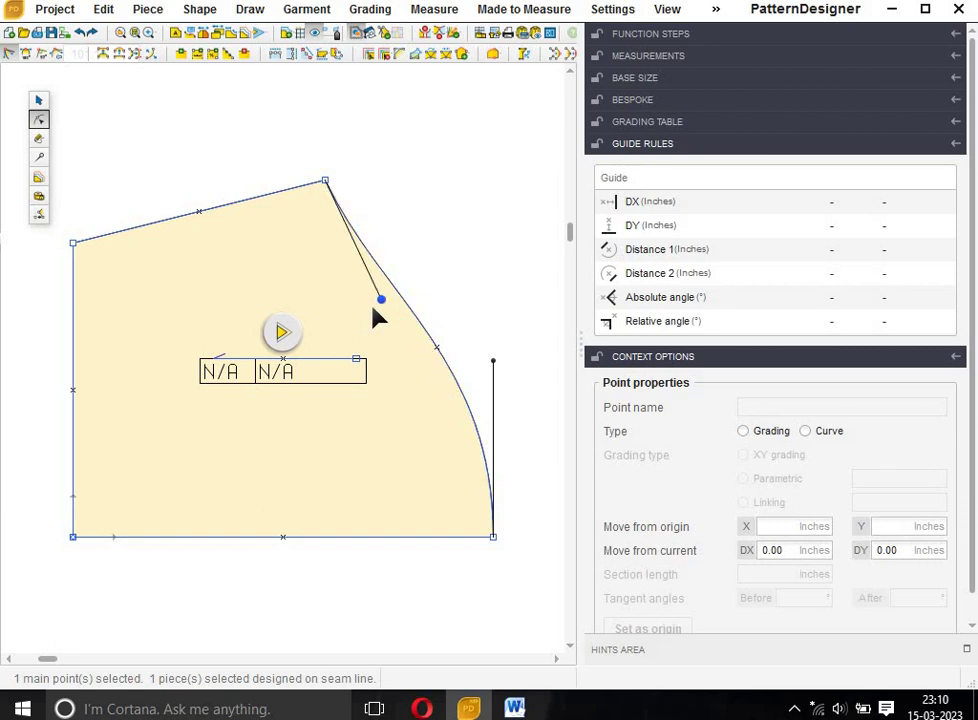
key(Escape)
scroll(455, 500, down, 2)
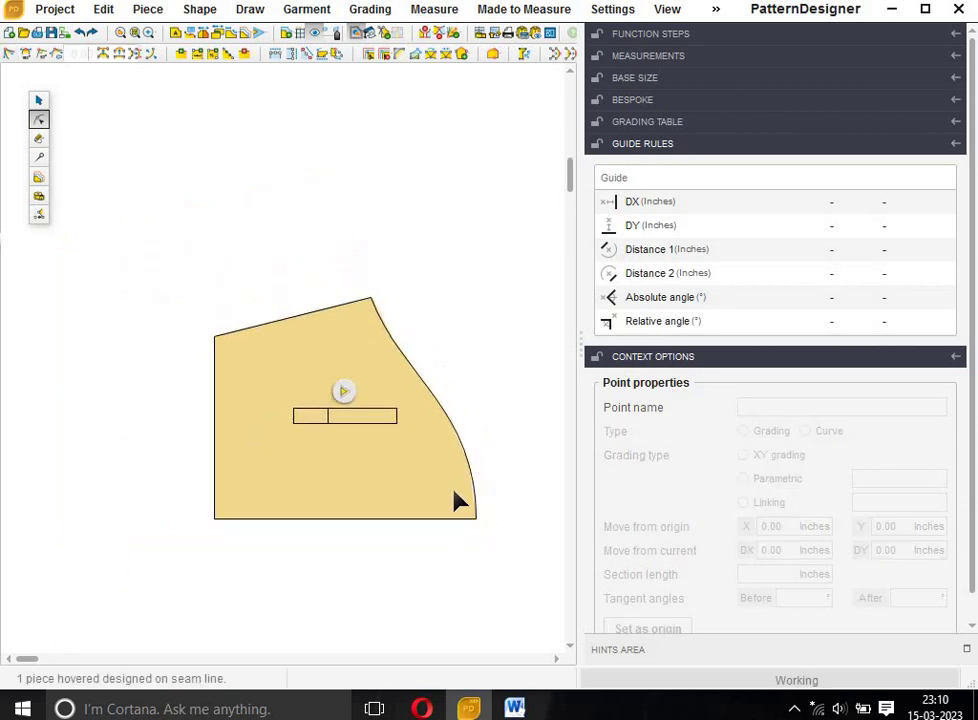
scroll(455, 500, down, 1)
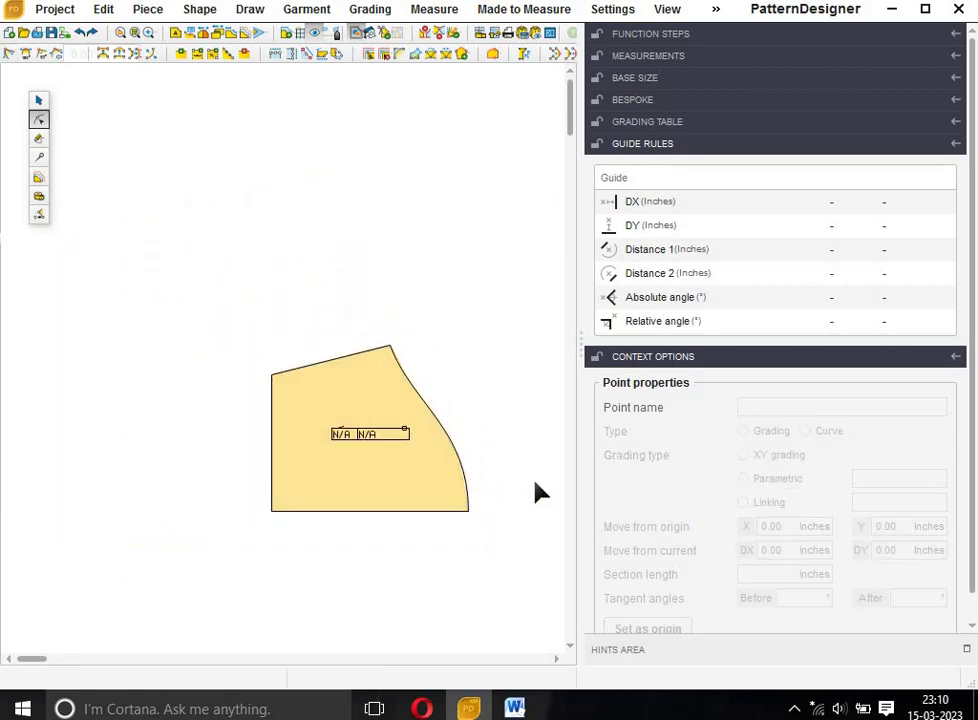
Create a symmetry axis on the sleeve's bottom edge and unfold it into a full sleeve
click(39, 157)
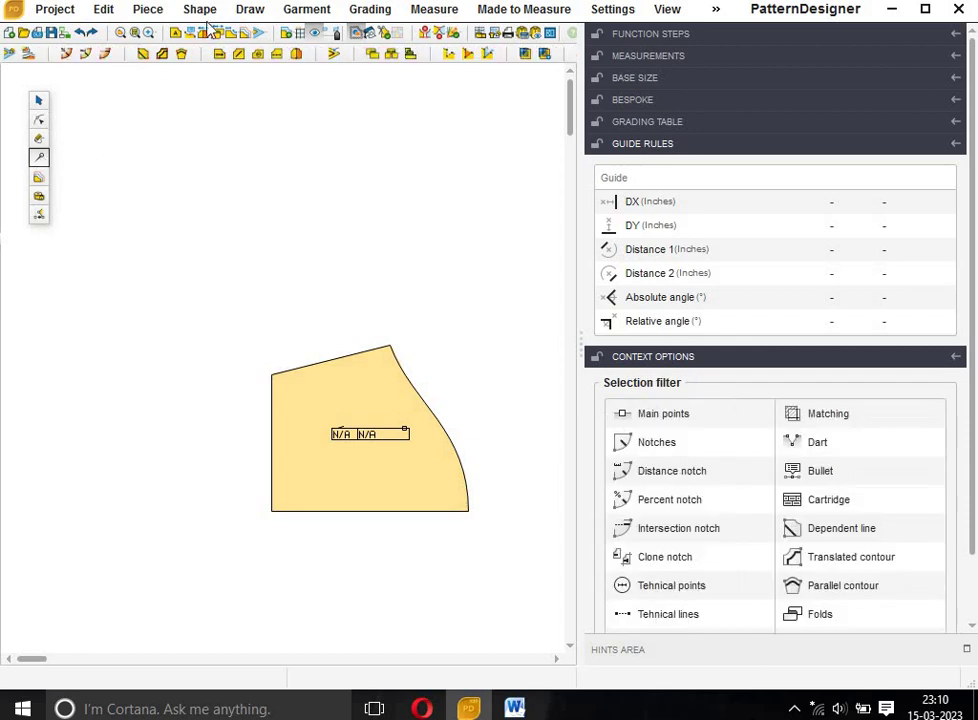
click(298, 55)
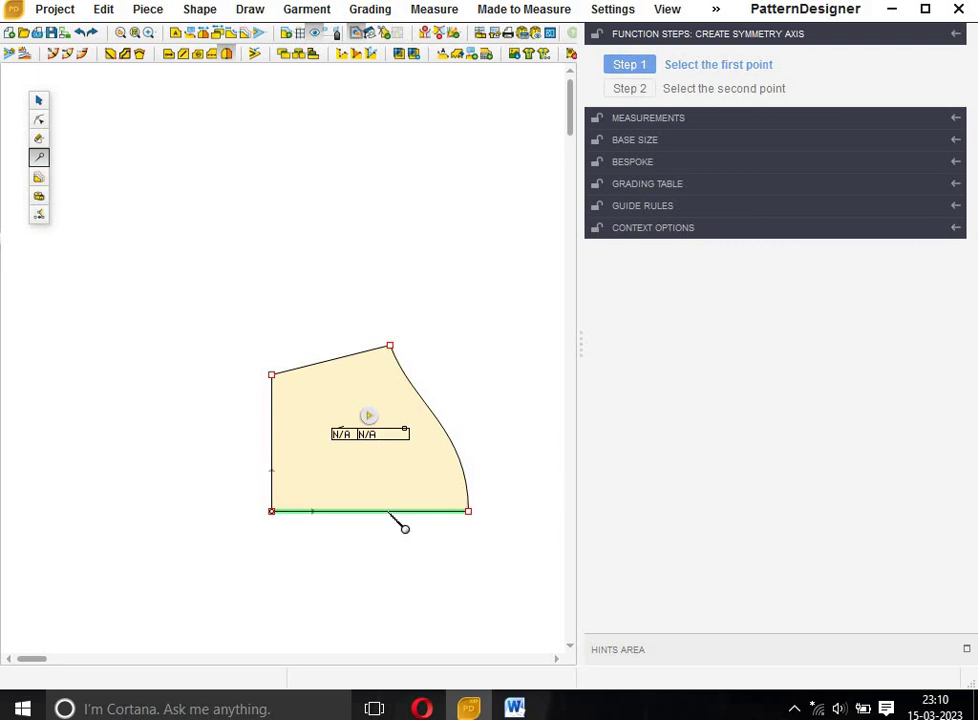
click(366, 510)
click(226, 55)
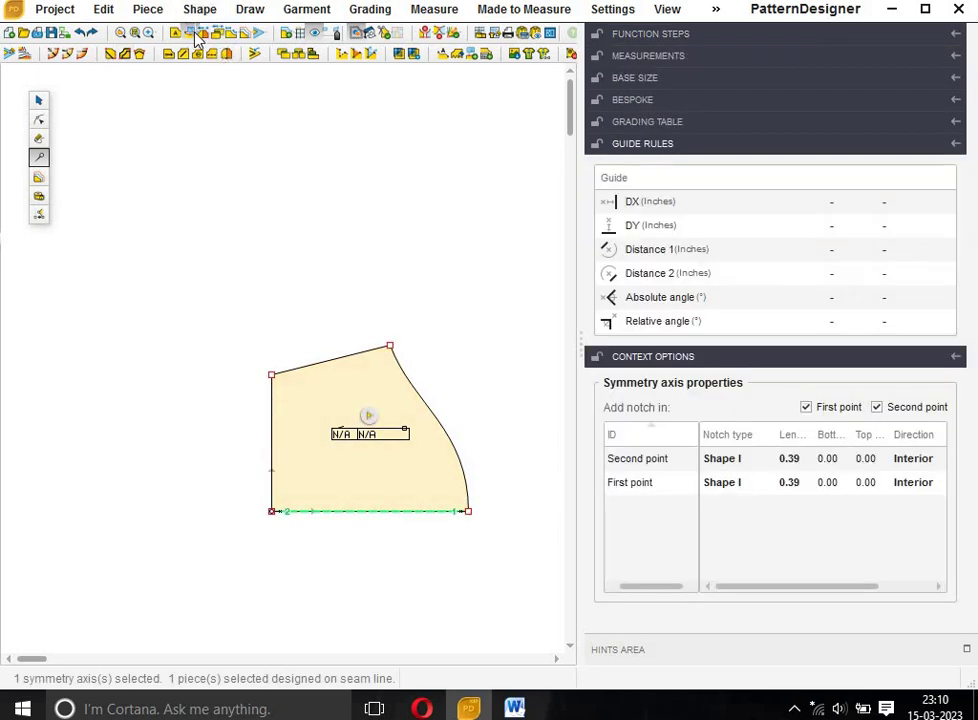
click(200, 33)
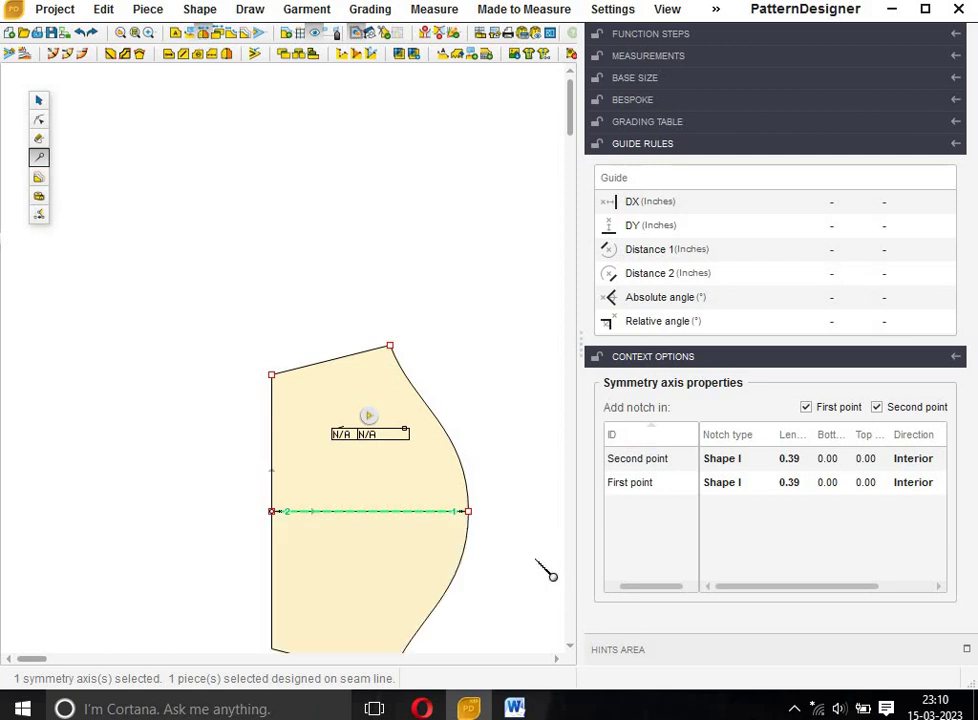
scroll(545, 568, down, 1)
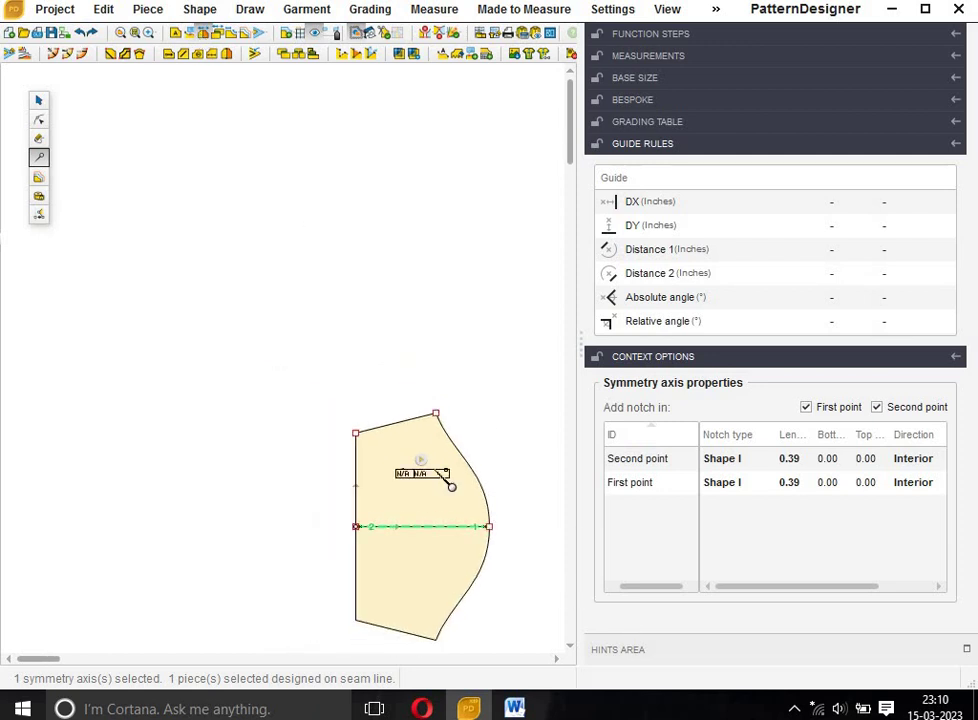
Zoom out so the mirrored sleeve and both body pieces are all visible
click(38, 101)
click(435, 490)
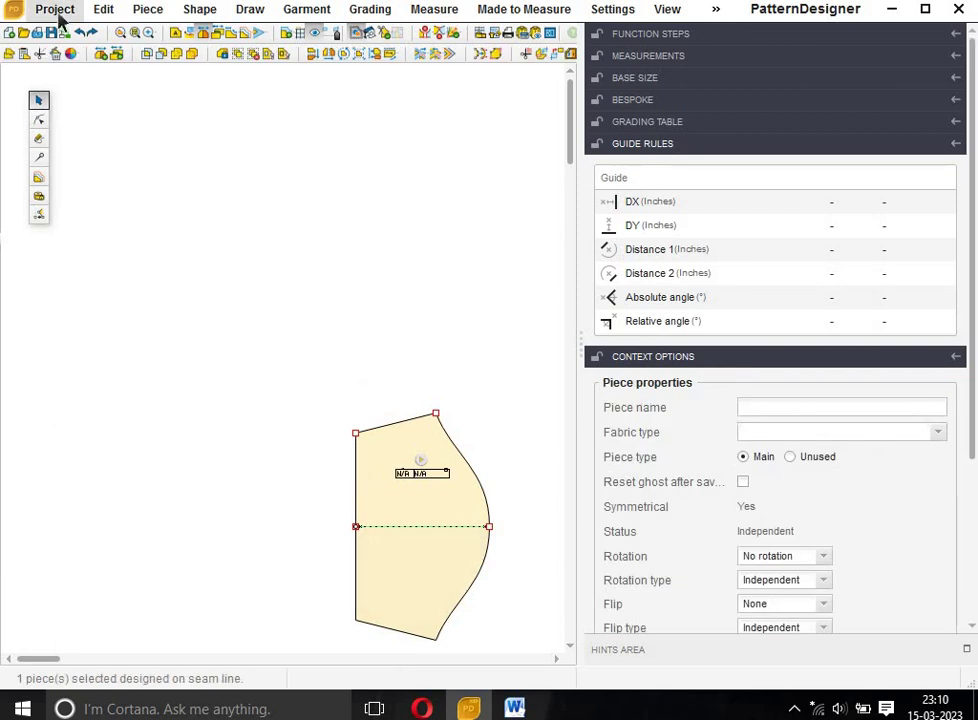
click(124, 33)
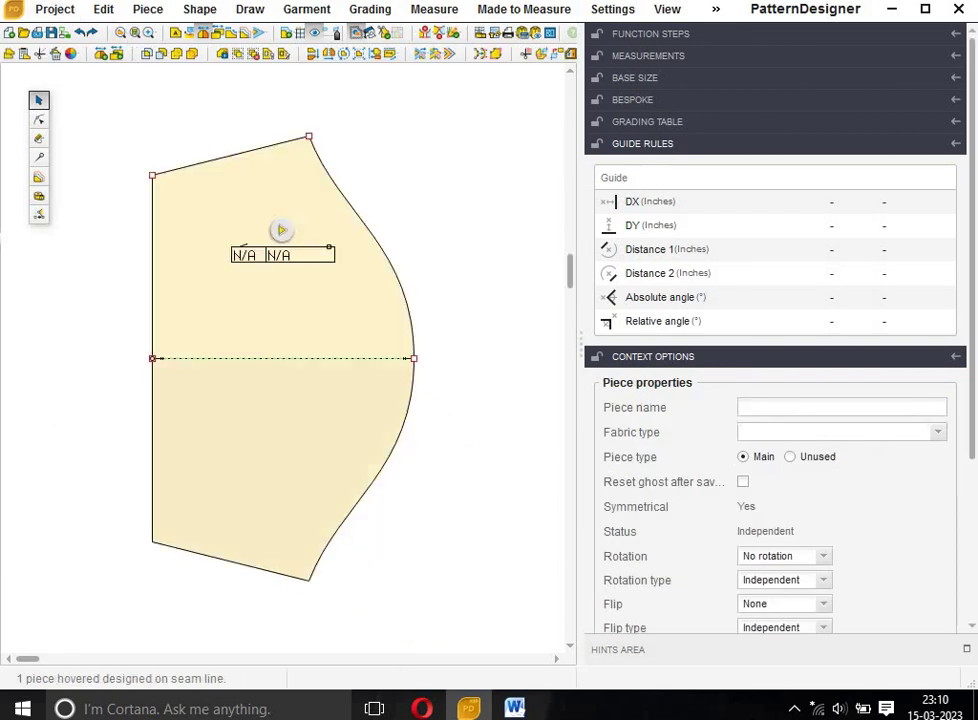
click(134, 33)
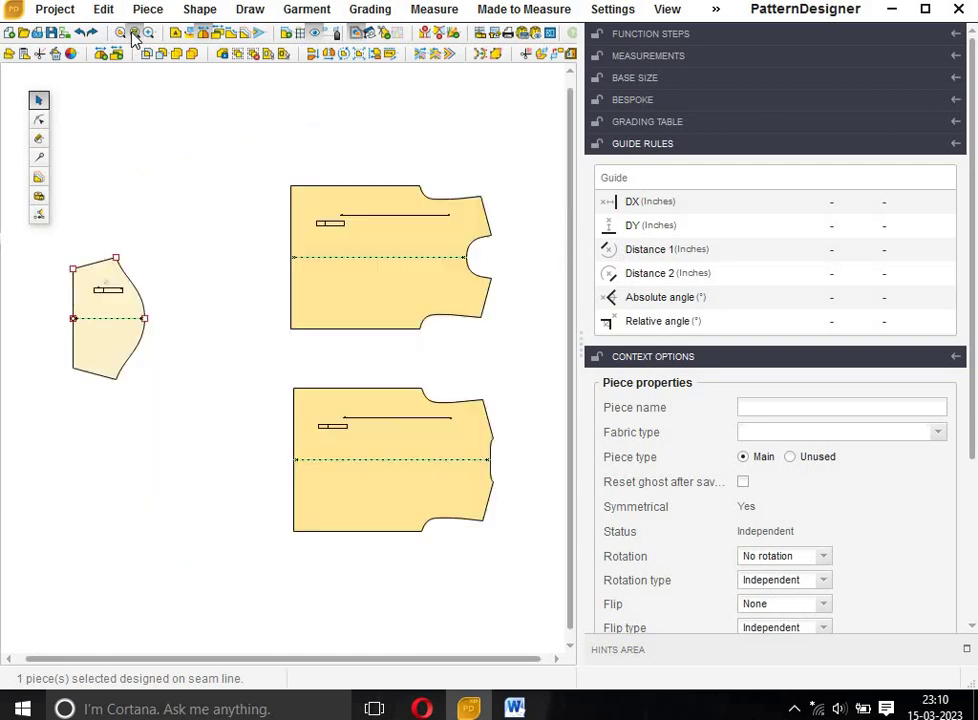
click(209, 181)
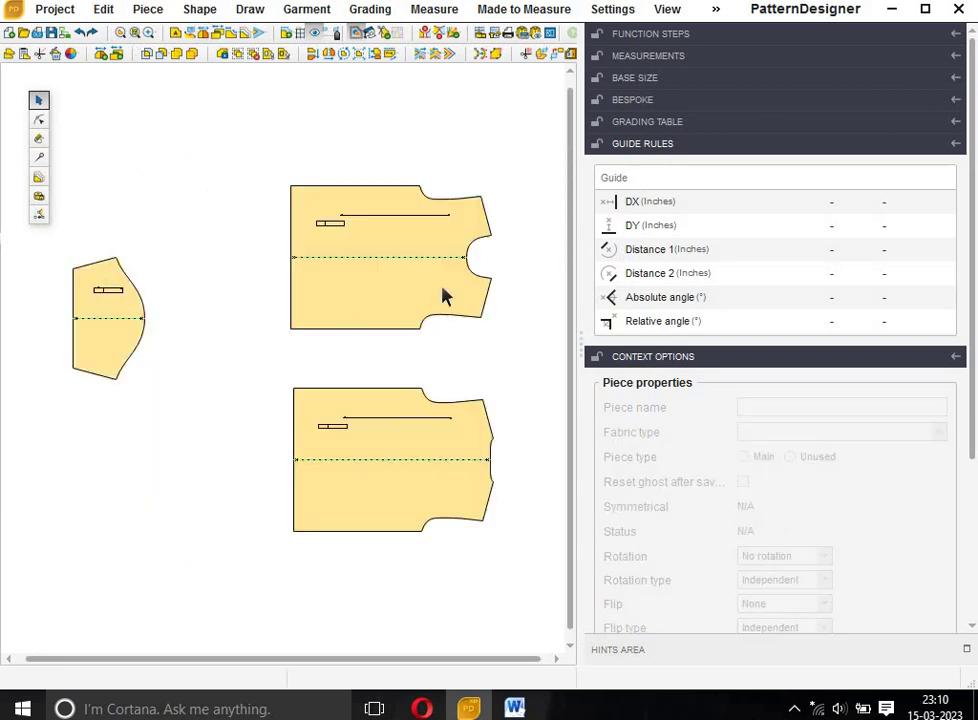
Measure both bodies' neckline perimeters (9.54 each, 19.08 total) and add them to the measurements table
click(38, 197)
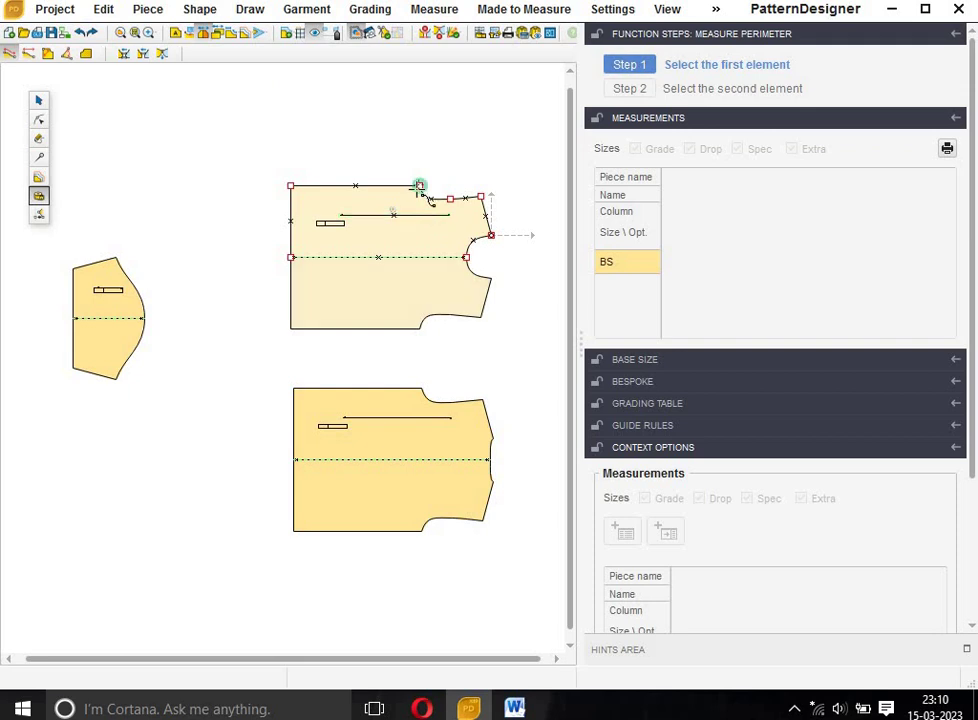
click(478, 194)
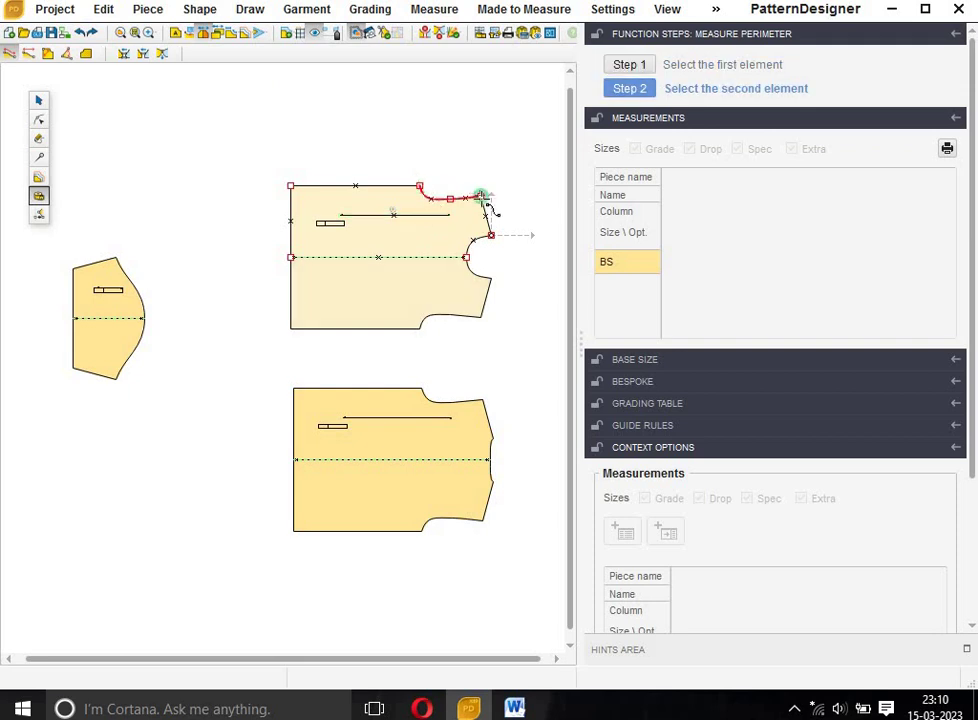
click(486, 210)
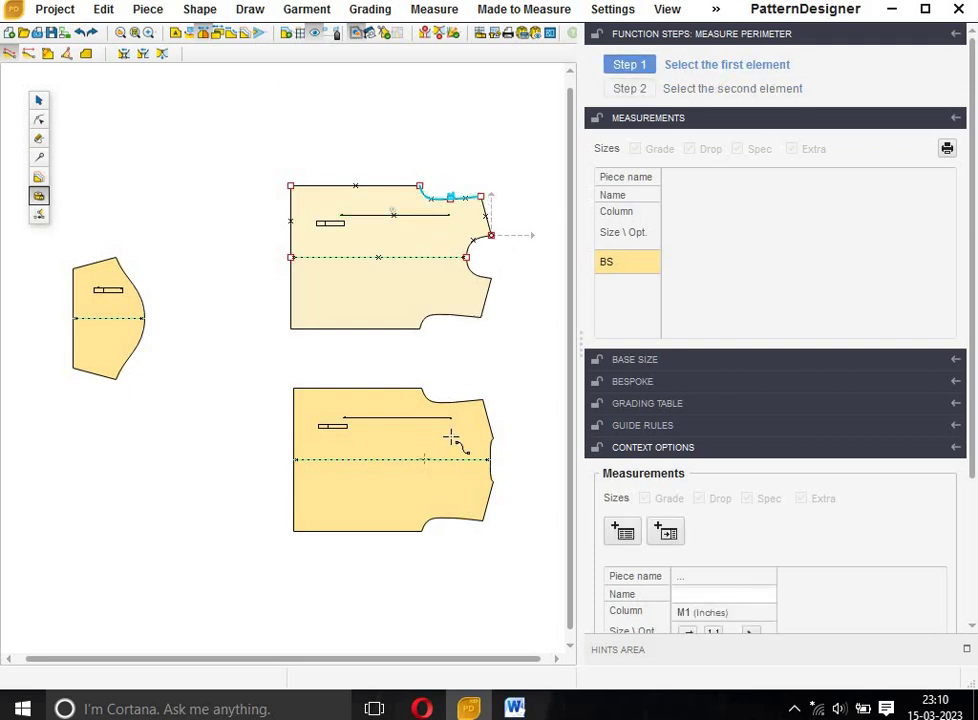
click(486, 401)
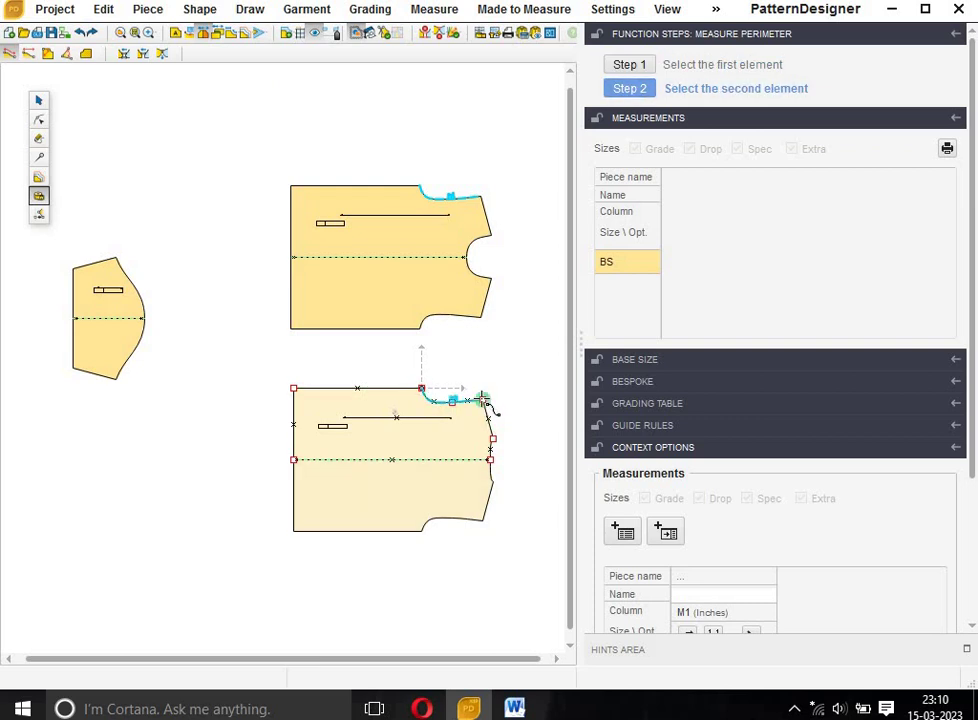
click(484, 400)
scroll(800, 593, down, 3)
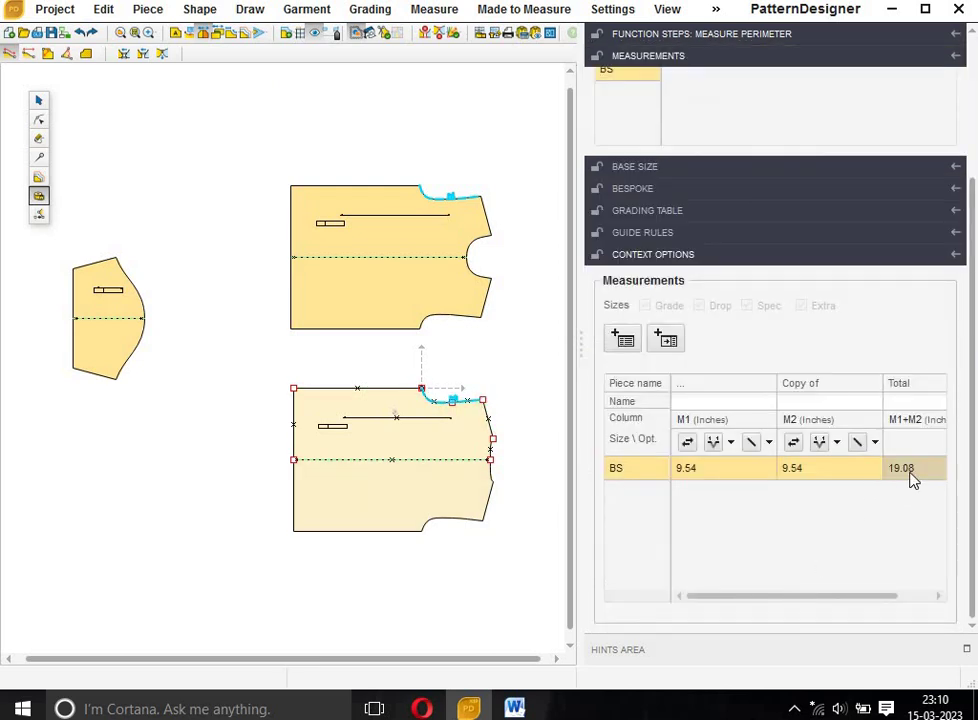
click(941, 477)
click(623, 340)
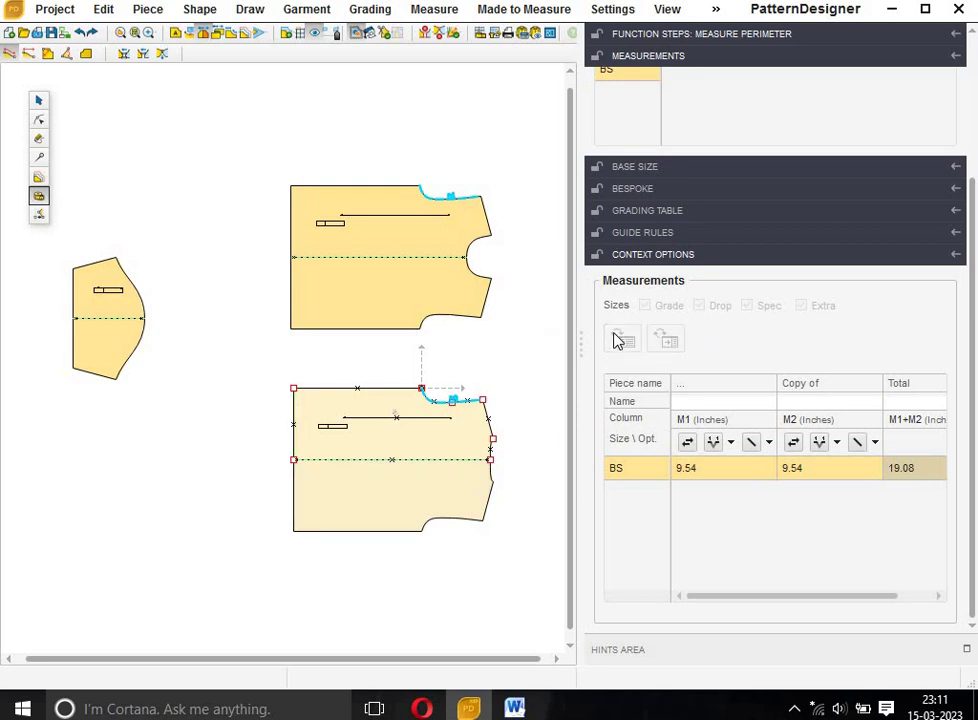
Open the measurements table and move and narrow its window
click(494, 33)
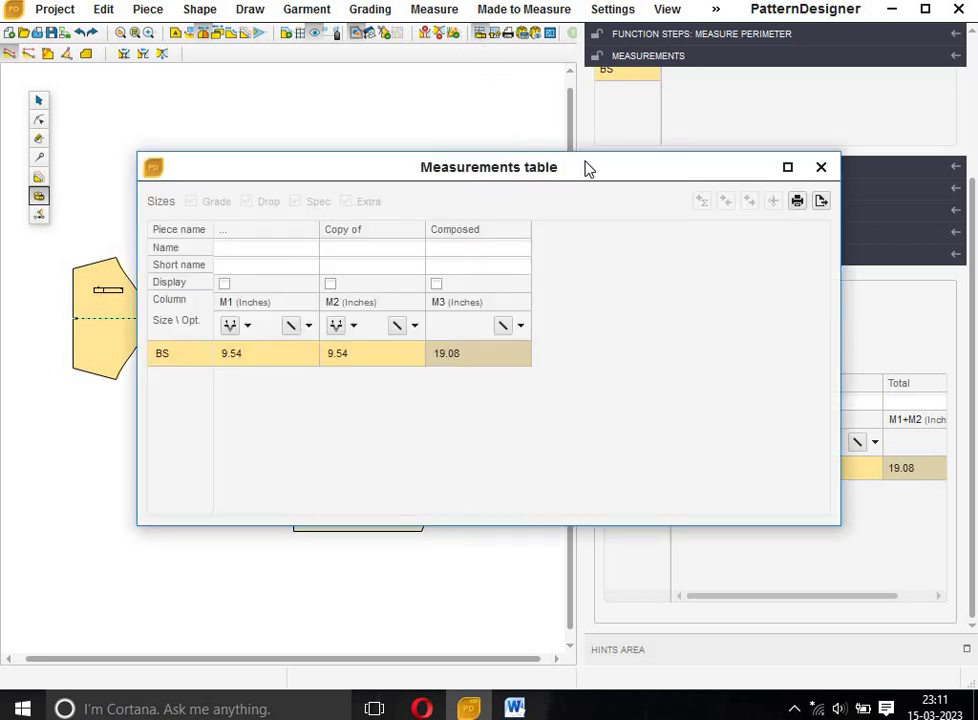
mouse_move(588, 167)
mouse_down()
mouse_move(549, 75)
mouse_move(498, 199)
mouse_up()
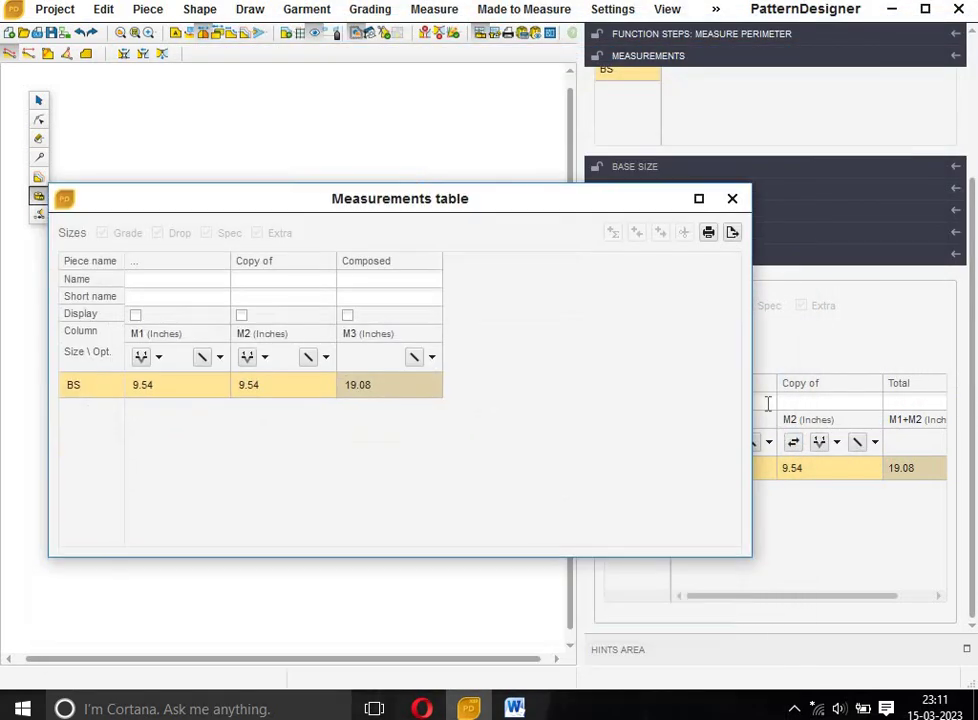
drag(752, 393, 552, 415)
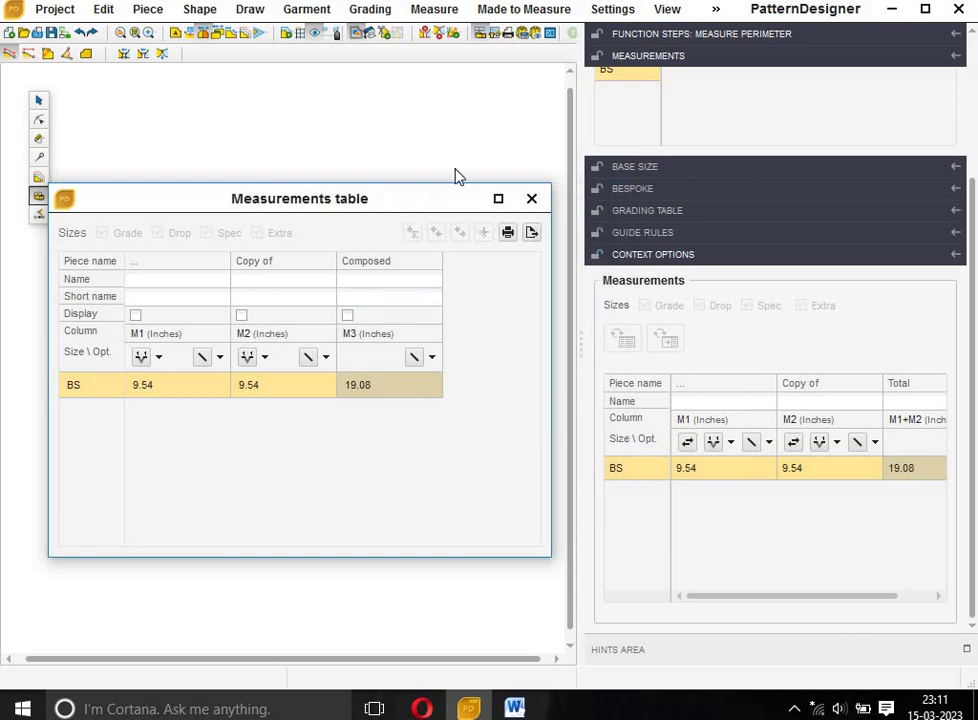
mouse_move(391, 206)
mouse_down()
mouse_move(554, 131)
mouse_move(513, 136)
mouse_up()
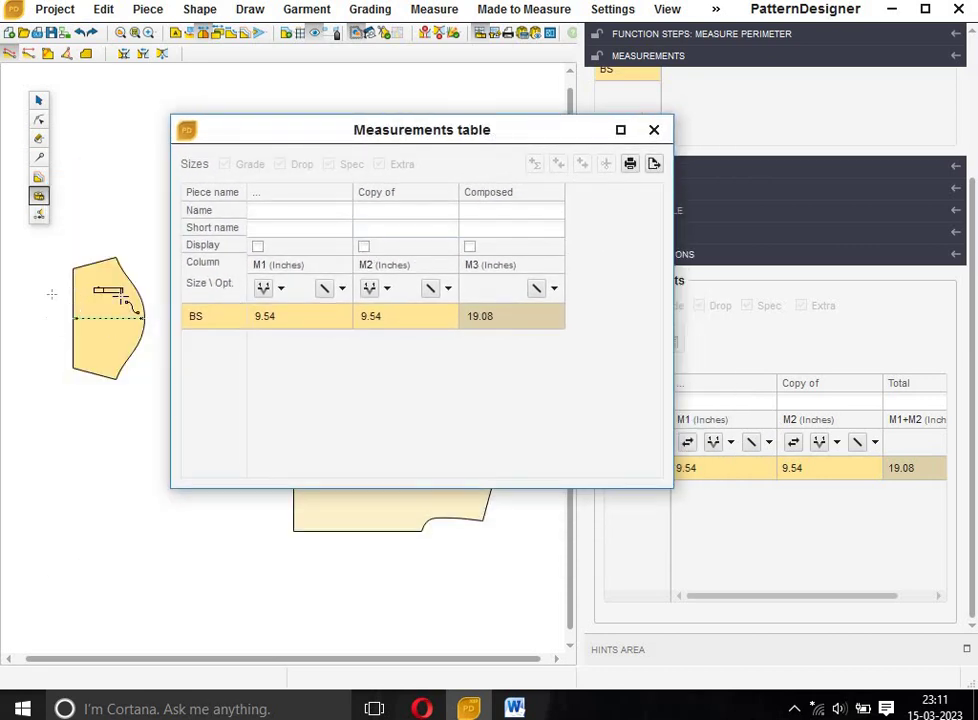
Measure both halves of the sleeve's armhole curve: 9.57 each, 19.14 total
click(116, 258)
click(116, 258)
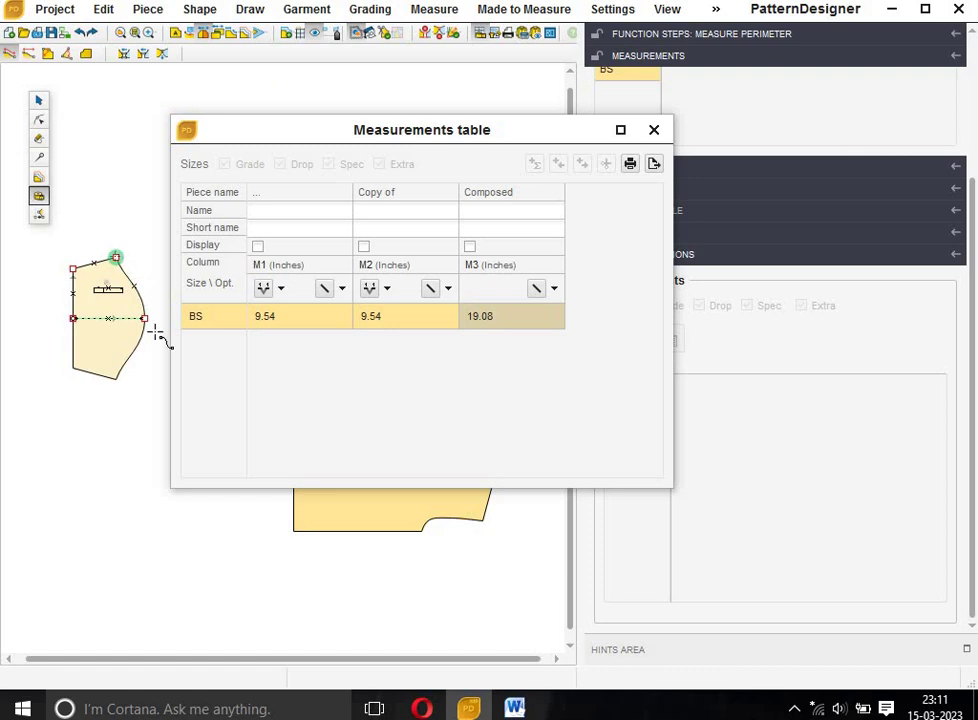
click(145, 318)
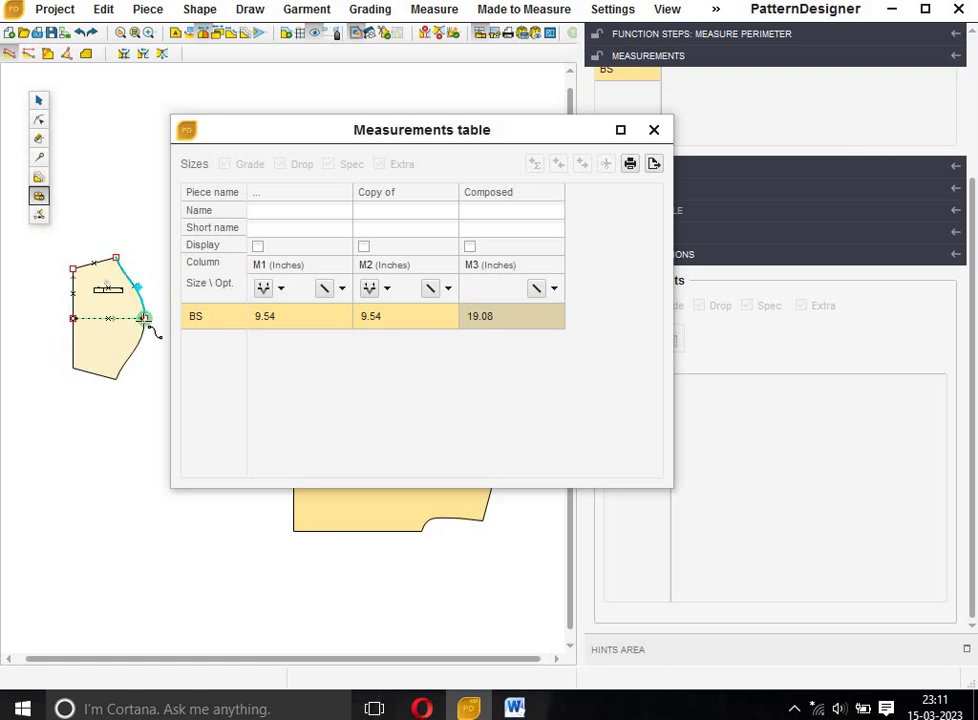
click(116, 258)
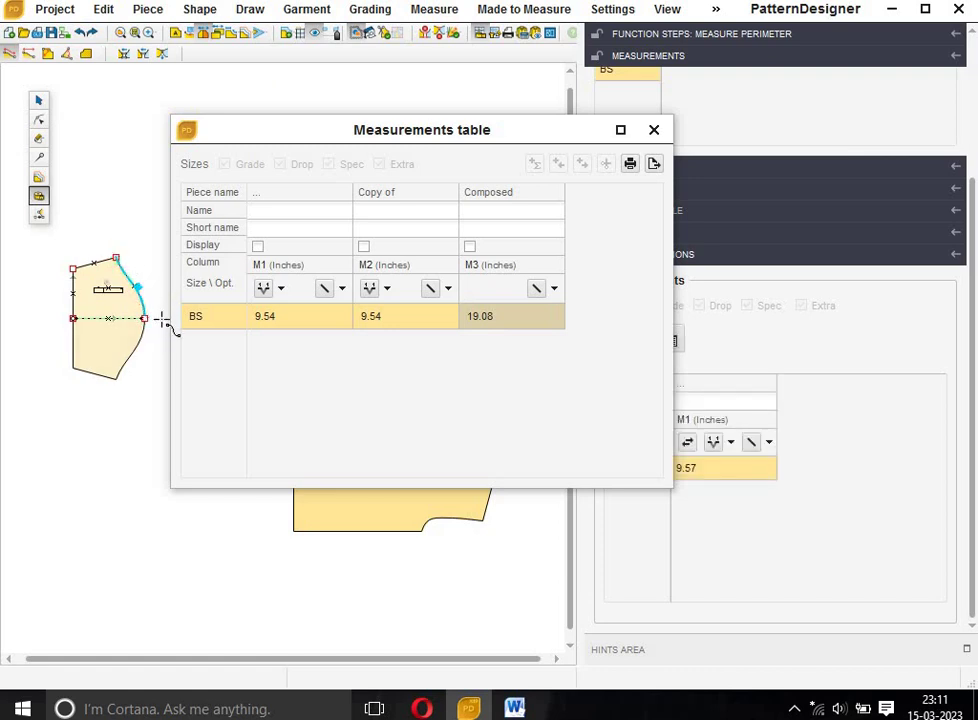
click(145, 318)
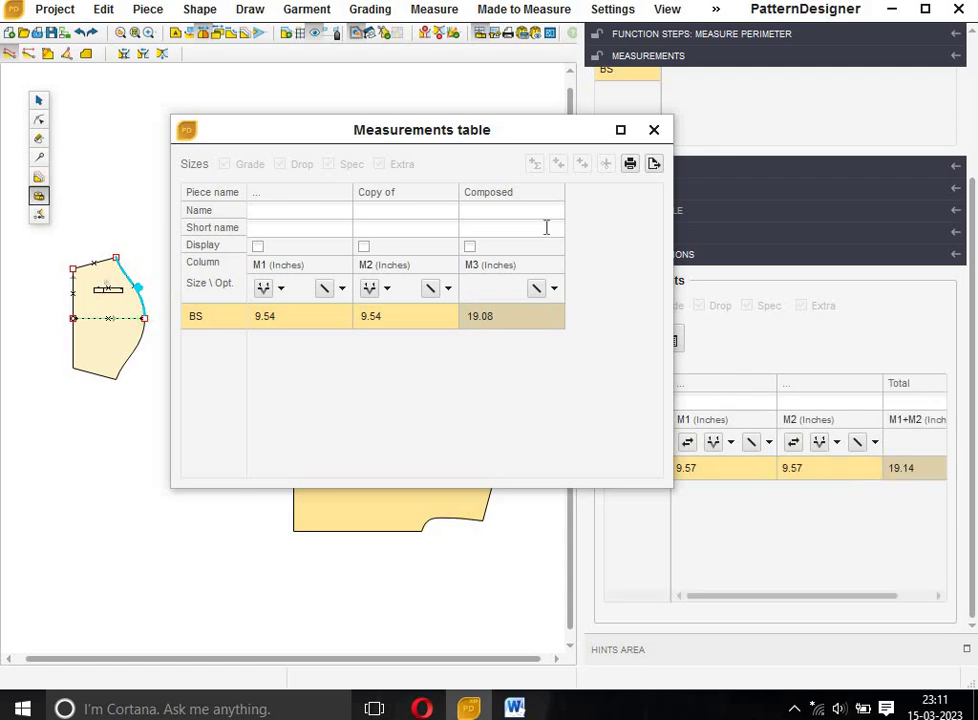
Widen the measurements table, check M6's formula, and add composed measure M7 totalling 19.14
drag(552, 145, 365, 159)
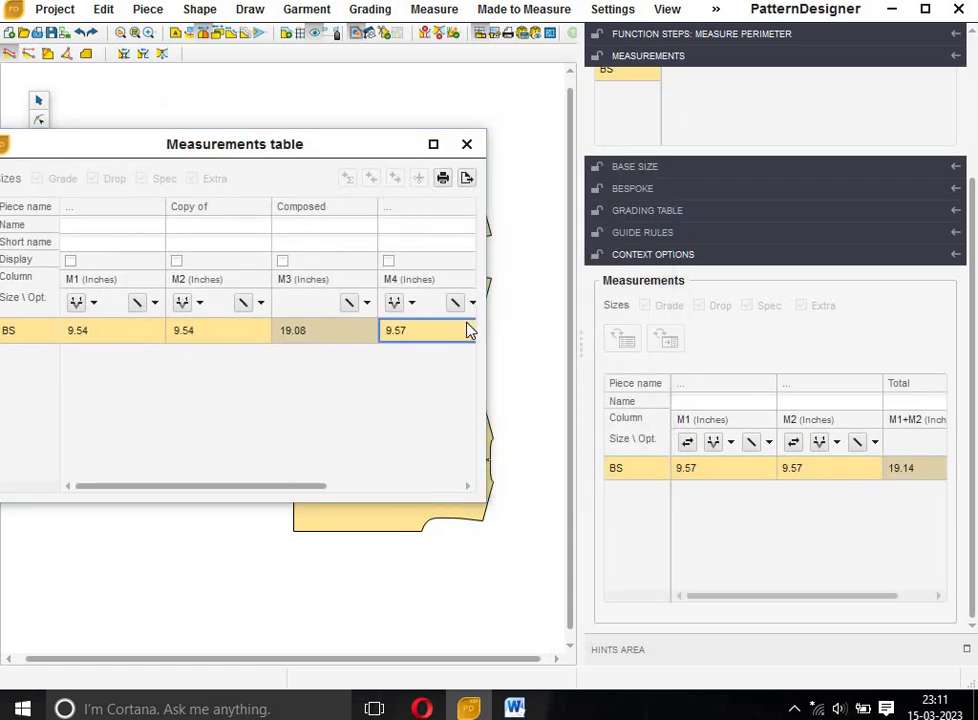
drag(489, 338, 796, 328)
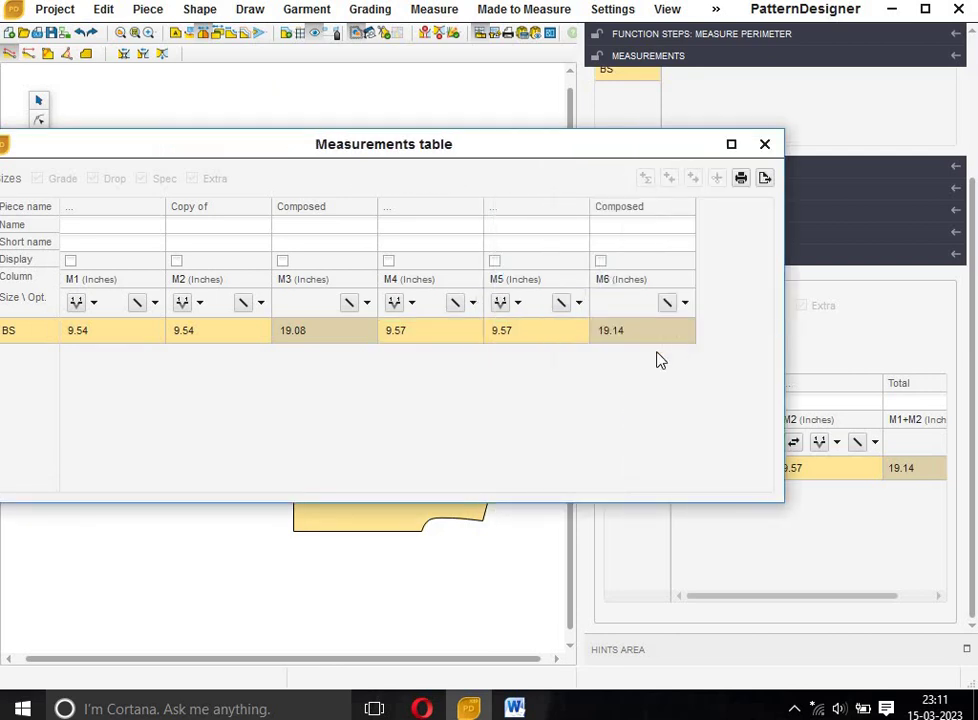
click(622, 338)
click(308, 339)
click(640, 345)
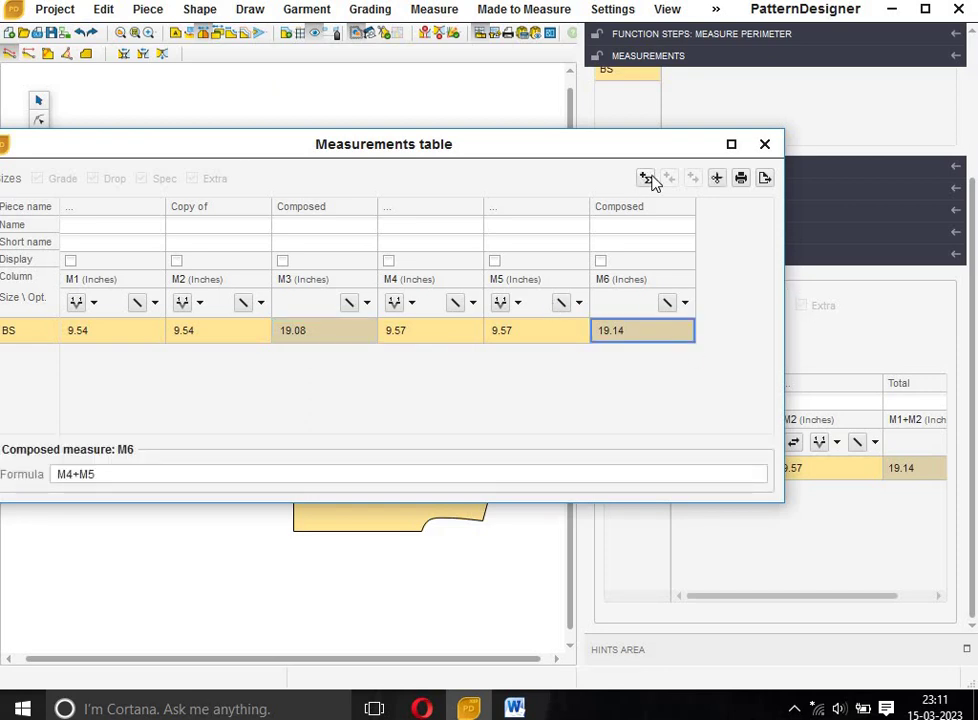
click(646, 178)
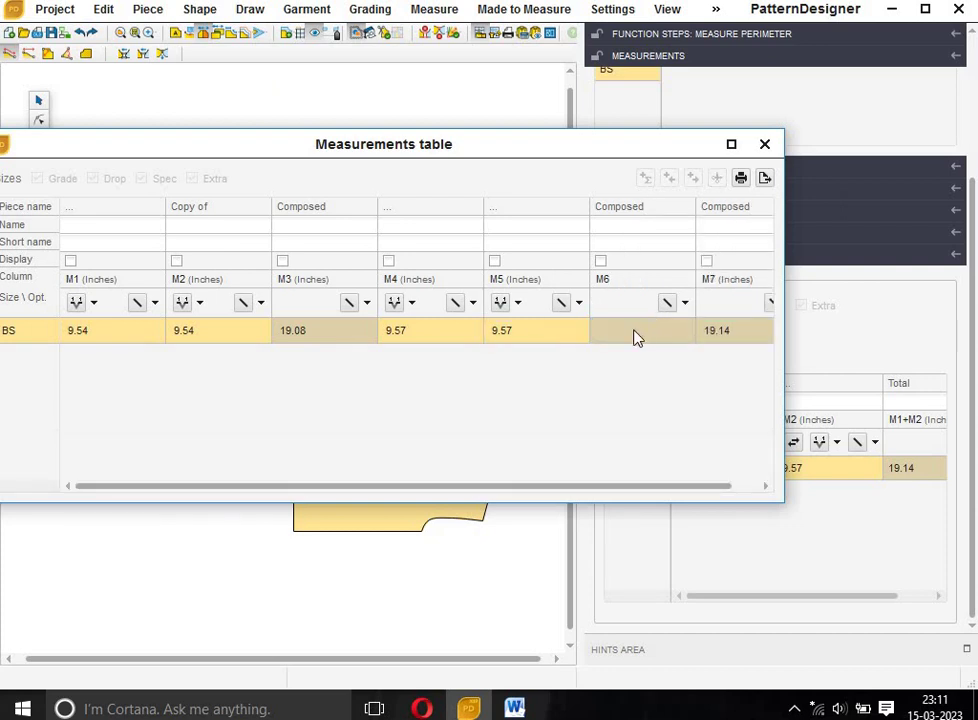
click(633, 337)
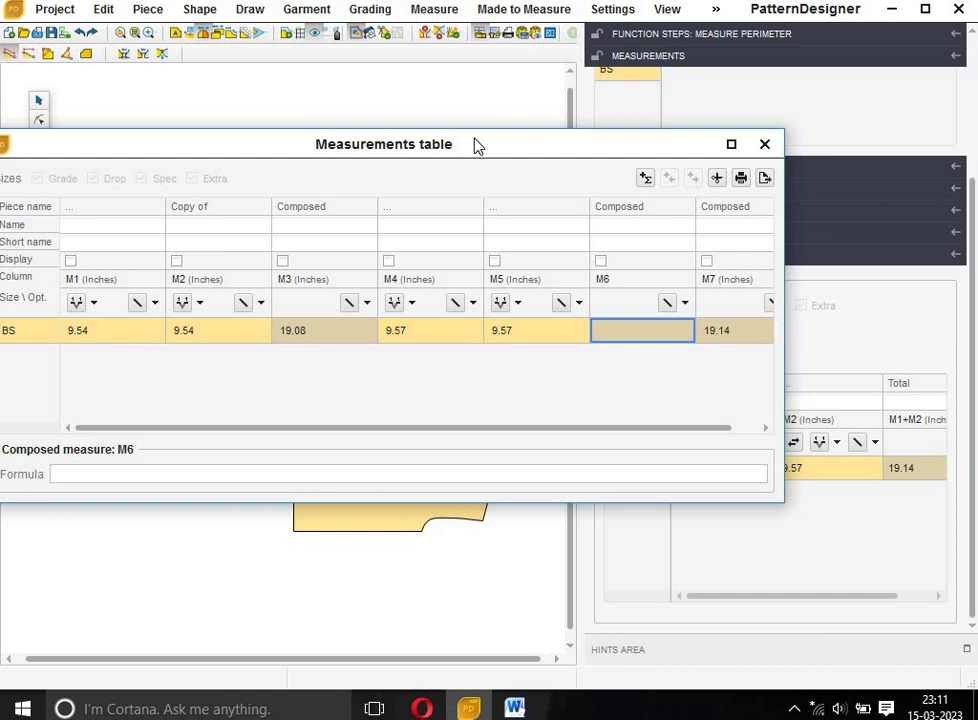
Enter M3-M7 as the formula for composed measure M6 in the Measurements table
drag(477, 144, 970, 61)
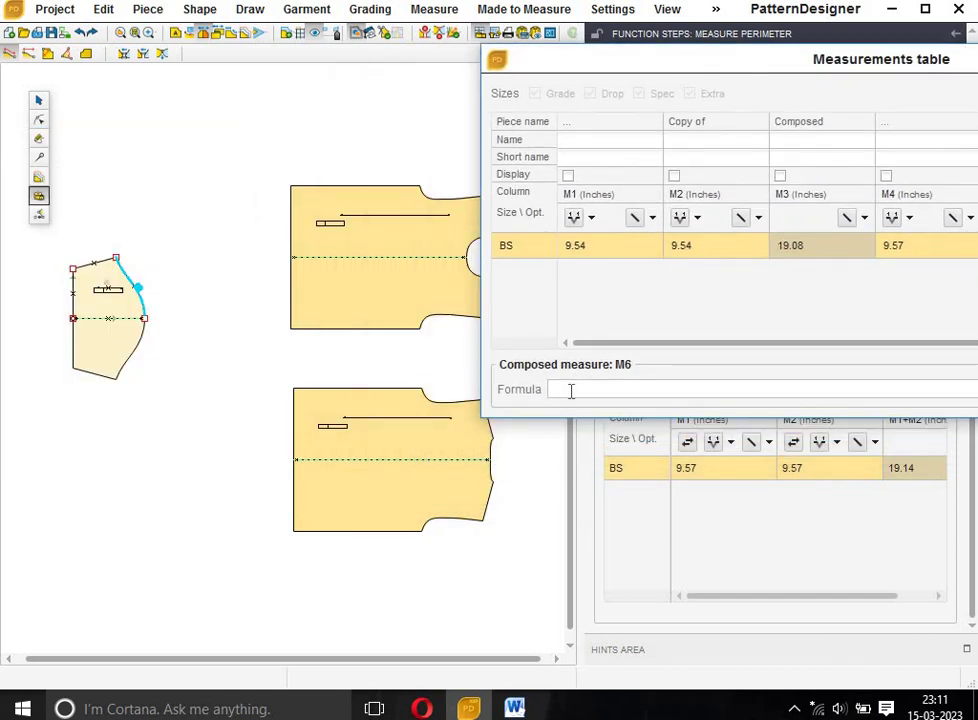
click(570, 390)
text(M3-M7)
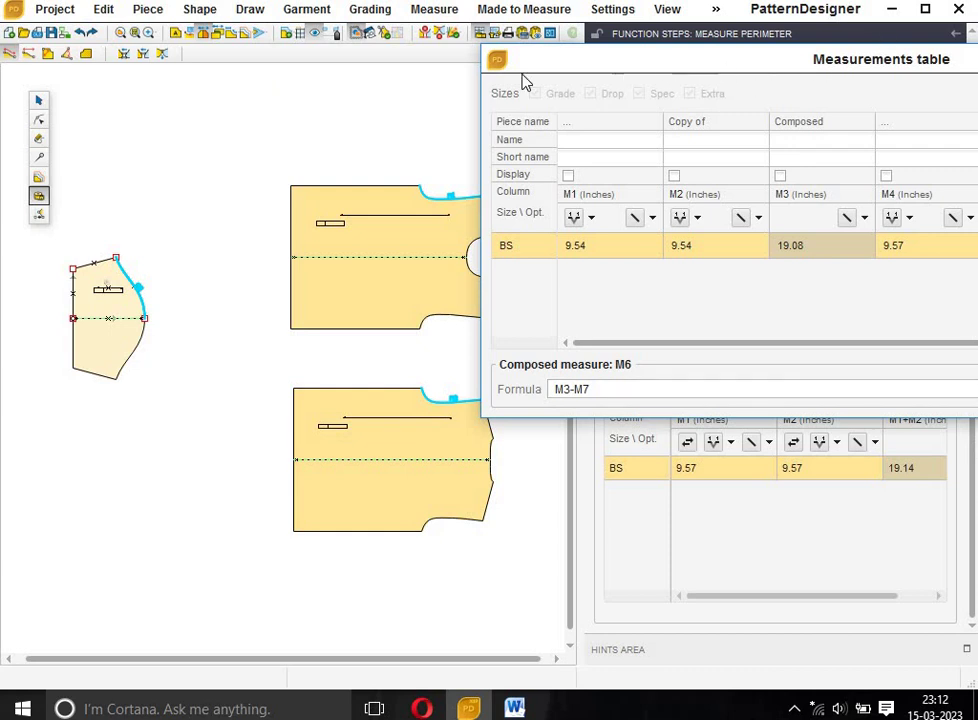
drag(750, 85, 275, 96)
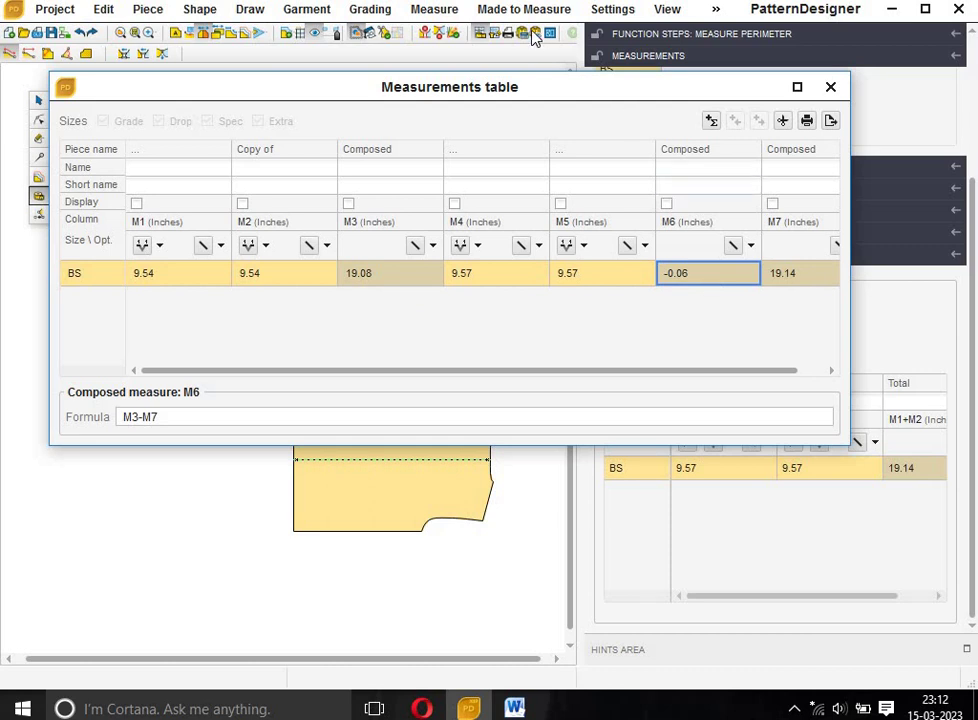
Select the sleeve cap's top point and nudge it down until M6 reads -0.20
drag(546, 87, 727, 226)
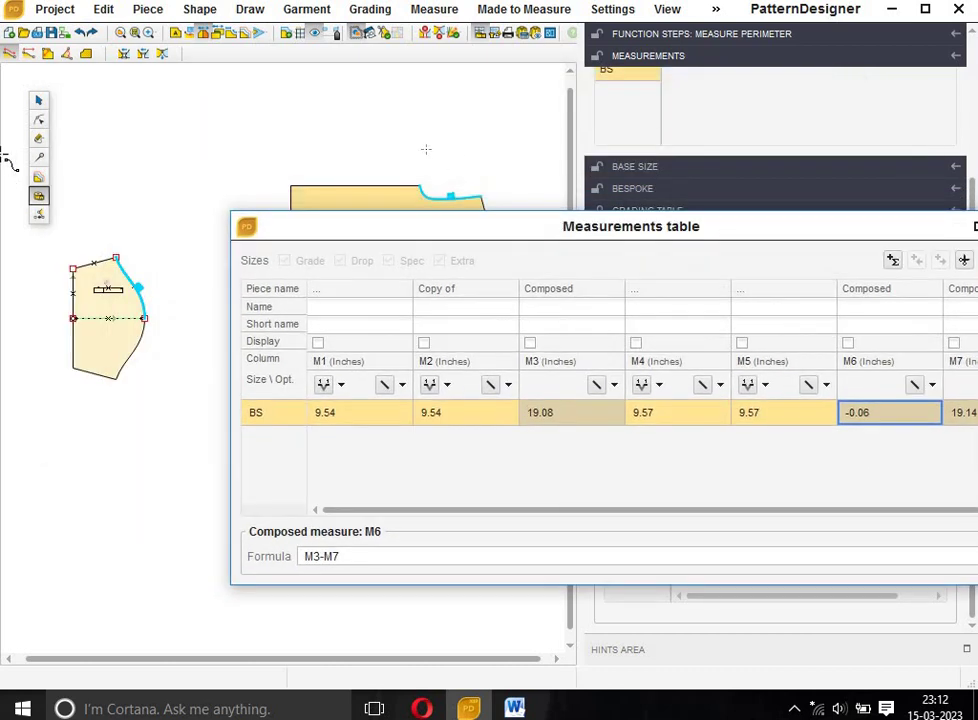
click(39, 119)
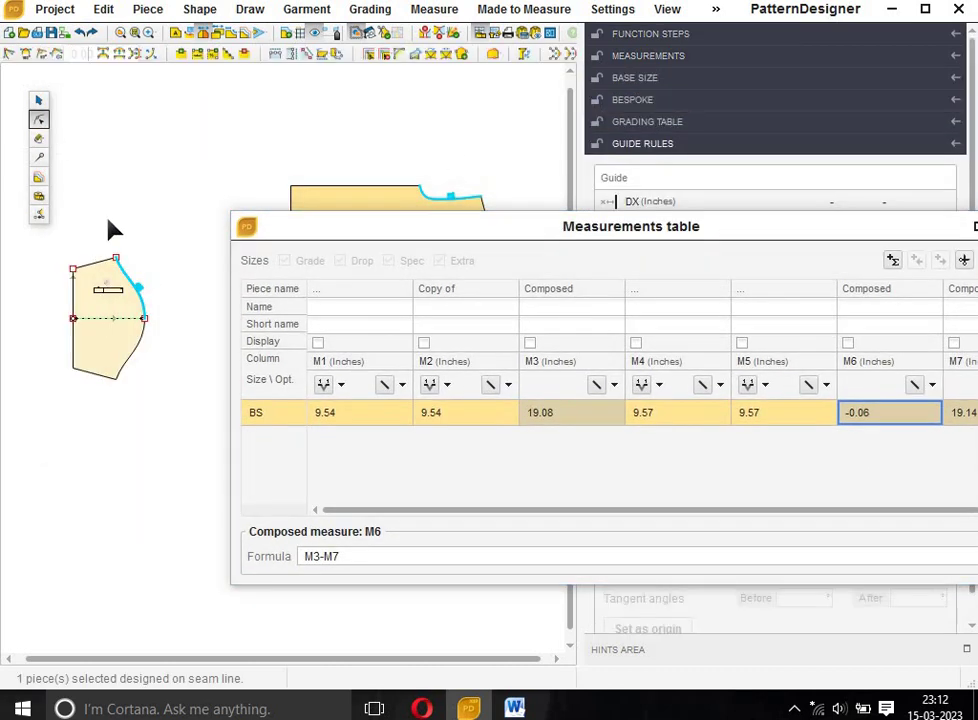
drag(108, 220, 138, 288)
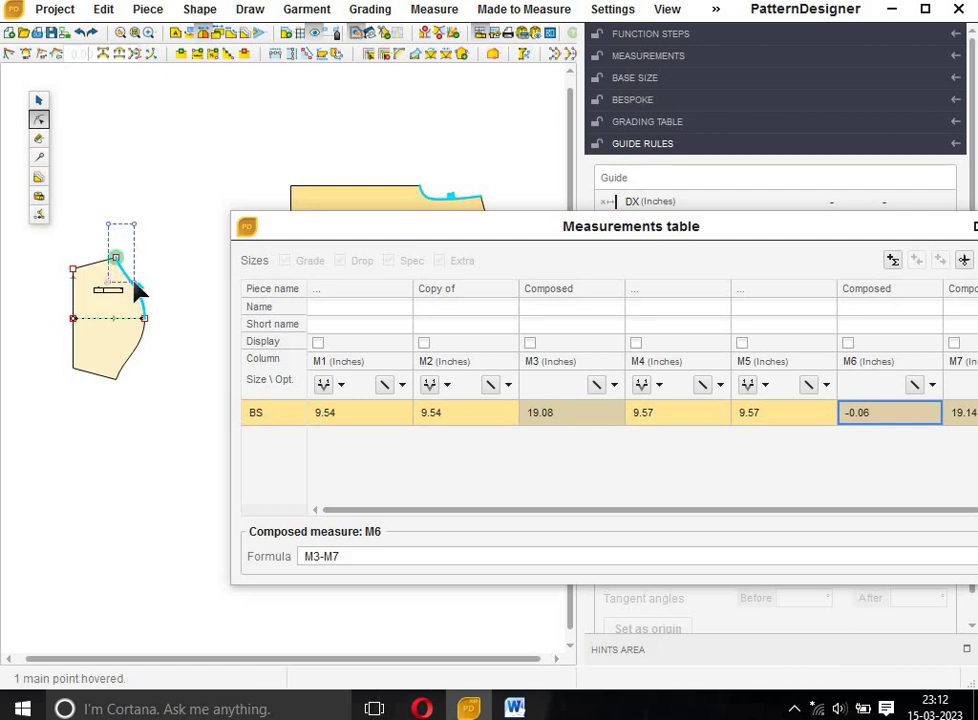
scroll(140, 288, up, 2)
scroll(142, 286, up, 2)
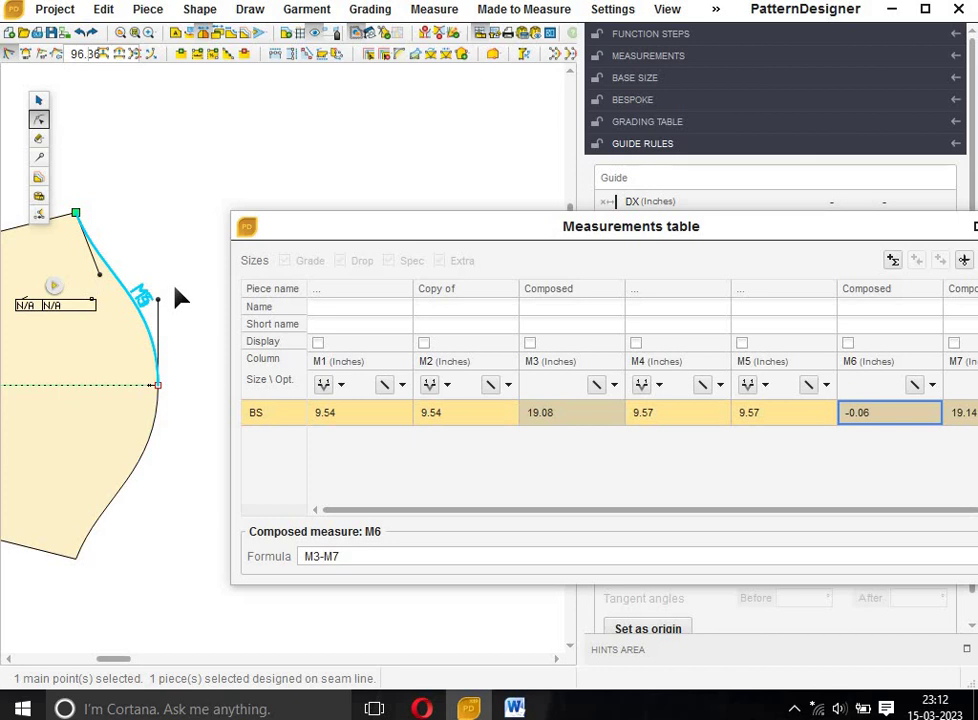
key(Down)
key(Down)
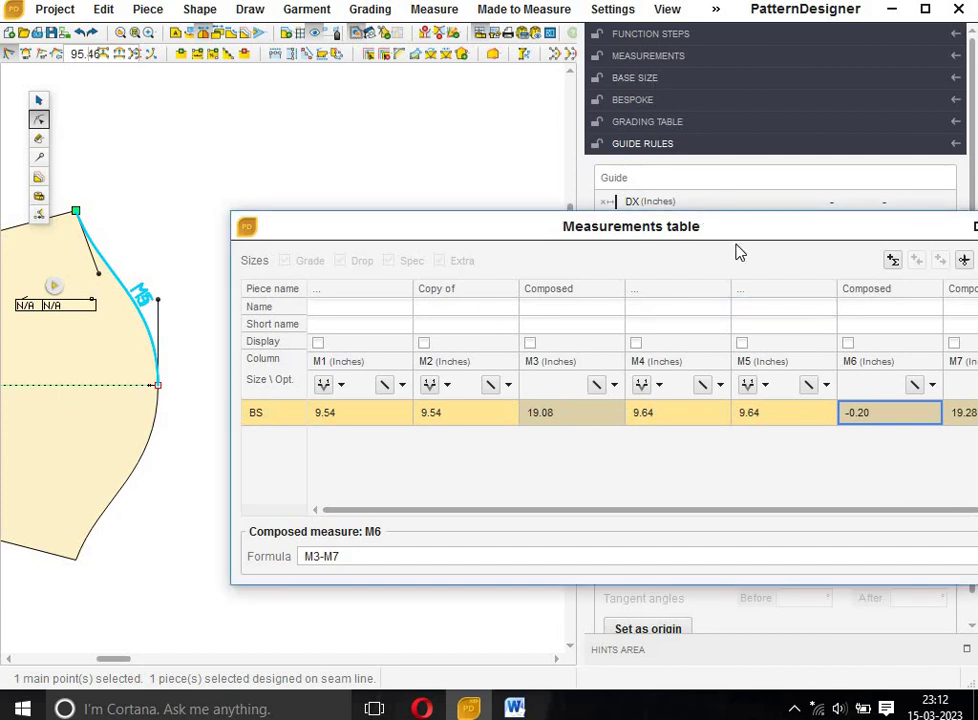
drag(560, 226, 120, 166)
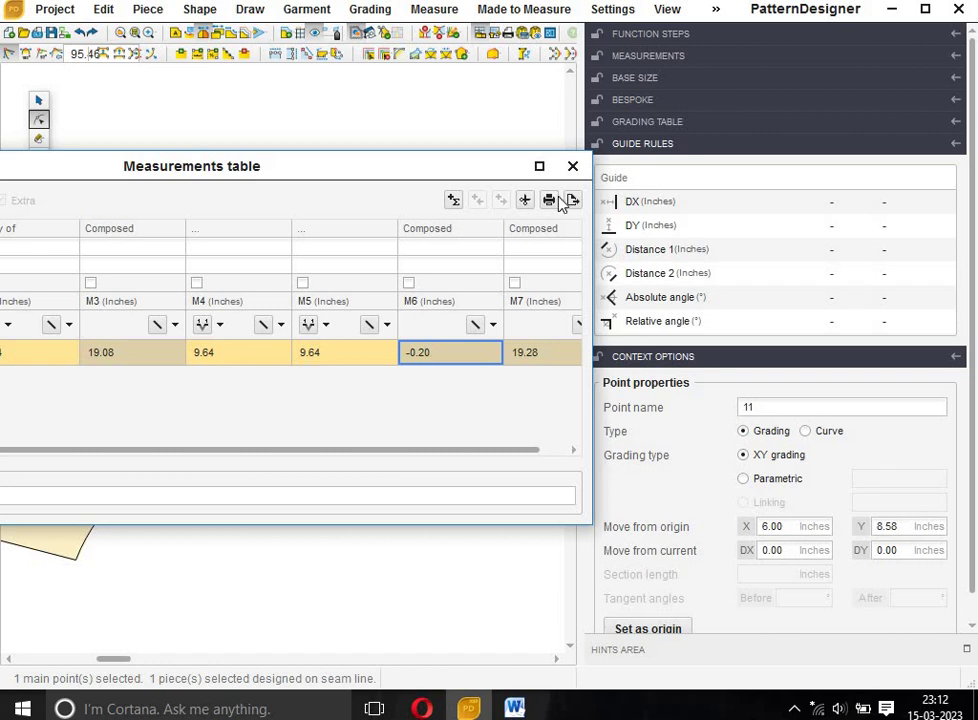
Close the measurements table, zoom out, and shift the sleeve slightly up and right
click(572, 166)
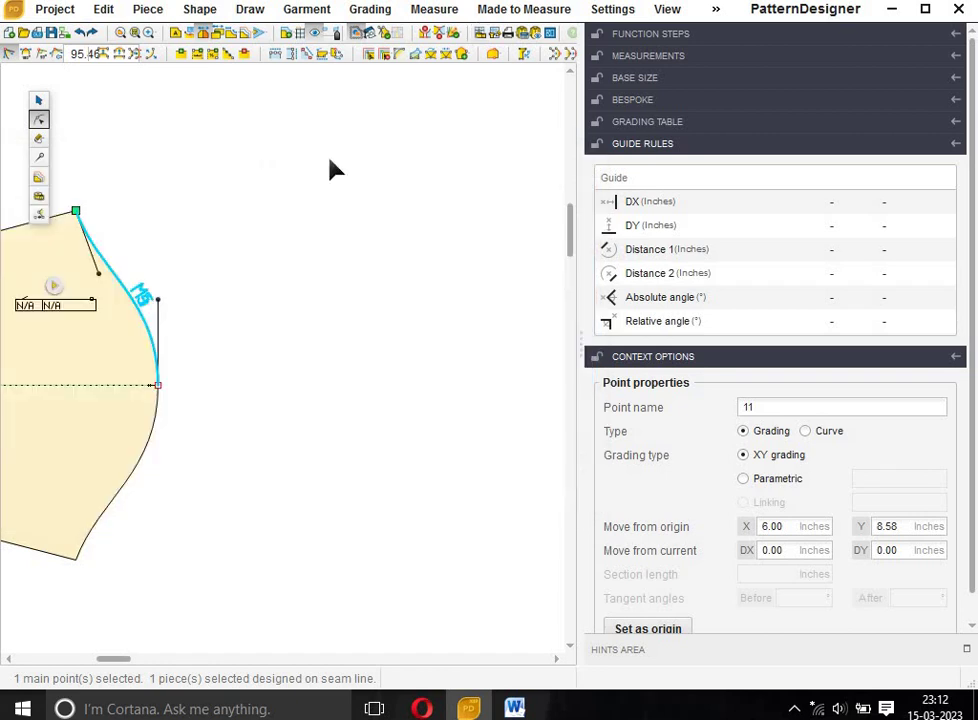
click(134, 32)
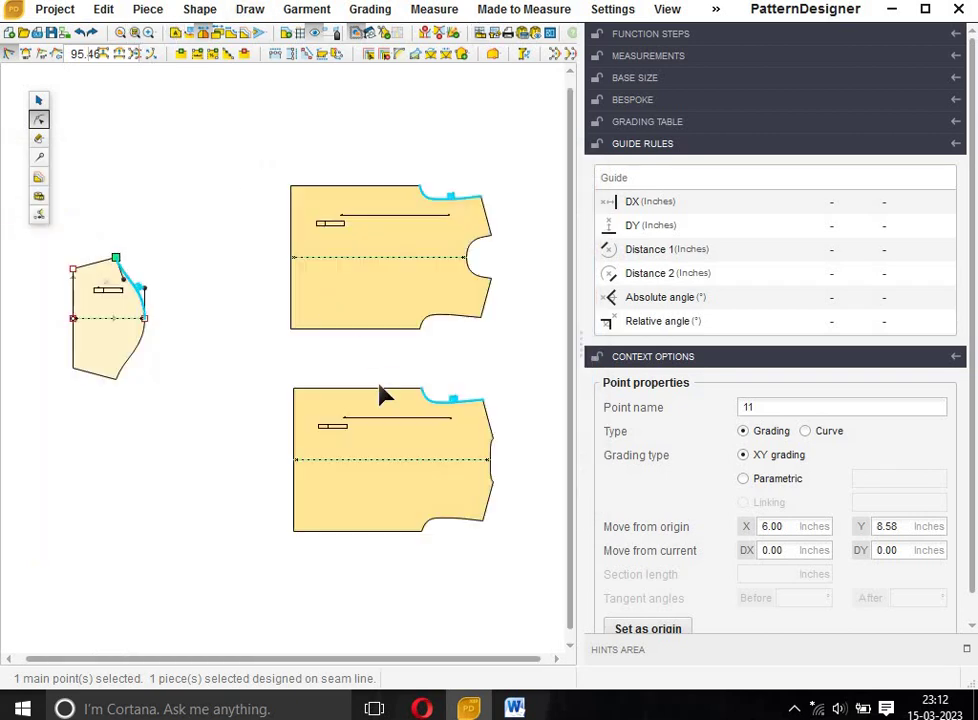
click(158, 336)
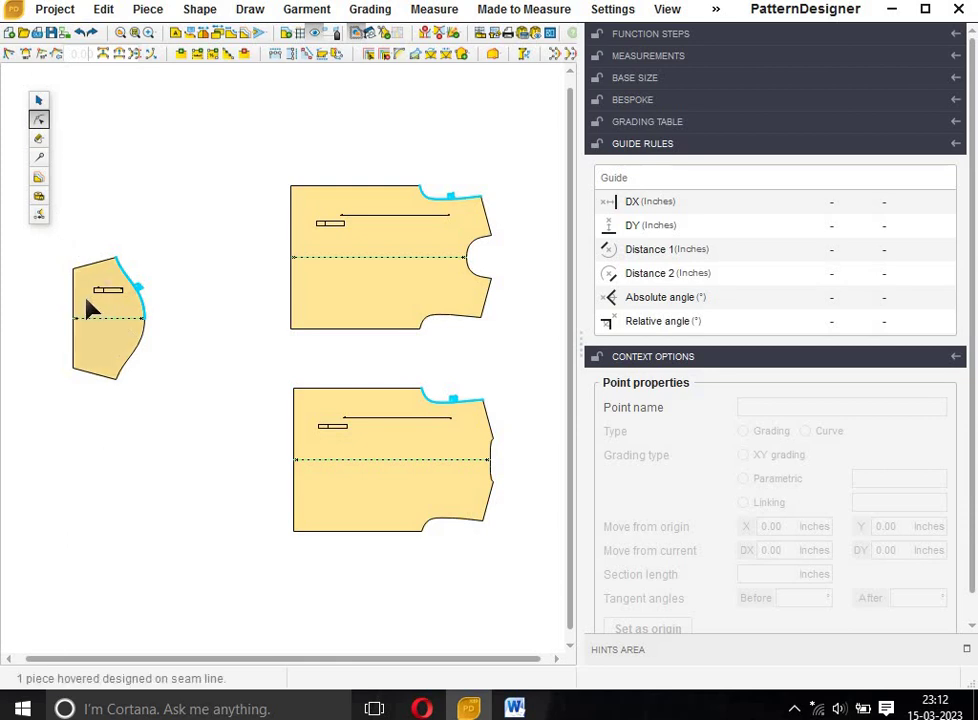
click(39, 100)
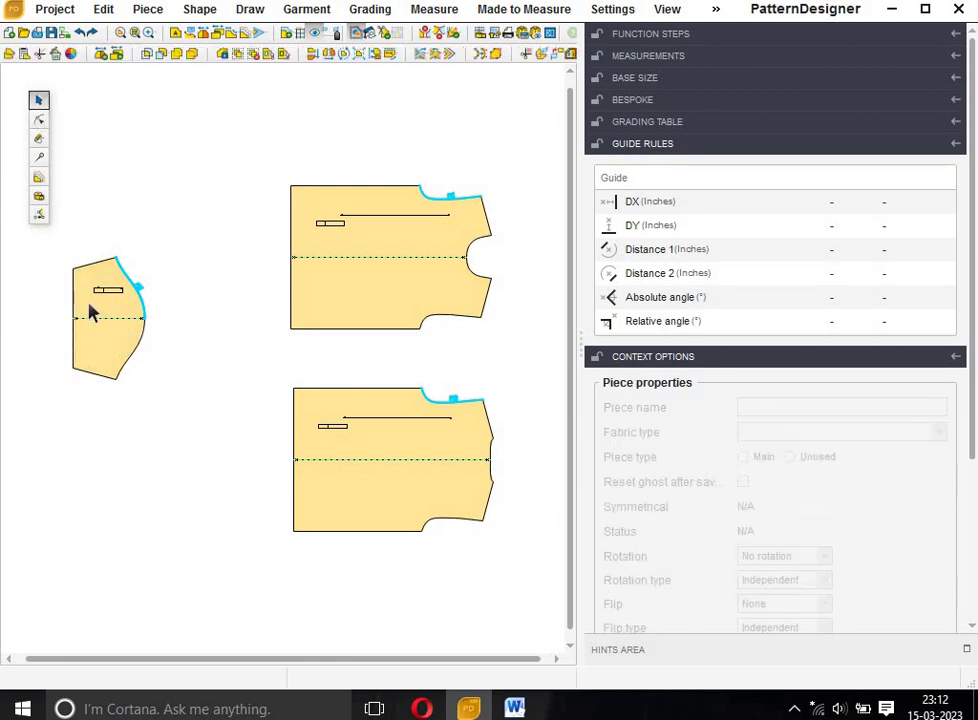
drag(91, 312, 113, 280)
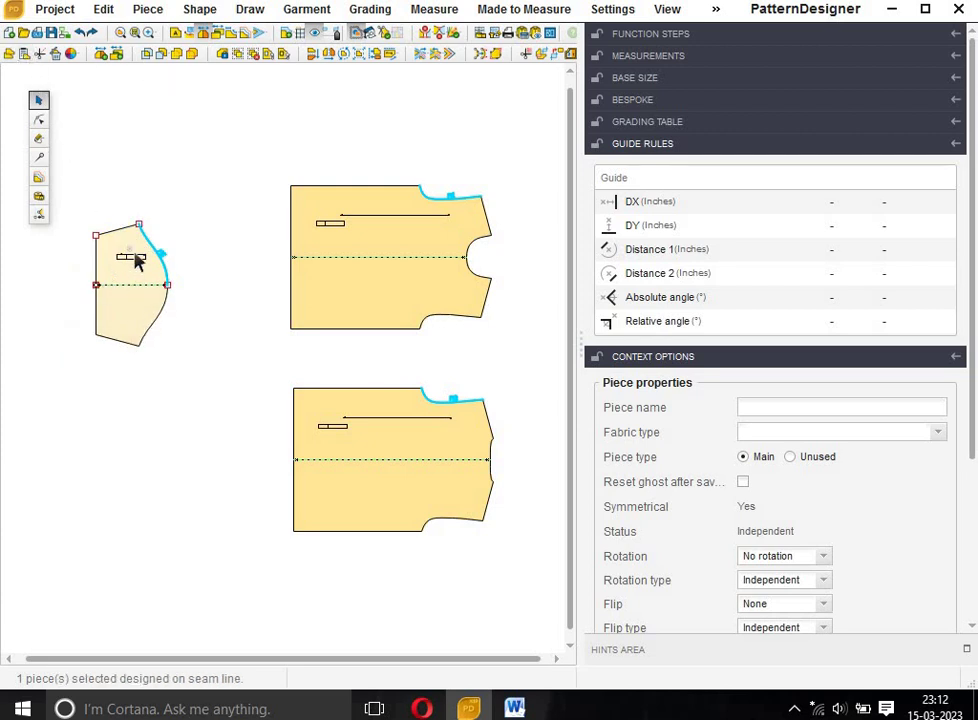
Add a seam allowance to the sleeve, the upper bodice and the lower bodice pieces
click(197, 32)
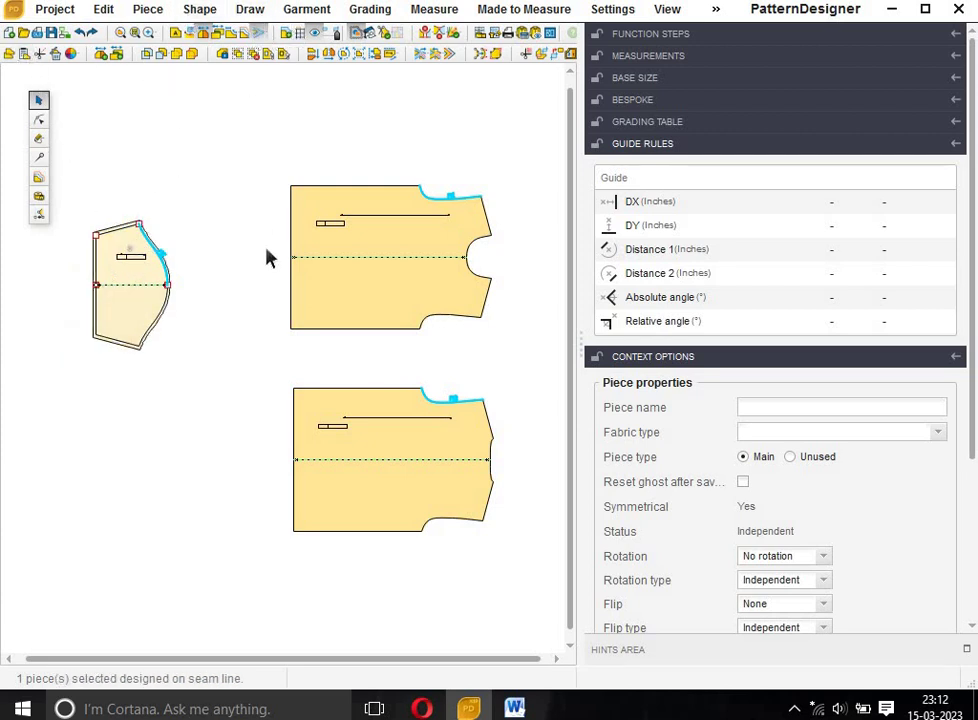
click(372, 222)
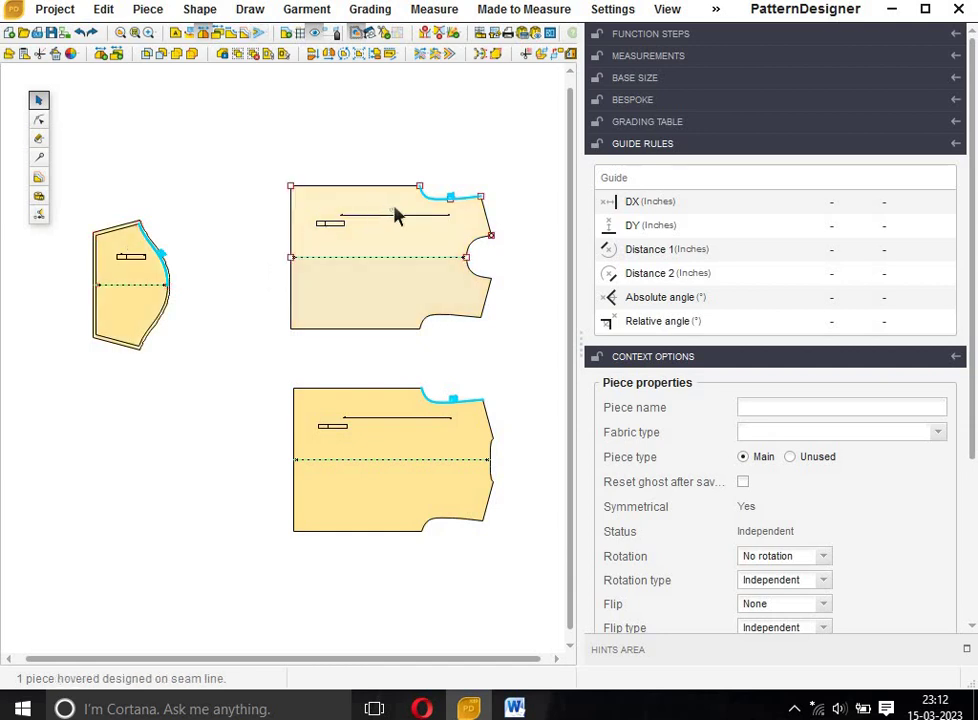
click(263, 35)
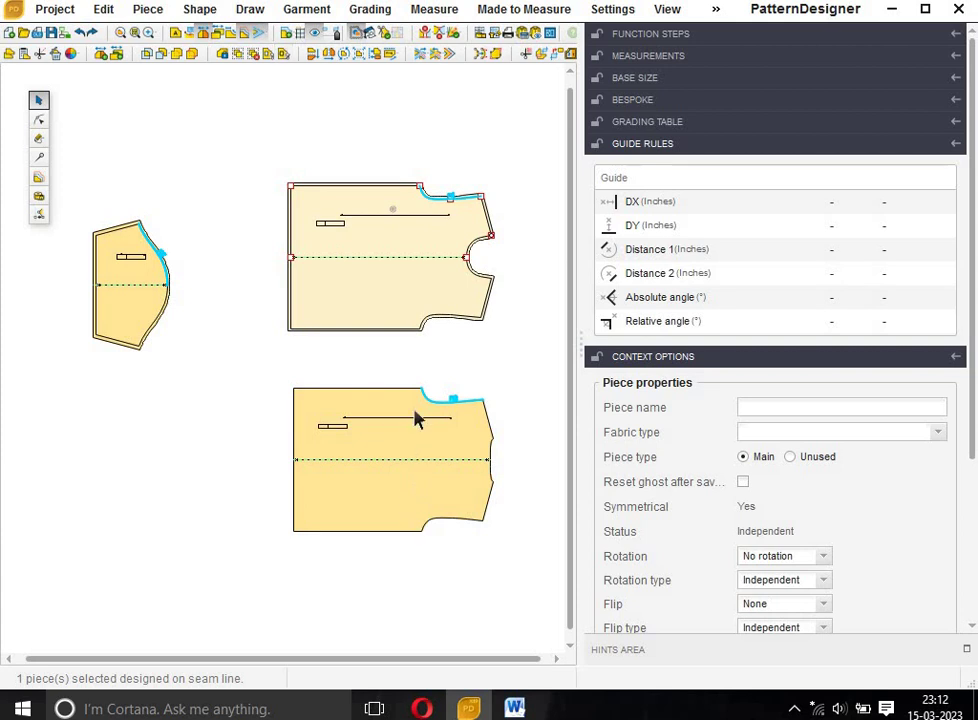
click(410, 412)
click(258, 33)
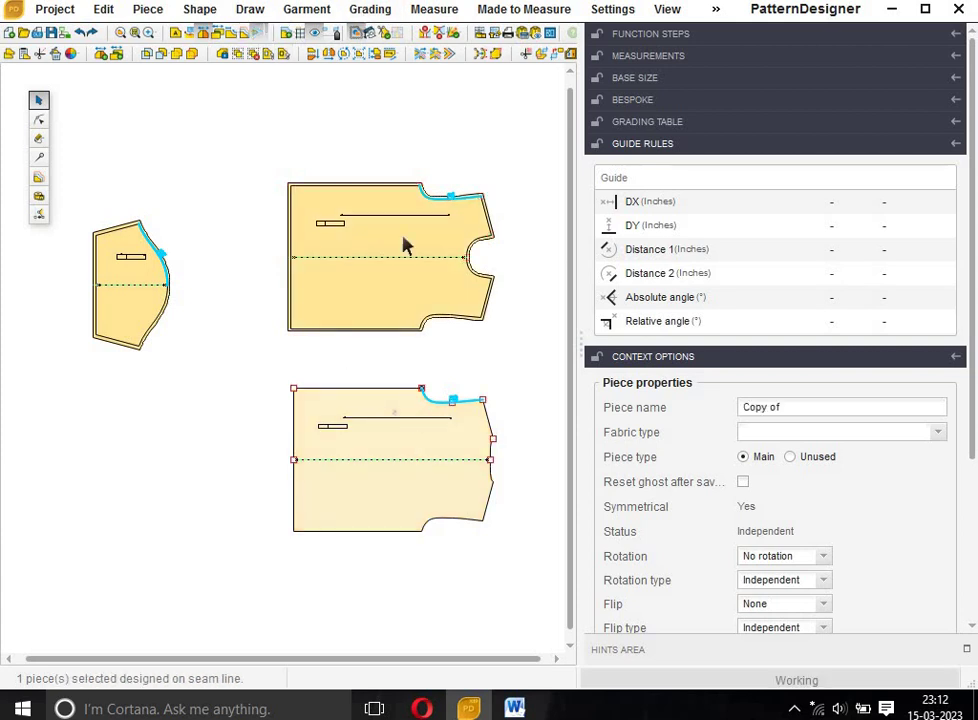
click(349, 381)
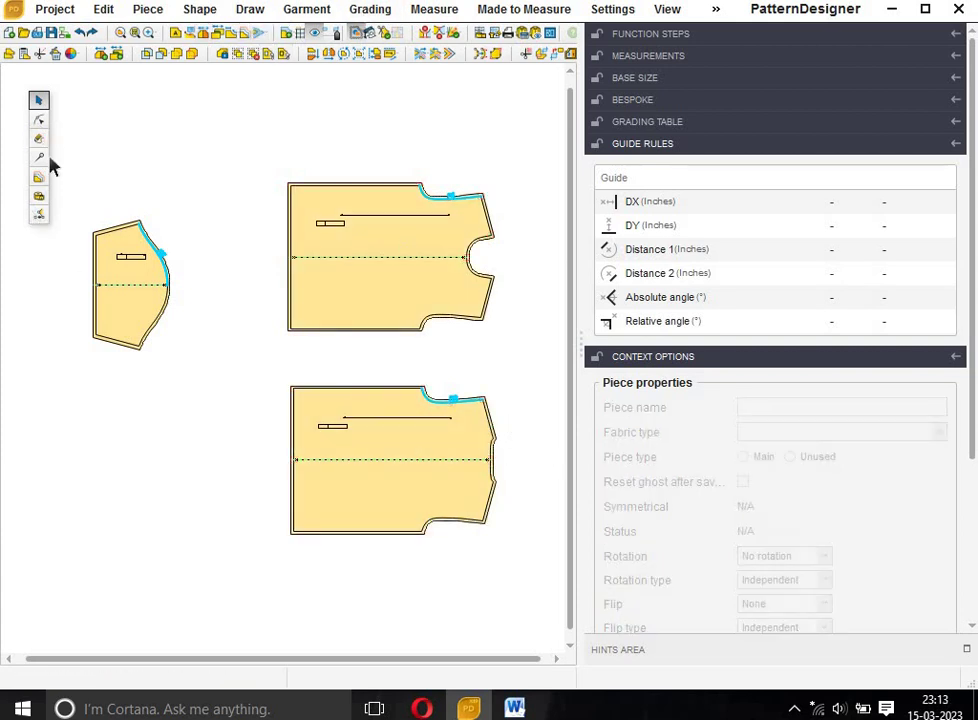
Set the sleeve's left-edge seam allowance width to 1 inch
click(39, 157)
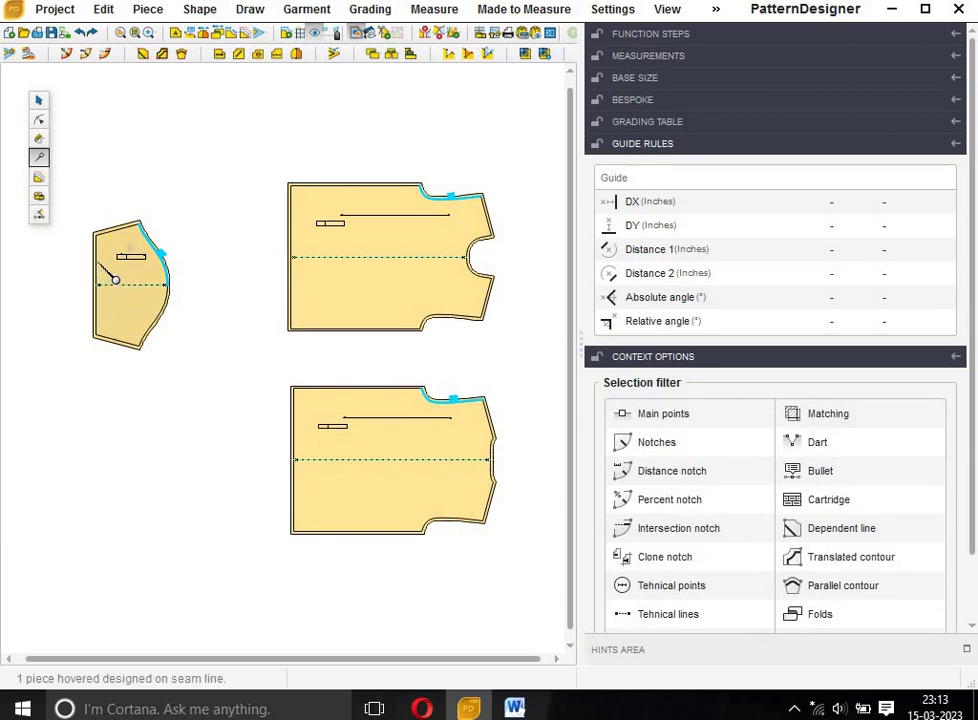
drag(116, 295, 72, 190)
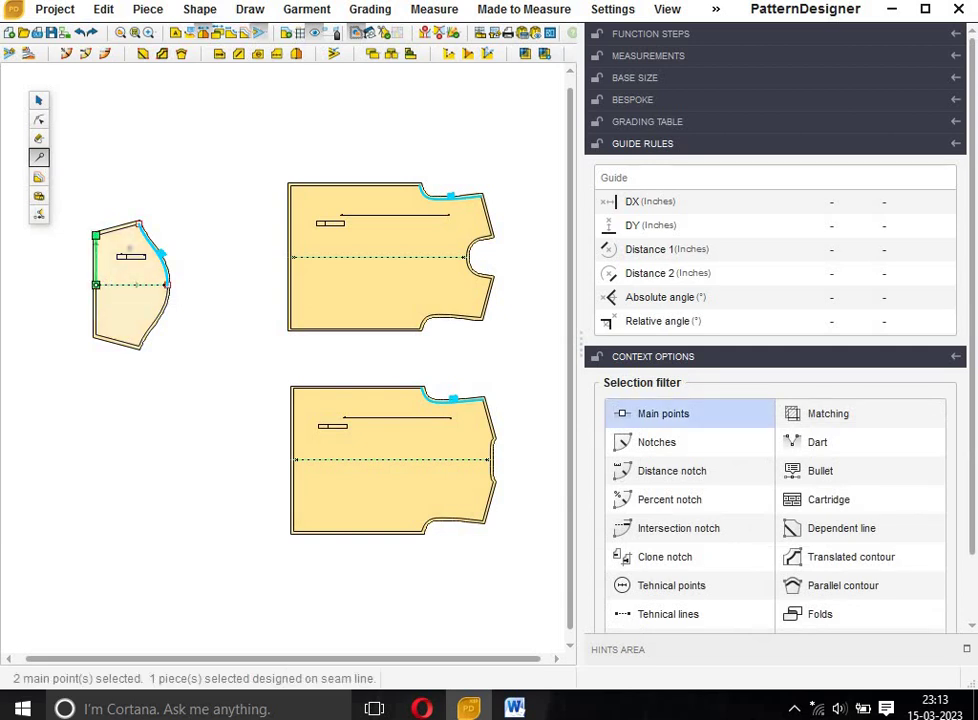
click(10, 55)
double_click(728, 267)
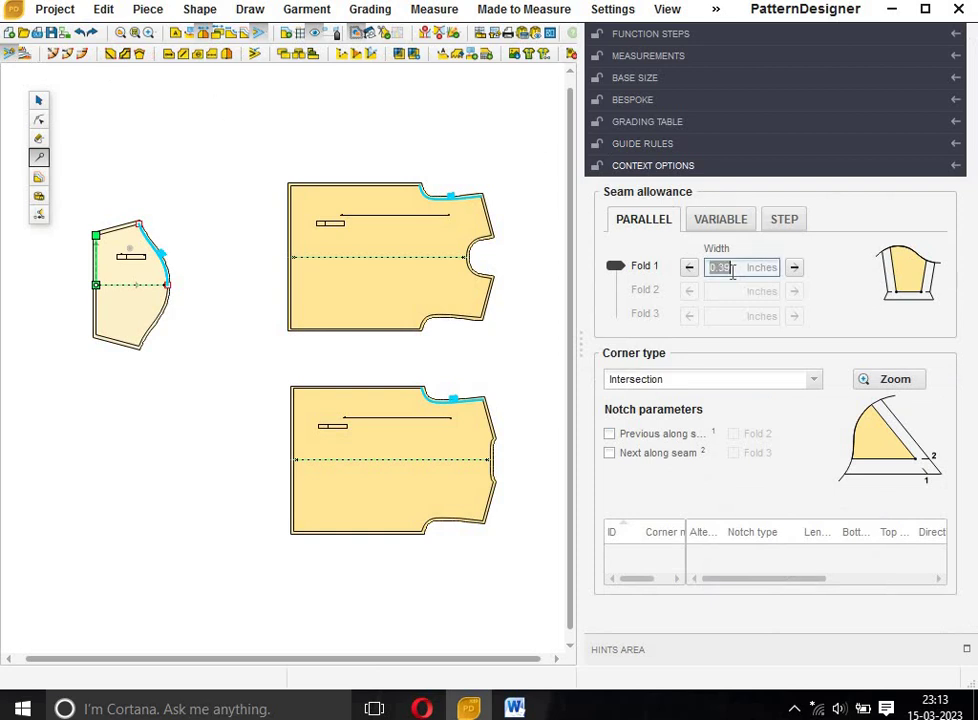
text(1)
key(Return)
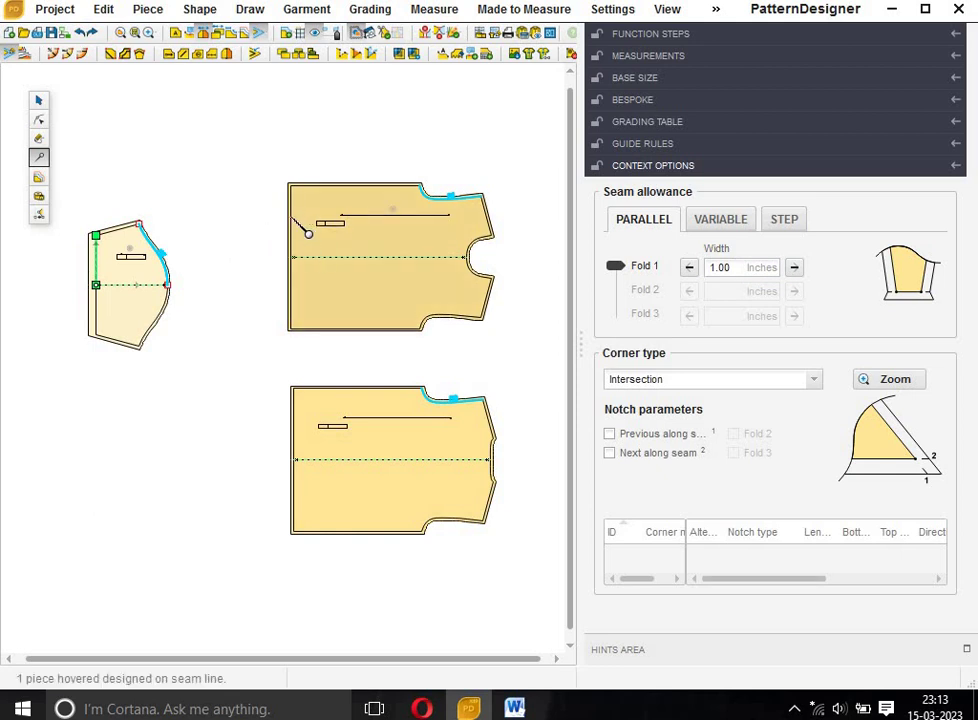
Set the left-edge seam allowance of both bodice pieces to 0.75 inch
click(293, 220)
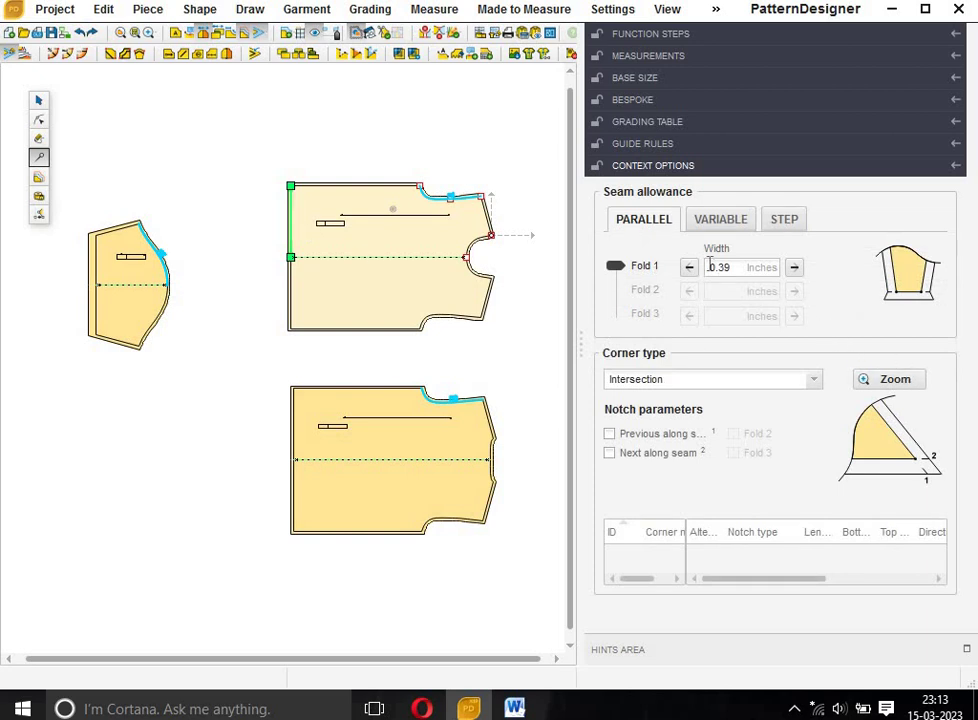
drag(709, 267, 744, 267)
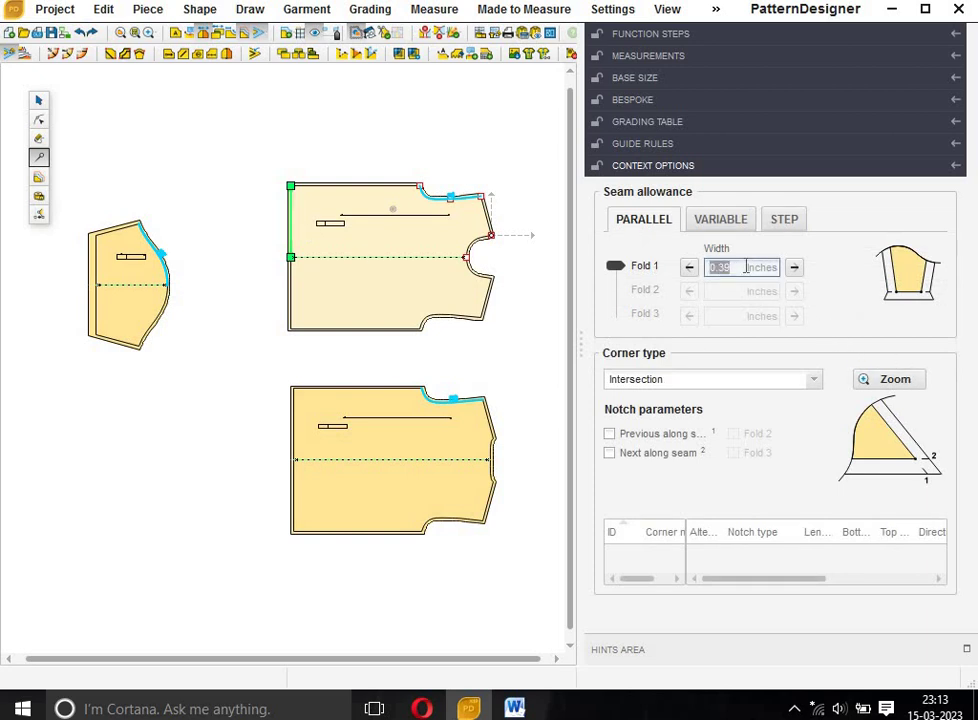
key(BackSpace)
key(Return)
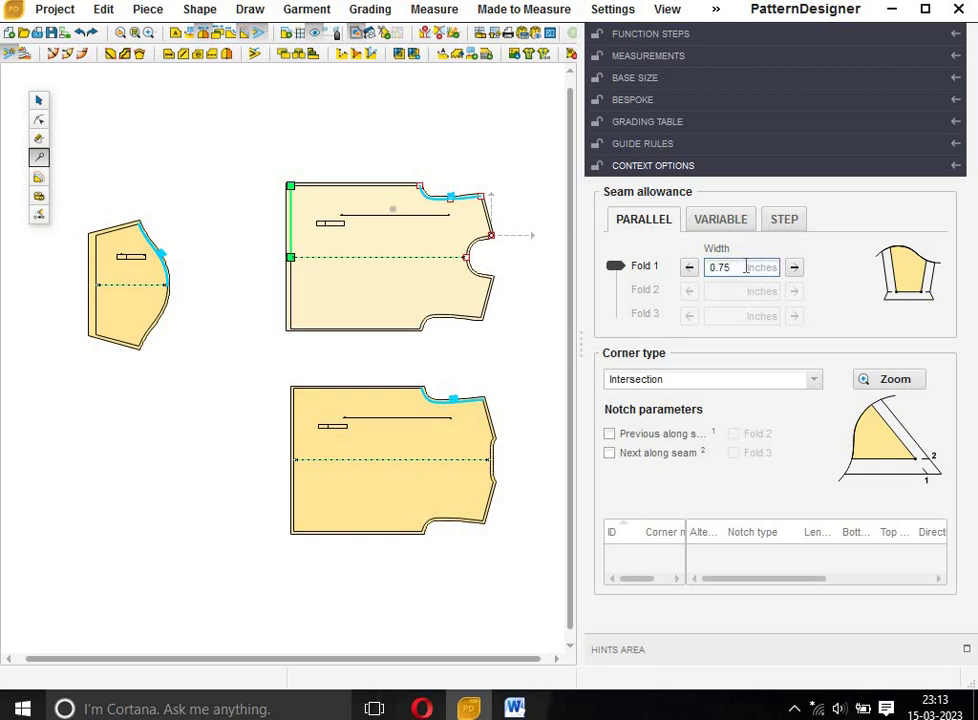
click(300, 412)
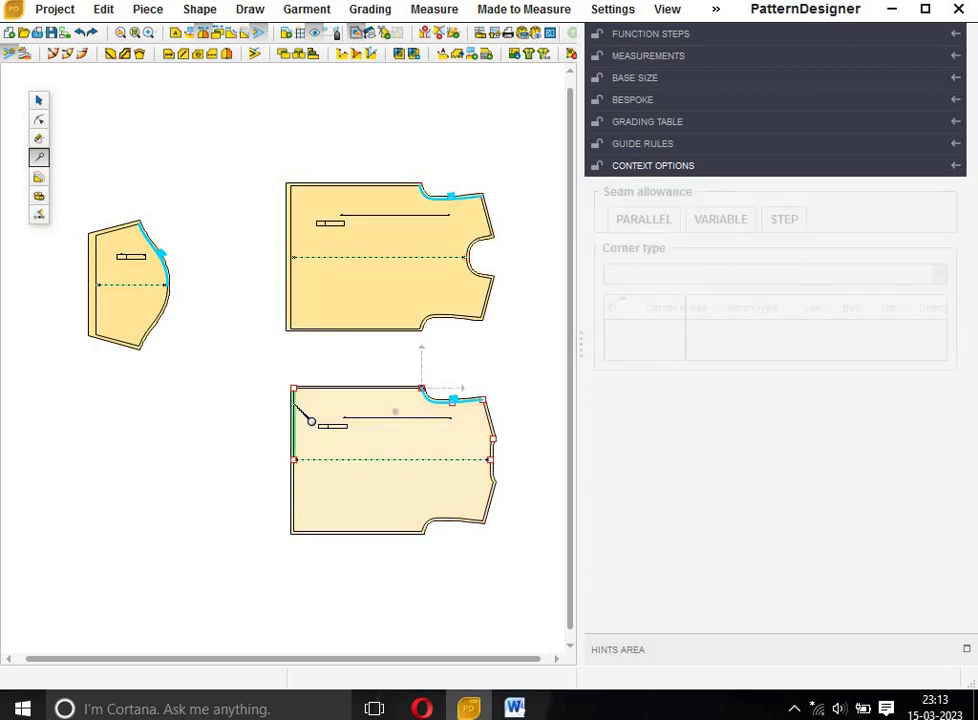
double_click(726, 264)
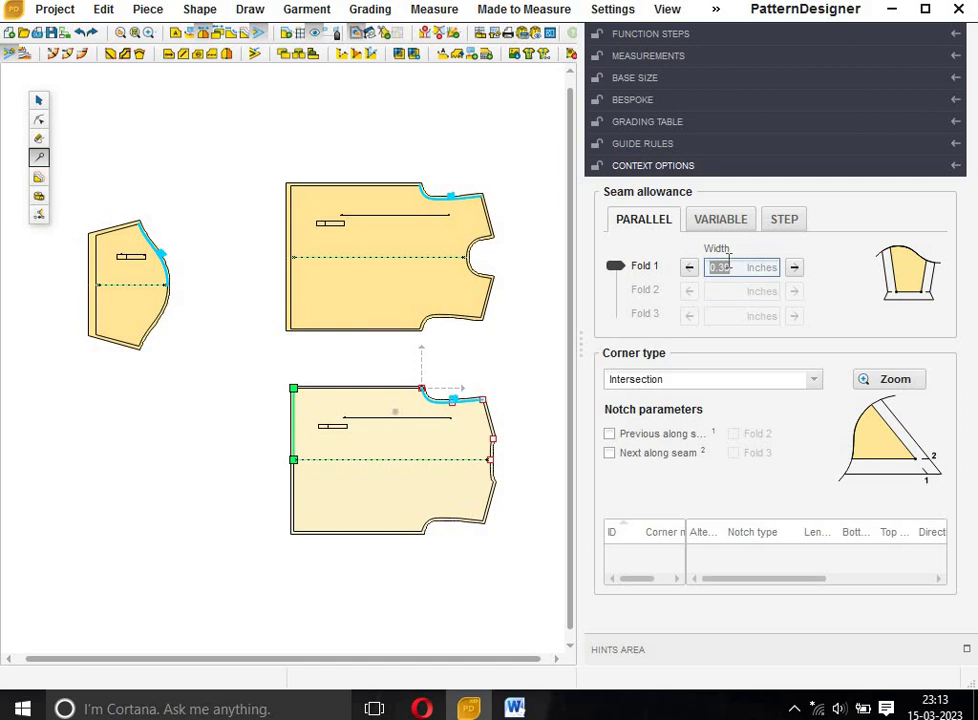
key(BackSpace)
key(Return)
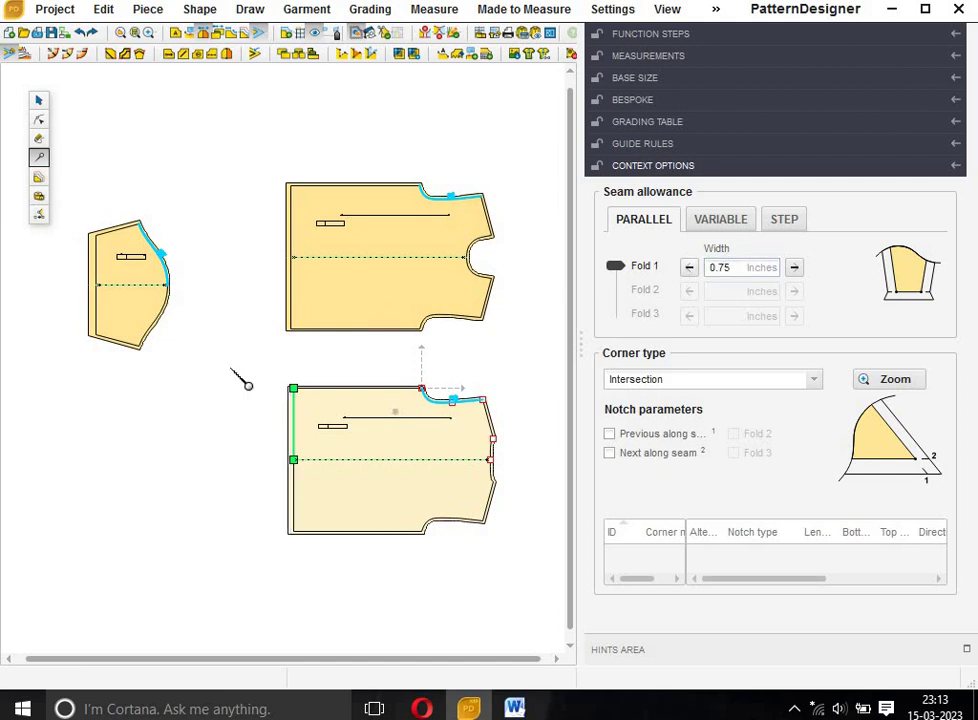
Give the sleeve's top-left corner the Previous symmetry corner type, then return to piece selection
click(106, 246)
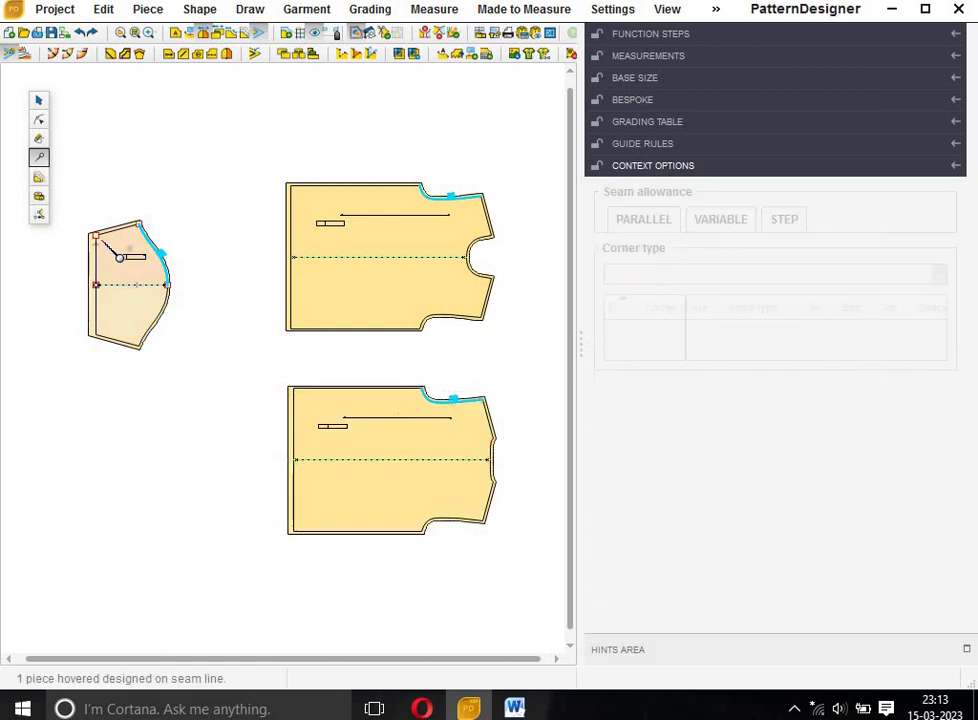
click(95, 236)
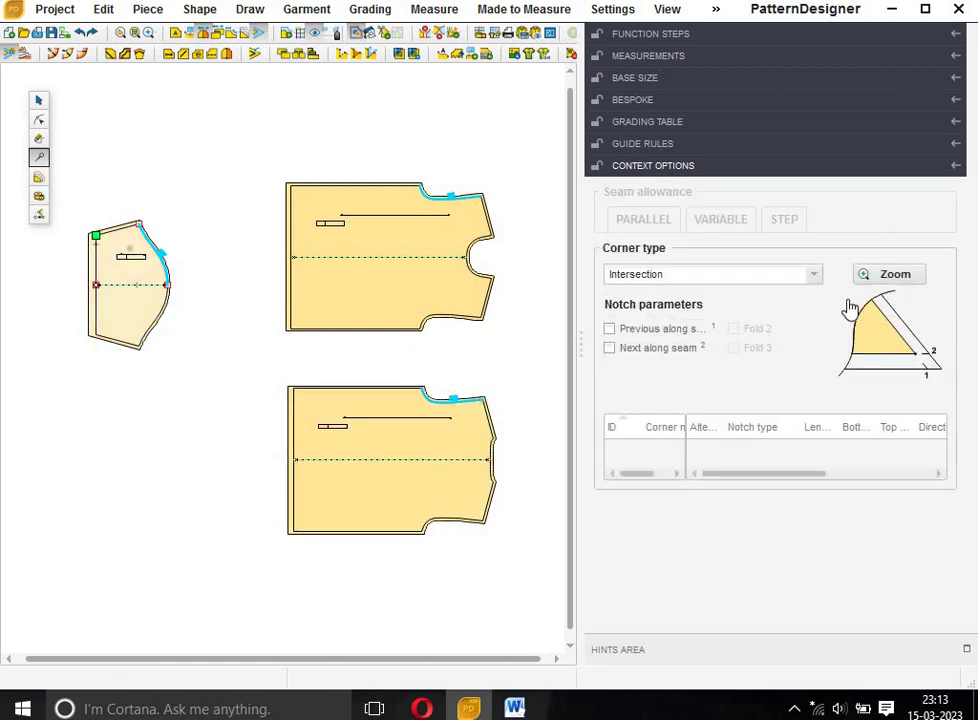
click(811, 277)
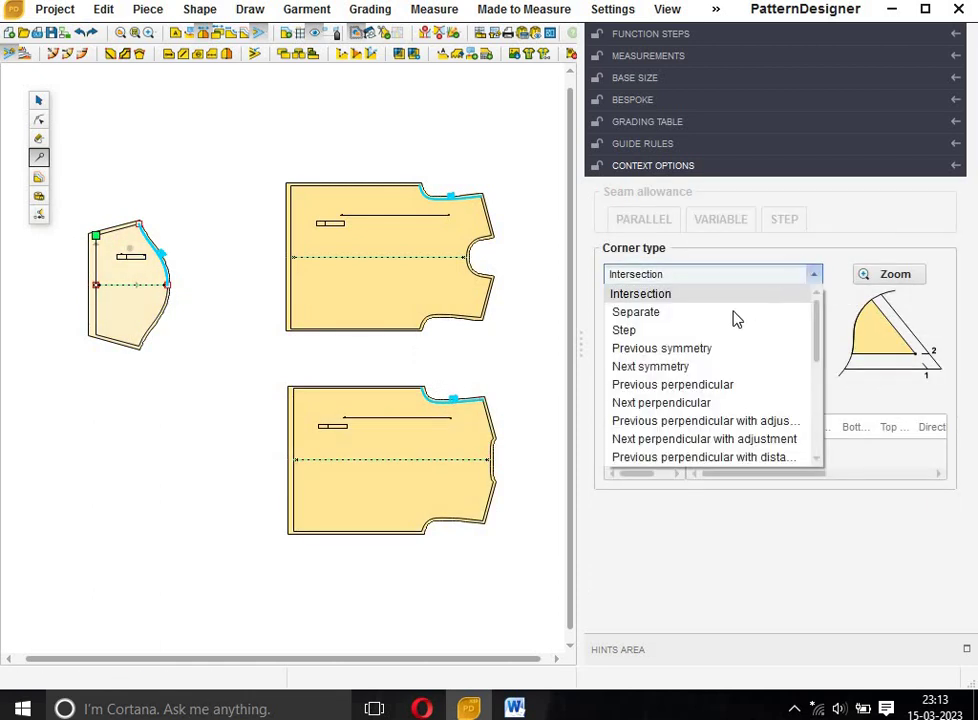
click(690, 348)
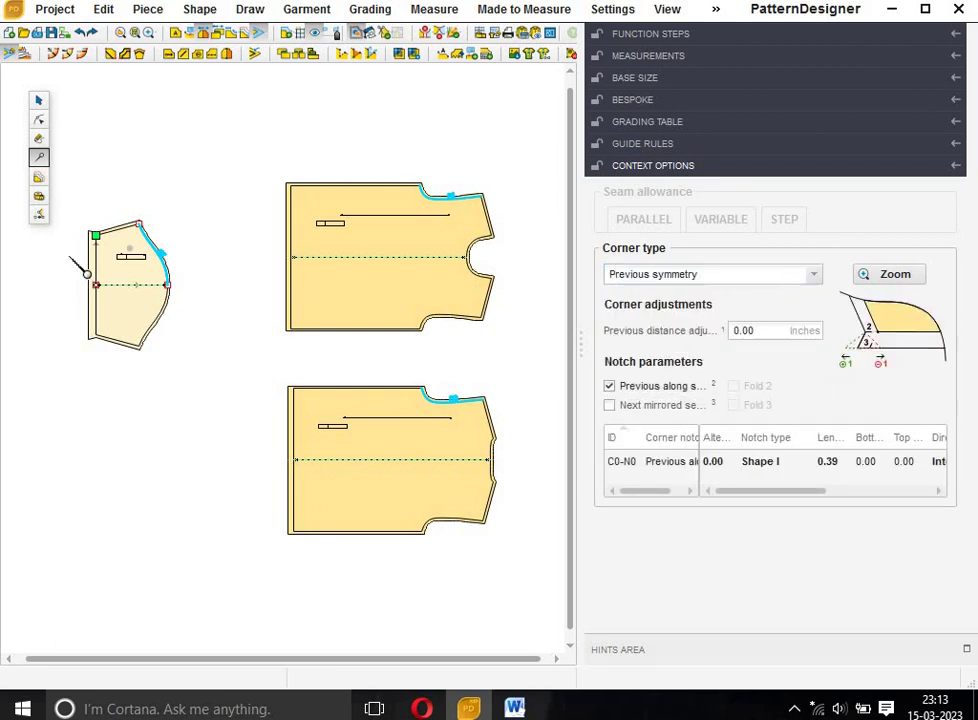
scroll(80, 258, up, 2)
scroll(251, 280, down, 2)
scroll(305, 284, down, 2)
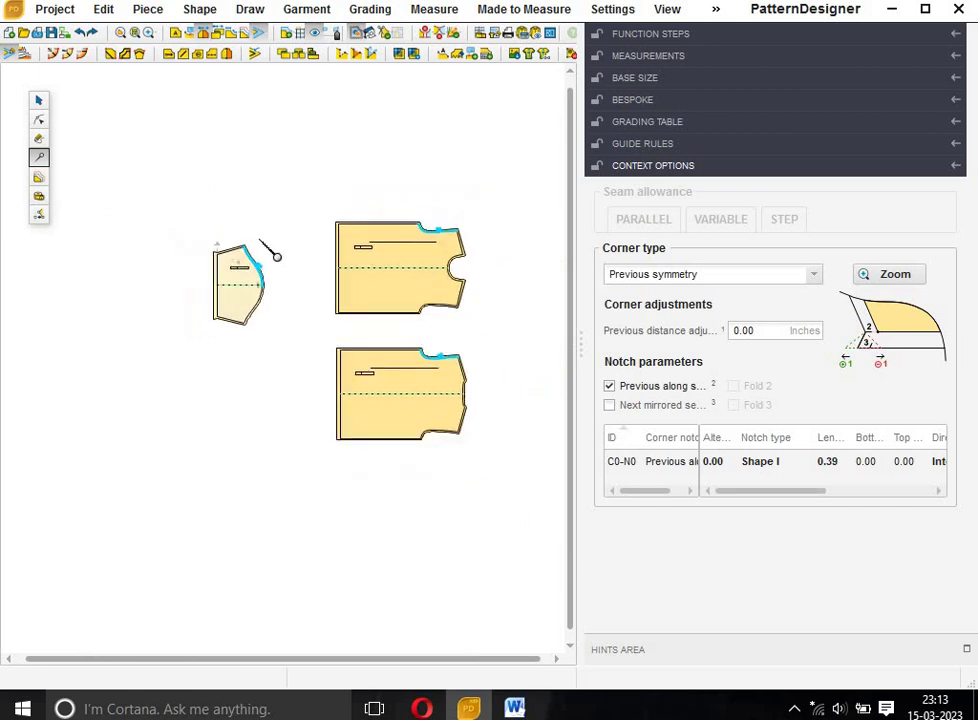
click(39, 100)
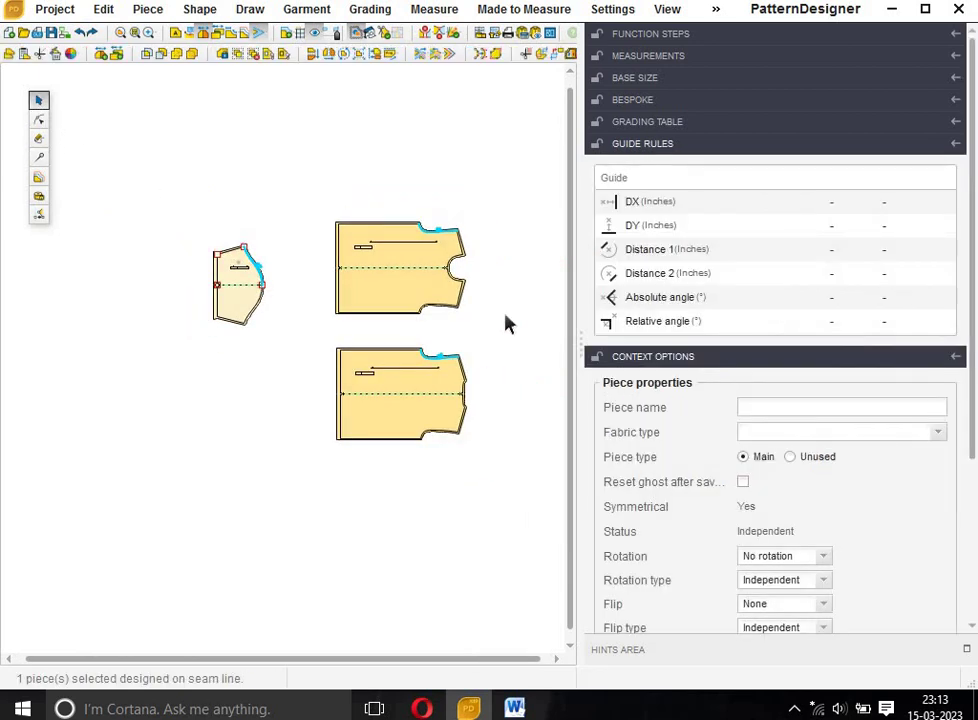
Name the front piece FRONT CUT-1 and the back piece BACK CUT-1
click(410, 253)
click(761, 407)
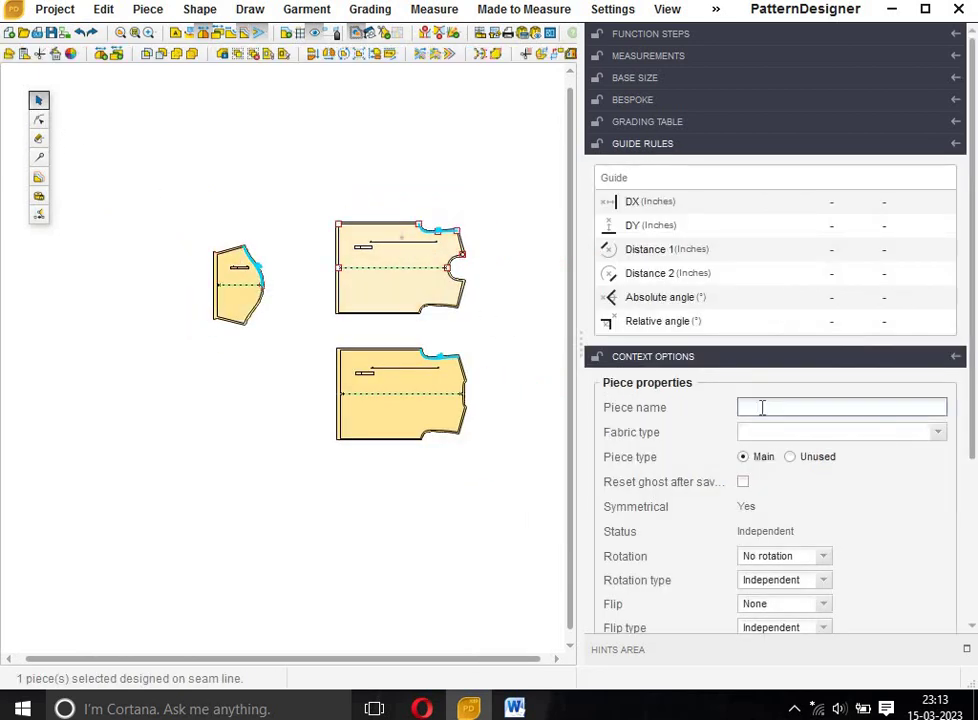
text(FR)
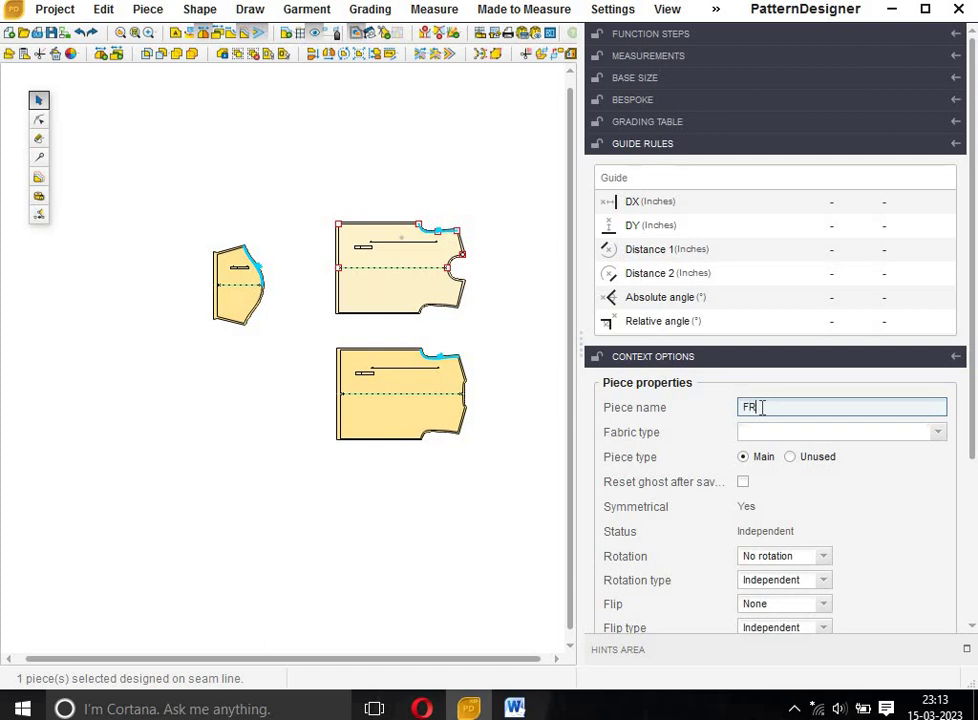
text(ON)
text(T CUT-1)
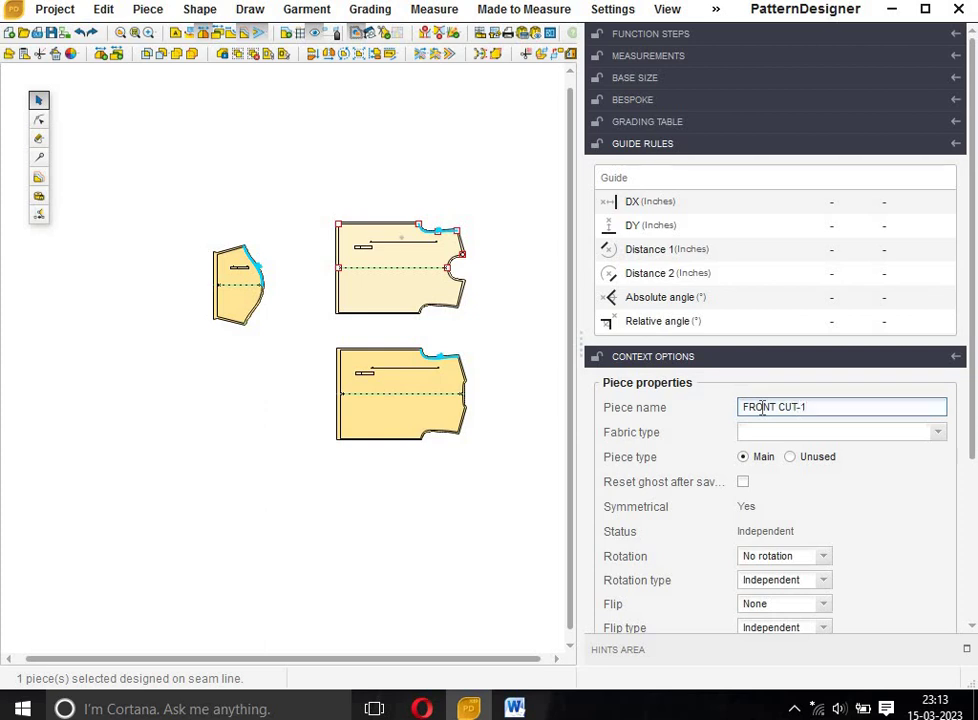
click(405, 393)
triple_click(806, 399)
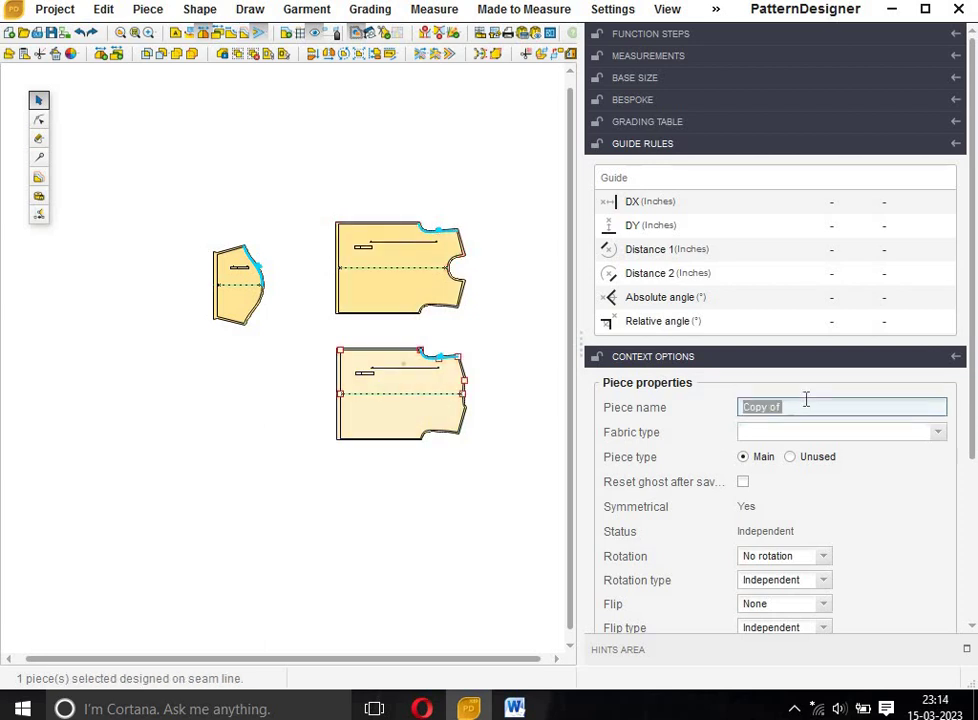
text(BA)
text(CK CUT-1)
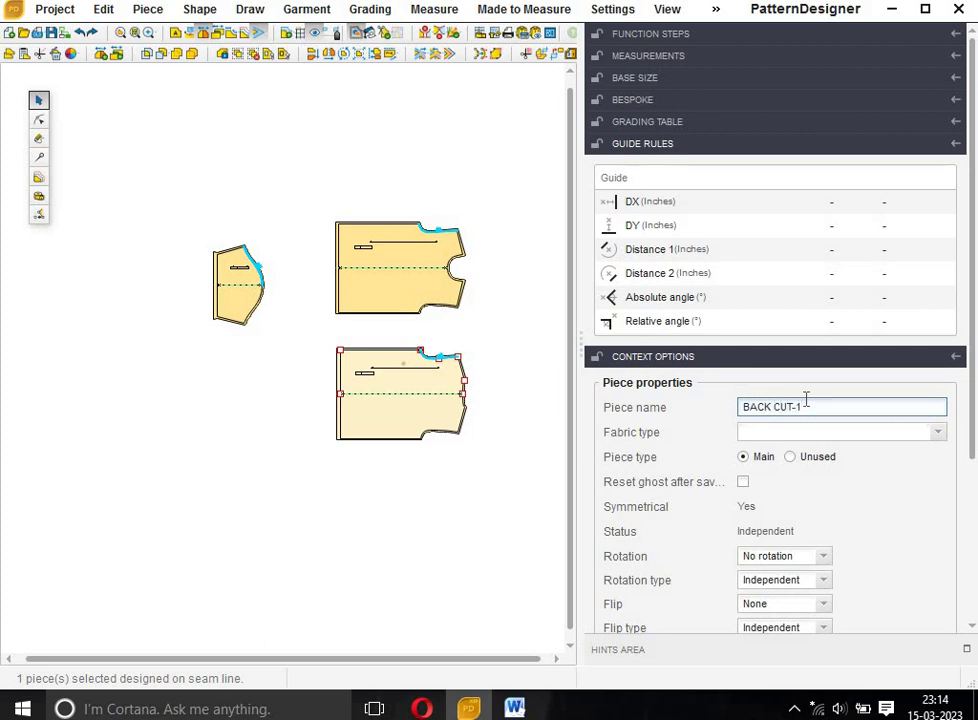
key(Return)
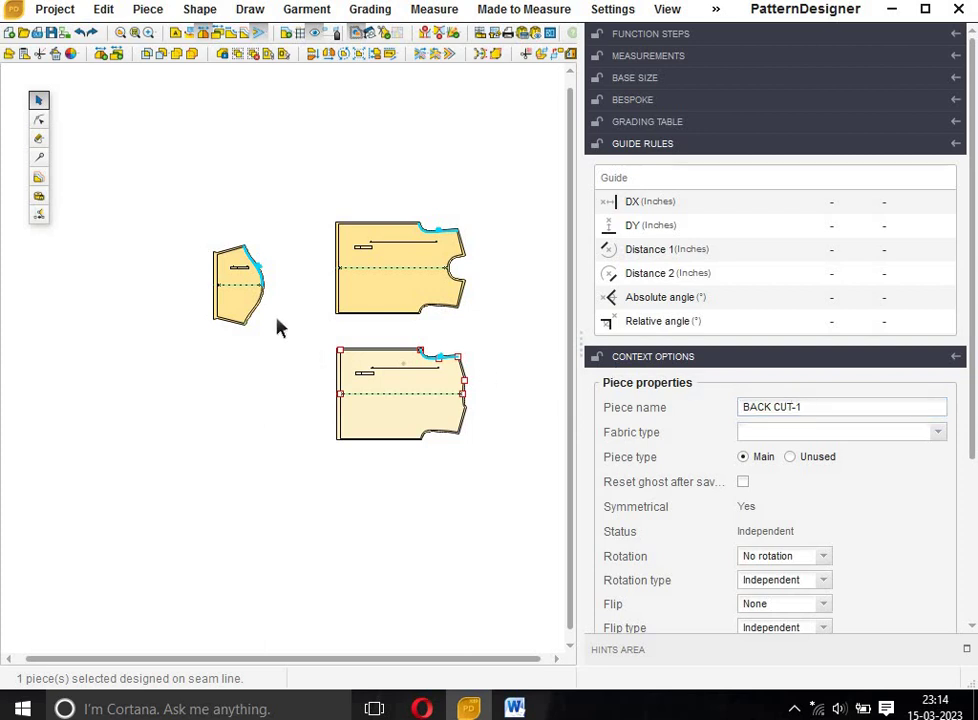
Name the sleeve SLEEVE CUT-2 and set its FY quantity to 1
click(244, 275)
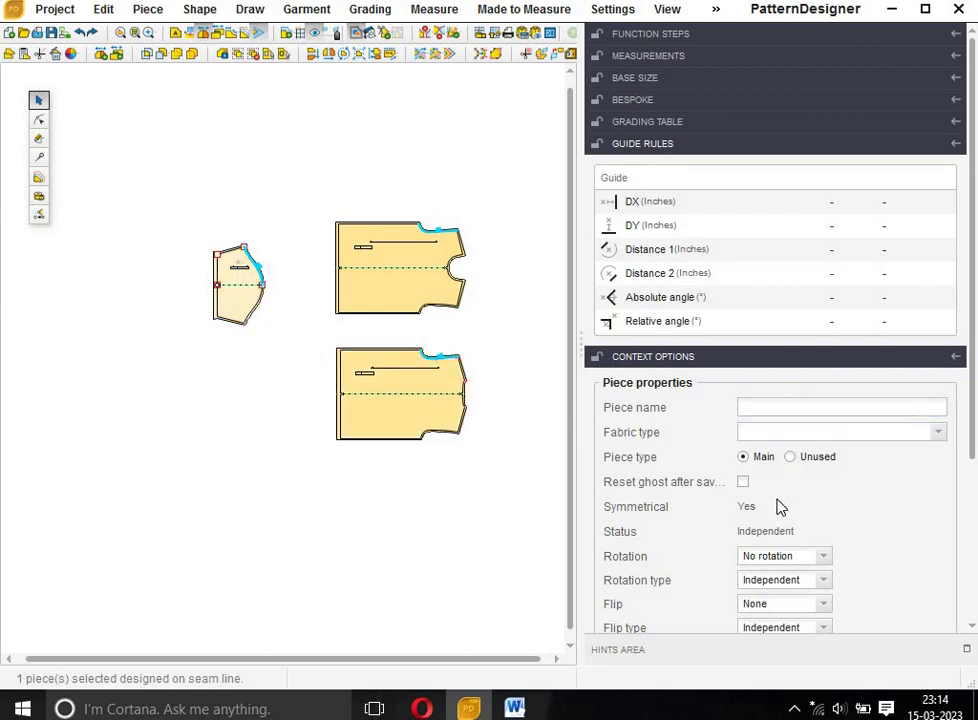
click(763, 411)
text(SLEEVE CUT)
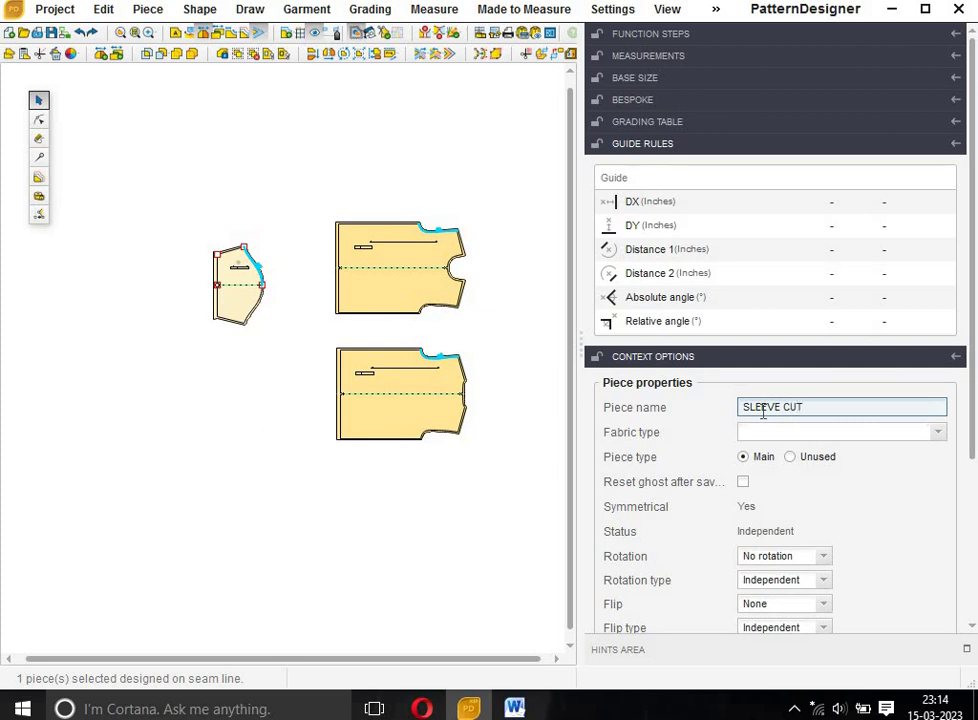
text(-2)
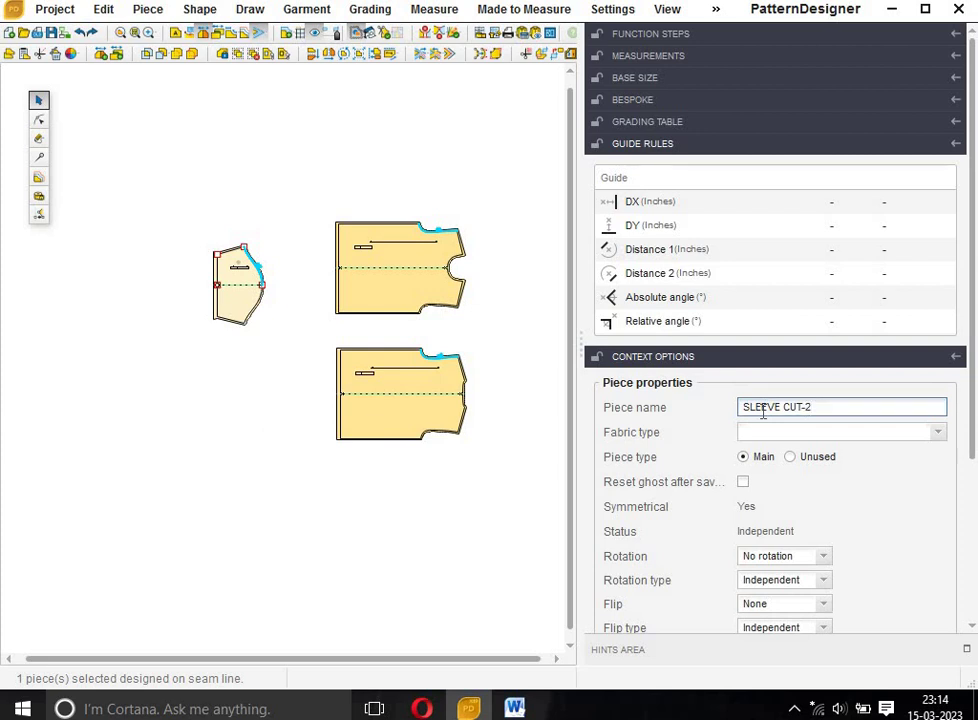
scroll(802, 488, down, 2)
scroll(840, 465, down, 3)
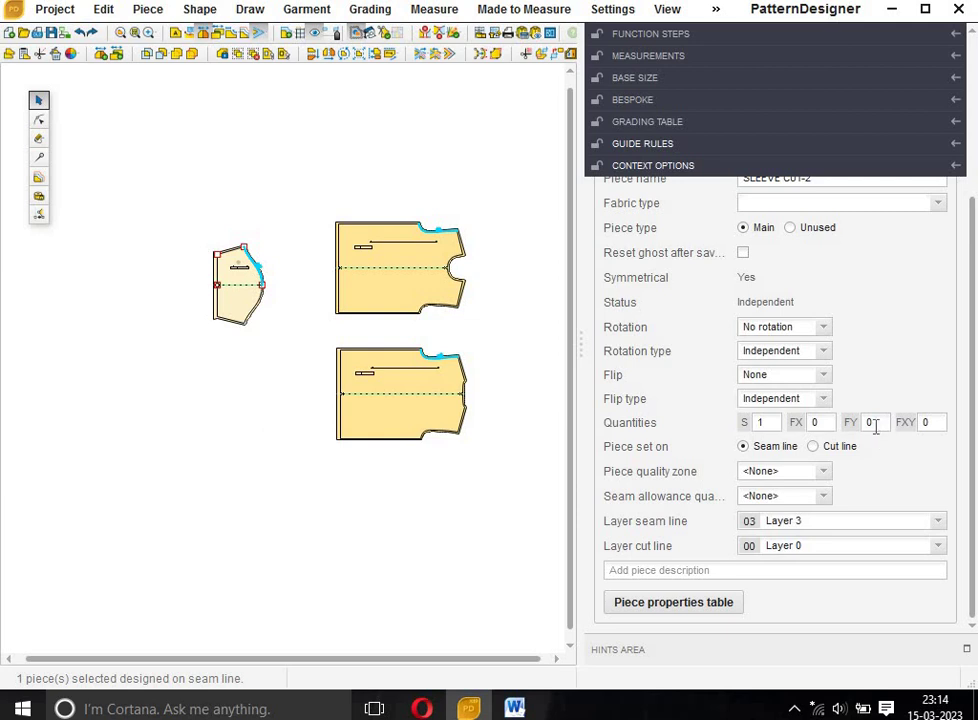
double_click(873, 423)
key(Return)
Generate grade sizes S, M, L, XL, 2XL and 3XL in the size set editor and validate
click(38, 180)
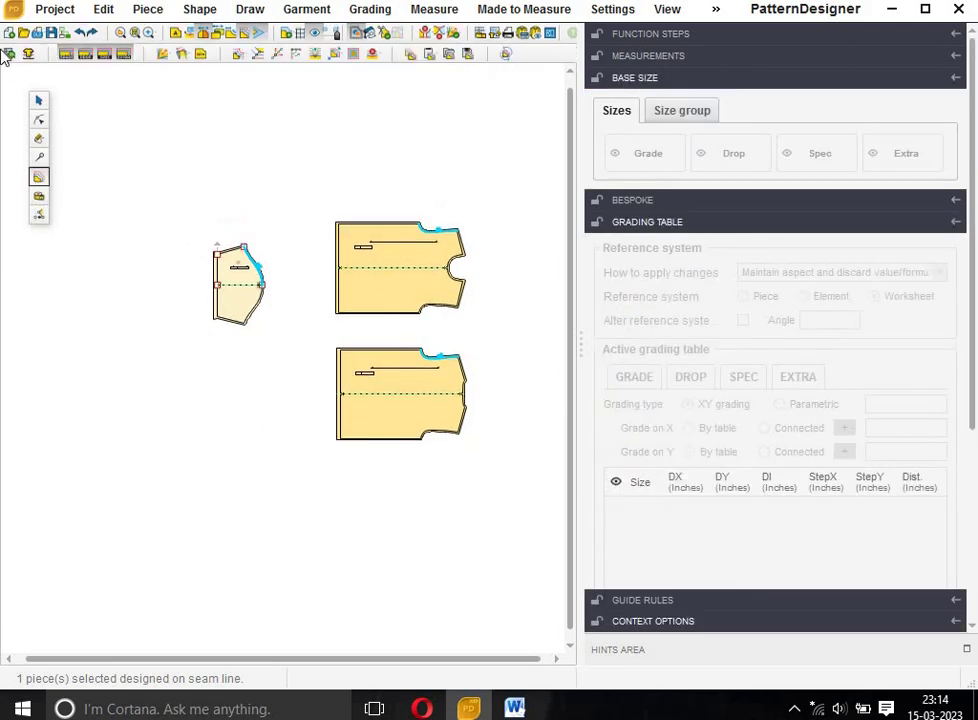
click(8, 54)
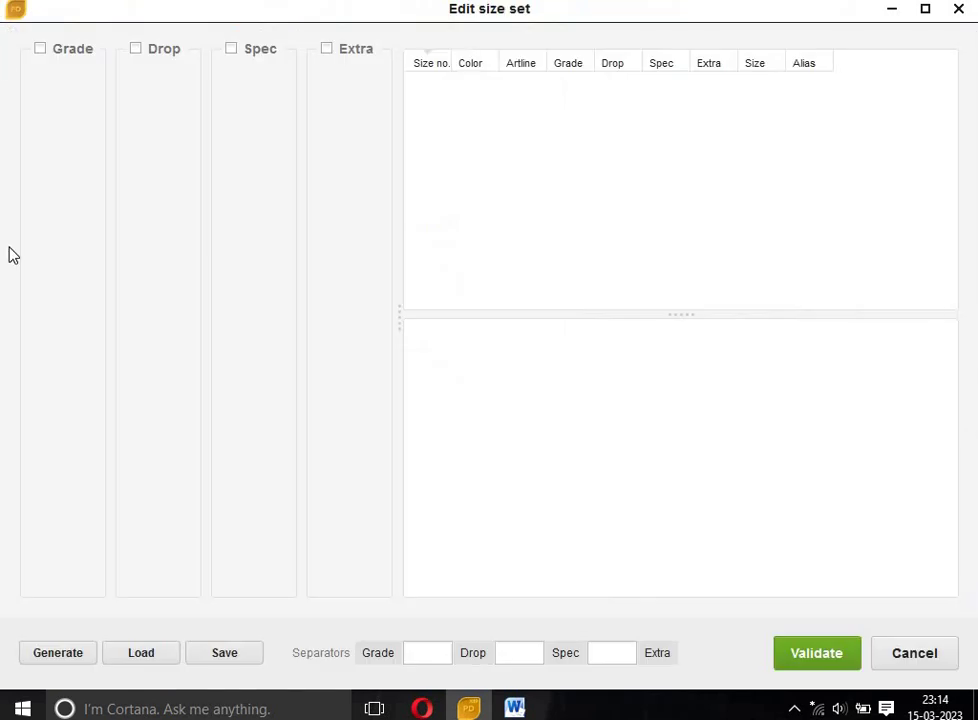
click(73, 652)
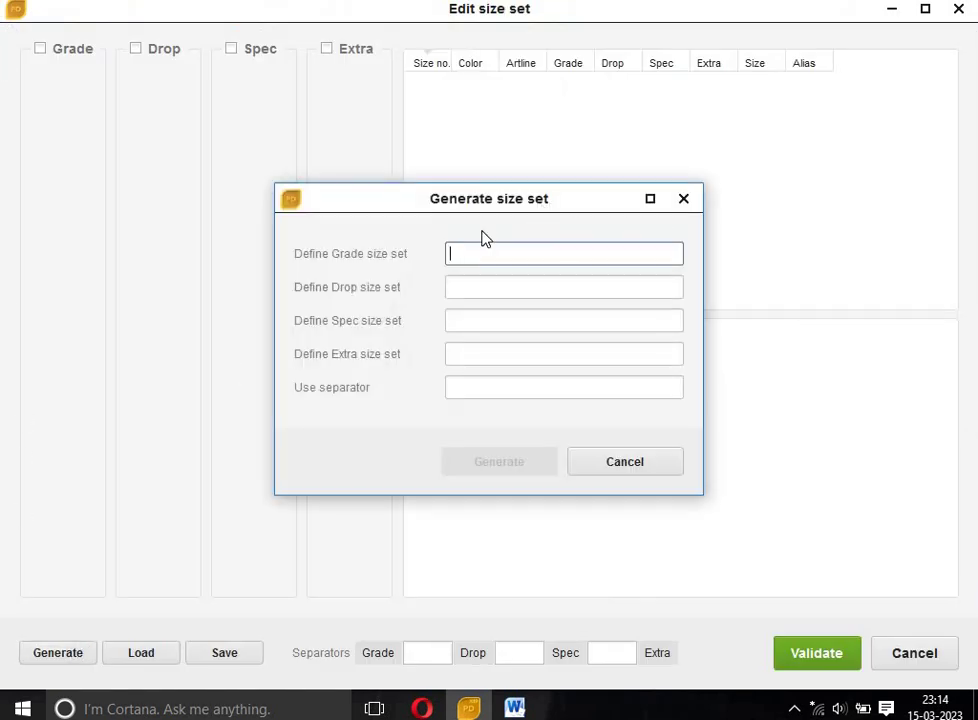
text(S M L XL 2XL)
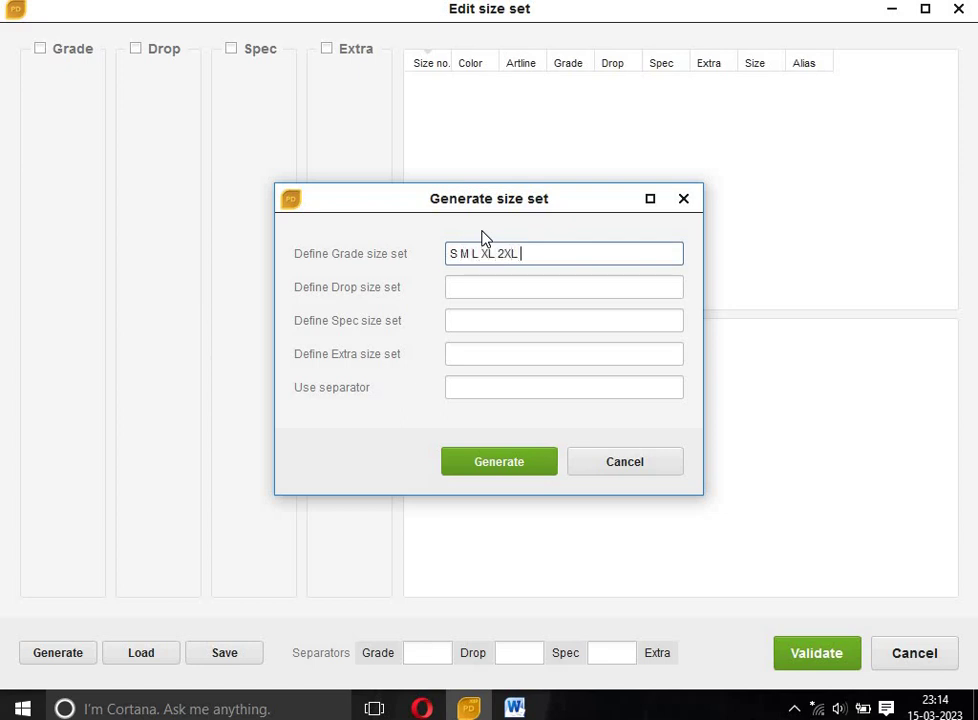
text(XL)
click(520, 465)
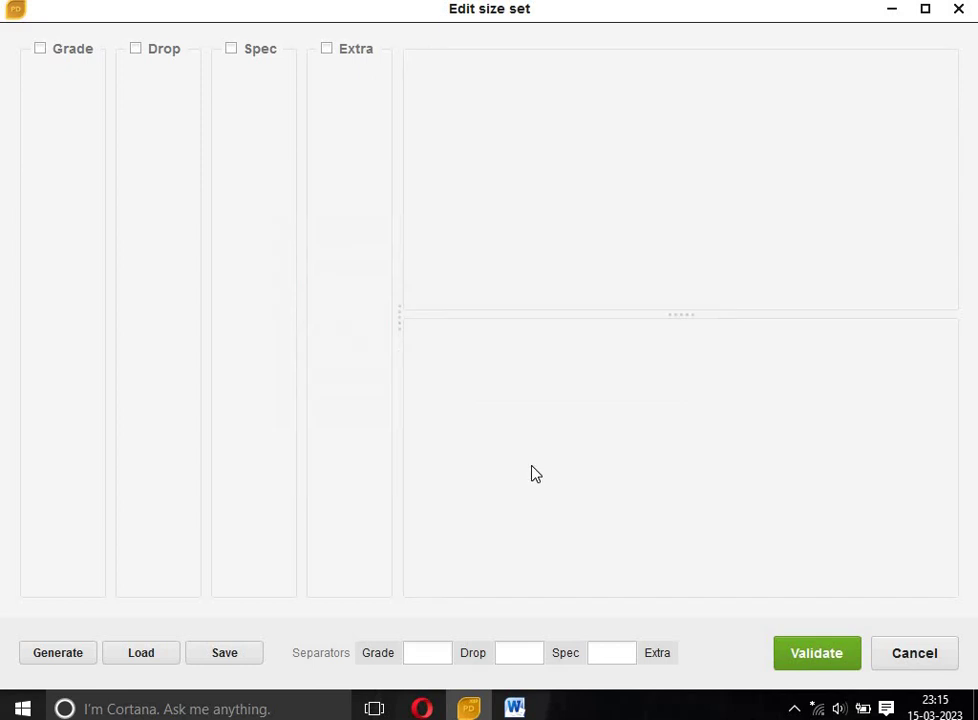
click(821, 655)
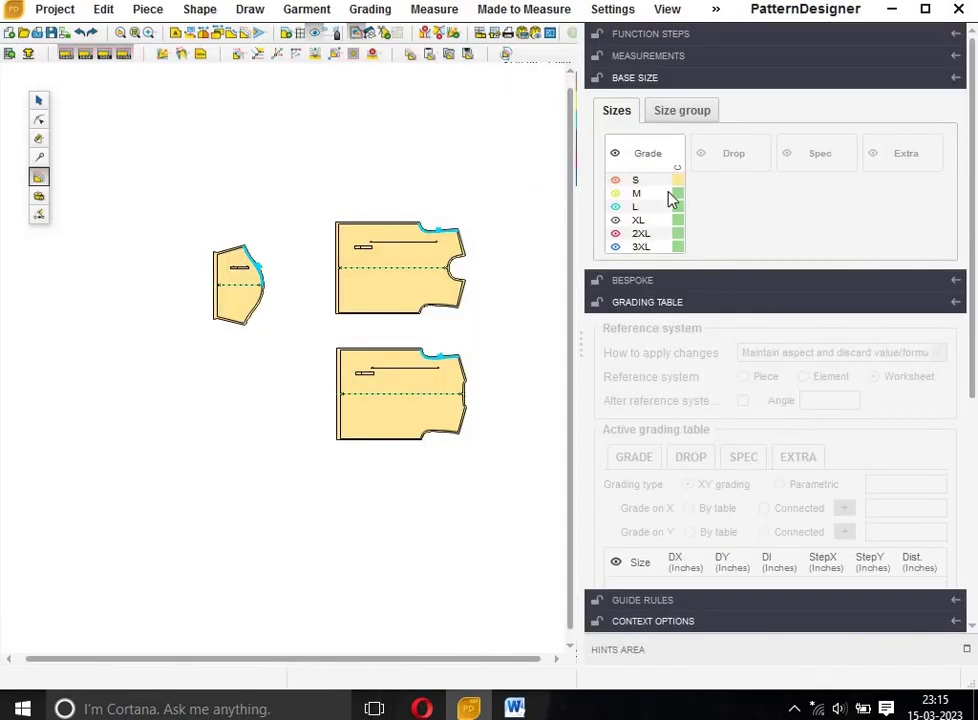
Make M the base size and place the sleeve just above the front piece
click(678, 193)
click(46, 101)
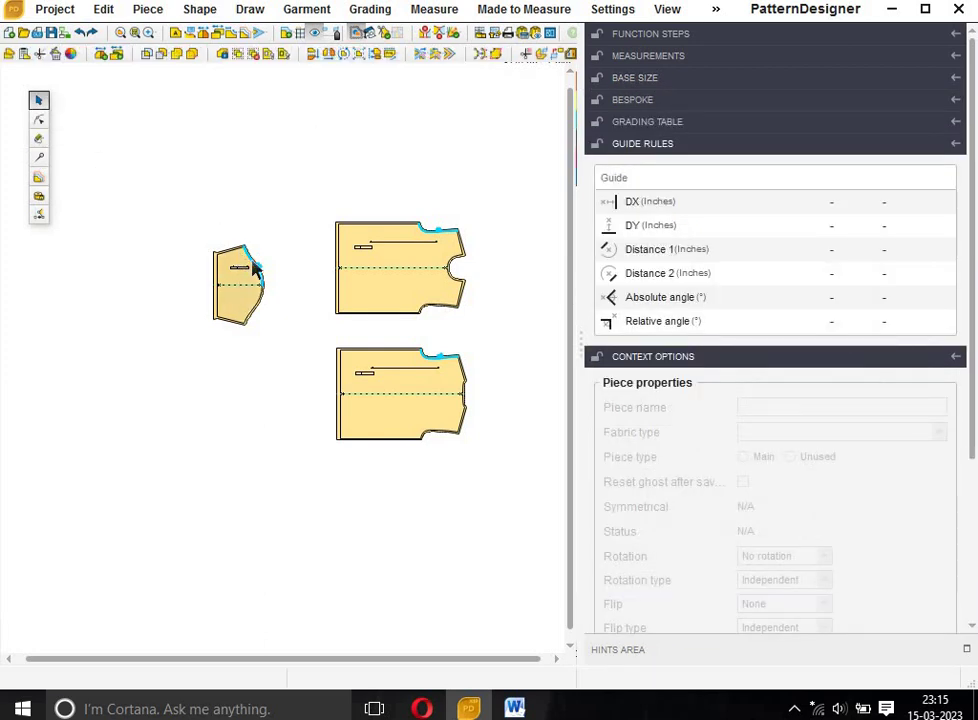
drag(252, 272, 360, 116)
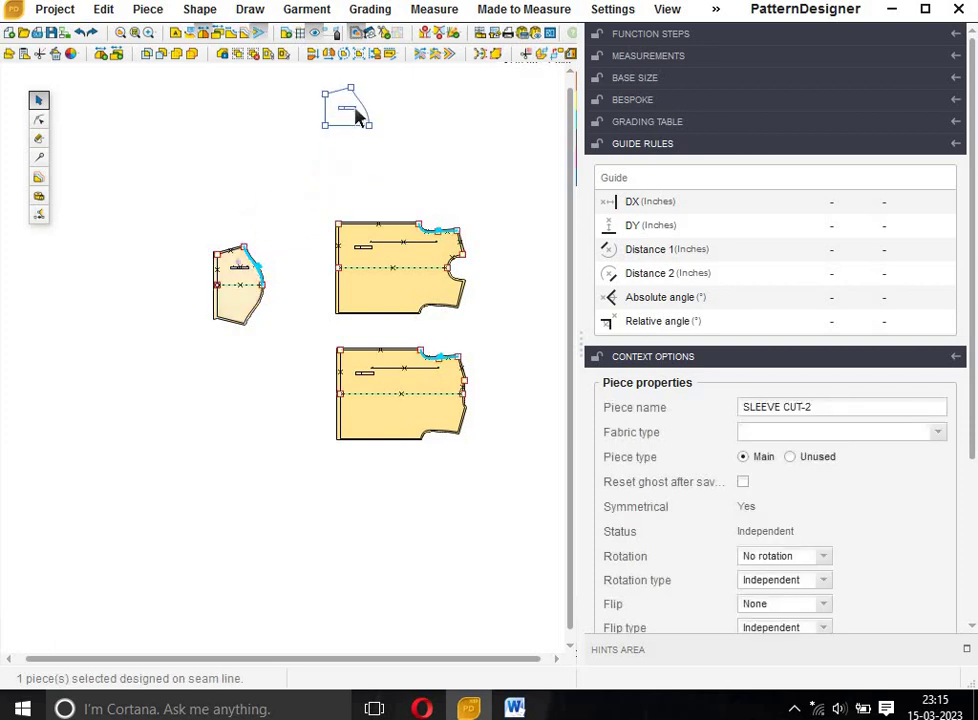
click(395, 131)
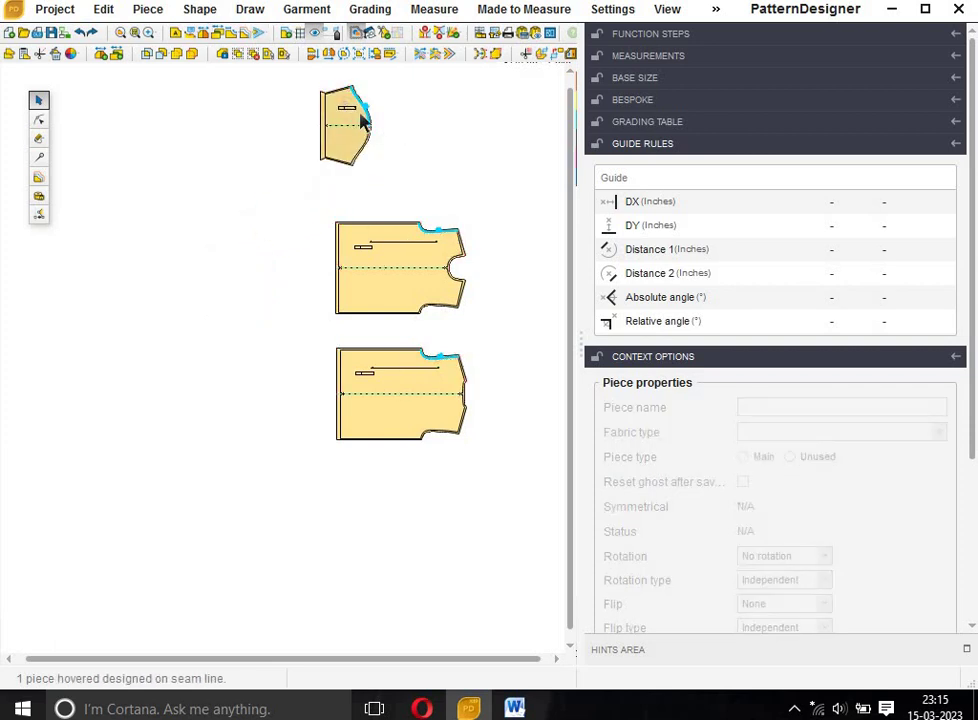
drag(362, 122, 415, 188)
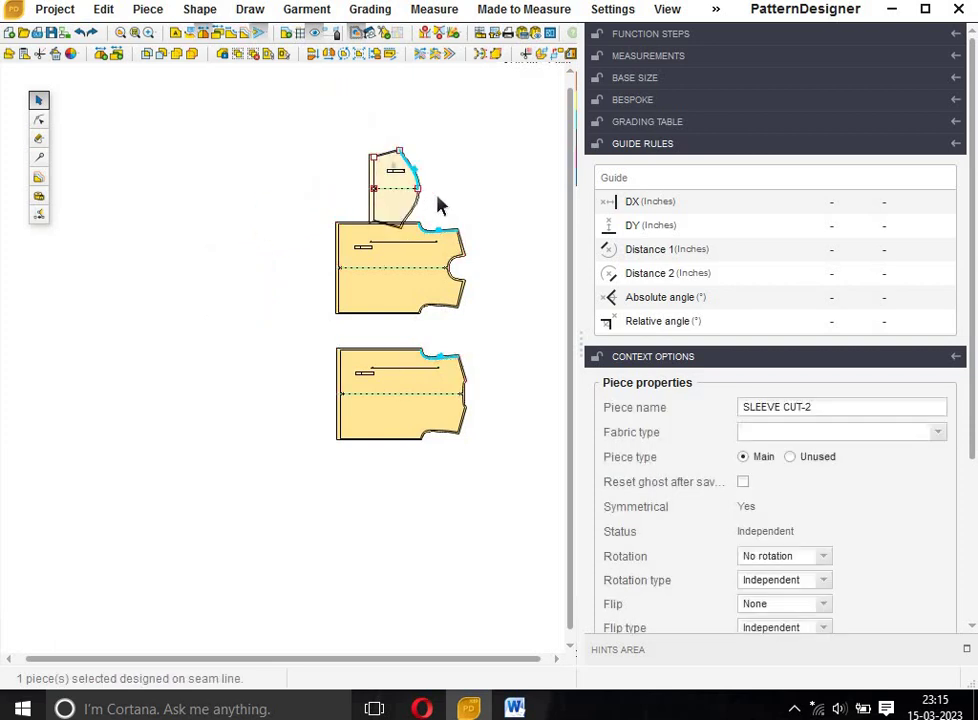
click(398, 265)
Move the front and back pieces further down to space all three pieces apart
drag(398, 265, 398, 273)
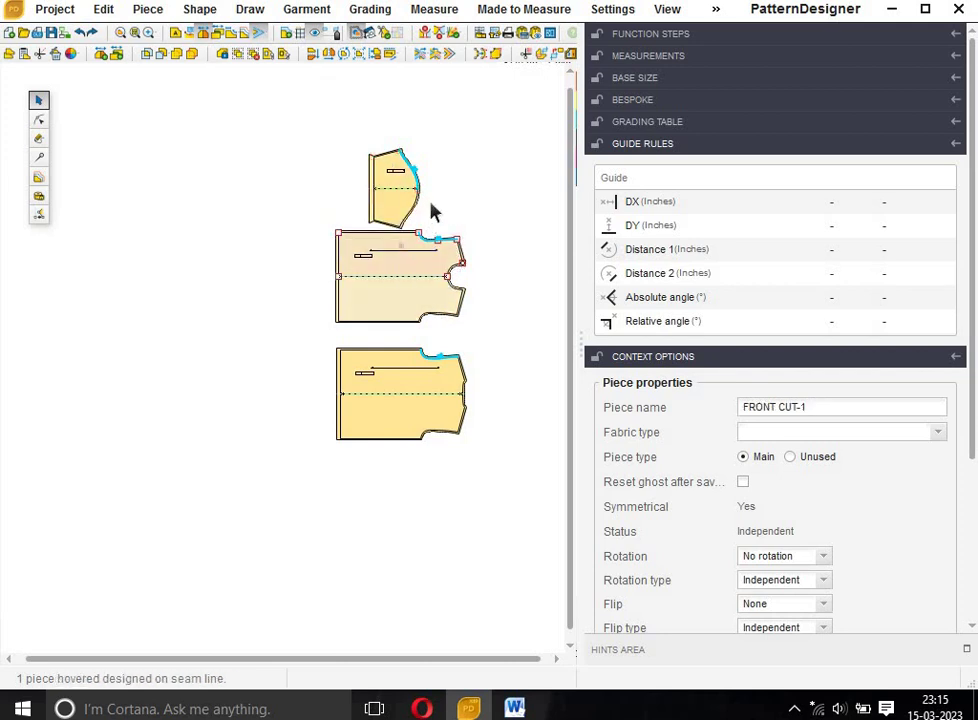
drag(404, 376, 390, 415)
click(393, 319)
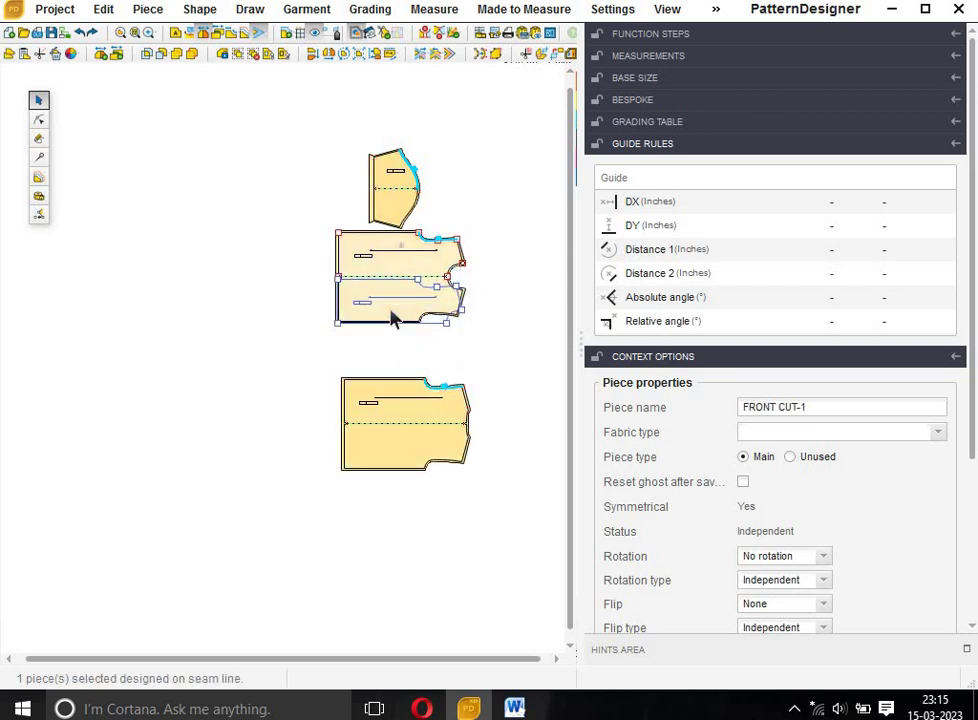
drag(393, 319, 408, 420)
click(443, 343)
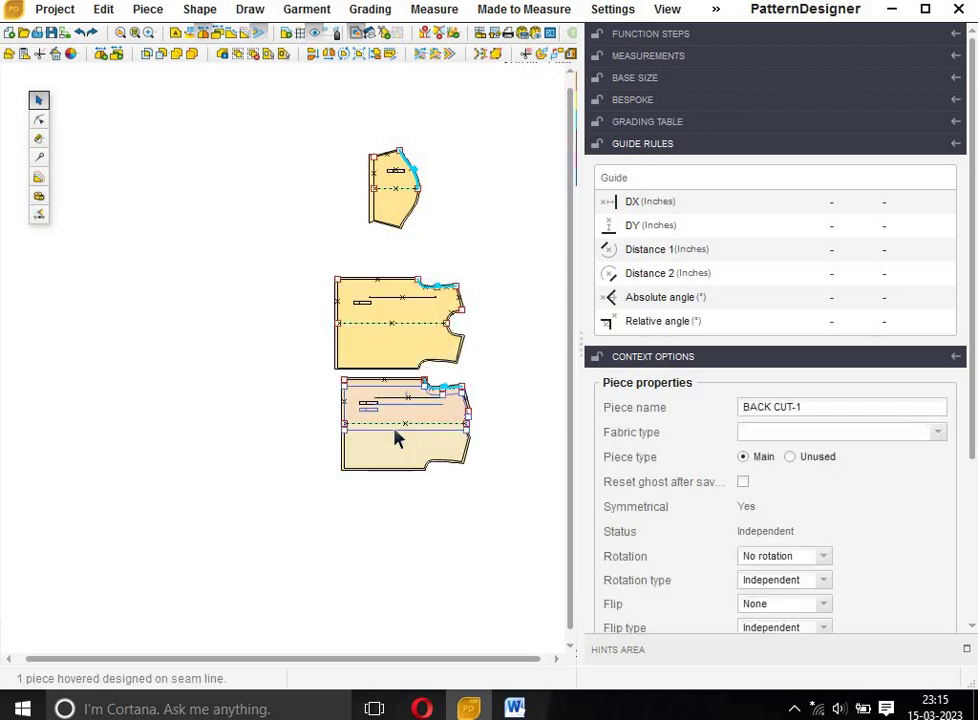
click(509, 284)
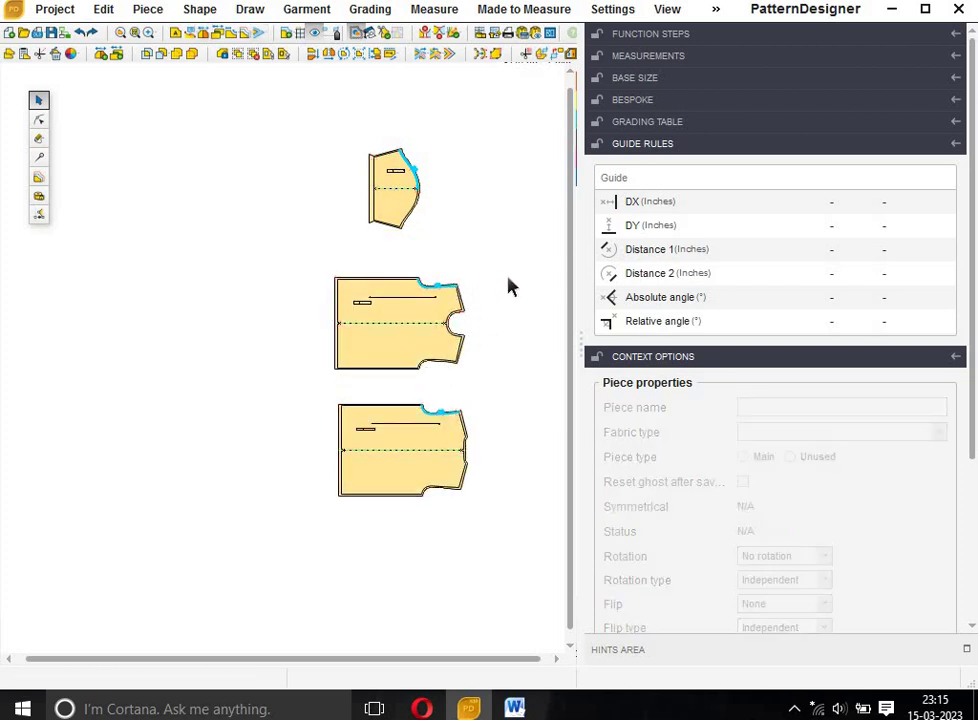
click(40, 179)
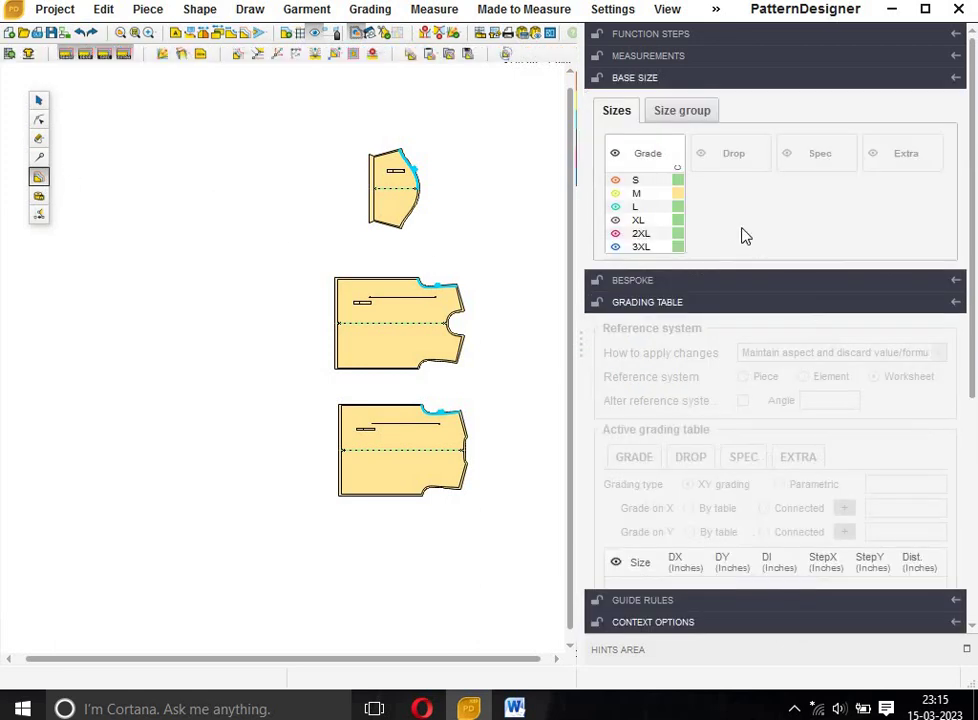
Grade the four left-edge points of the front and back pieces with StepX -0.5 per size
click(384, 316)
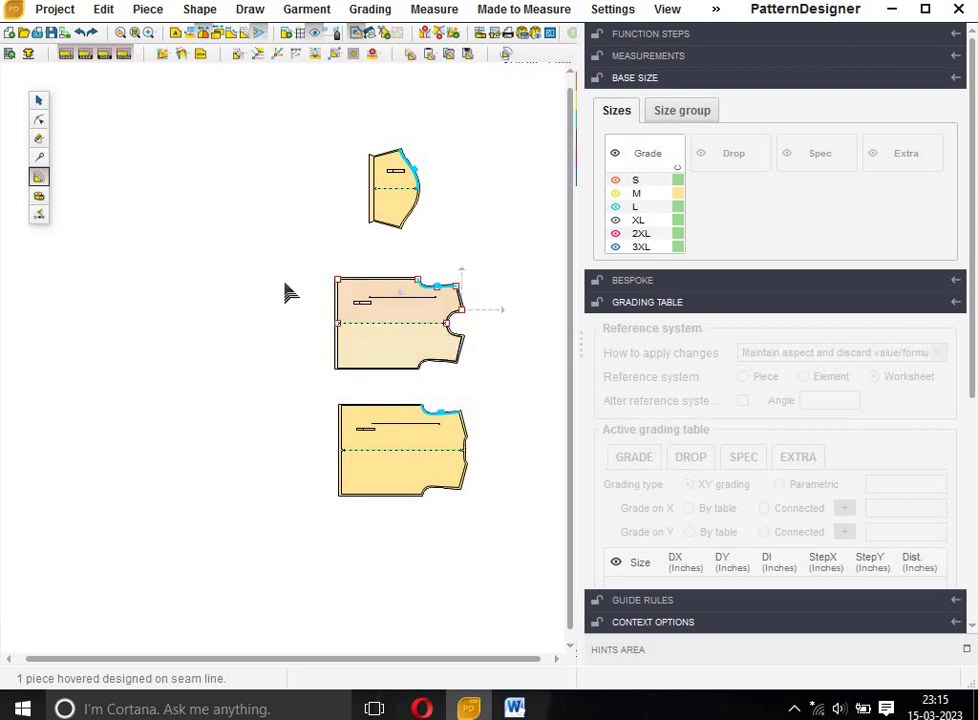
drag(282, 266, 384, 388)
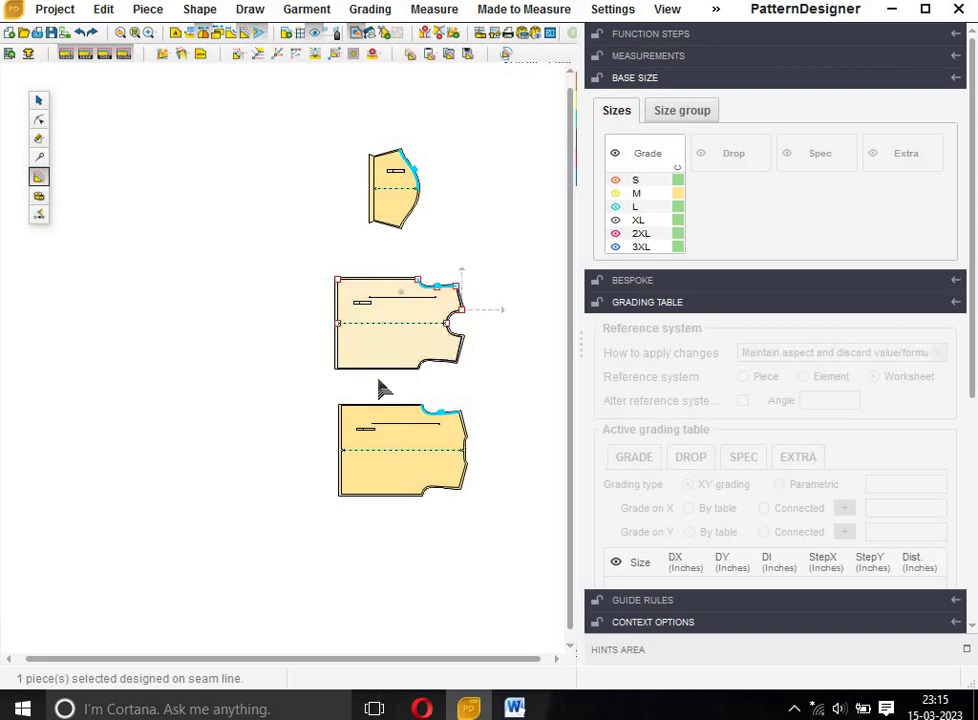
shift+click(340, 430)
drag(304, 398, 366, 460)
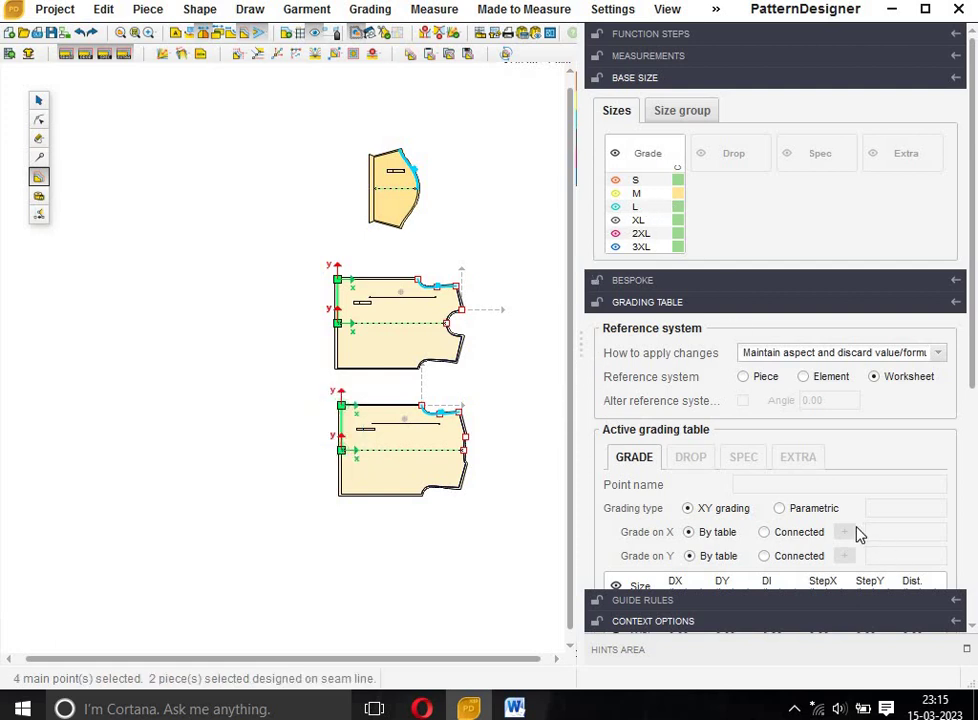
scroll(858, 530, down, 3)
click(825, 312)
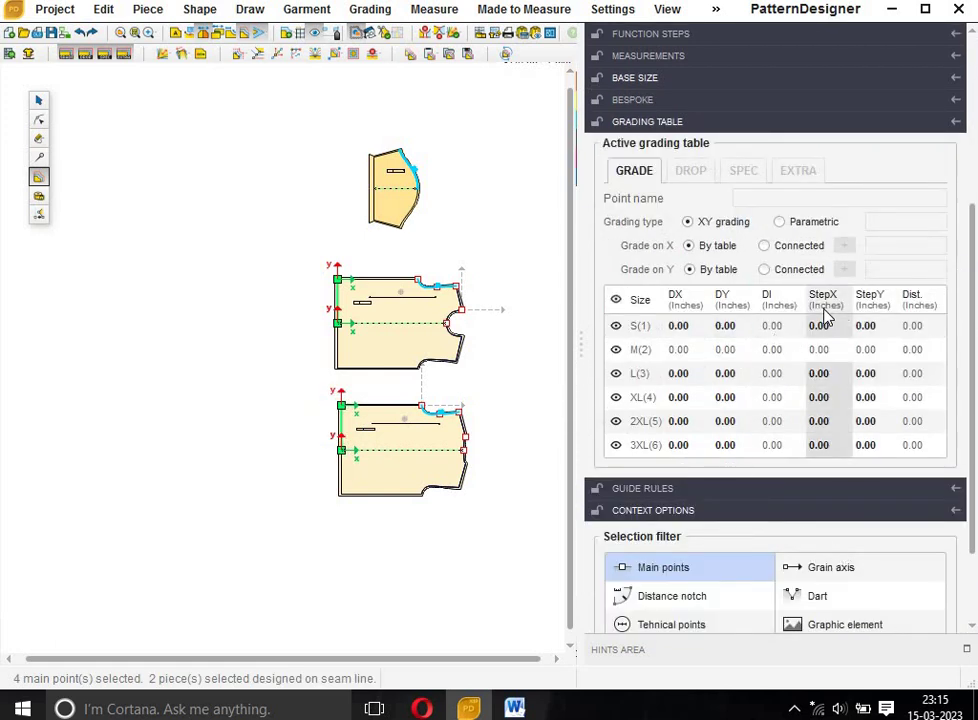
click(824, 312)
text(.5)
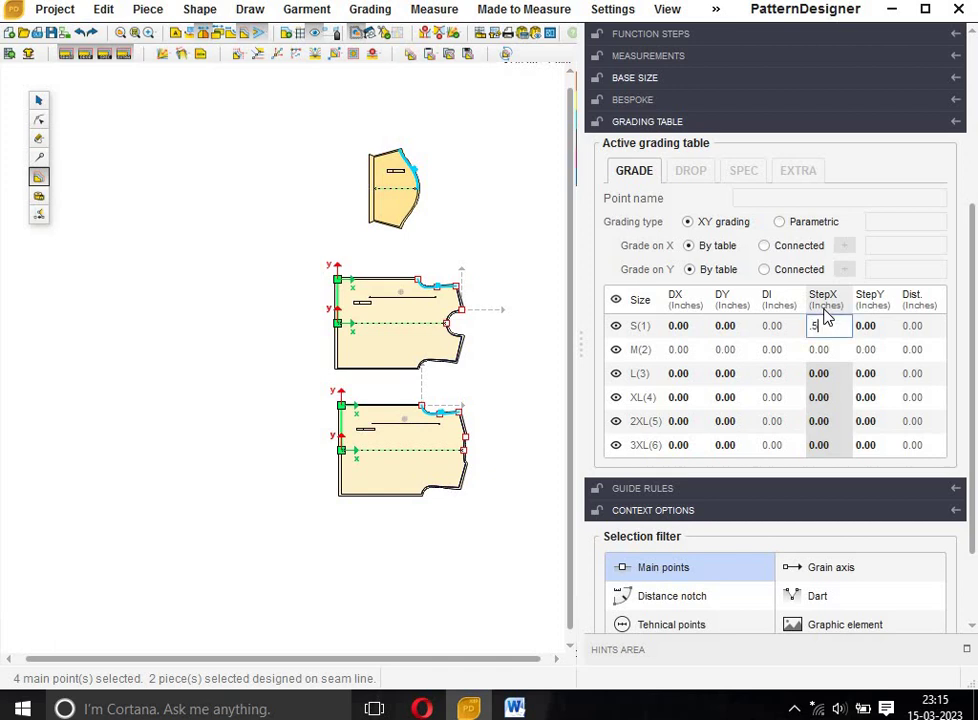
key(Return)
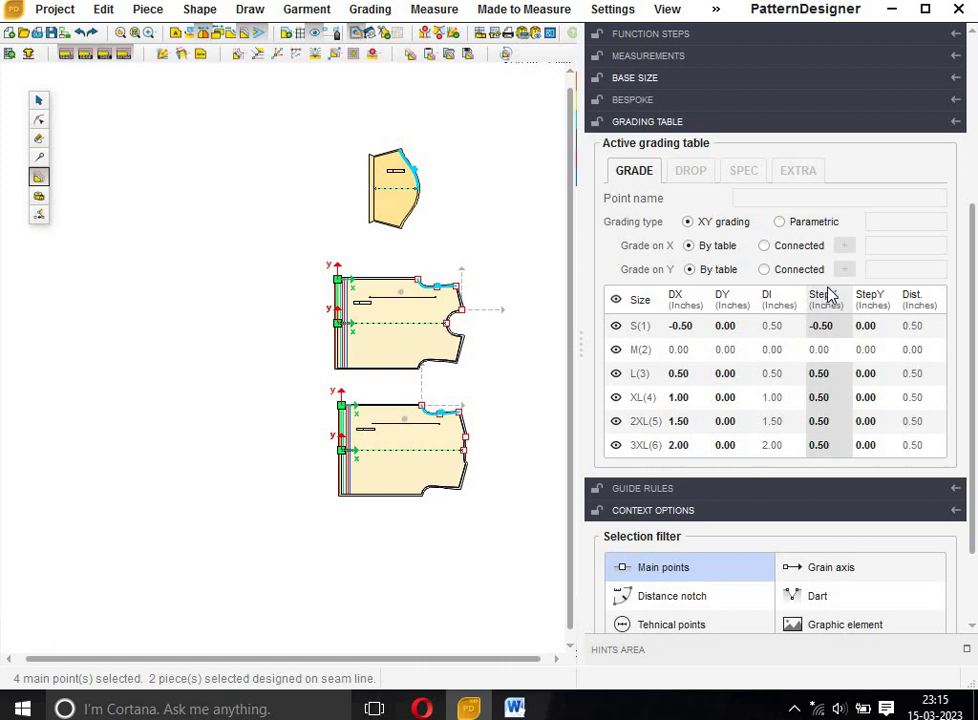
text(-)
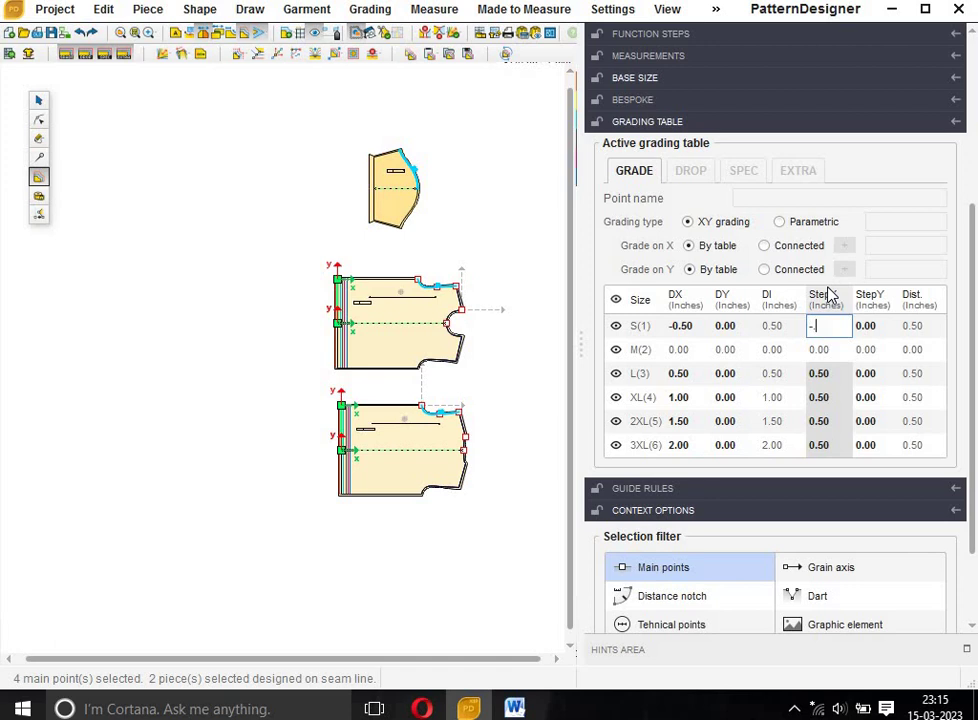
key(Return)
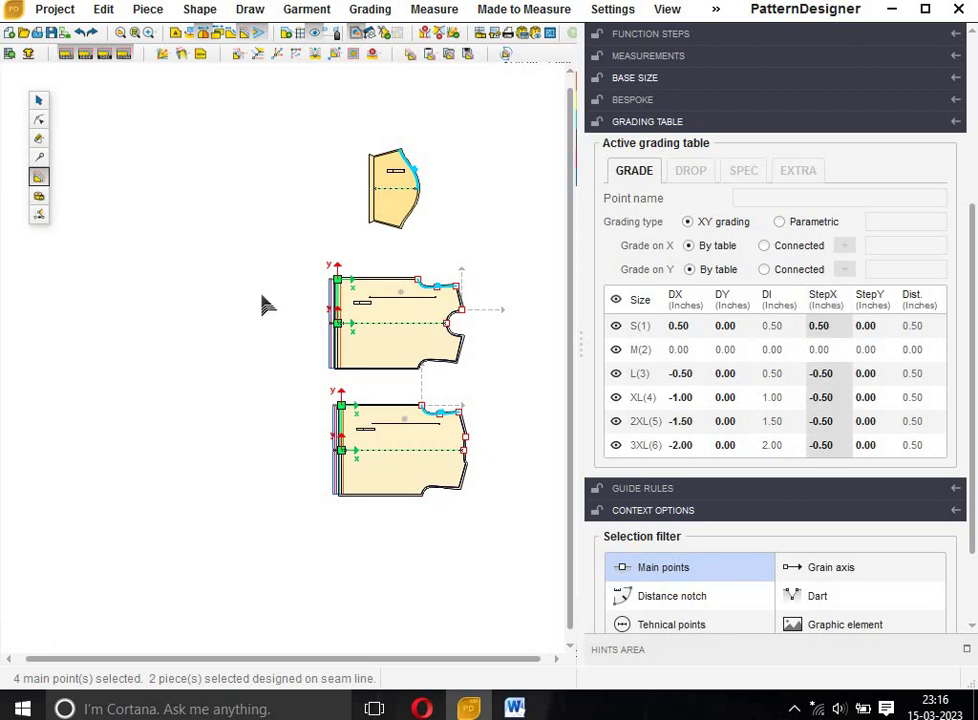
click(440, 305)
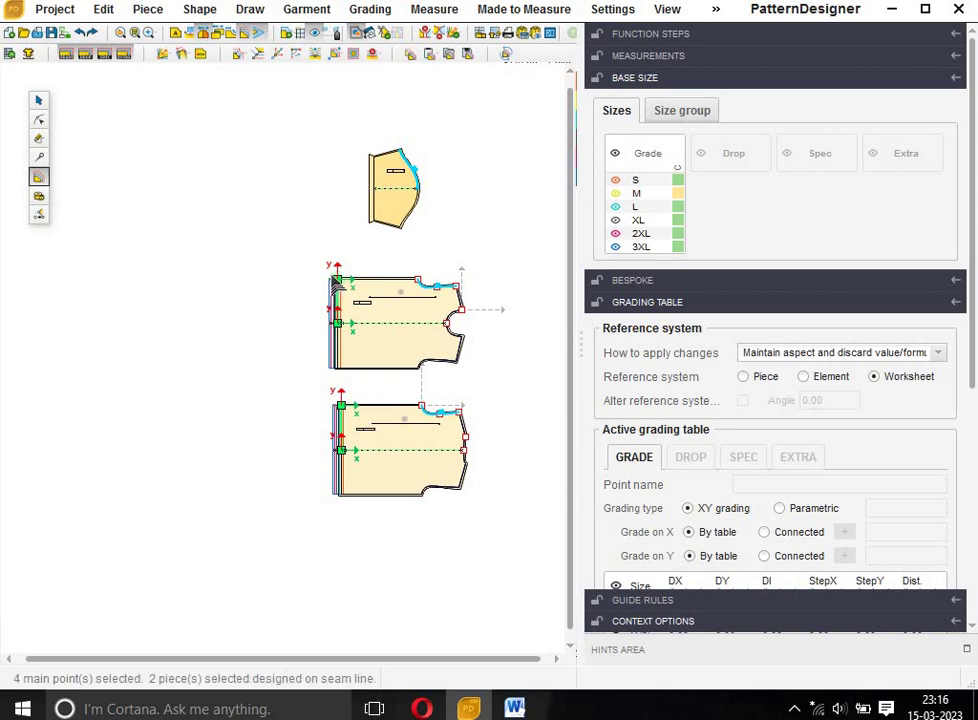
Grade the shoulder and neck points of both body pieces with StepY 0.5 per size
drag(300, 231, 436, 308)
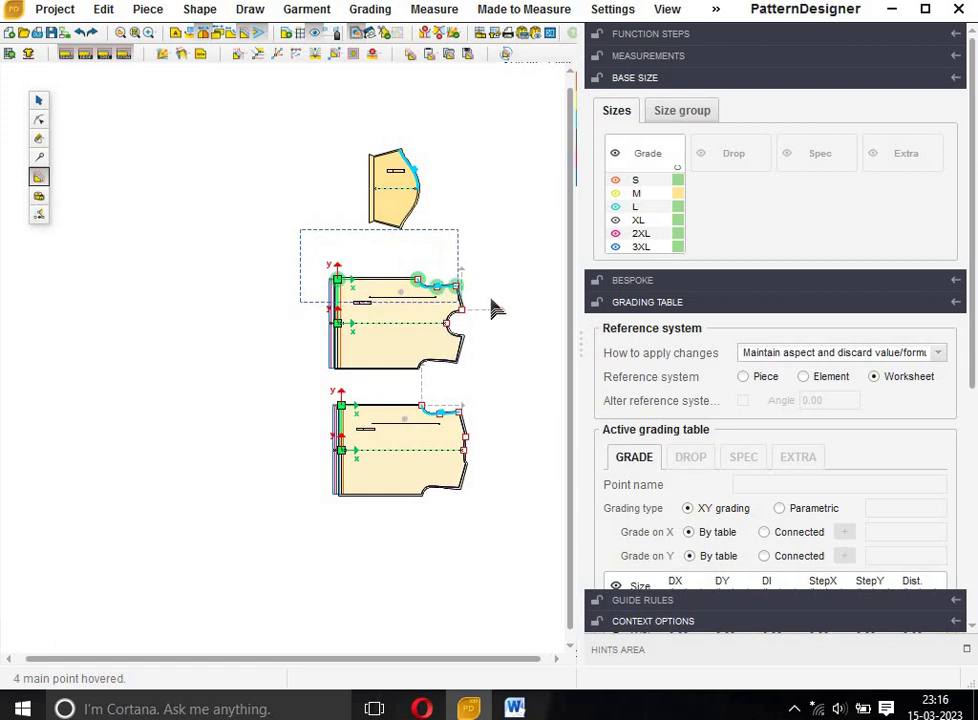
drag(436, 308, 489, 308)
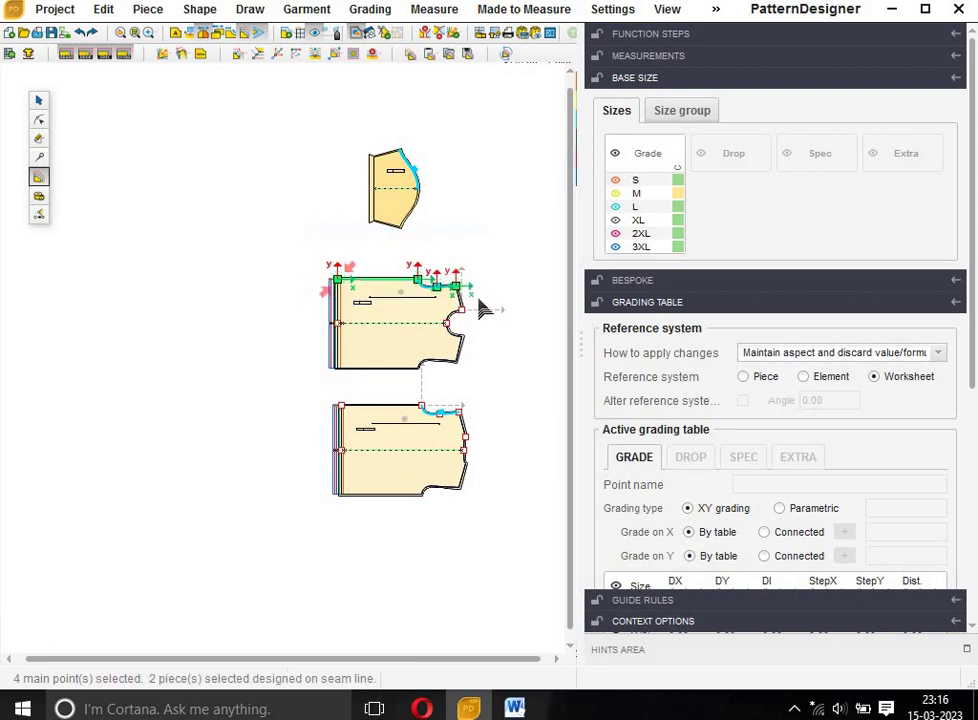
click(357, 416)
drag(326, 395, 485, 428)
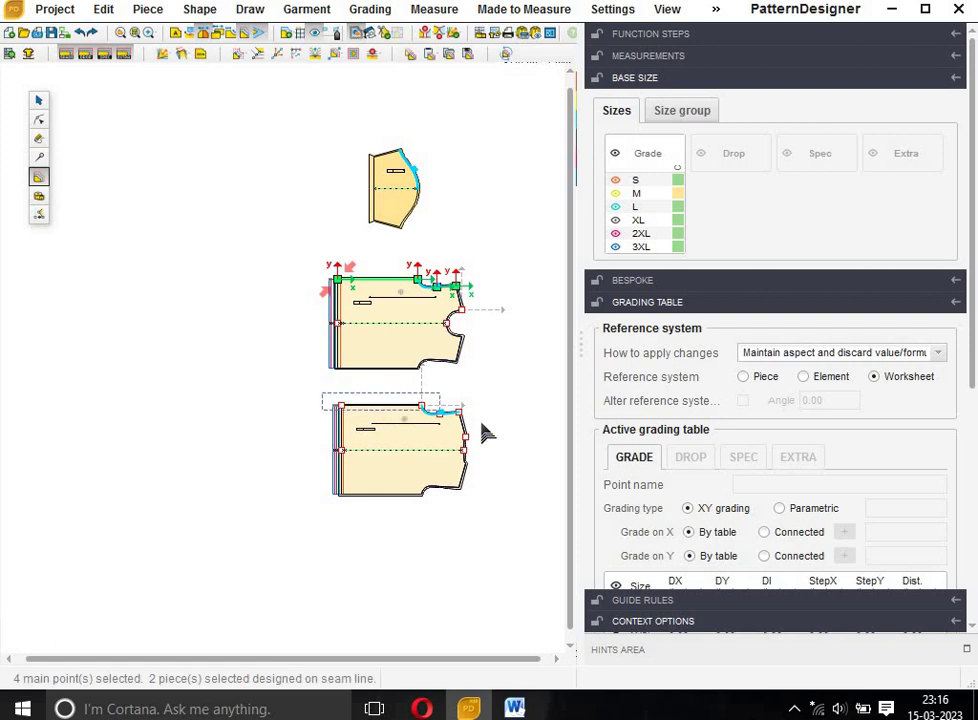
scroll(768, 508, down, 3)
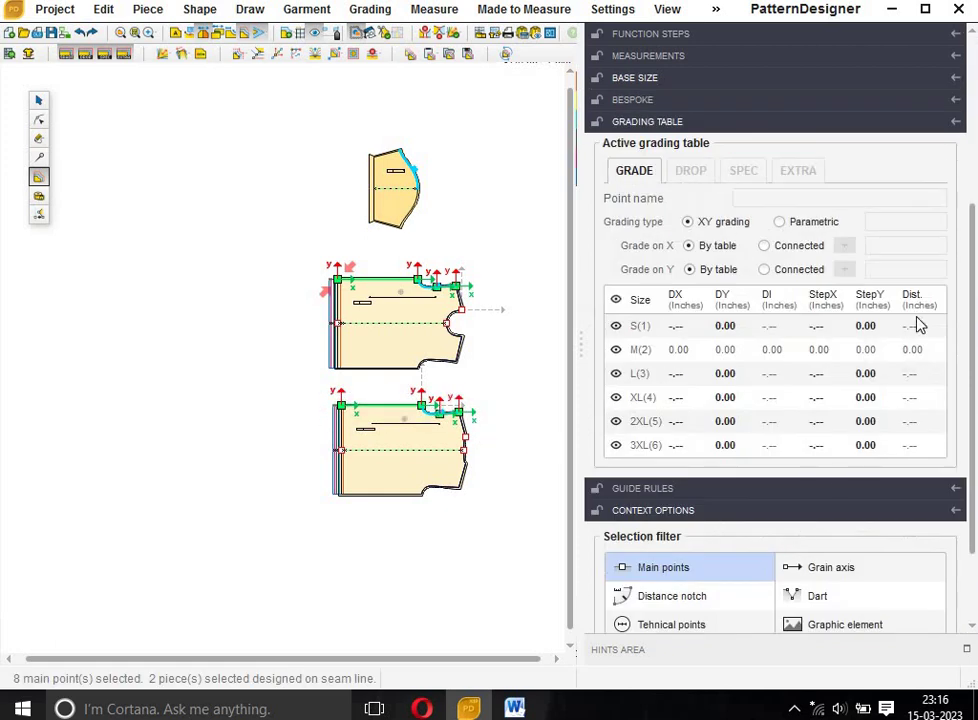
click(868, 304)
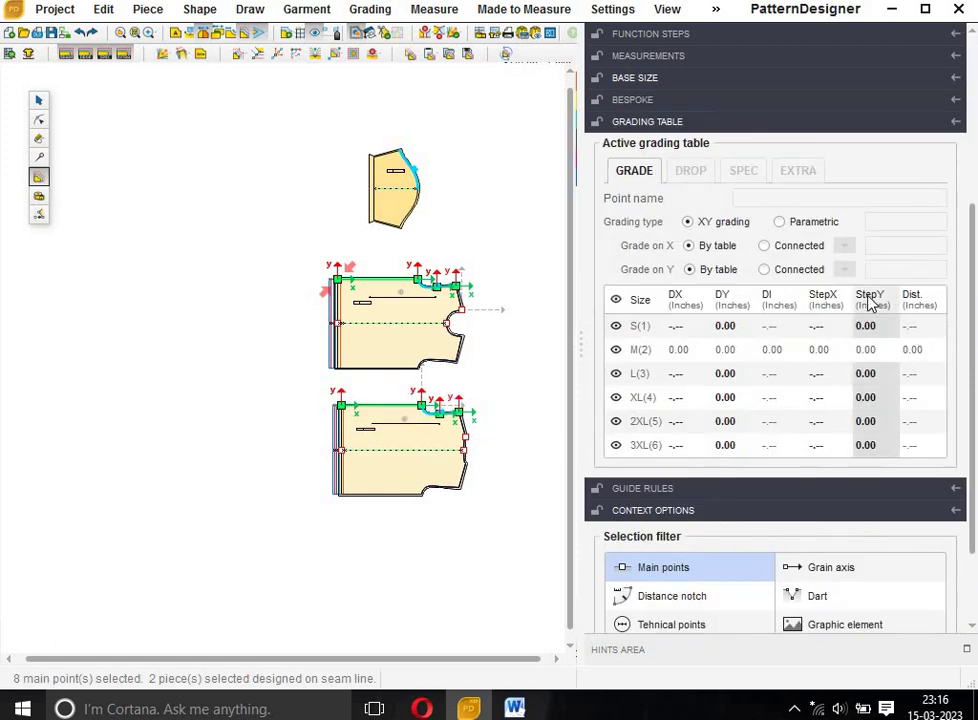
key(Return)
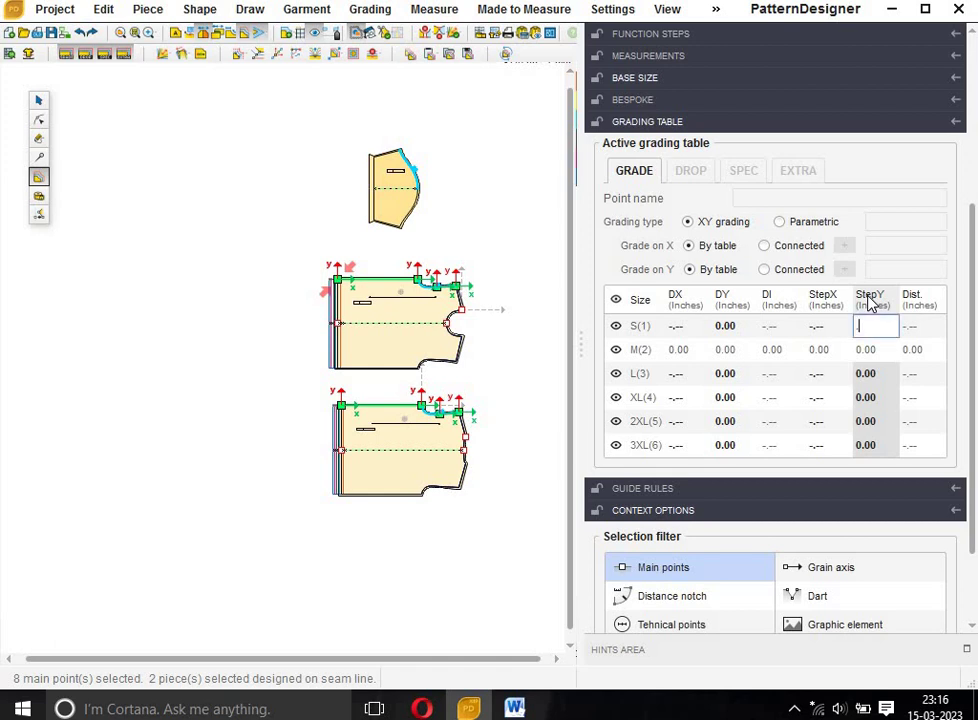
text(.5)
key(Return)
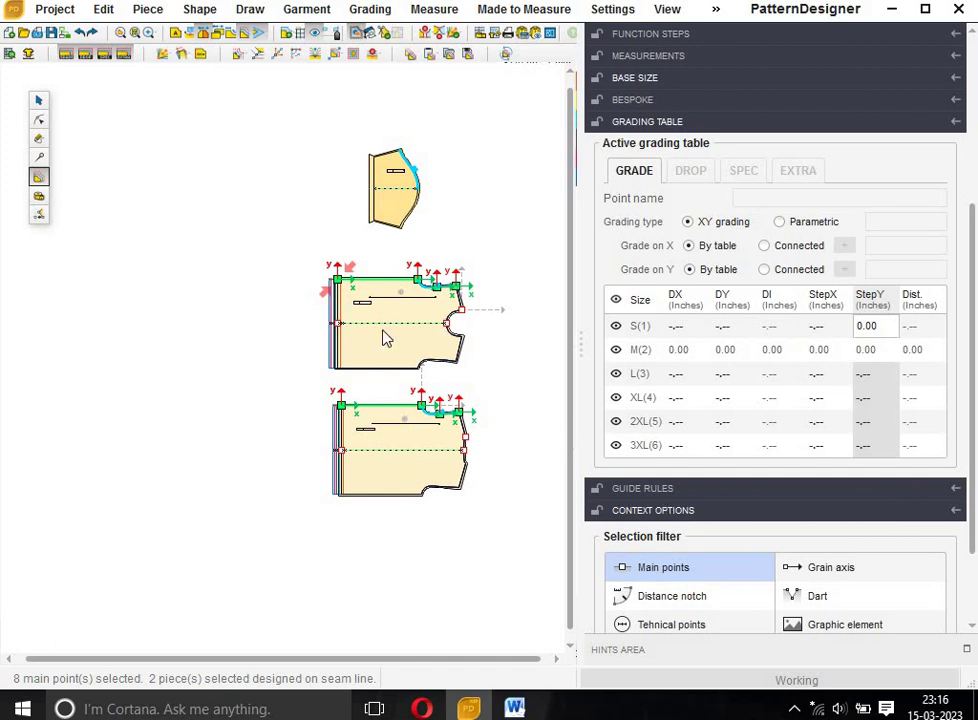
Move the front piece up and to the left
click(39, 101)
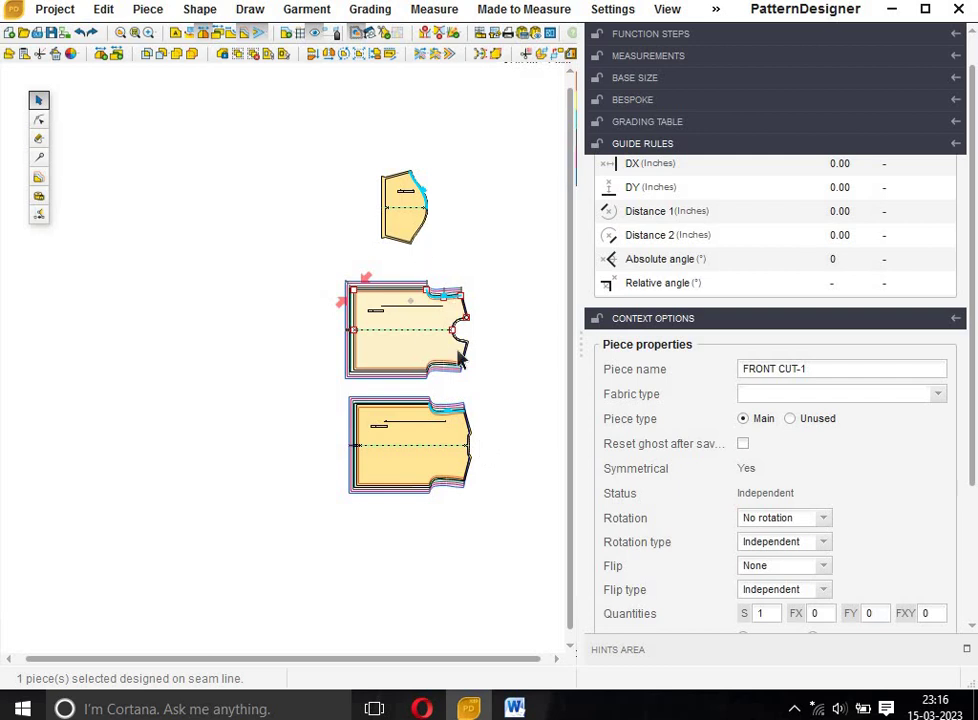
scroll(455, 312, up, 2)
scroll(476, 360, up, 2)
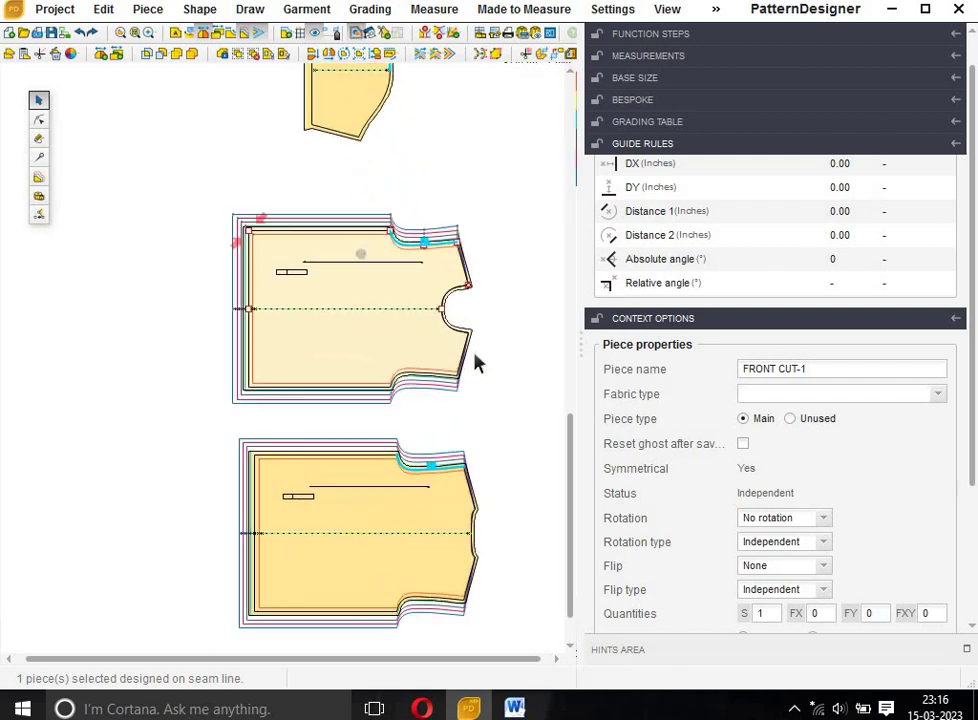
click(462, 289)
drag(462, 289, 400, 262)
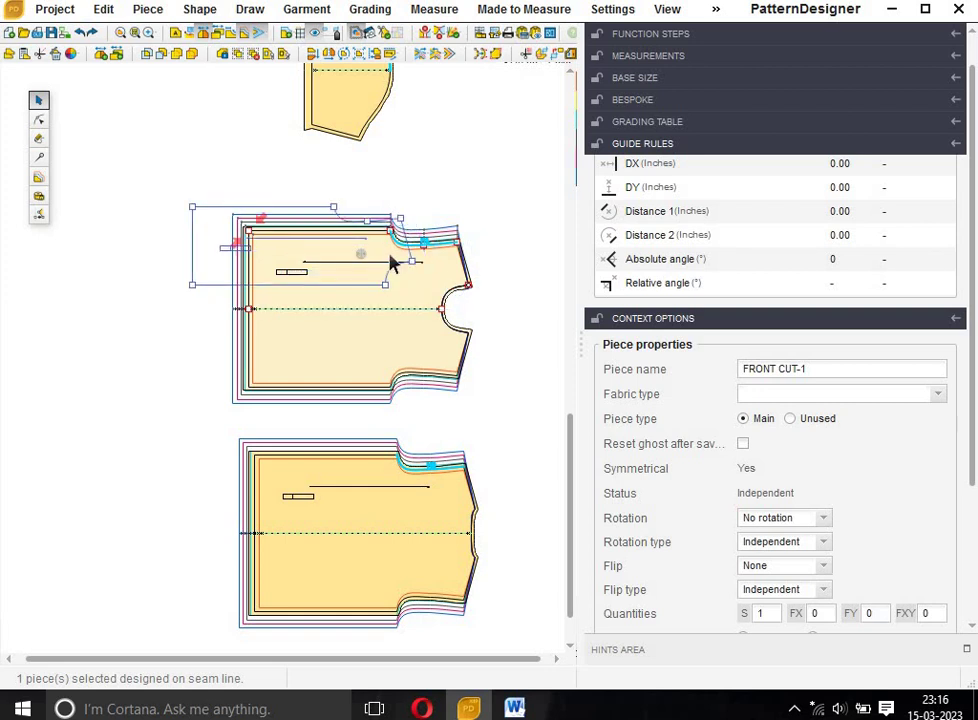
click(447, 367)
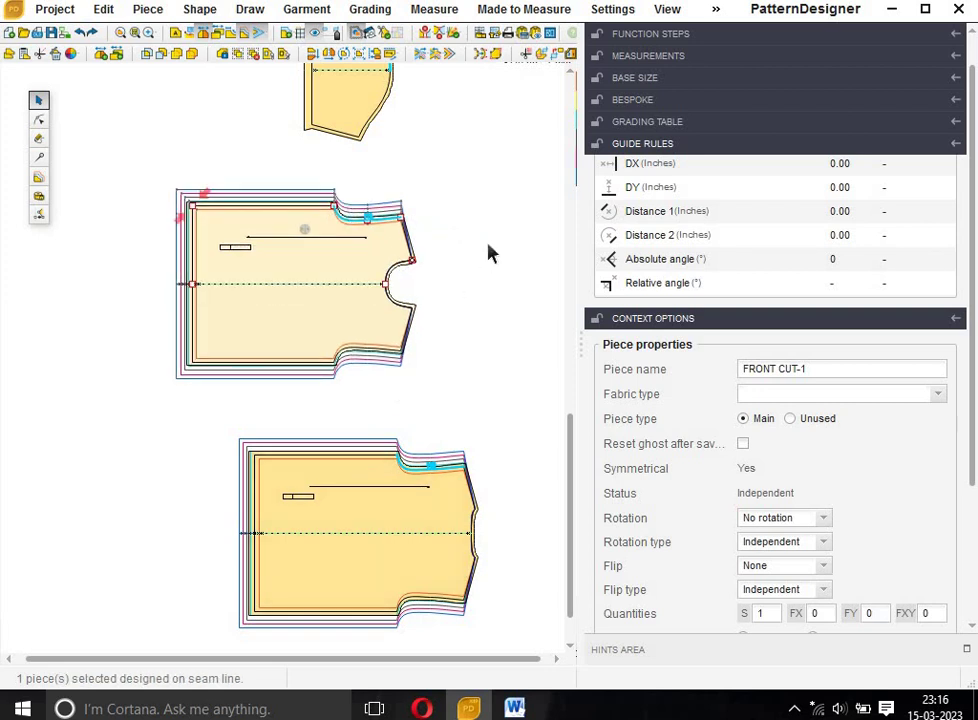
scroll(481, 260, down, 2)
scroll(481, 260, down, 1)
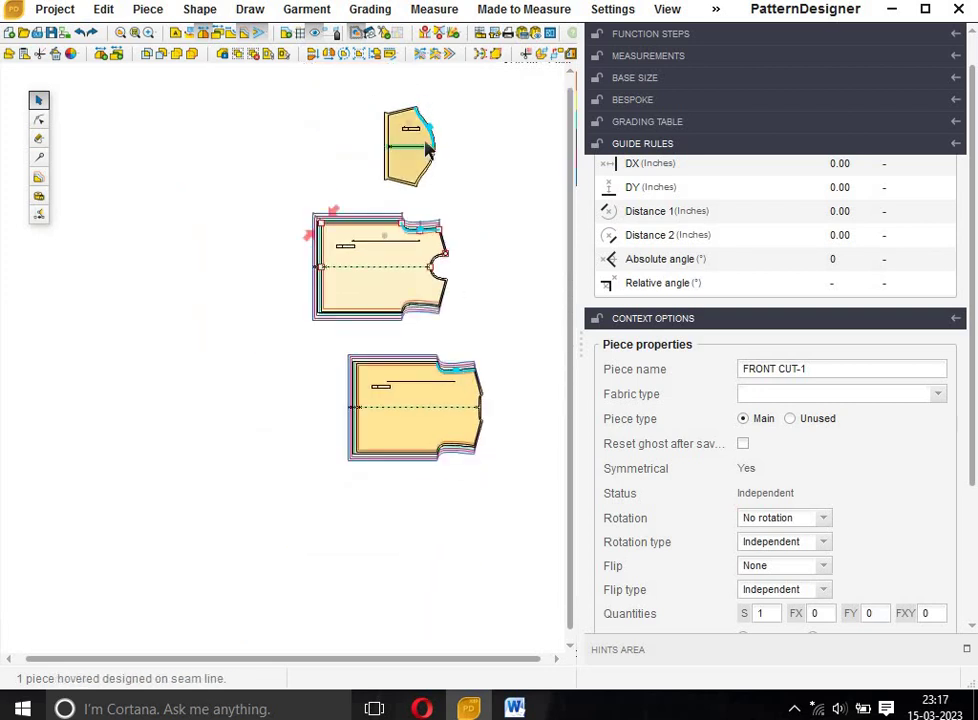
scroll(424, 130, up, 2)
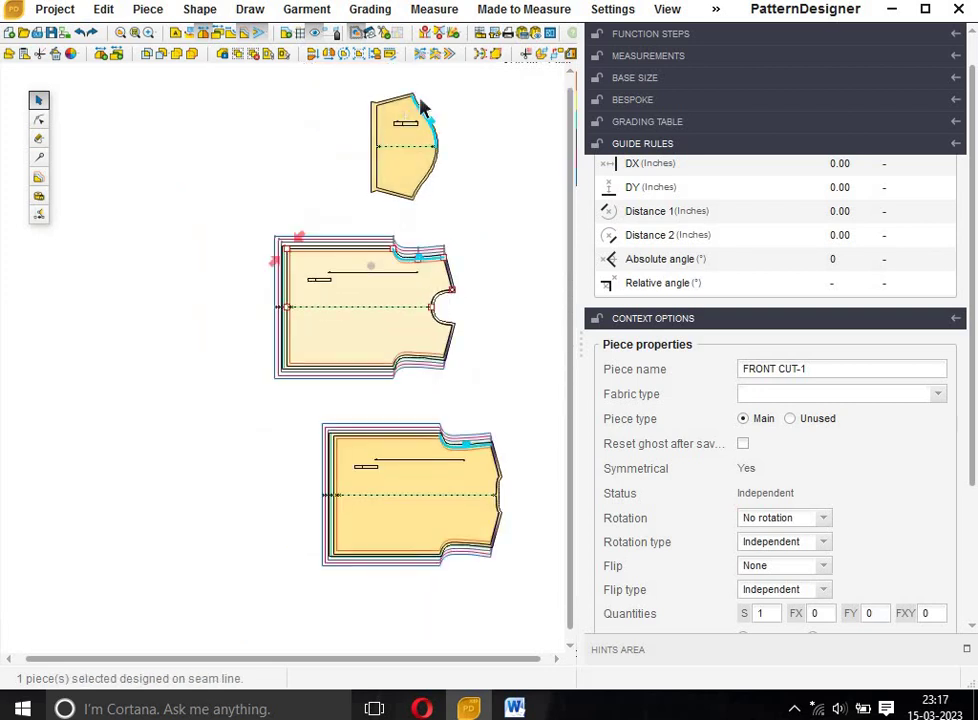
Grade the sleeve's two top points 0.5 inch per size vertically
click(39, 177)
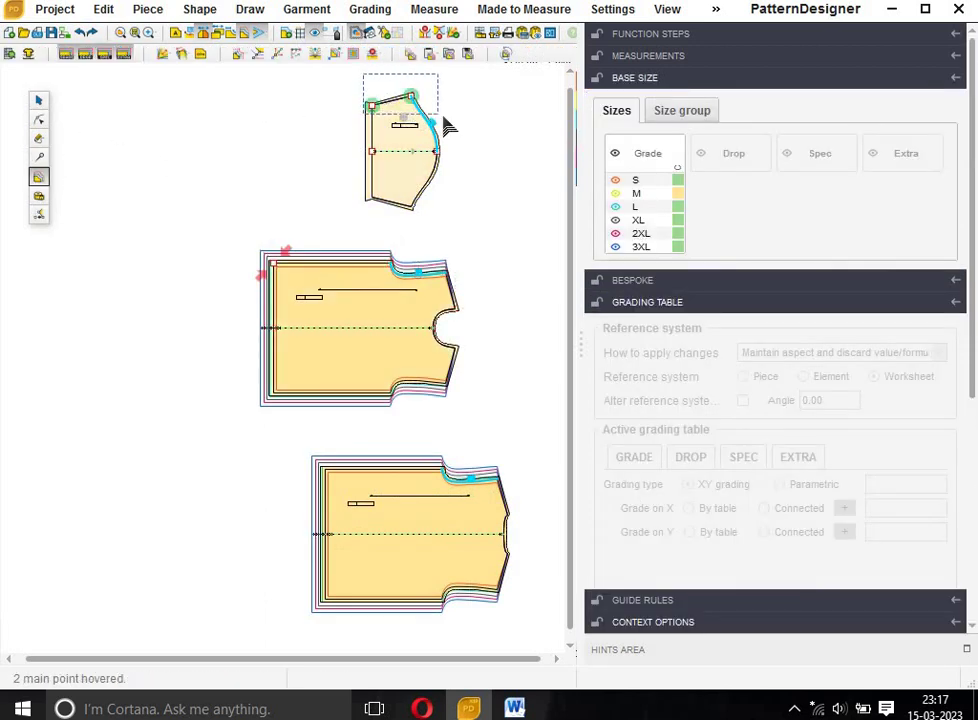
drag(413, 118, 447, 124)
scroll(898, 455, down, 5)
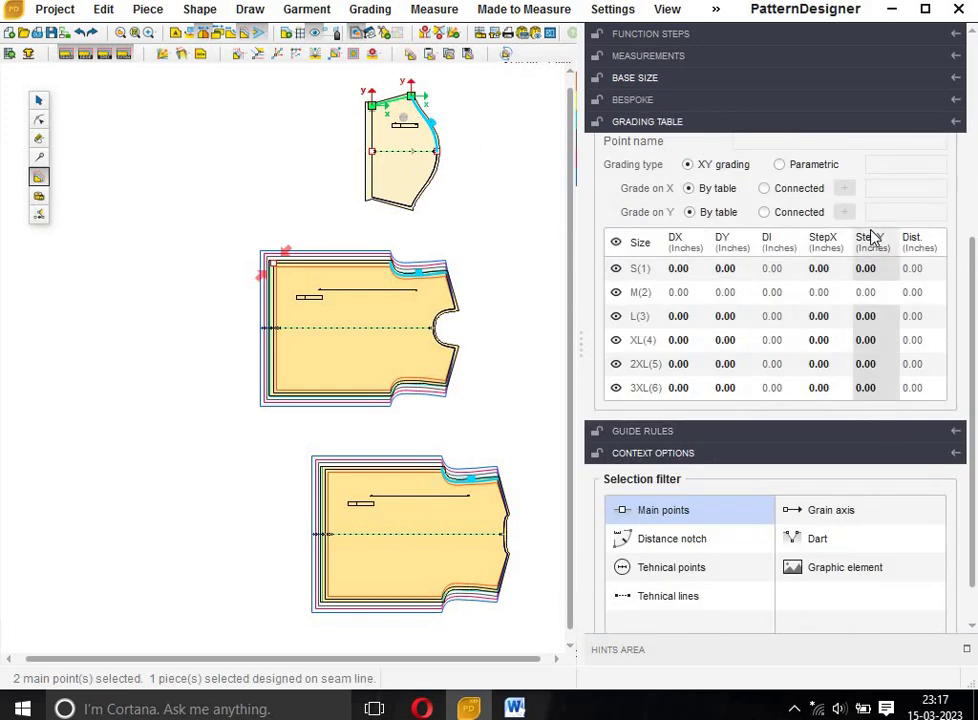
key(BackSpace)
key(Return)
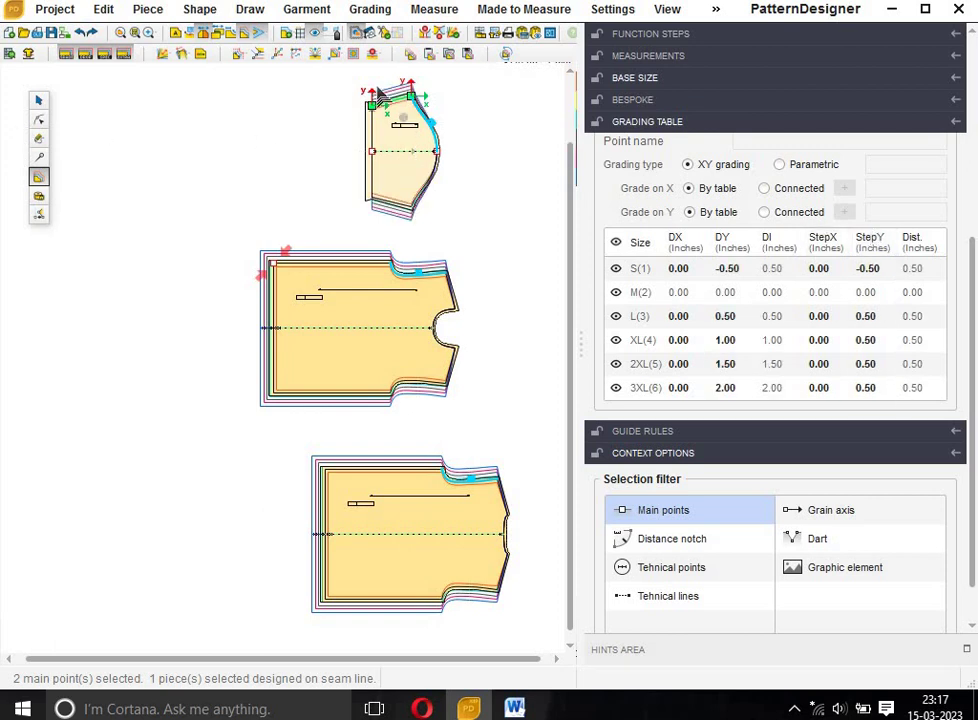
Give sleeve cap point 11 a StepX grade of -0.2 inch per size
drag(354, 84, 381, 201)
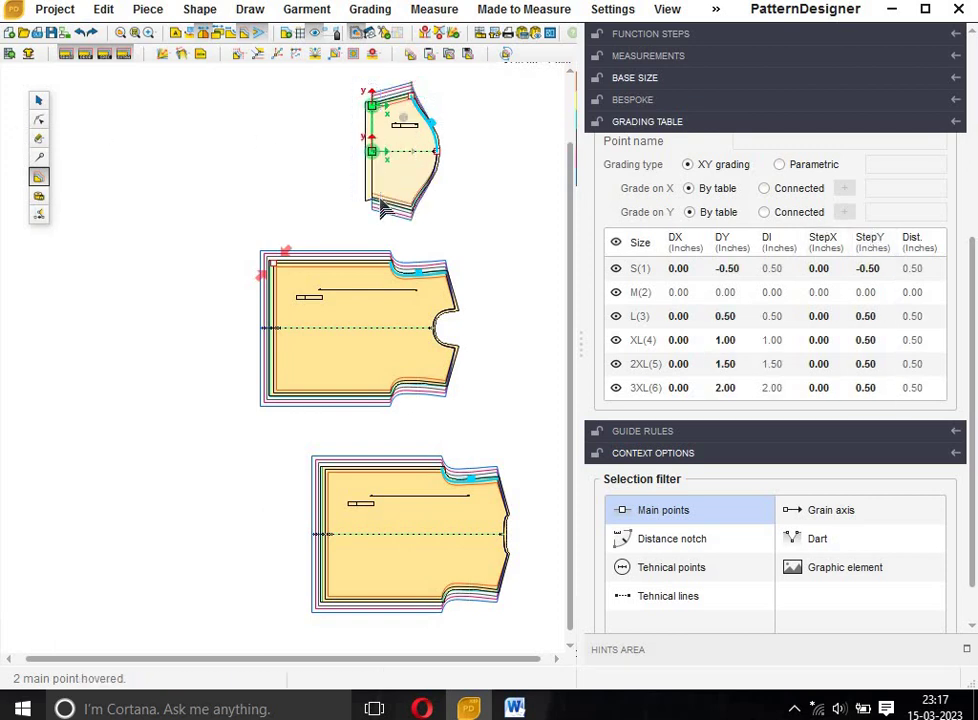
click(836, 412)
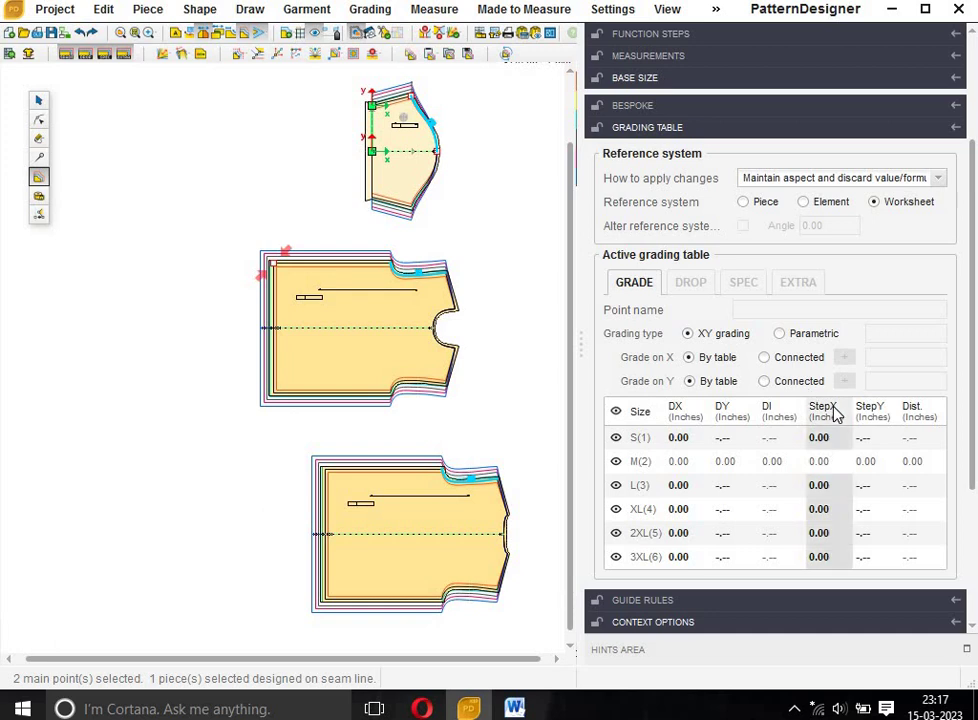
text(-1)
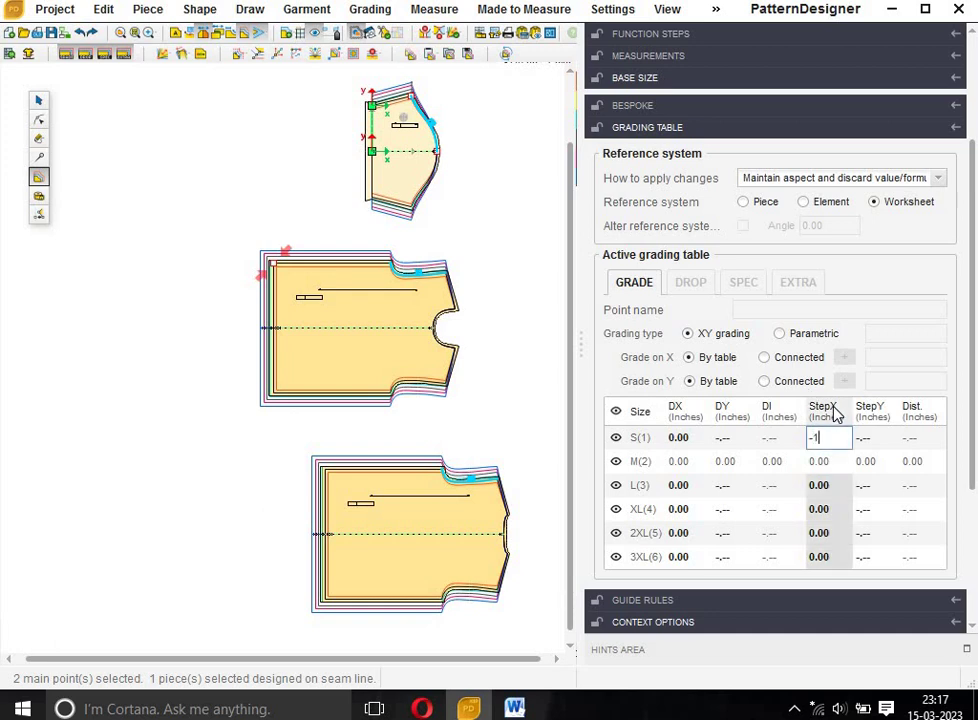
key(Return)
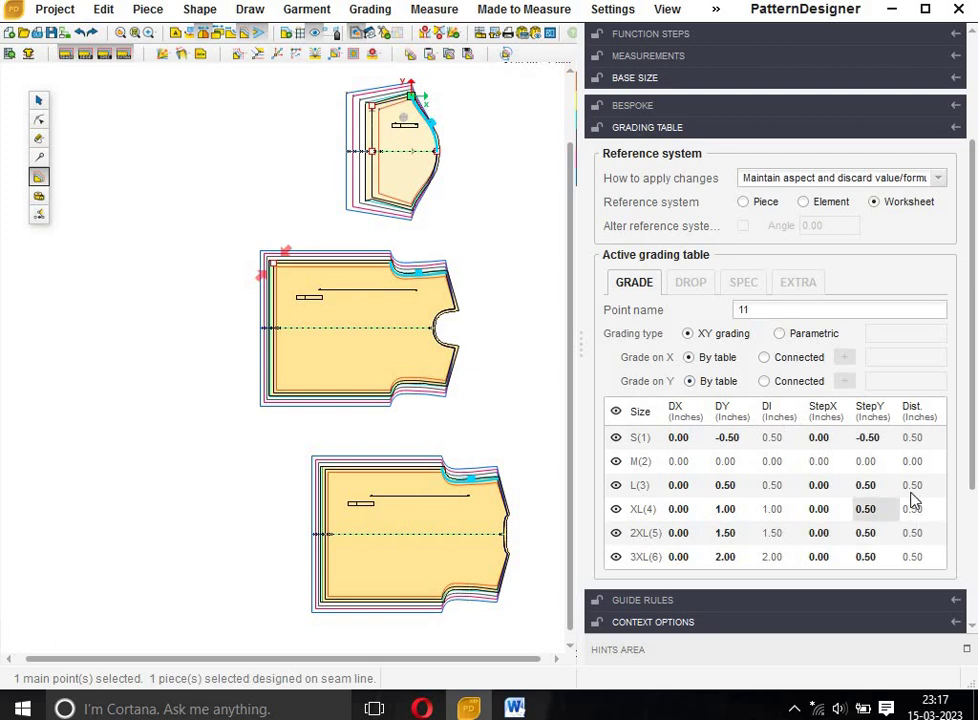
click(826, 425)
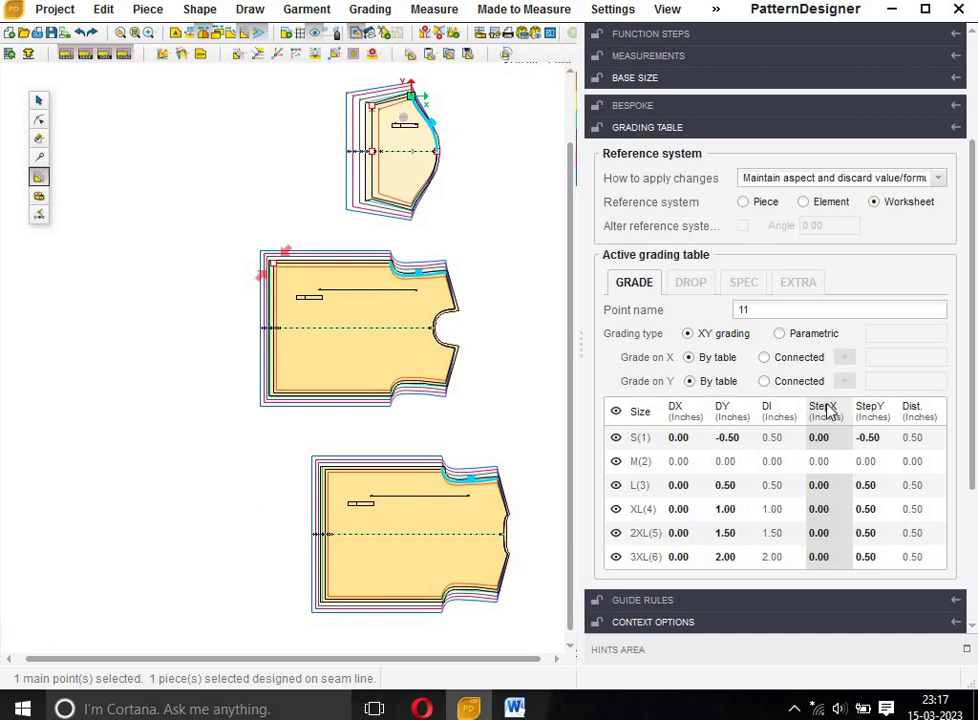
text(-)
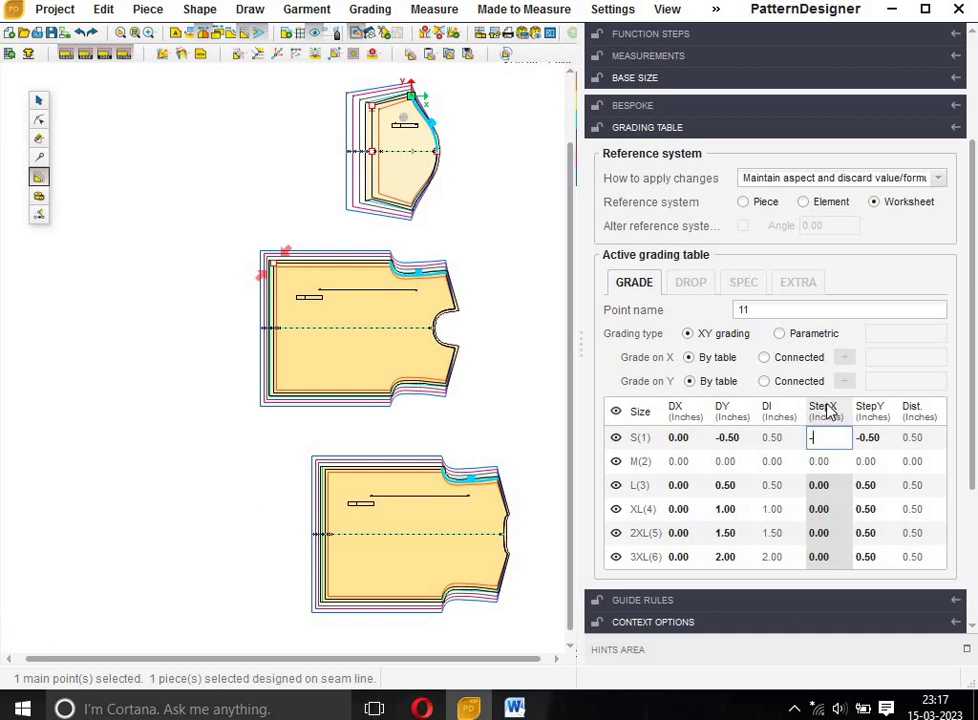
text(0.2)
key(Return)
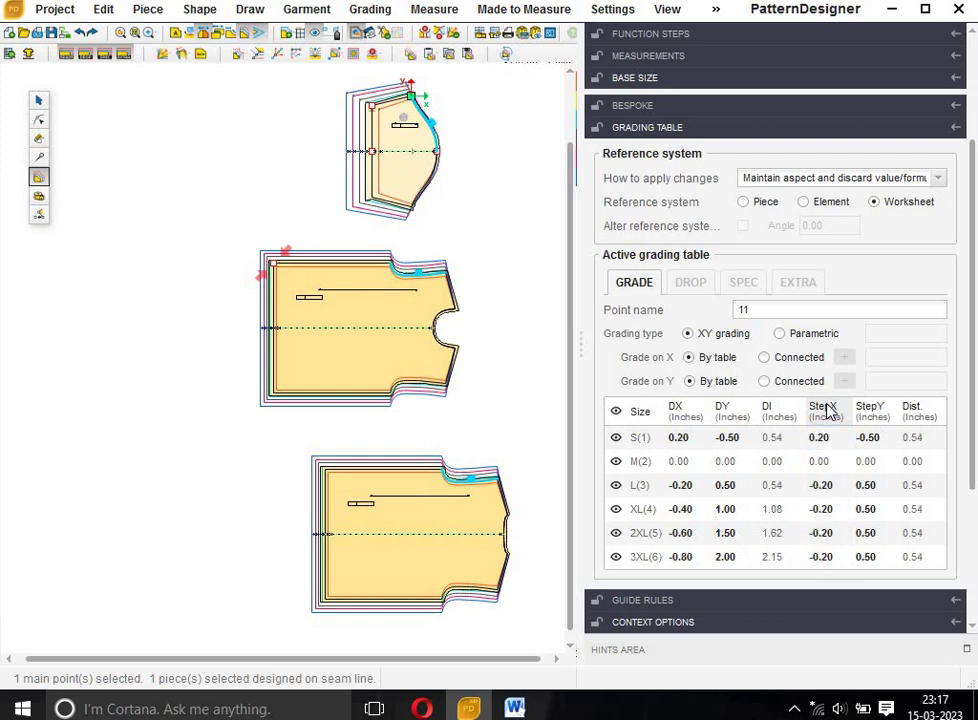
Open the measurements table and enlarge it until the 2XL and 3XL rows show
click(479, 36)
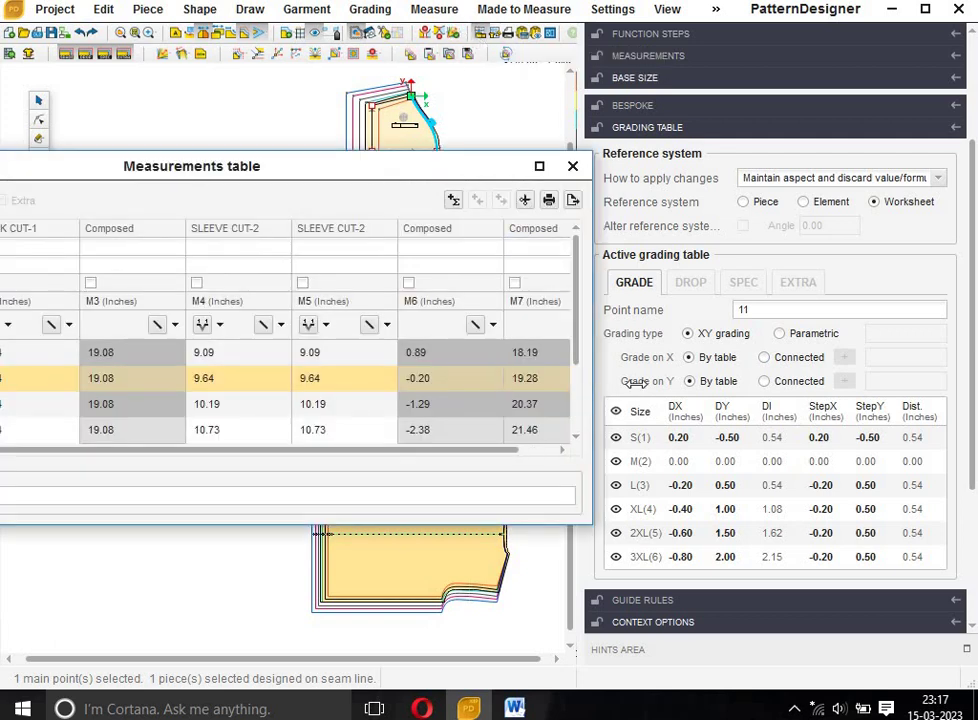
drag(598, 389, 776, 385)
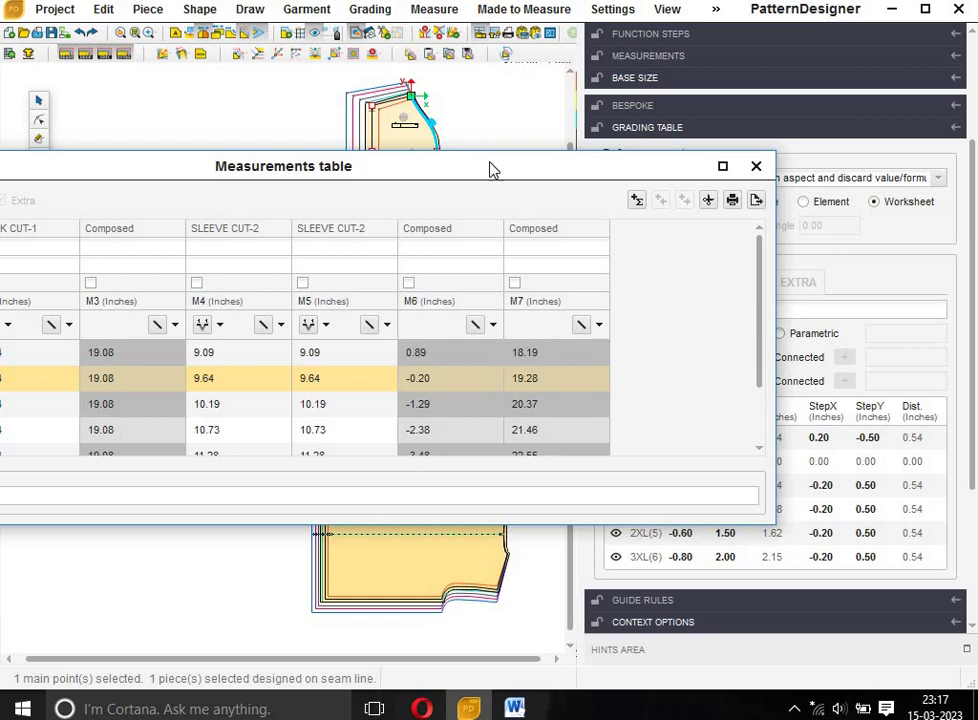
mouse_move(490, 170)
mouse_down()
mouse_move(822, 233)
mouse_move(804, 231)
mouse_up()
click(834, 567)
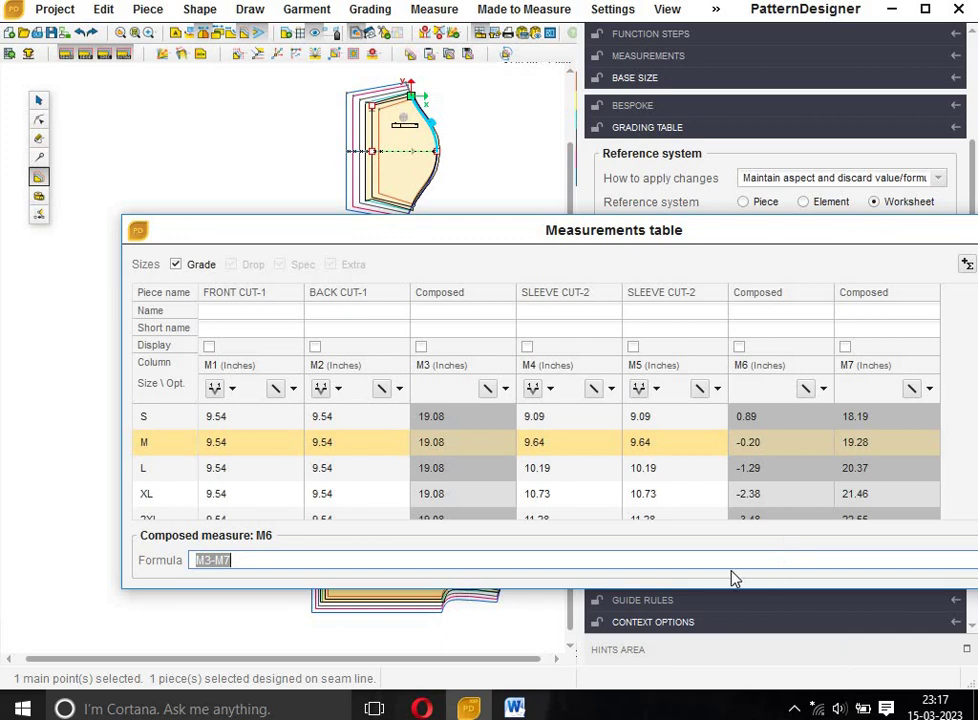
drag(535, 589, 552, 687)
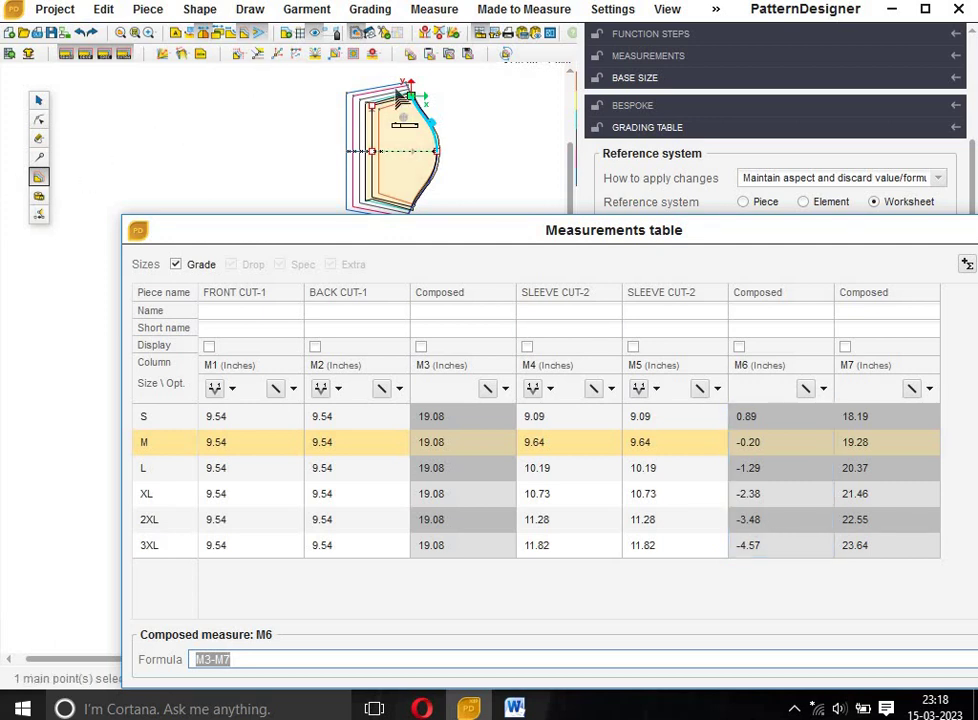
Select sleeve point 11, move the Measurements table clear of the pieces, and set StepX to 0
click(440, 122)
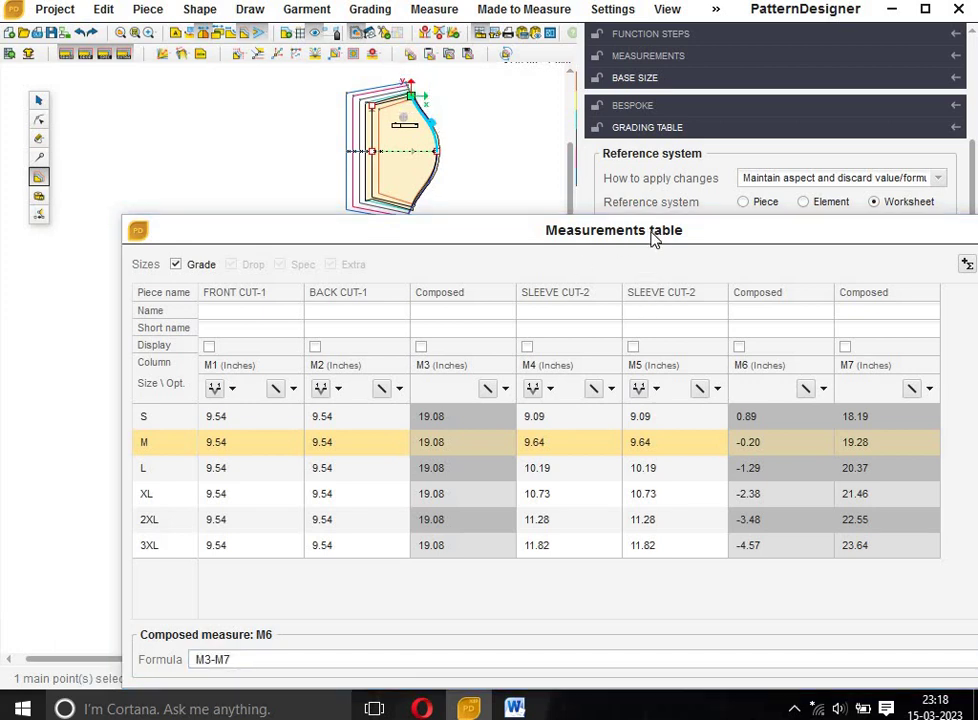
drag(655, 240, 457, 333)
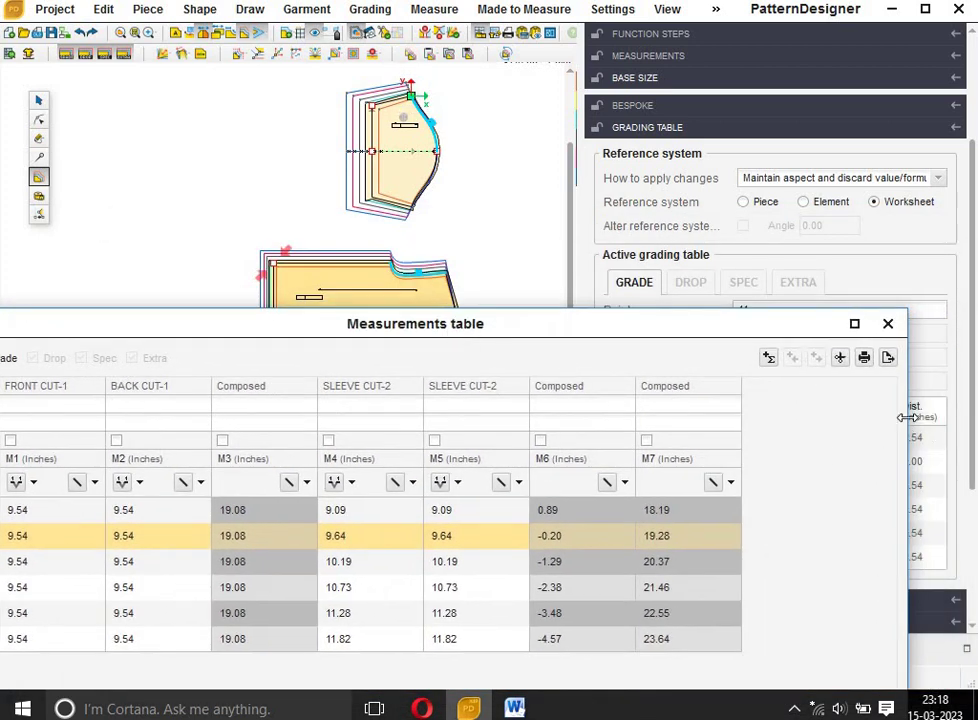
drag(907, 417, 643, 432)
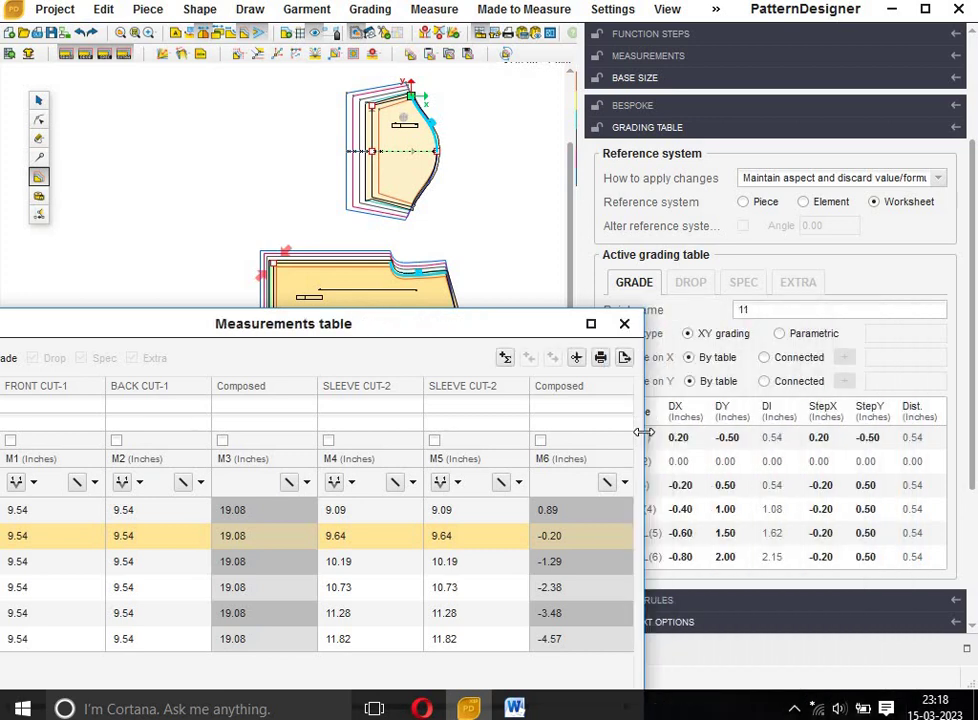
drag(502, 323, 319, 104)
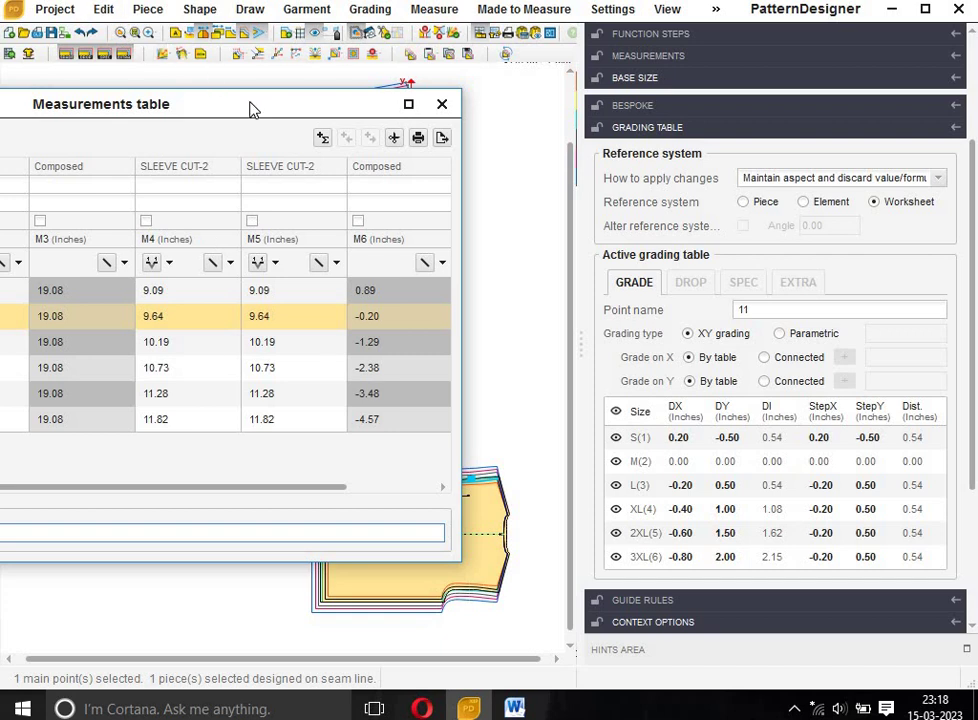
drag(252, 108, 225, 214)
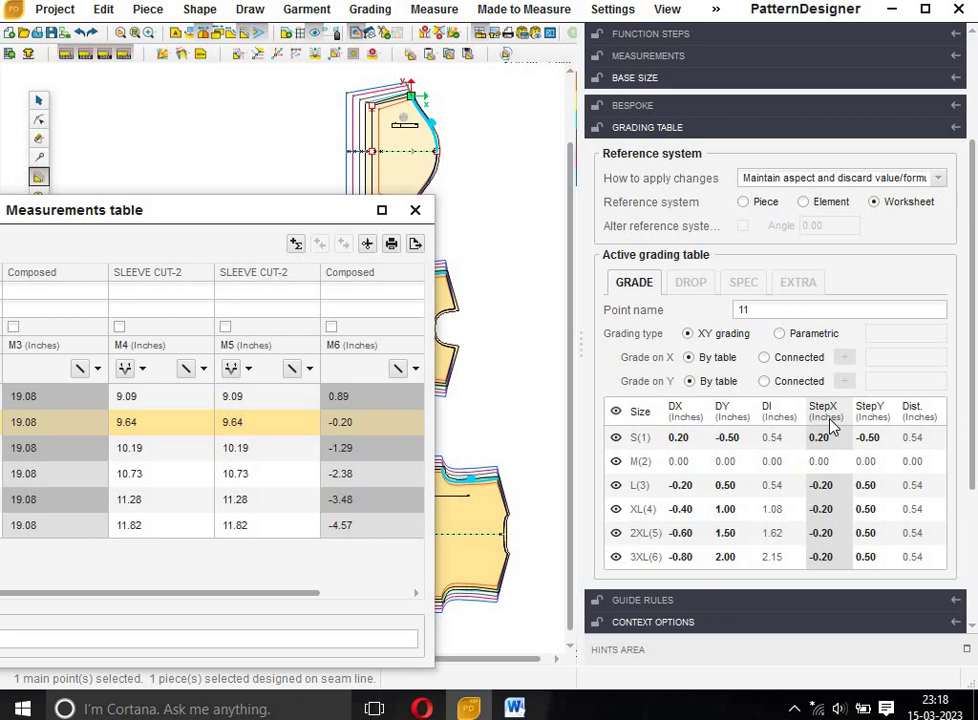
text(0)
key(Return)
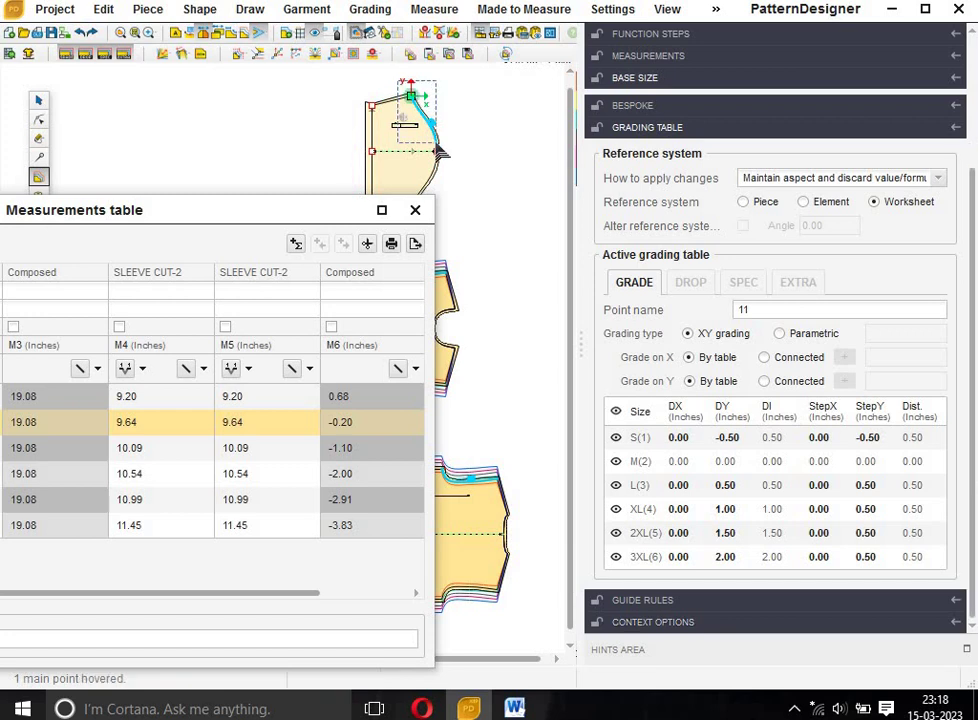
Widen the Measurements table to reveal the M7 column
click(410, 97)
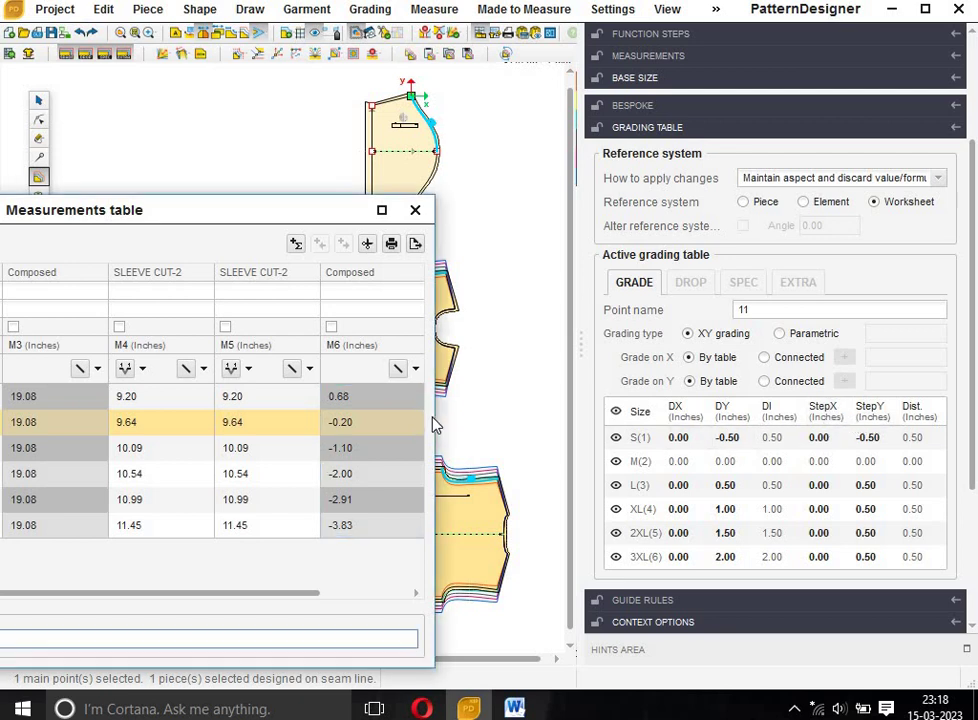
drag(435, 428, 617, 432)
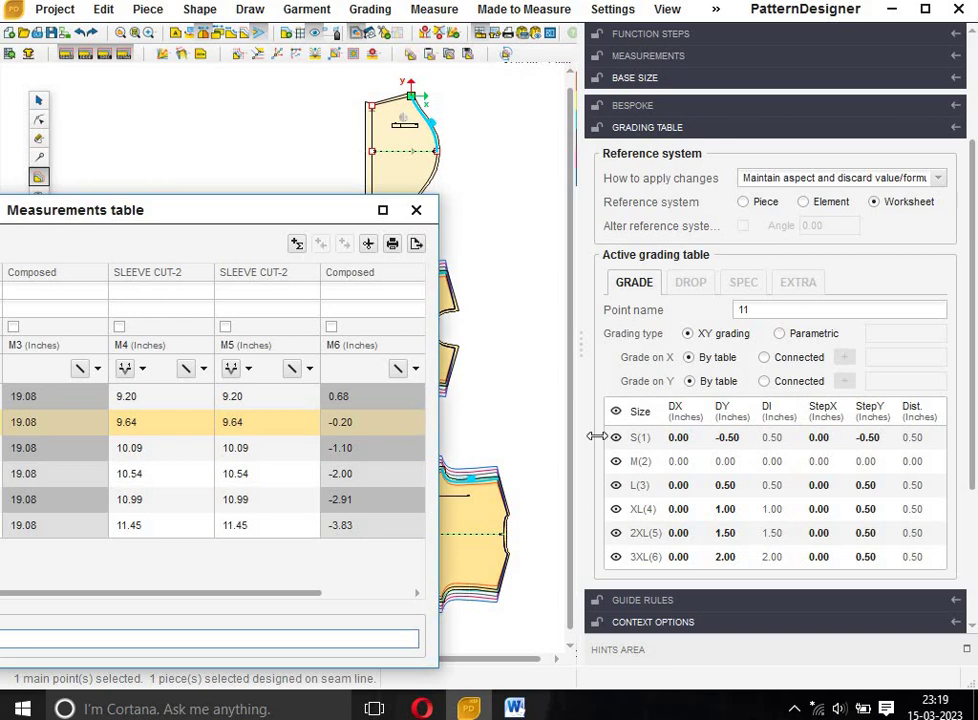
click(350, 345)
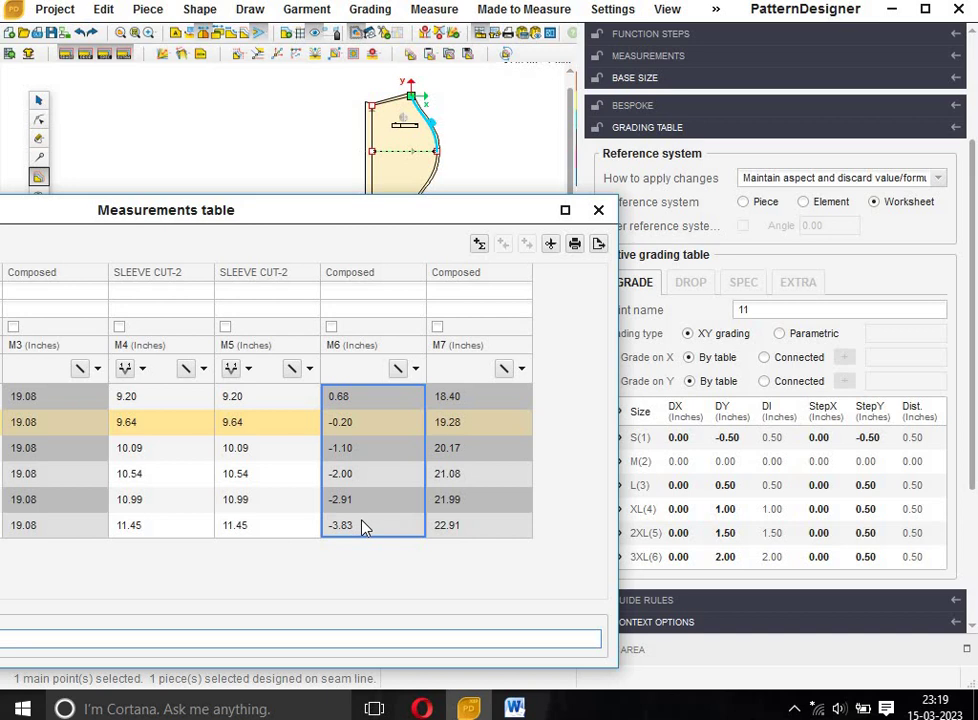
Clear the M6 column selection and reselect sleeve cap point 11
click(485, 286)
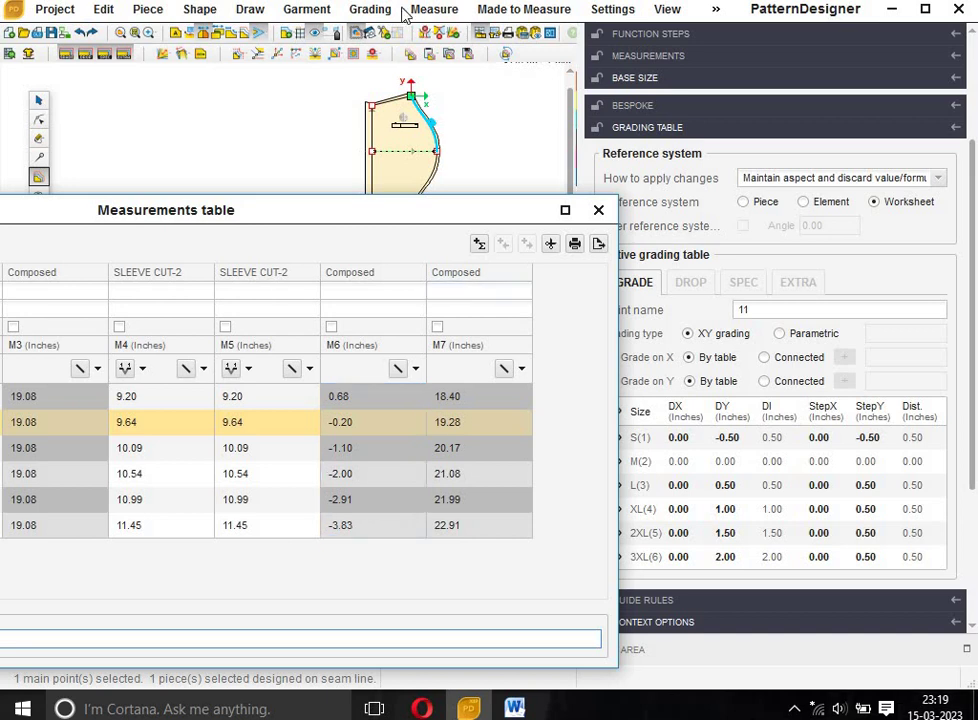
click(404, 126)
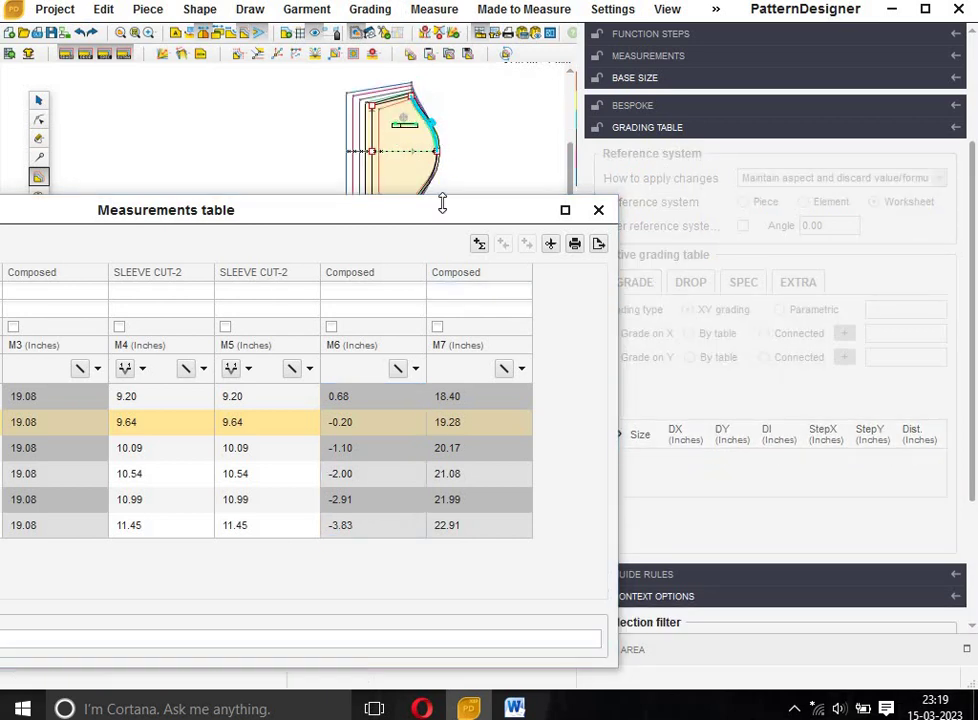
click(422, 300)
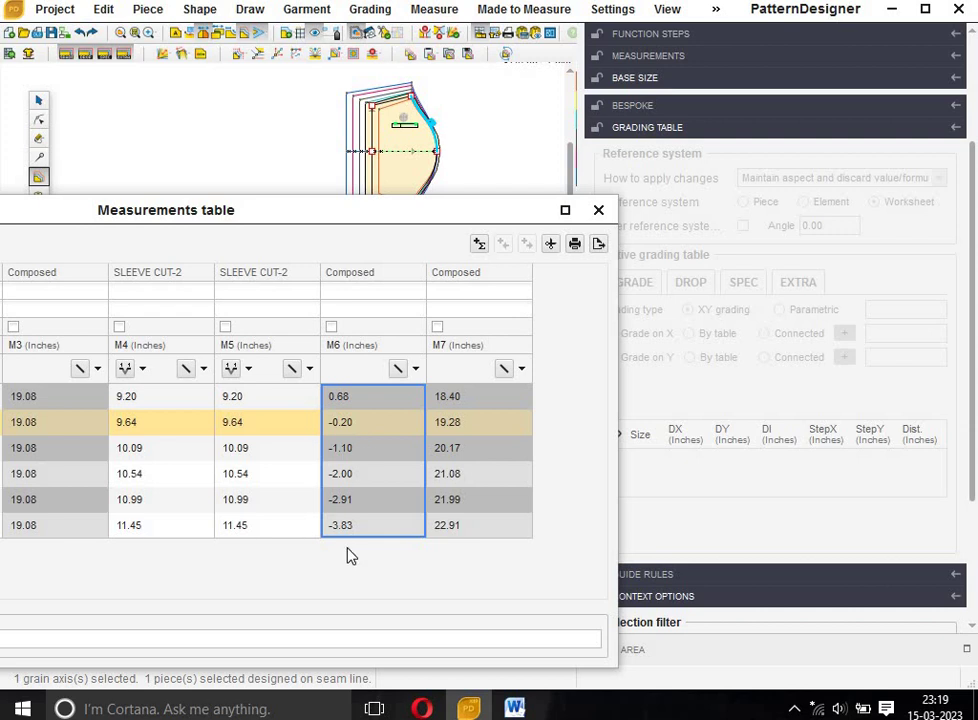
click(440, 346)
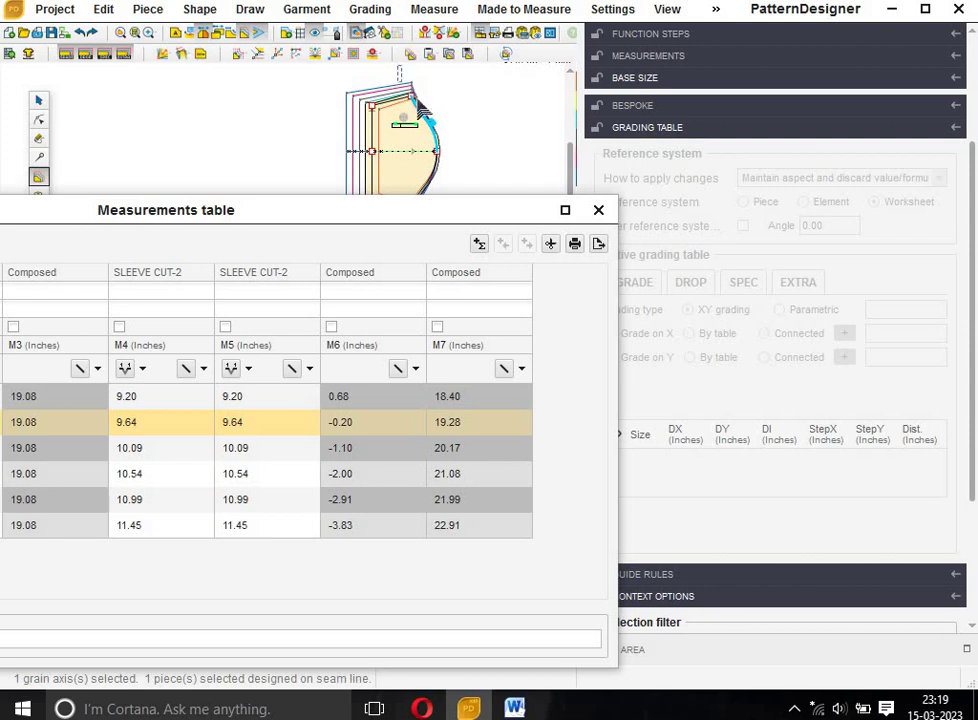
click(405, 110)
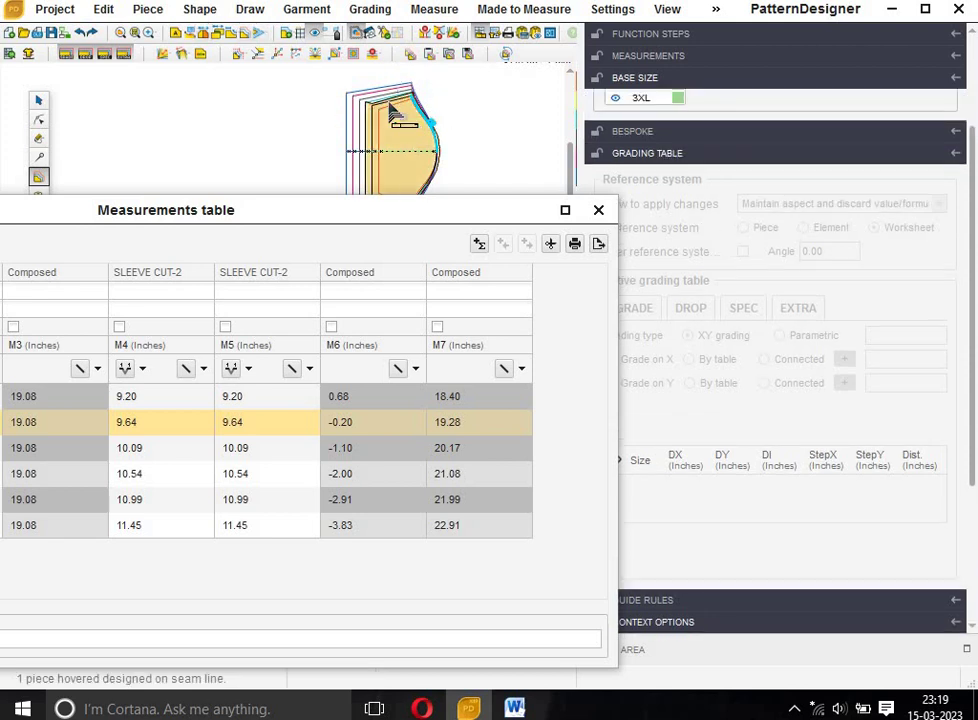
click(410, 110)
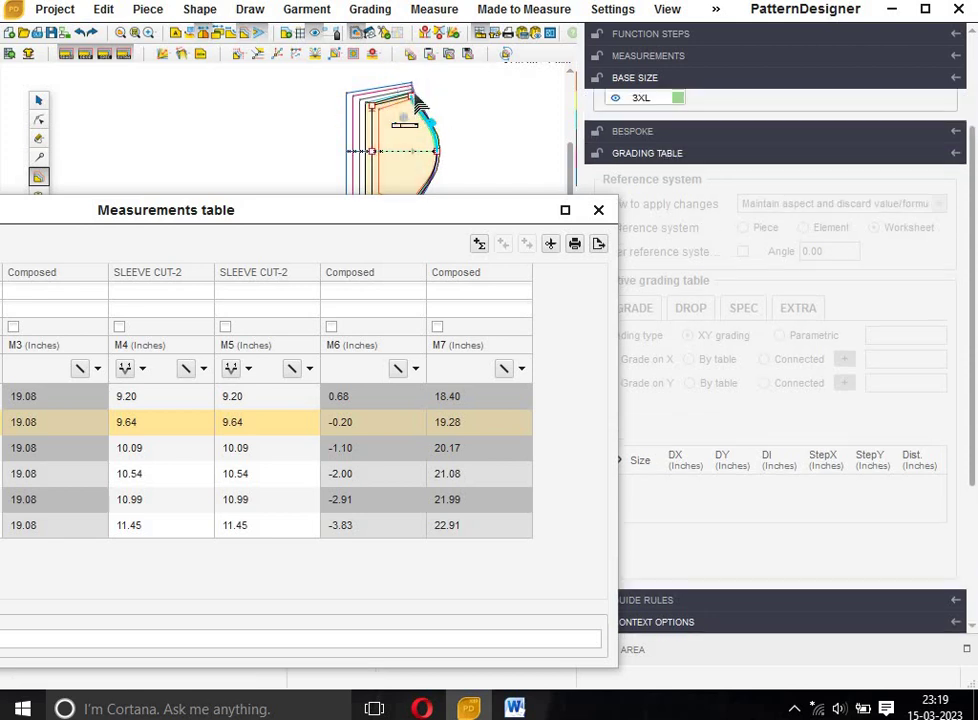
click(410, 97)
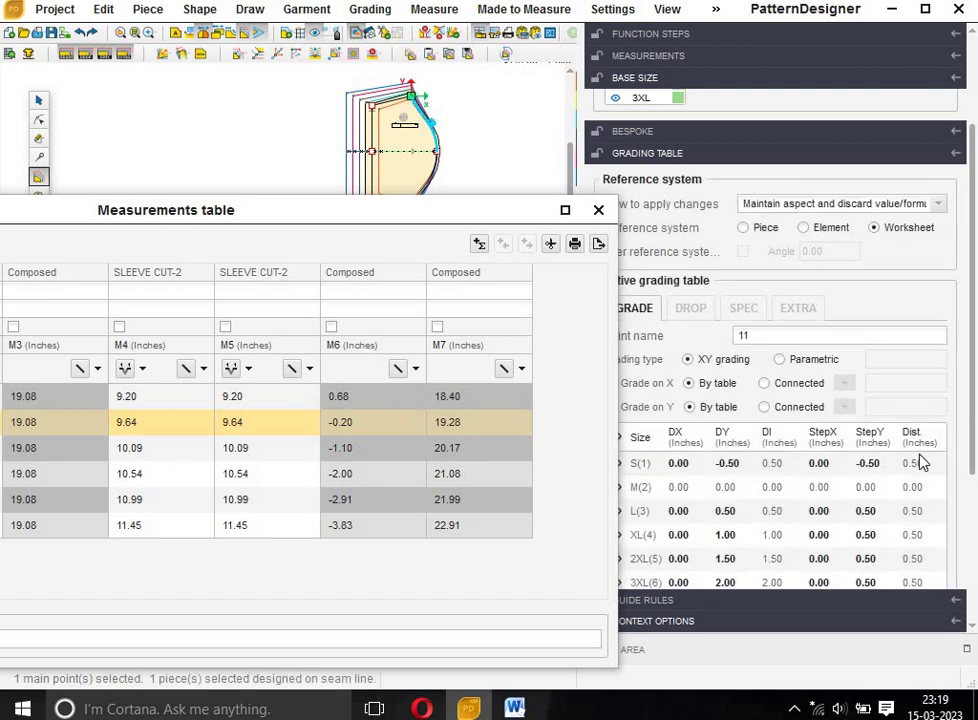
Try a 0.70 vertical step on point 11, then reset StepY to 0
click(872, 440)
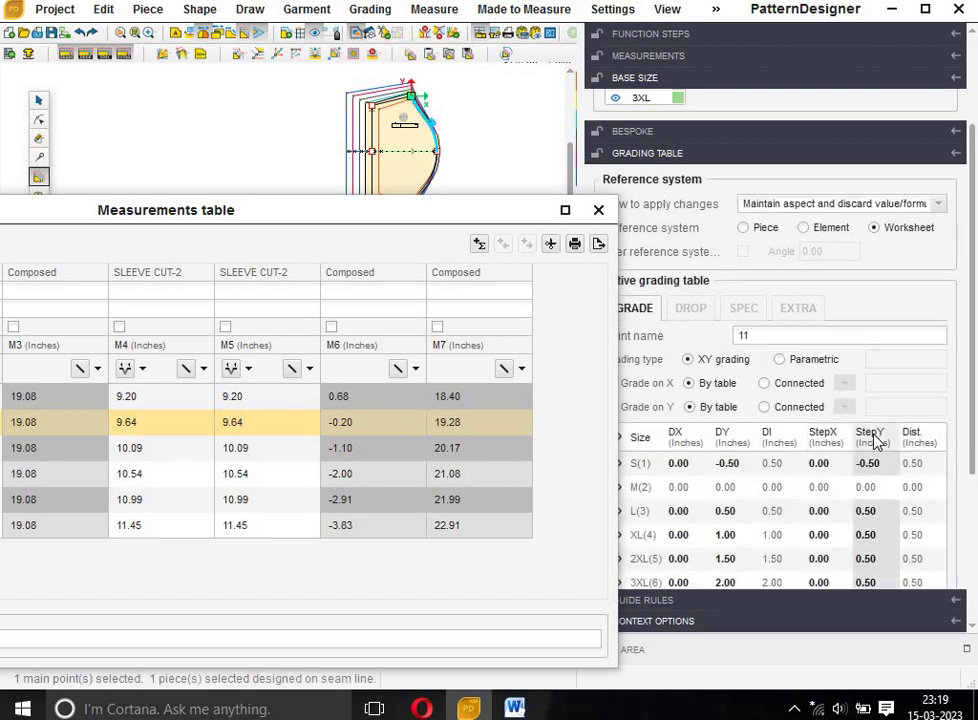
key(BackSpace)
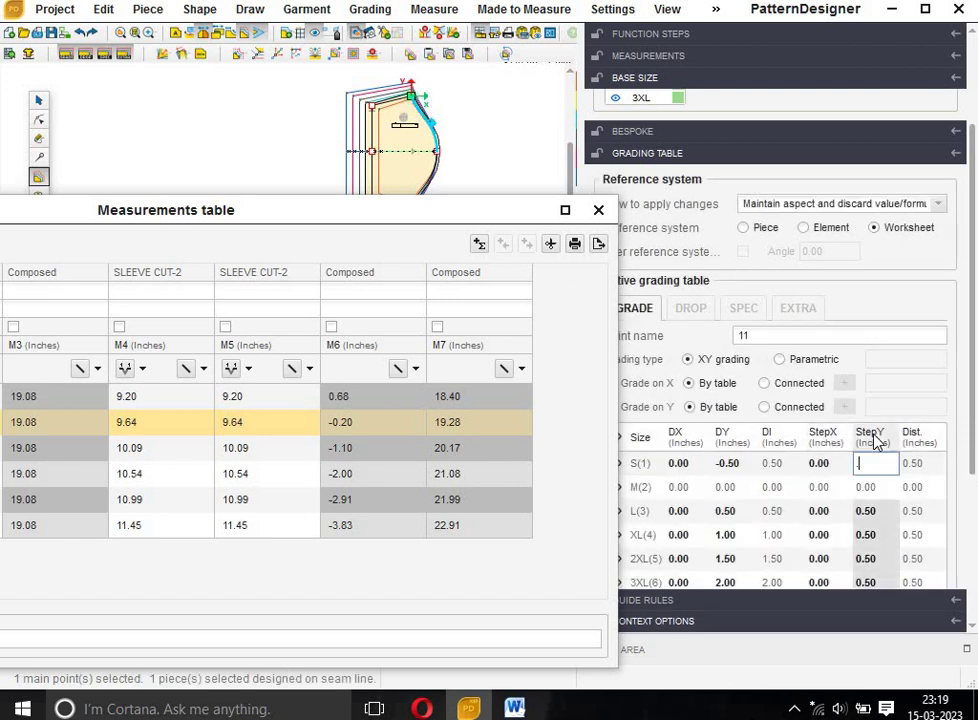
text(.7)
key(Return)
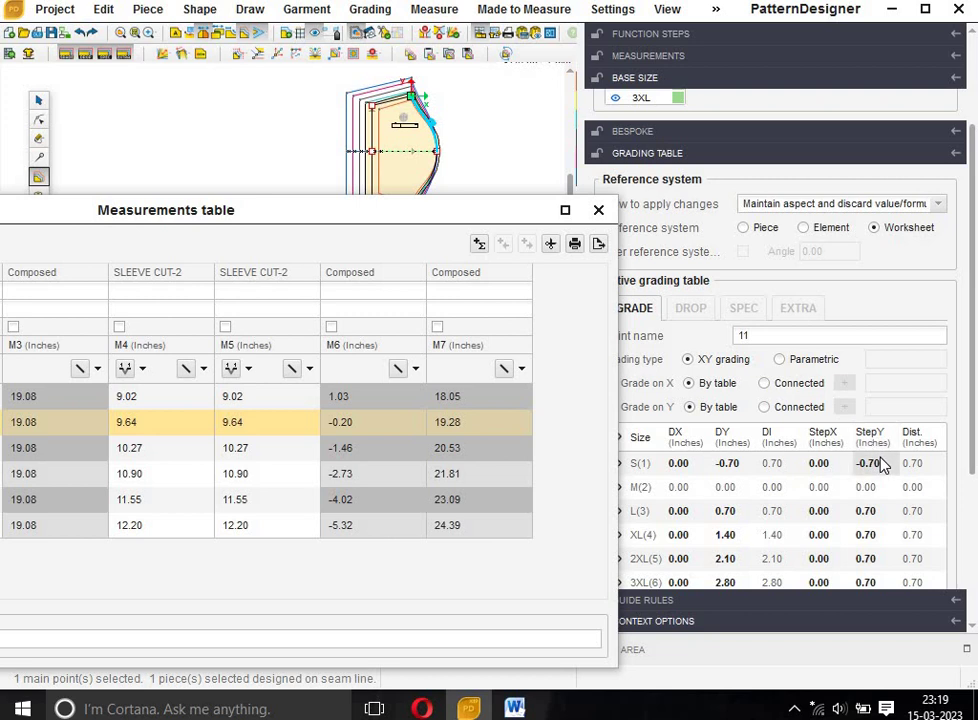
double_click(880, 463)
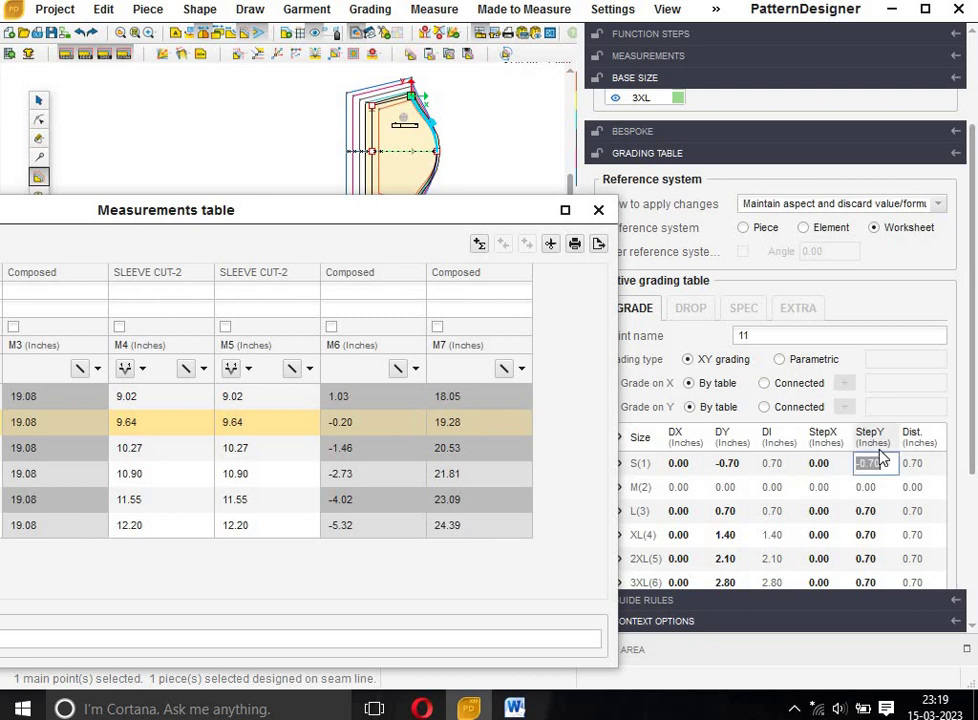
click(873, 438)
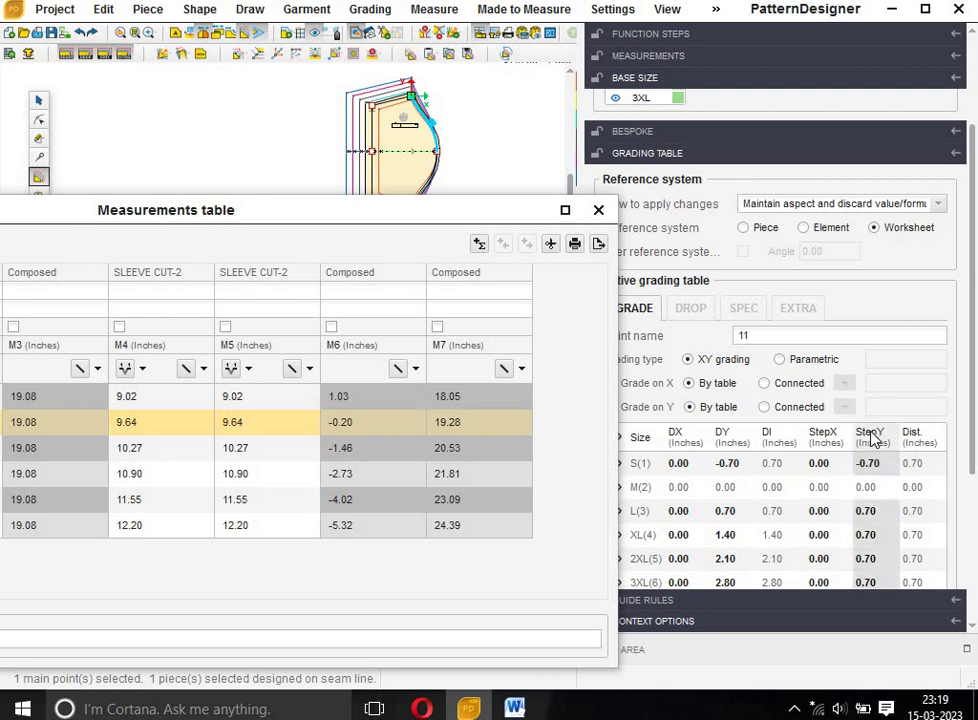
text(0)
key(Return)
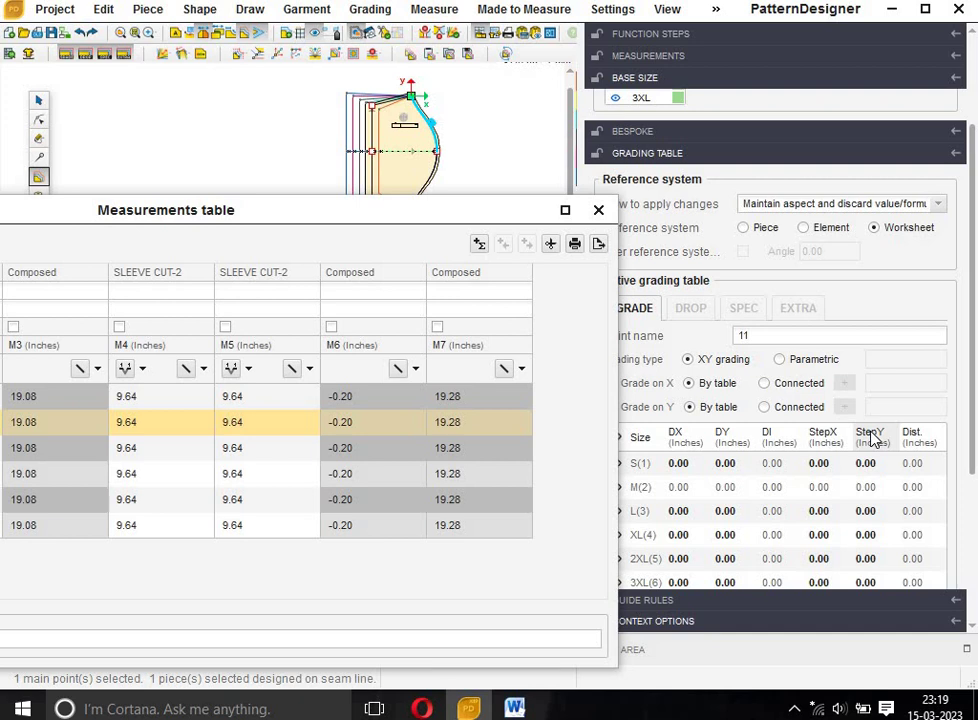
Settle on a 0.50 StepY per size and move the Measurements table lower
click(871, 438)
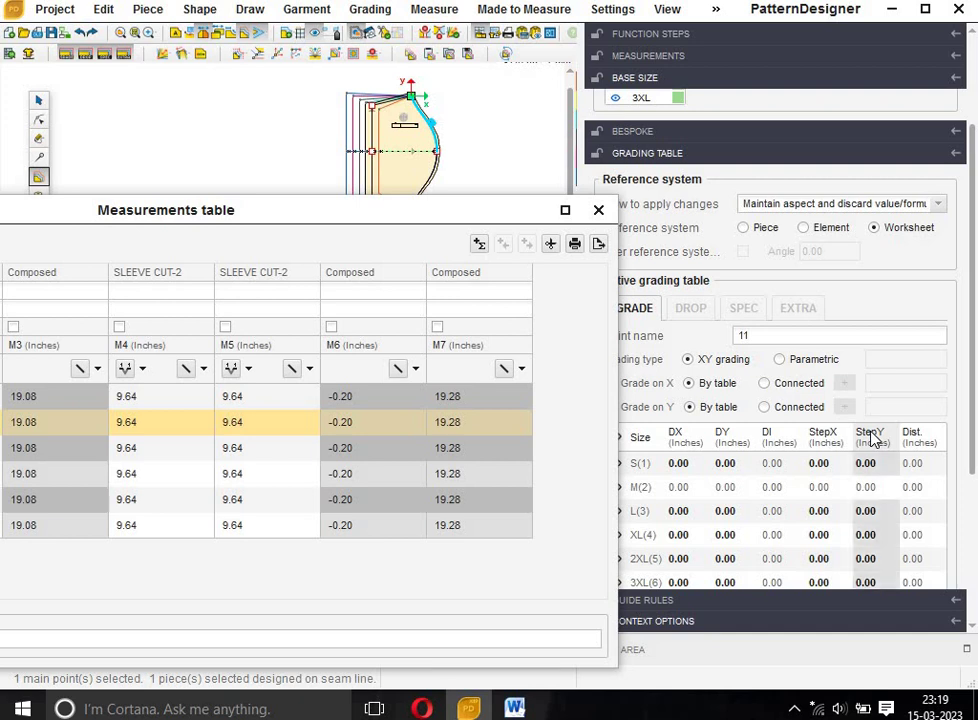
text(.5)
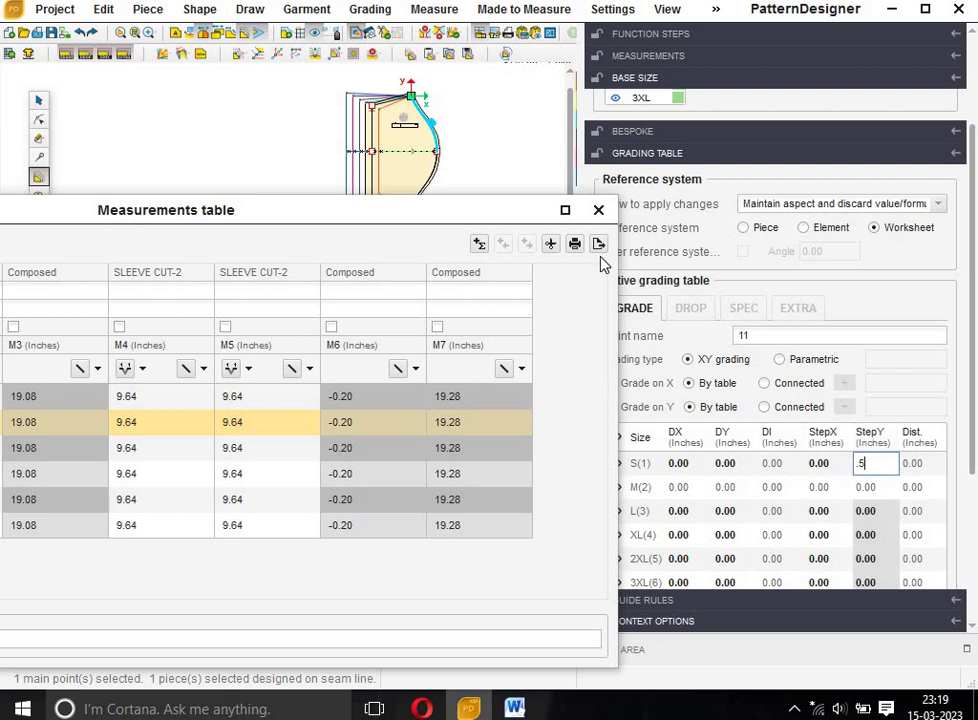
drag(474, 224, 451, 421)
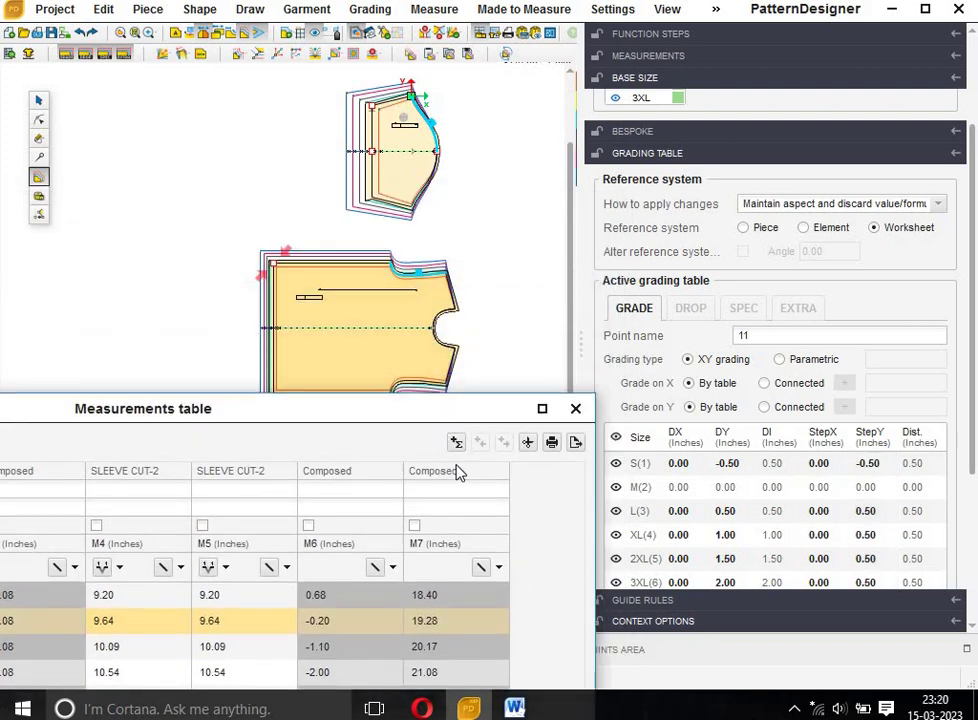
Switch to point grading and give the body's shoulder-neck point a -0.50 StepX per size
drag(447, 408, 519, 596)
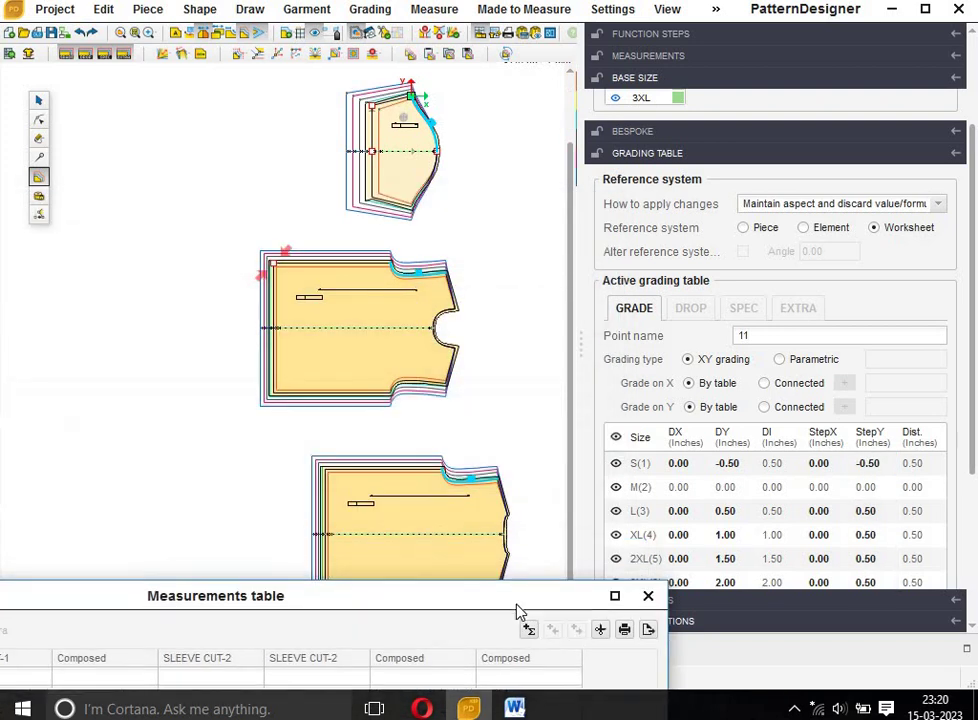
click(39, 177)
click(430, 465)
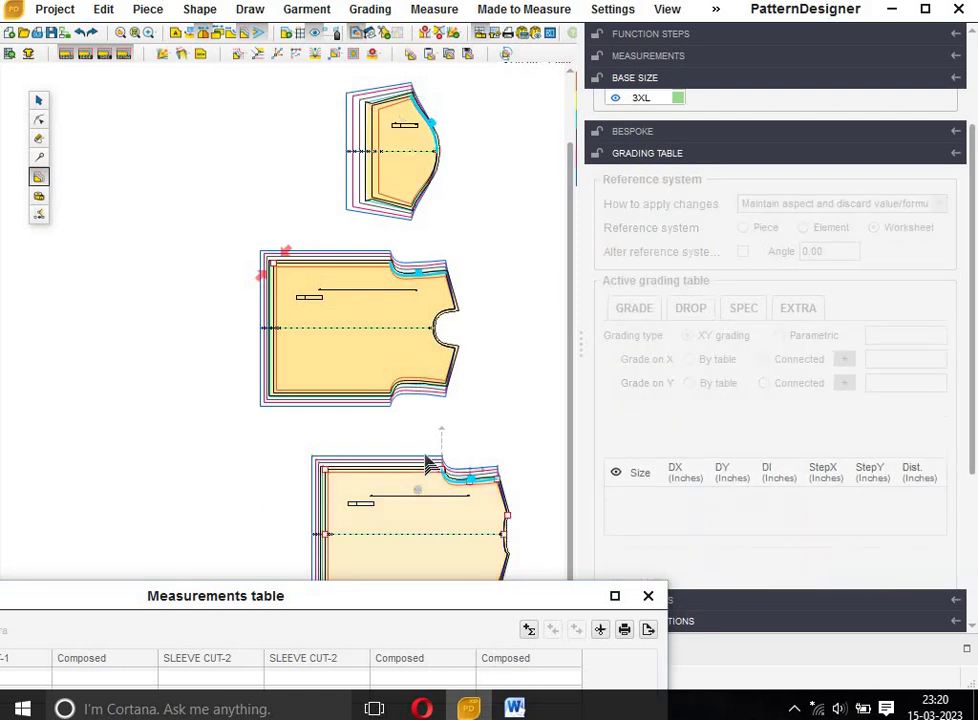
click(436, 466)
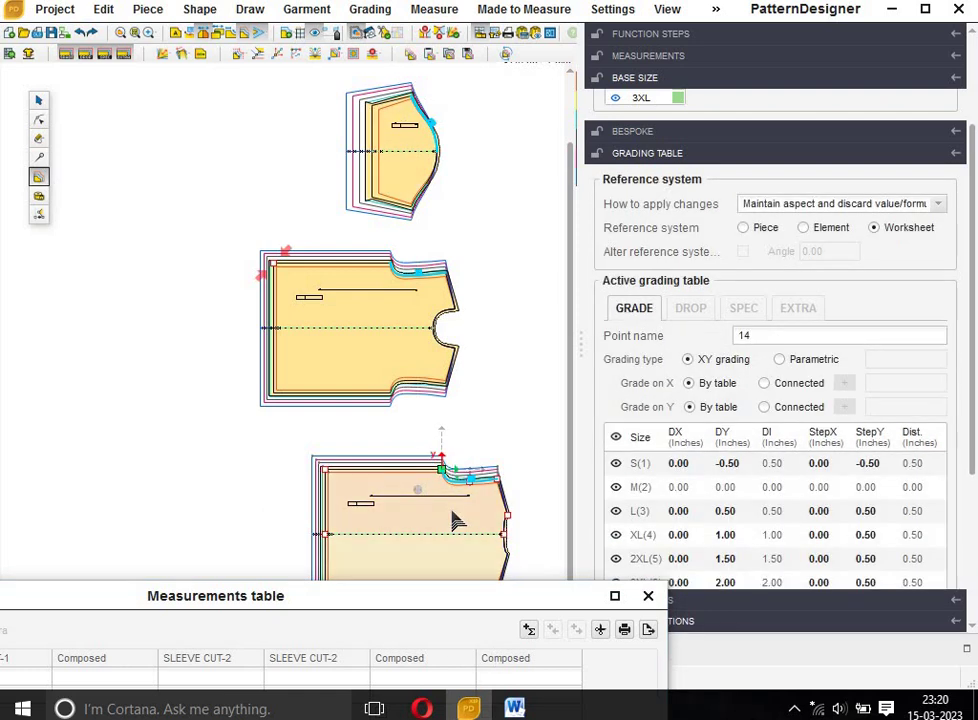
click(391, 263)
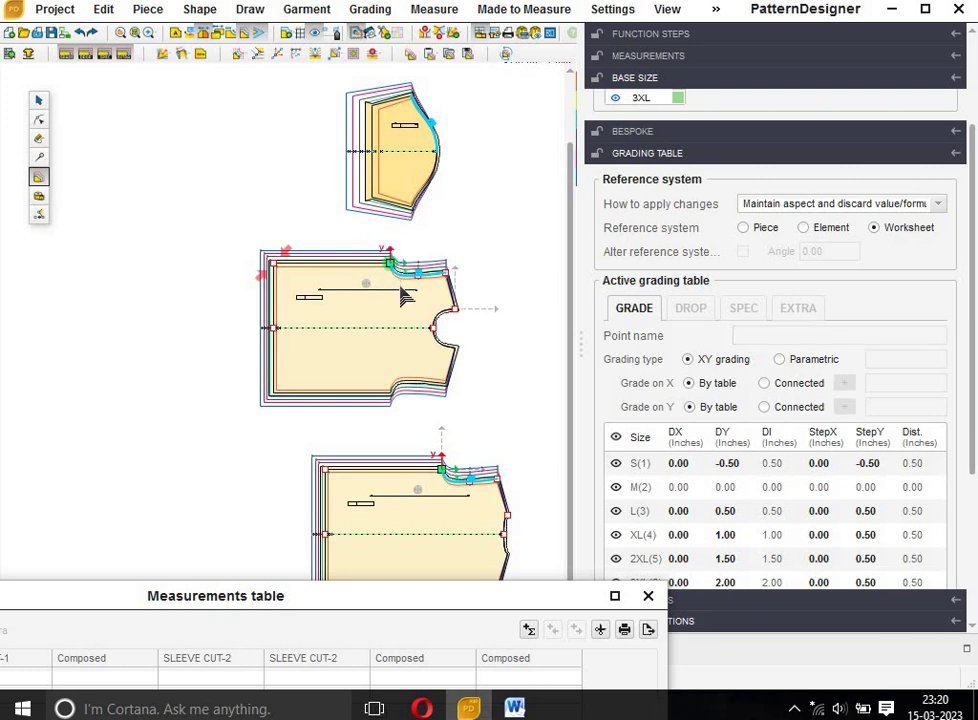
click(826, 445)
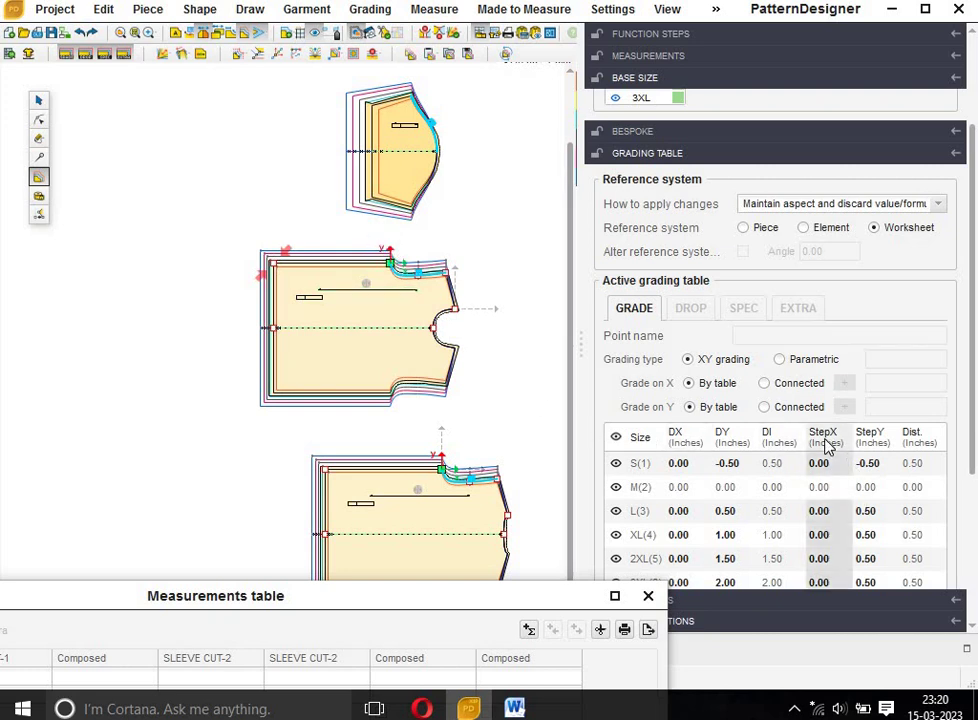
text(-)
text(.5)
key(Return)
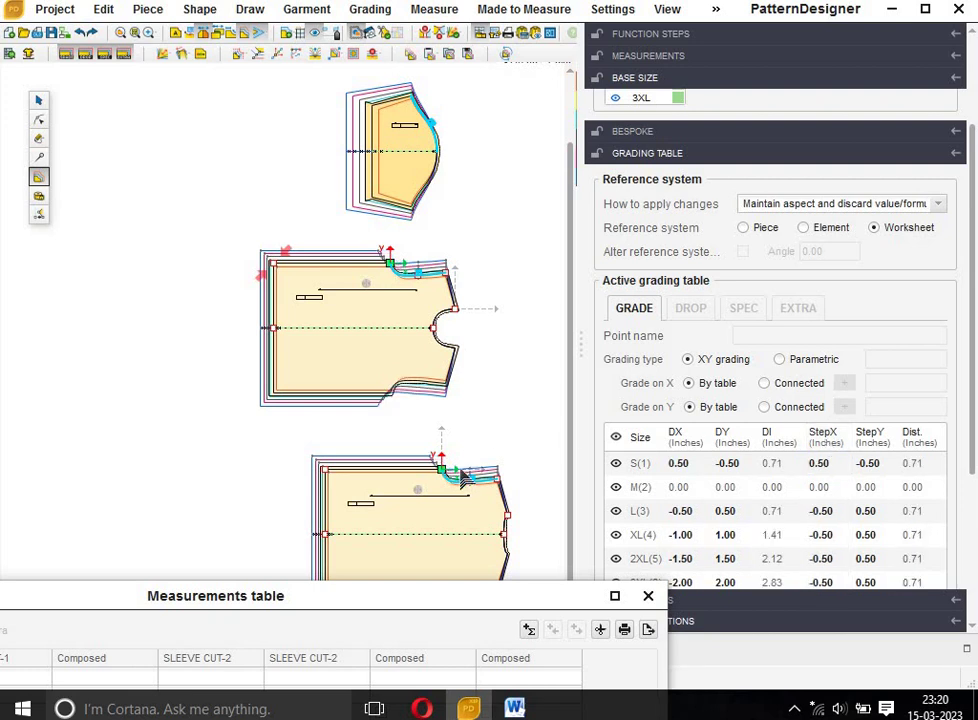
scroll(470, 478, up, 2)
scroll(490, 484, down, 1)
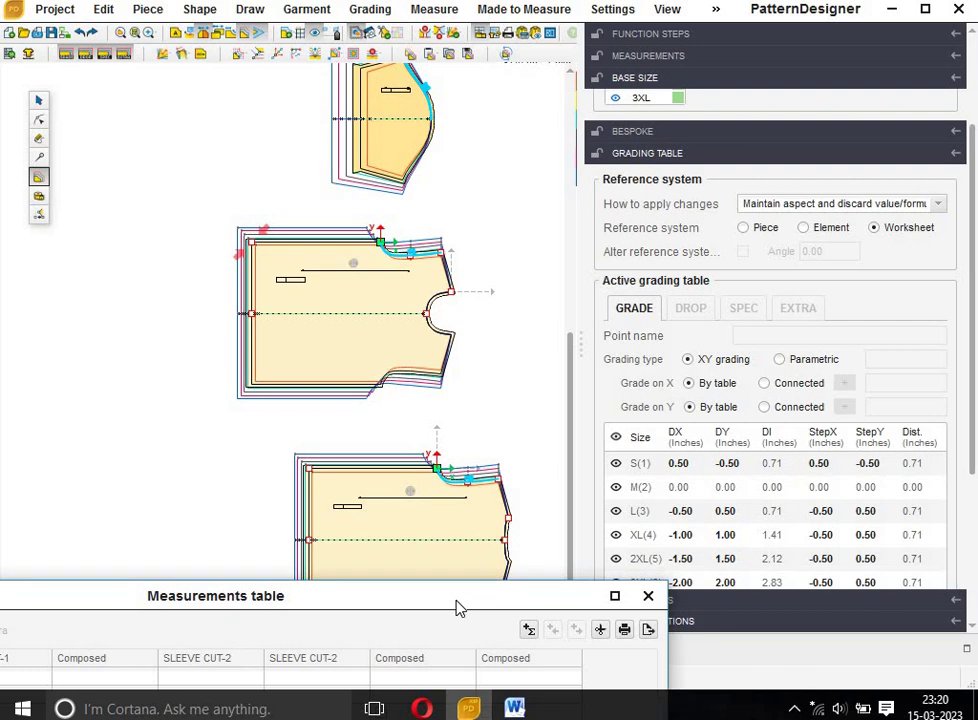
Select sleeve point 11 and set its StepY to 0.55 per size after trying 0.6
drag(458, 607, 414, 241)
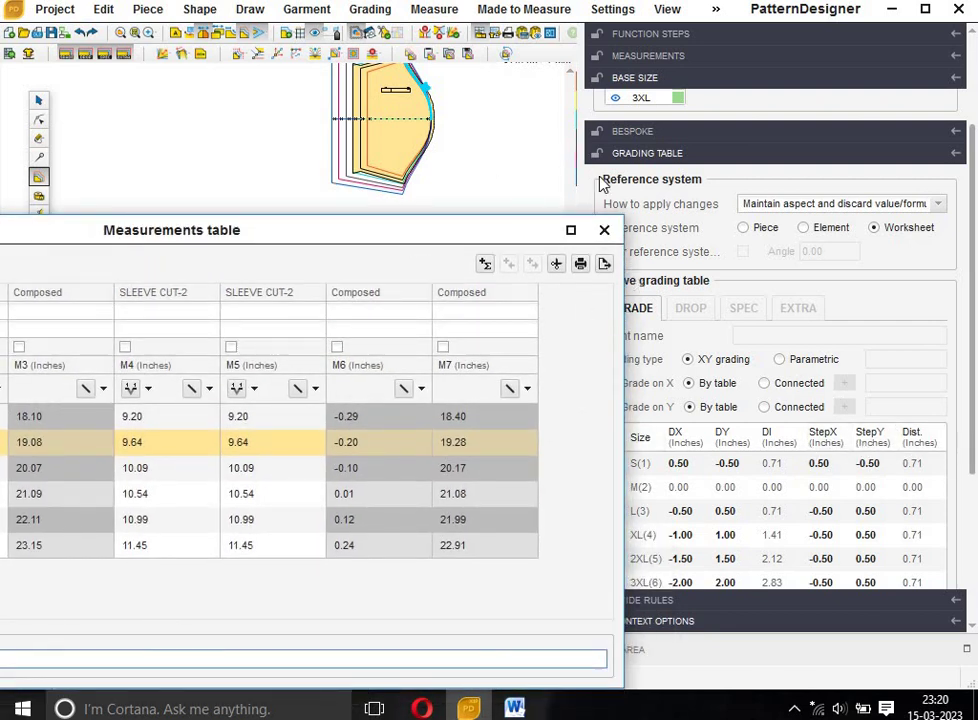
scroll(415, 93, down, 2)
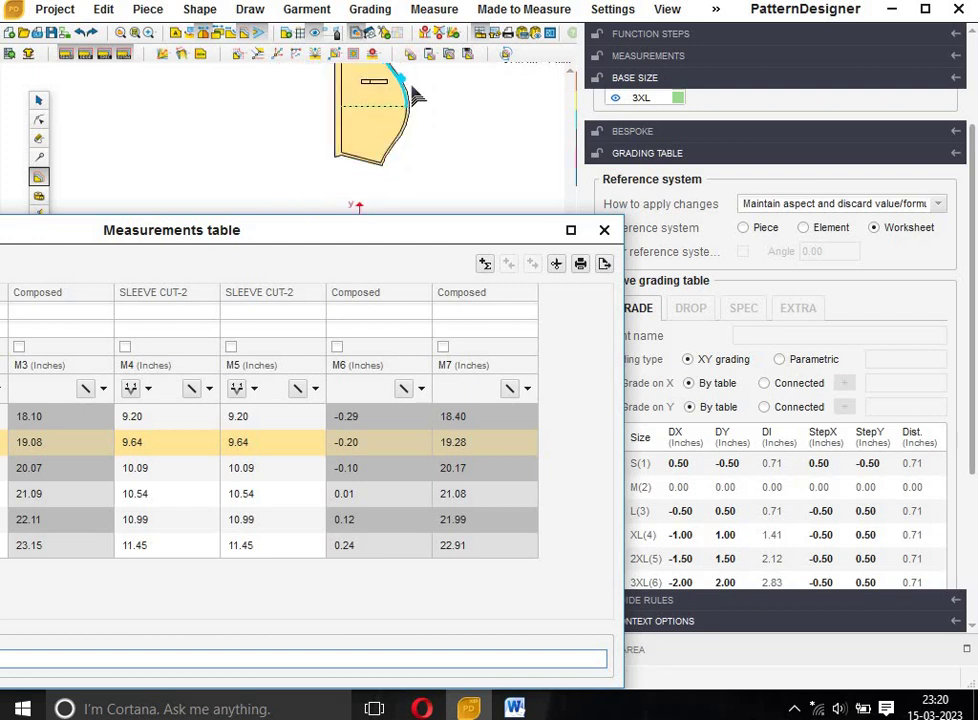
scroll(415, 93, down, 1)
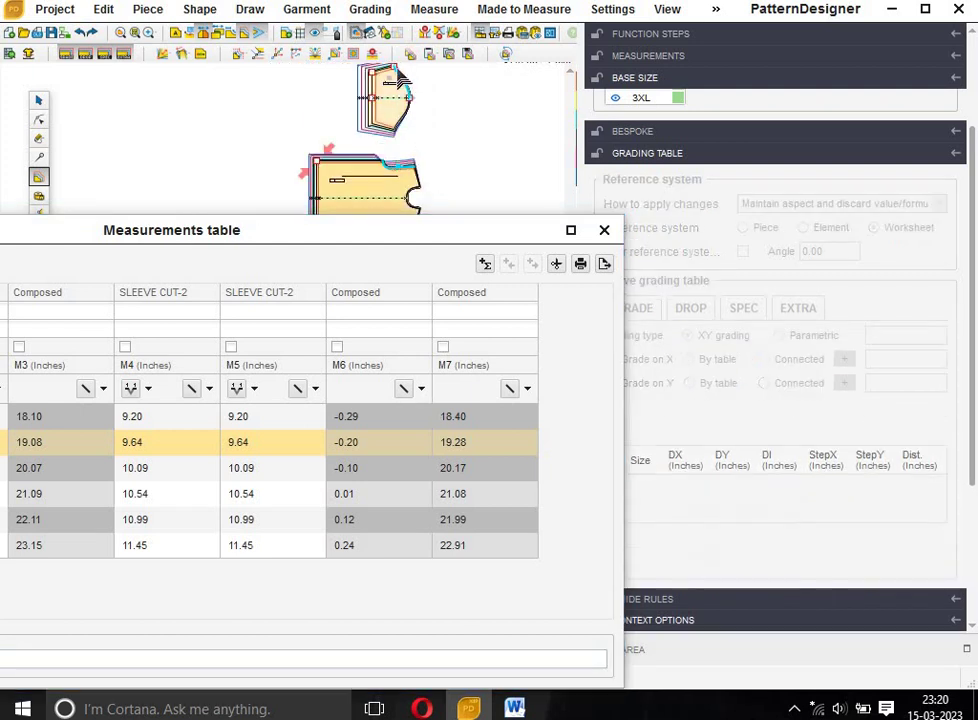
click(400, 80)
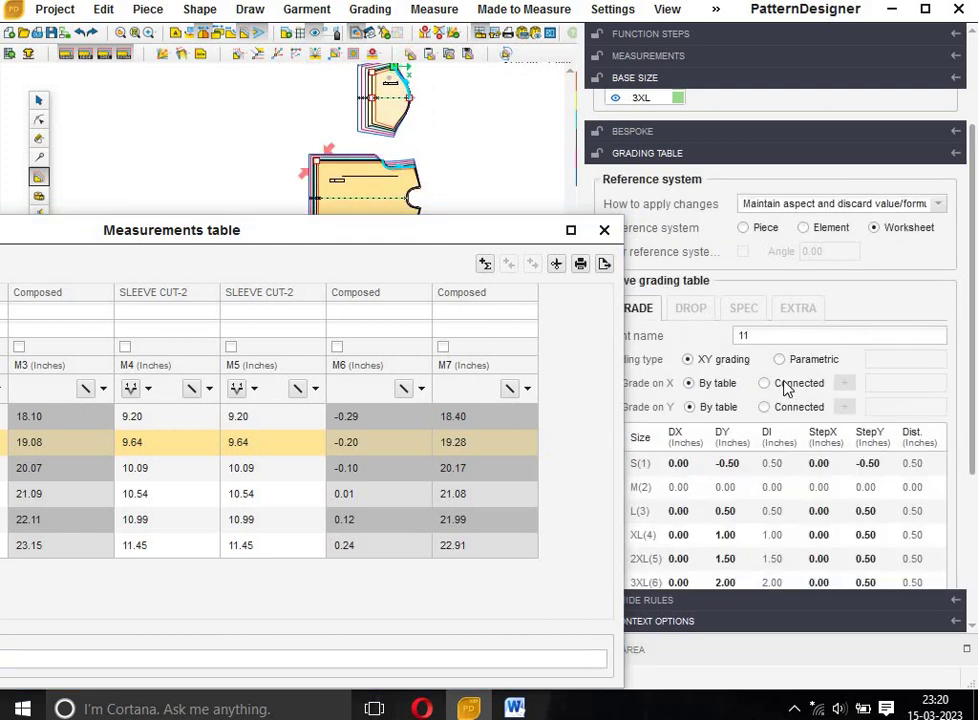
click(873, 438)
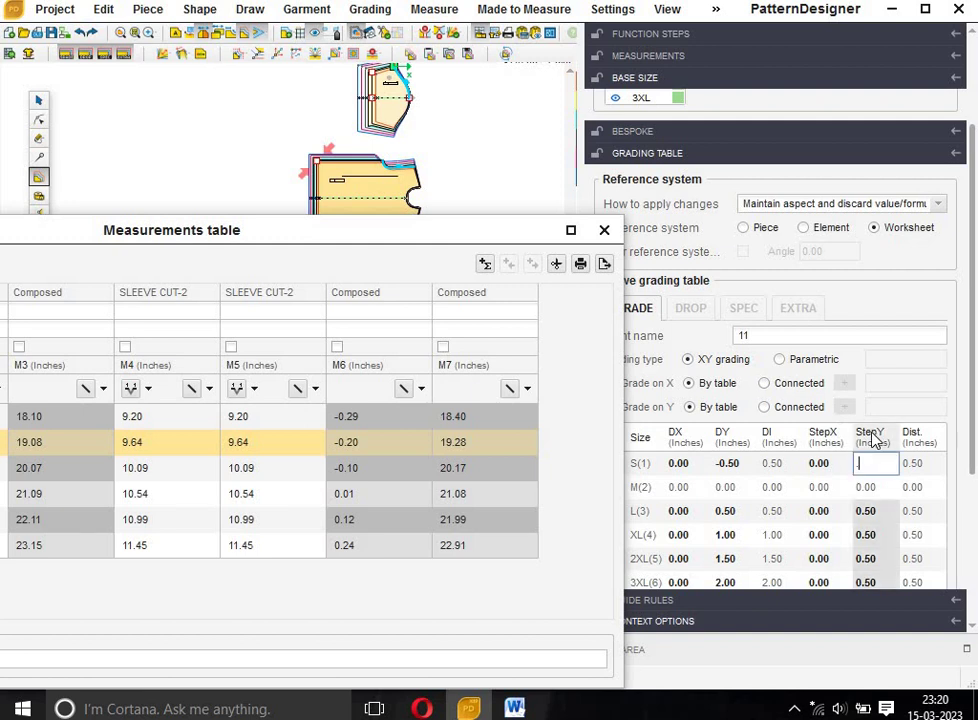
text(-0.6)
key(Return)
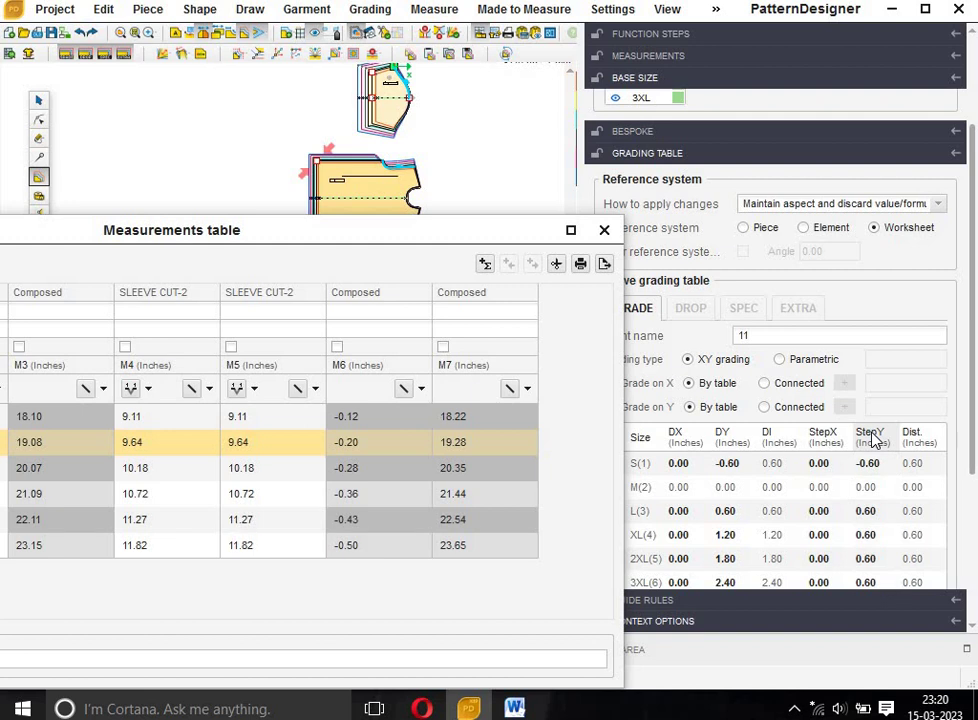
click(873, 438)
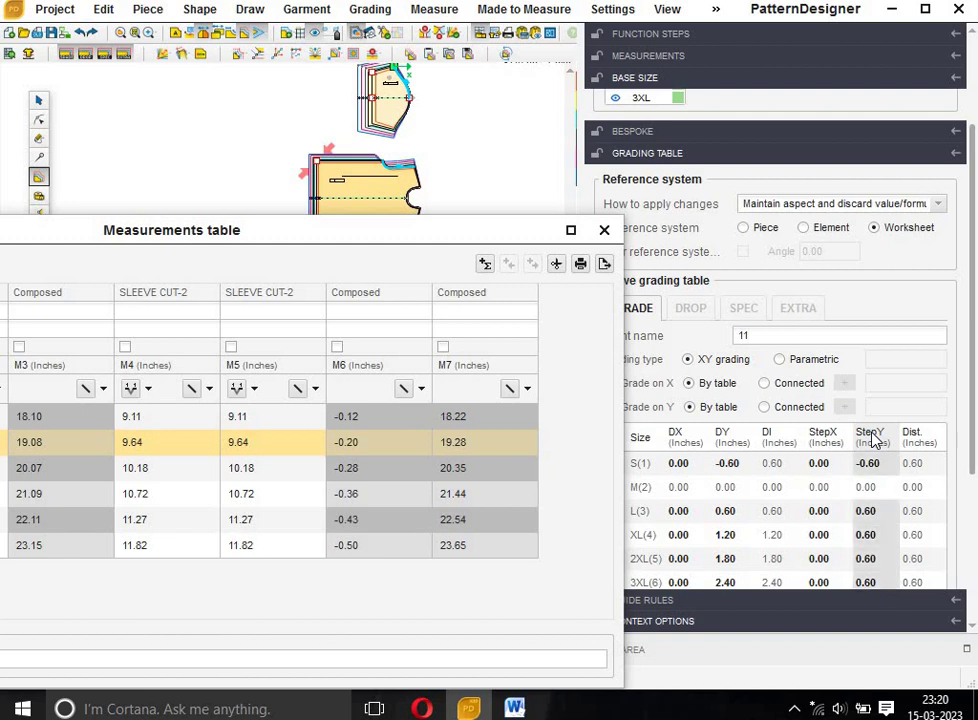
text(.55)
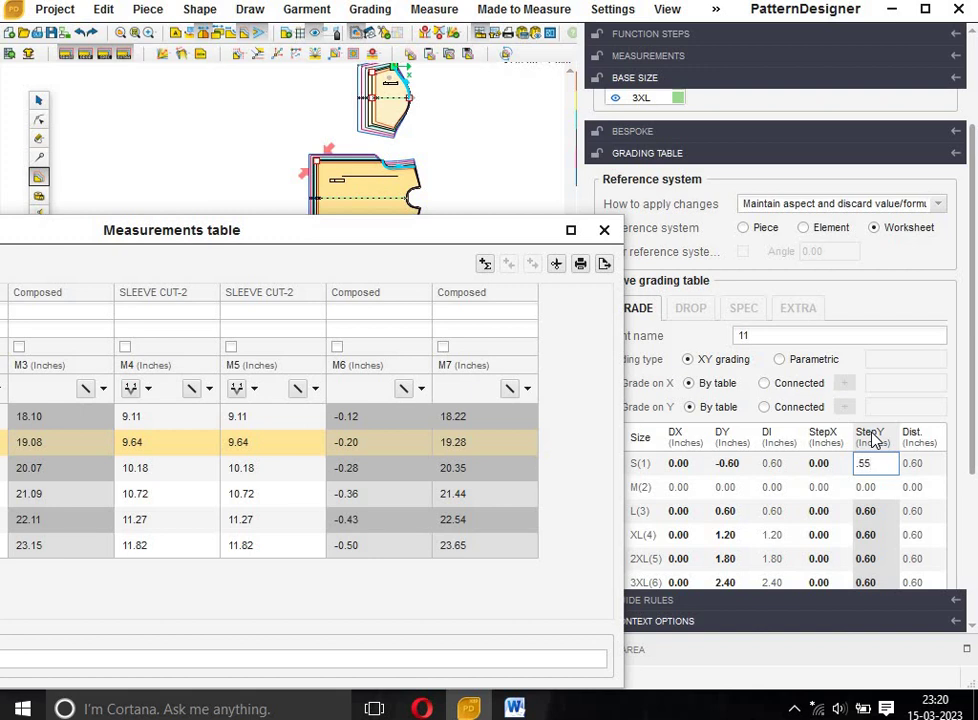
key(Return)
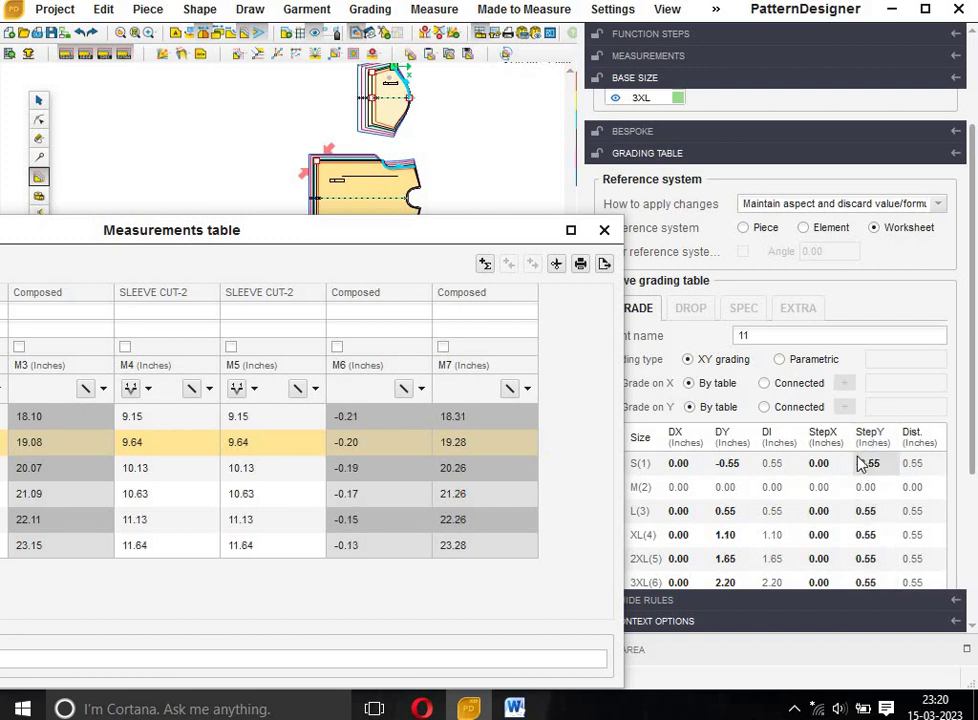
click(838, 434)
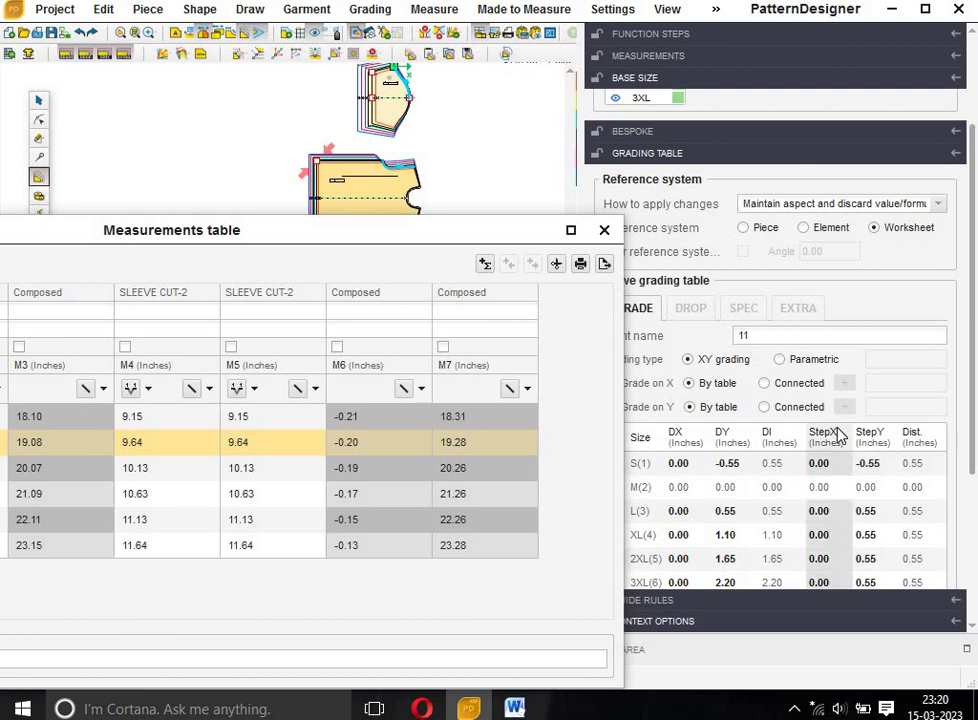
Set point 11's StepX to -0.12, then zero it for XL, 2XL and 3XL
text(-.12)
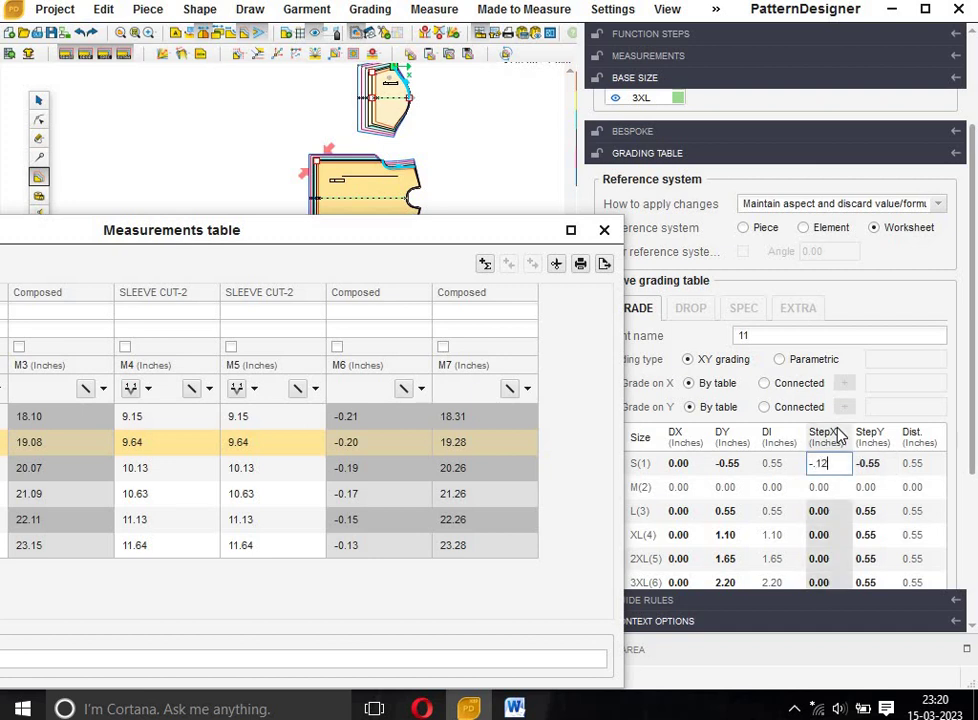
key(Return)
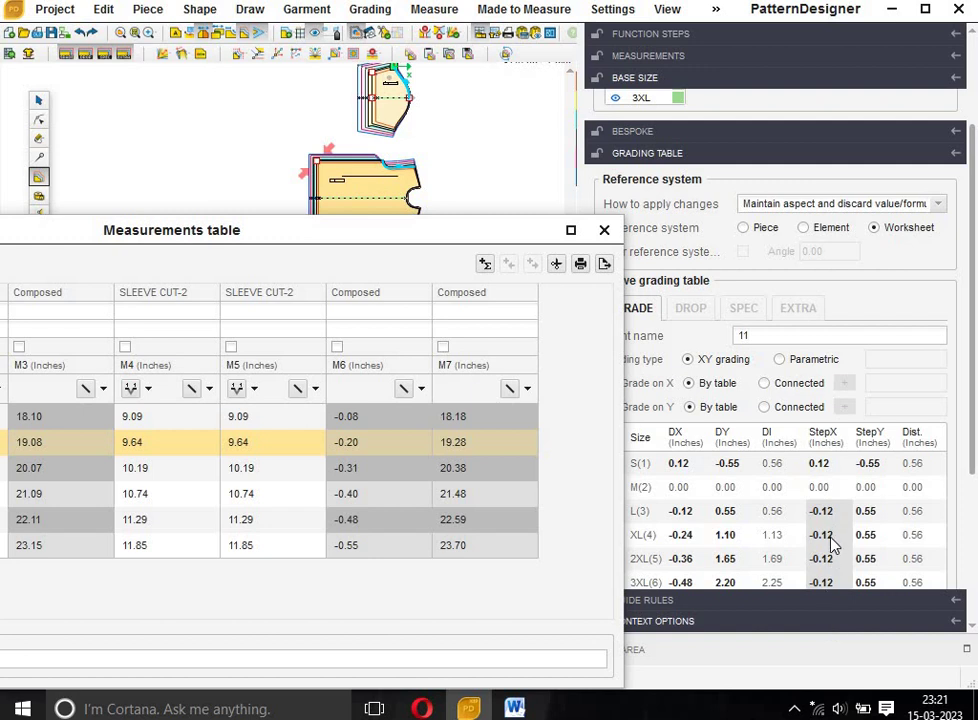
double_click(830, 538)
text(0)
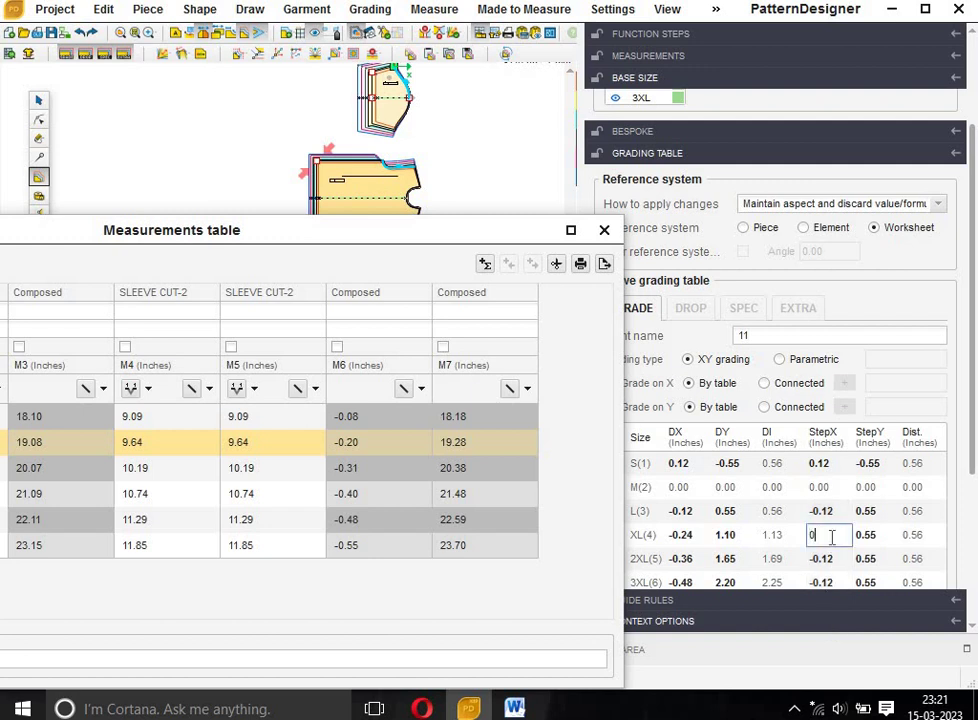
key(Return)
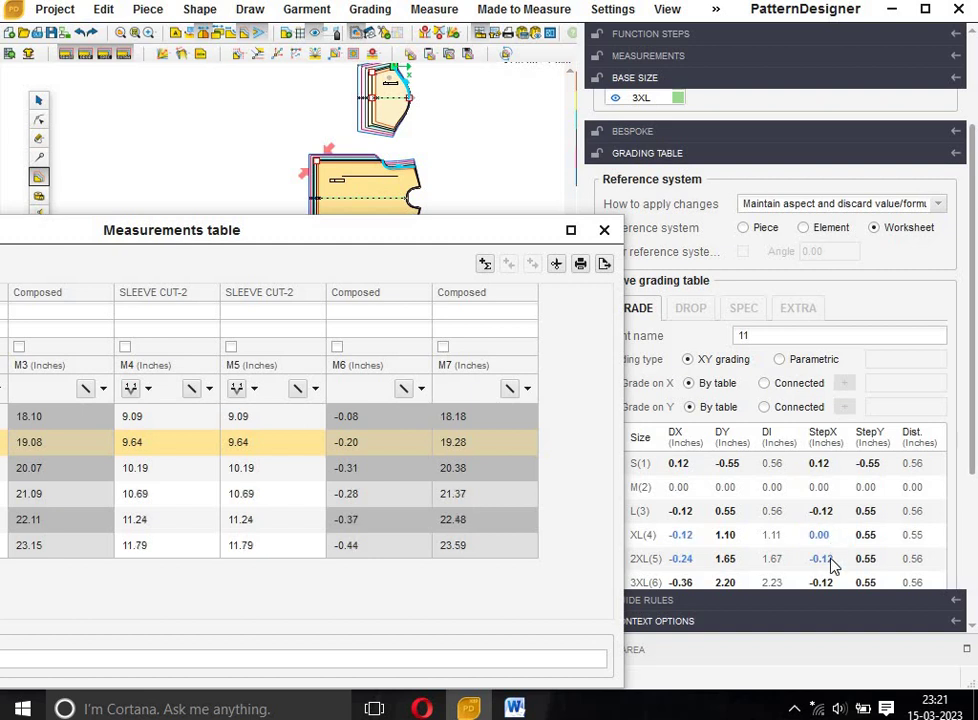
double_click(832, 561)
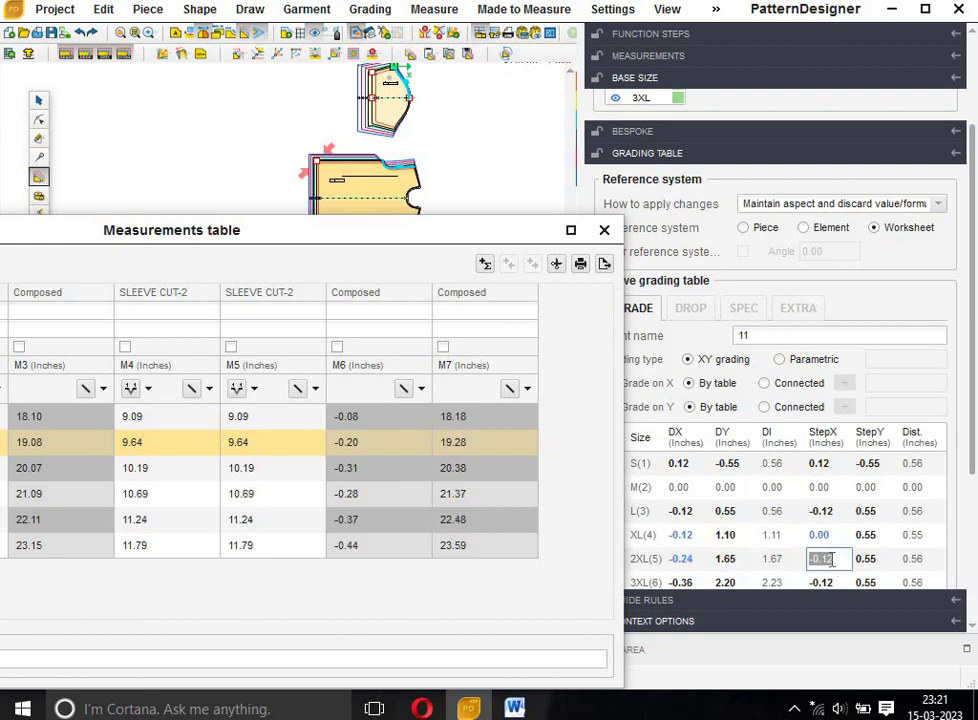
text(0)
key(Return)
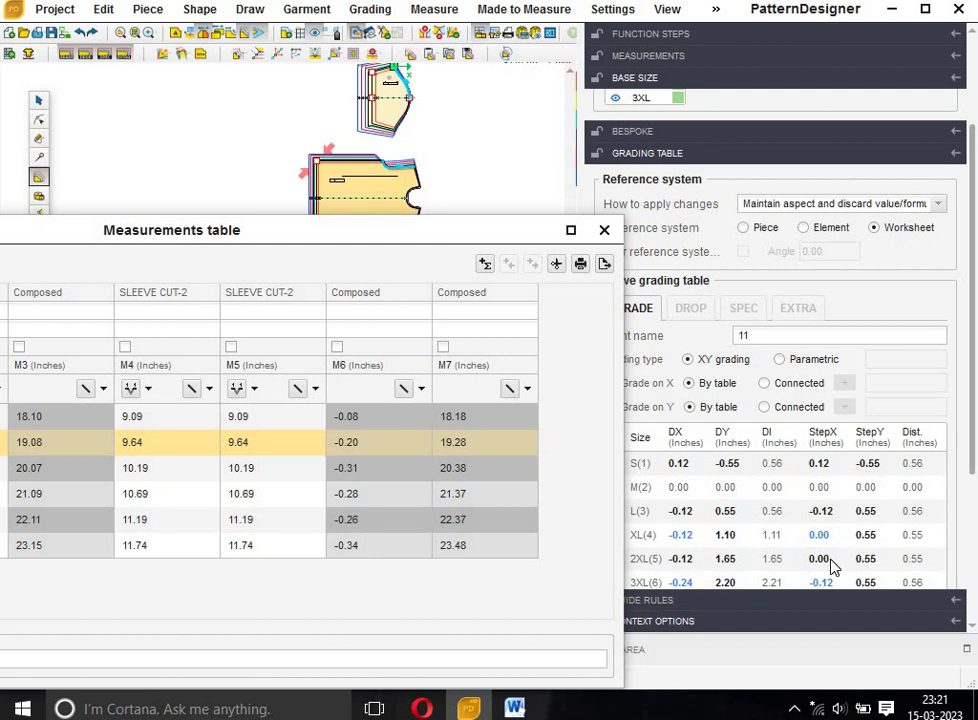
double_click(826, 583)
text(0)
key(Return)
Check the M5 and M6 measurements and zero the S StepX for point 11
click(300, 480)
click(380, 455)
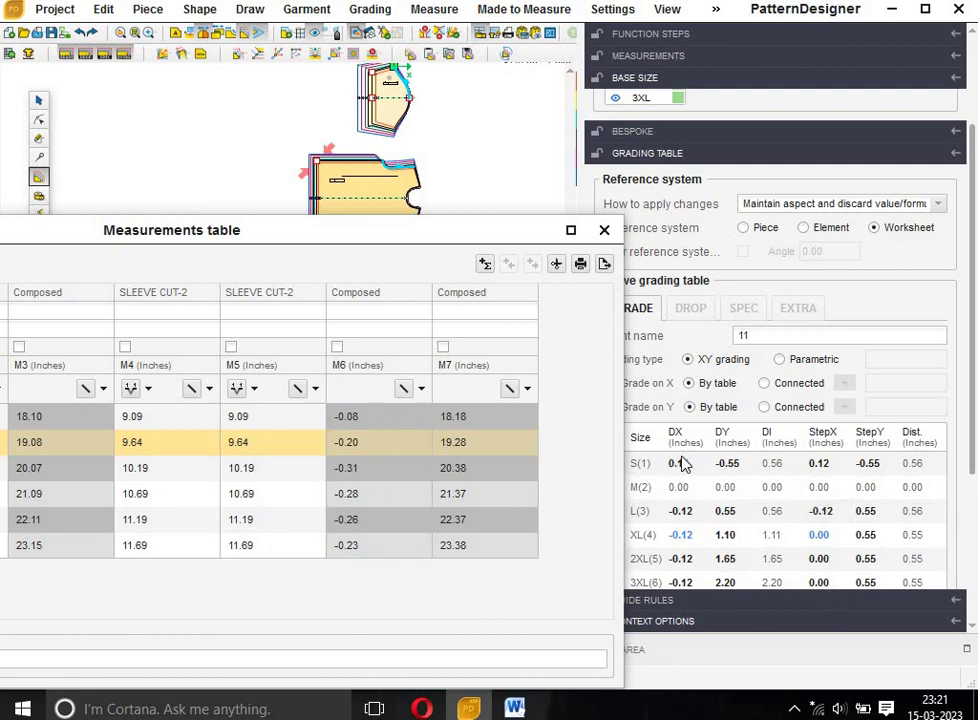
double_click(835, 463)
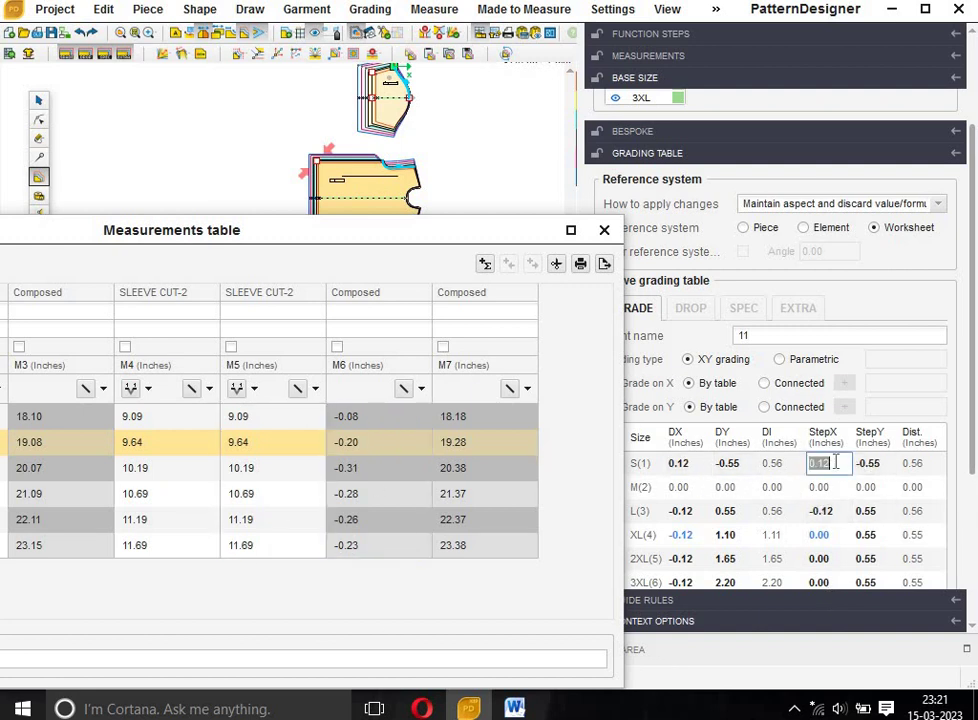
text(0)
key(Return)
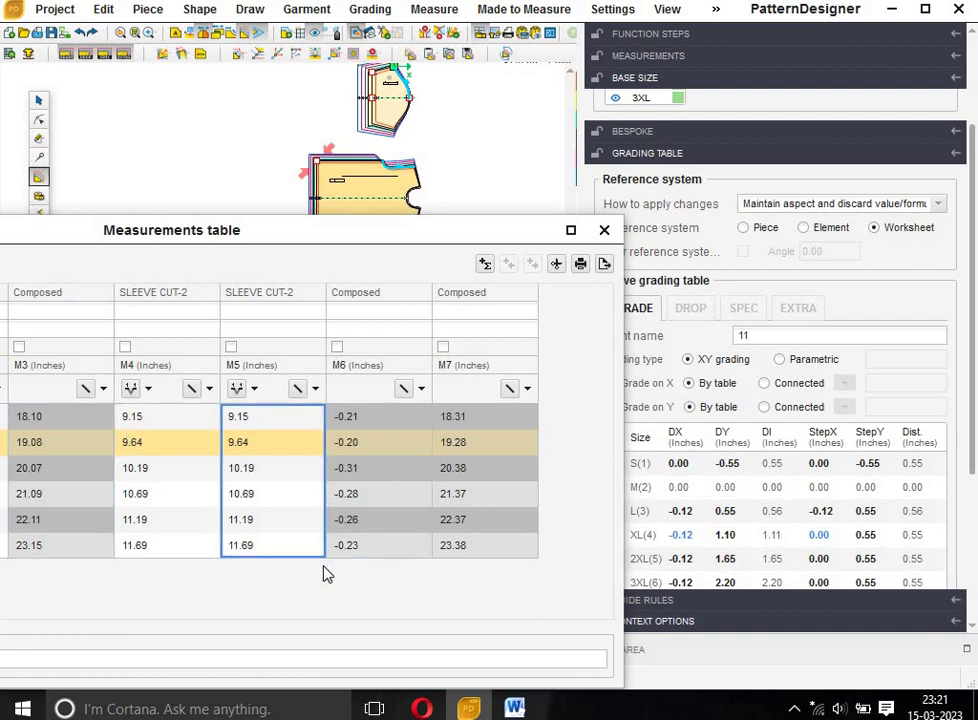
Close the Measurements table, toggle the symmetrical sleeve half, and zoom to fit all three pieces
click(607, 232)
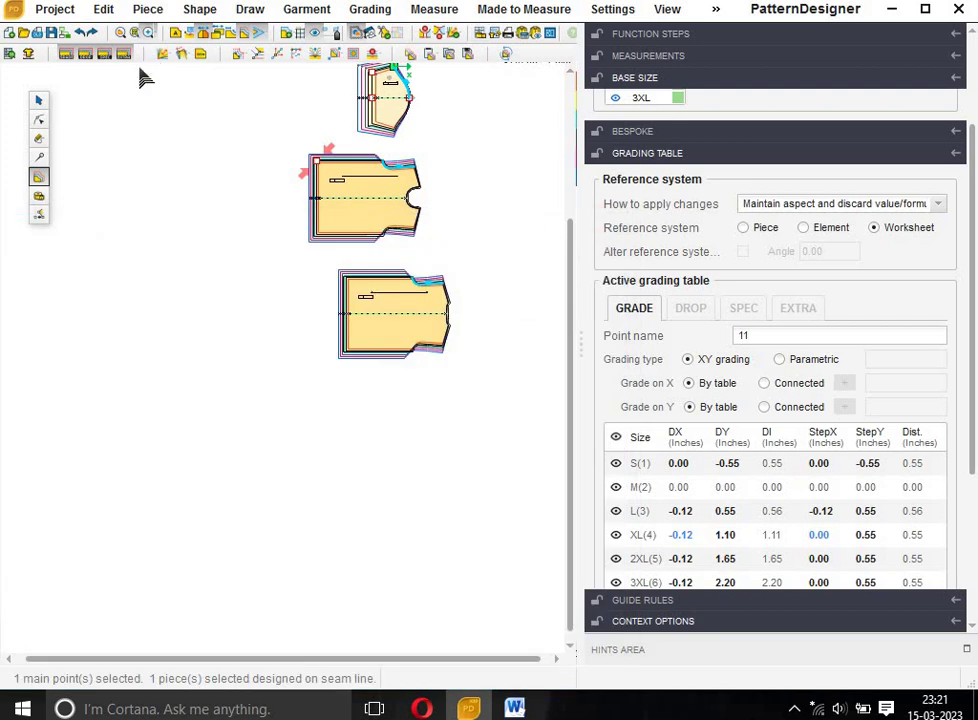
click(203, 53)
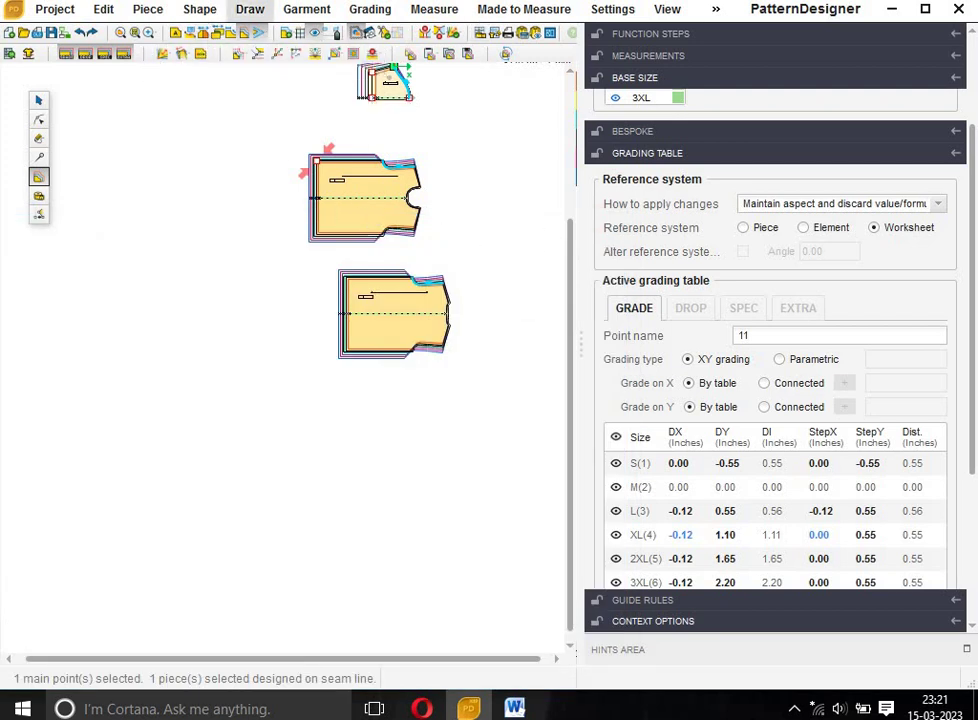
click(200, 35)
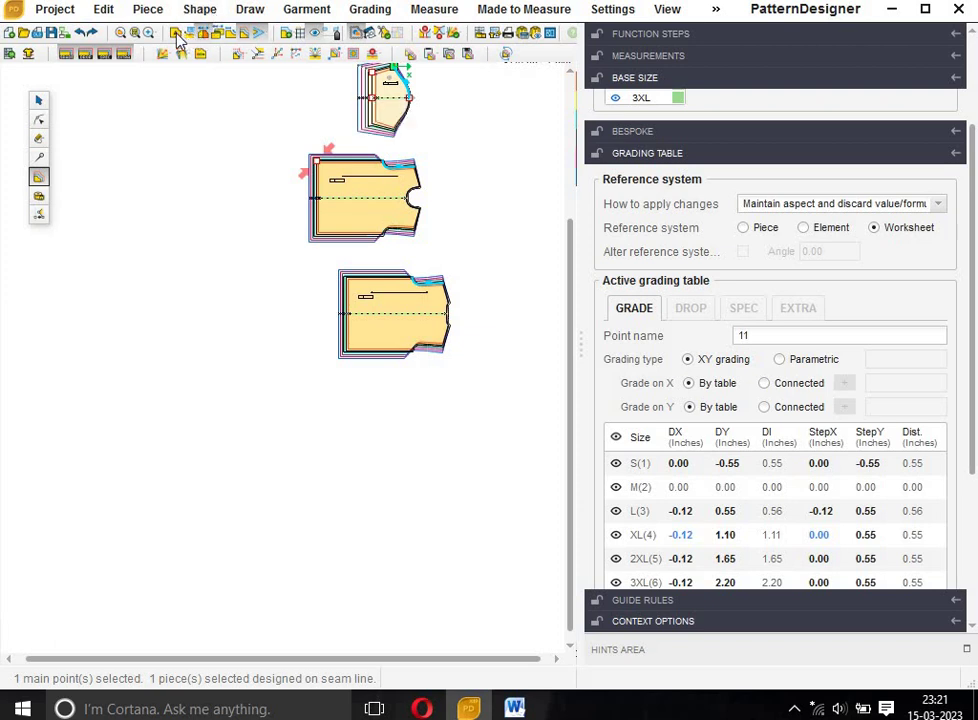
click(127, 34)
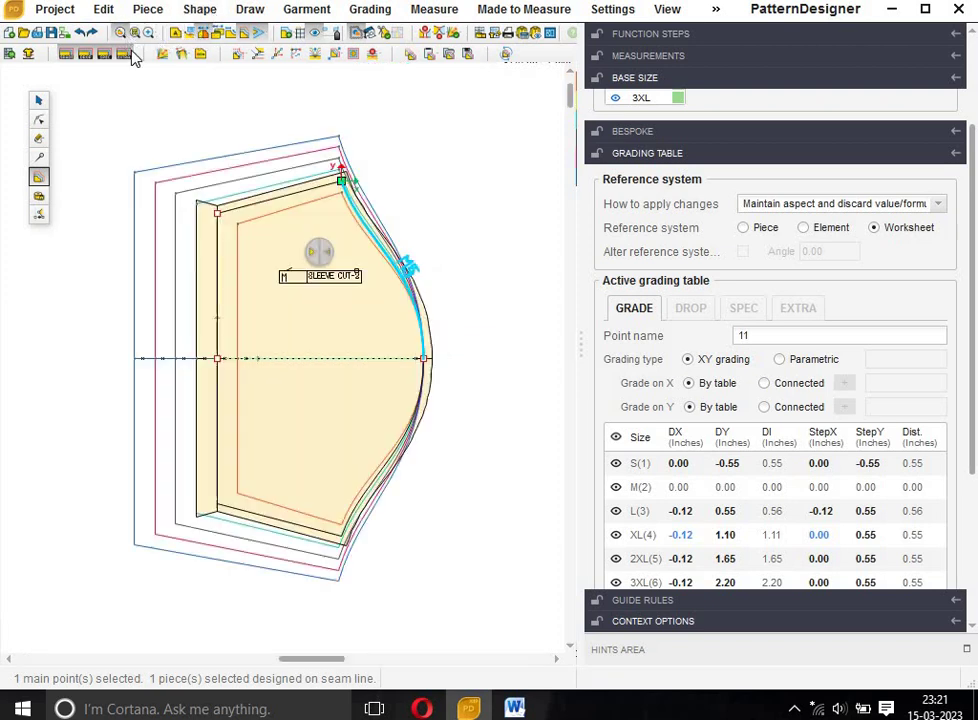
click(139, 33)
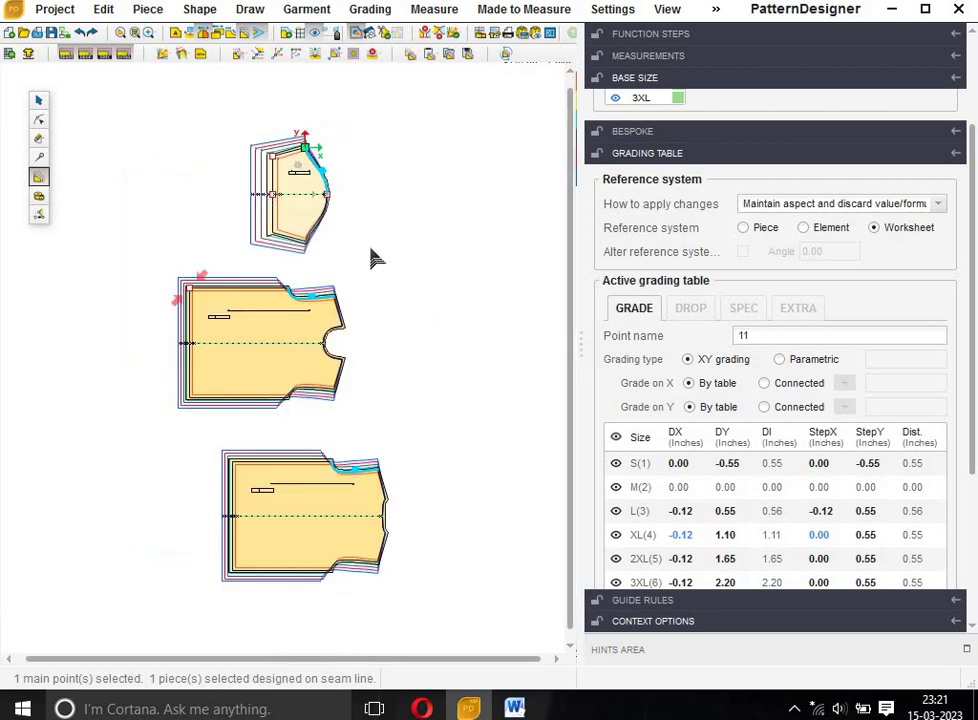
click(418, 262)
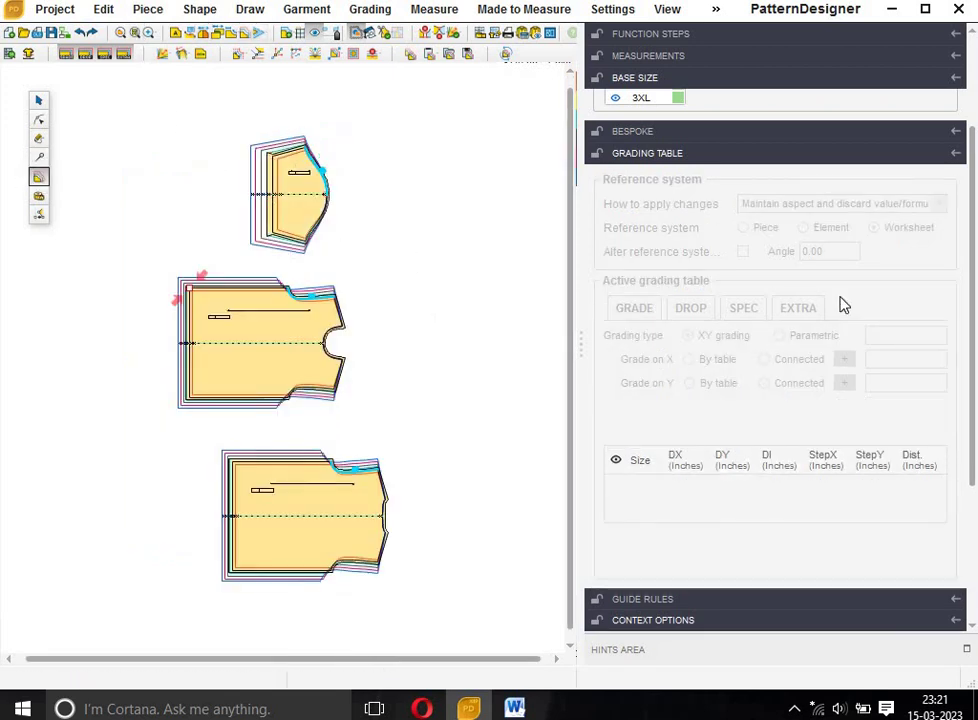
Make S, M, XL, 2XL and 3XL the base size in turn from the Base Size panel
scroll(646, 212, up, 3)
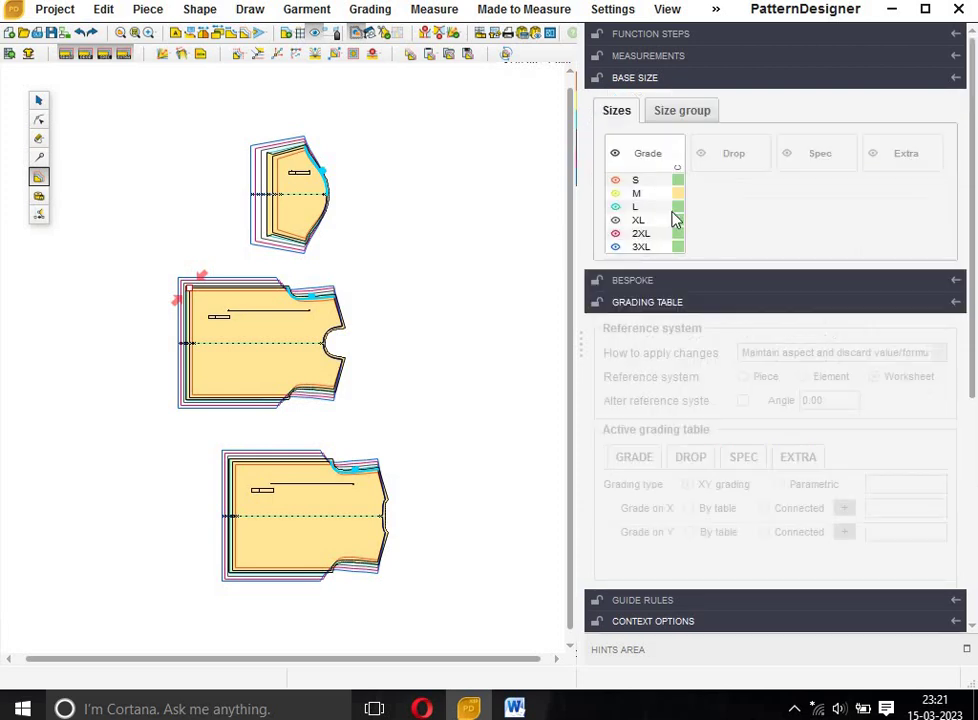
click(677, 182)
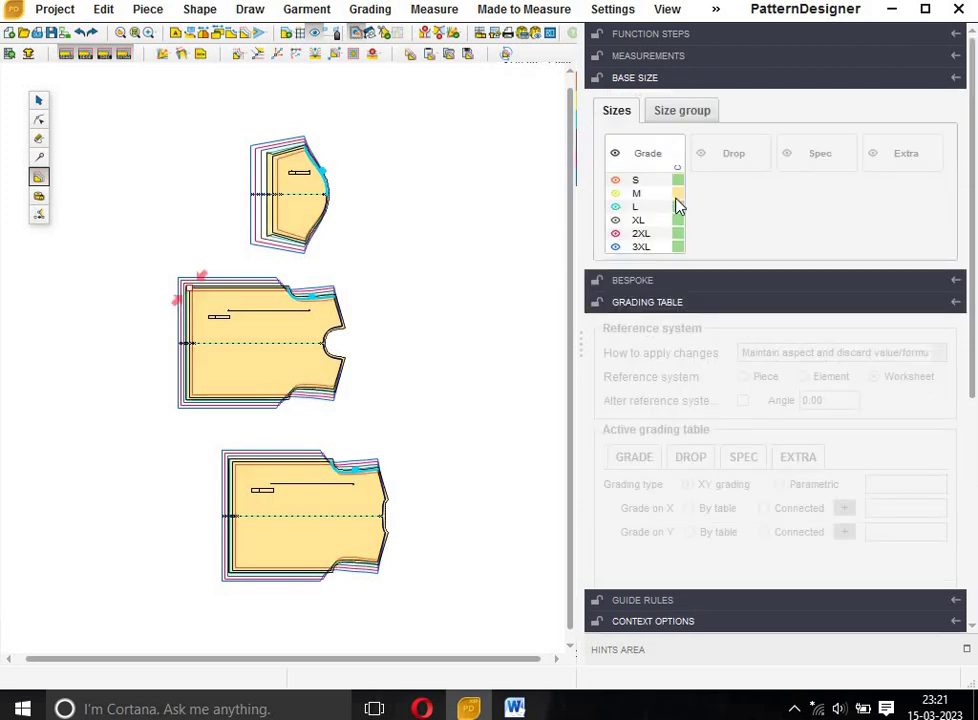
click(677, 196)
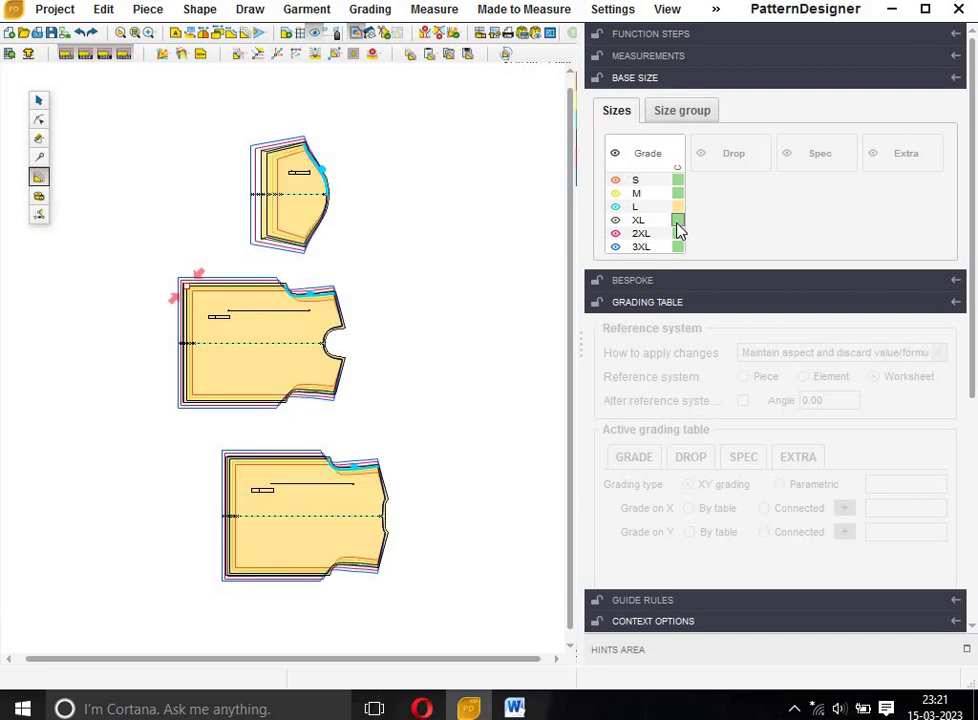
click(678, 221)
click(678, 234)
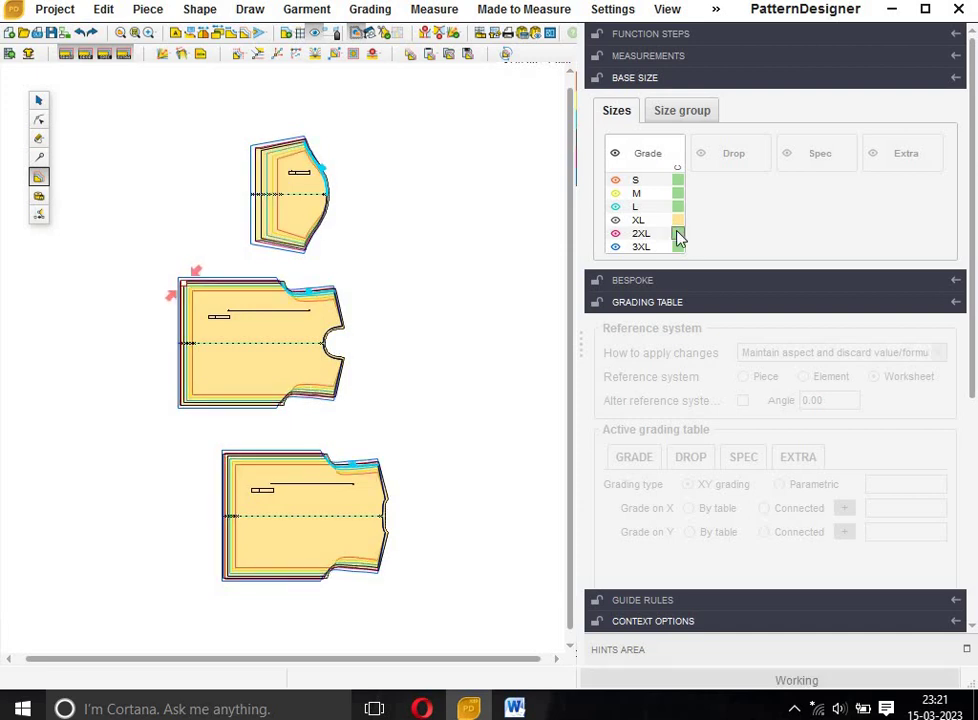
click(678, 247)
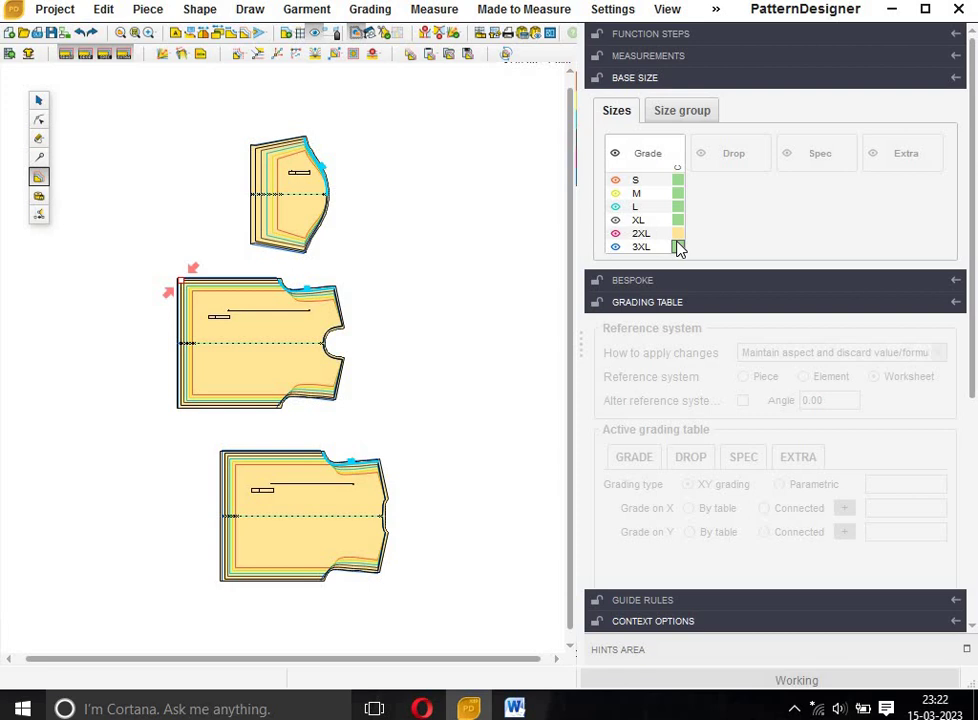